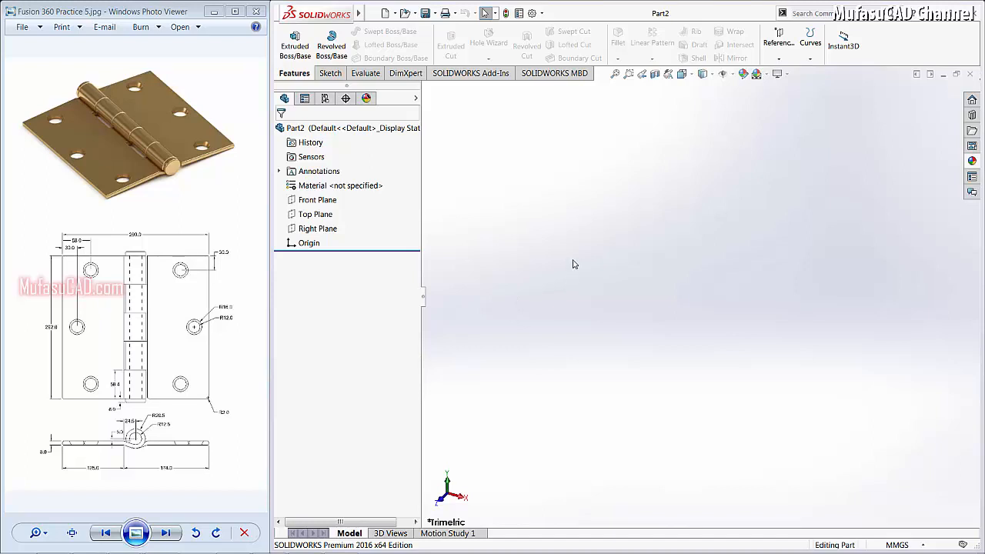
On the Front Plane, sketch an open three-line profile from the origin: about 63 mm left, about 24 mm down, and back right to below the origin.
{"action": "left_click", "coordinate": [328, 73]}
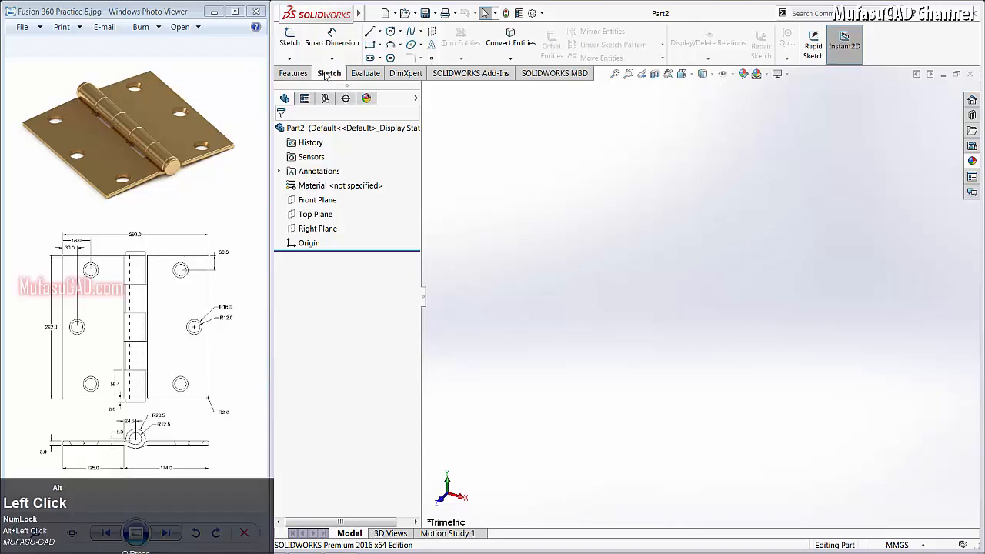
{"action": "left_click", "coordinate": [289, 39]}
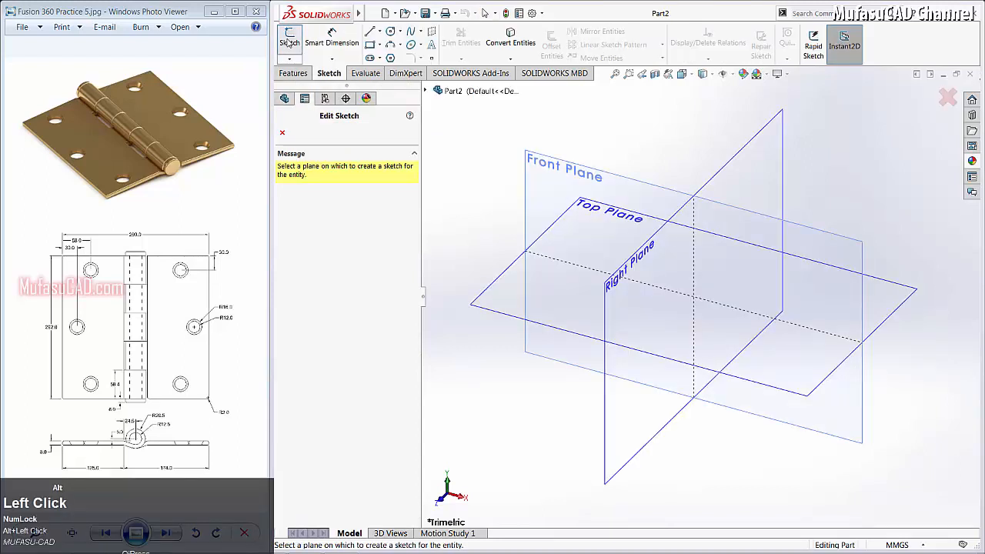
{"action": "left_click", "coordinate": [543, 166]}
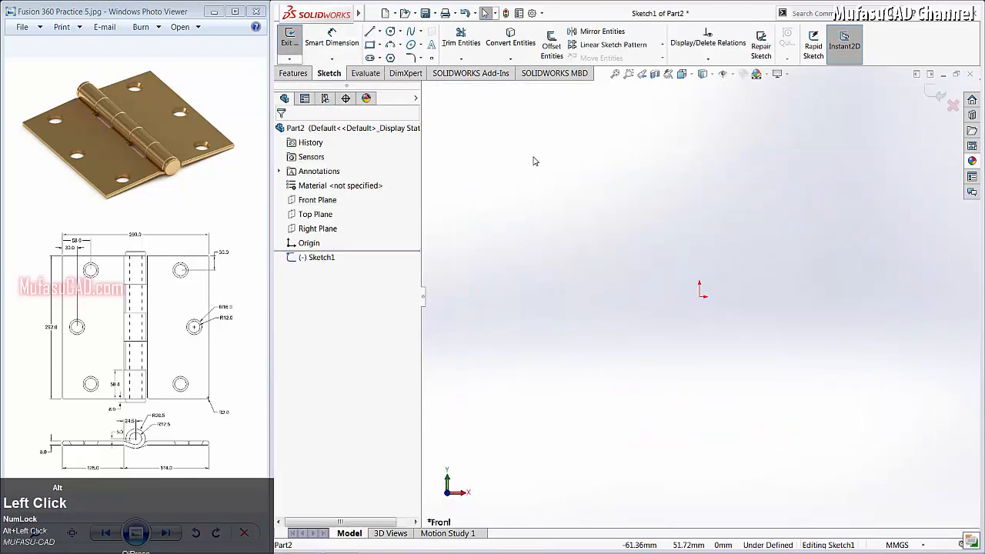
{"action": "left_click", "coordinate": [369, 32]}
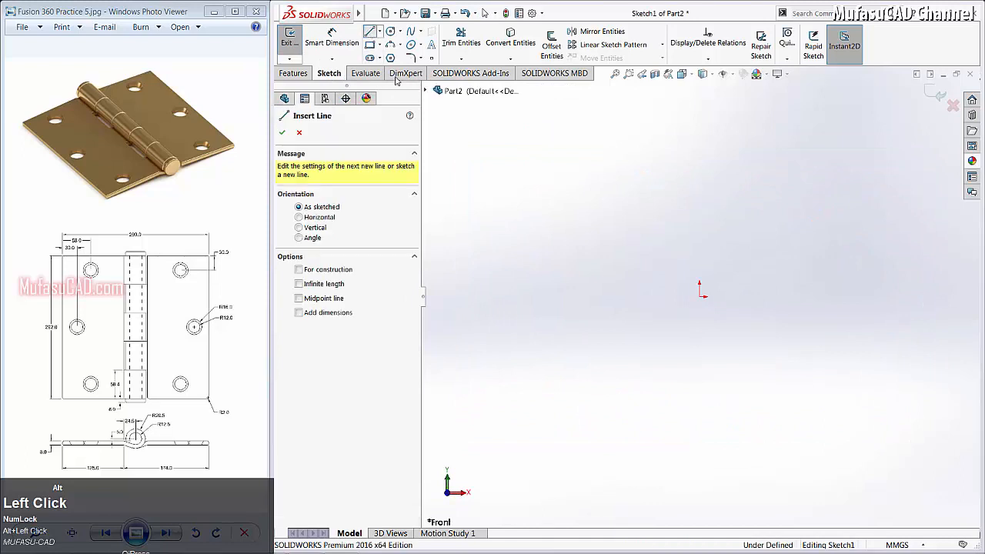
{"action": "left_click", "coordinate": [699, 297]}
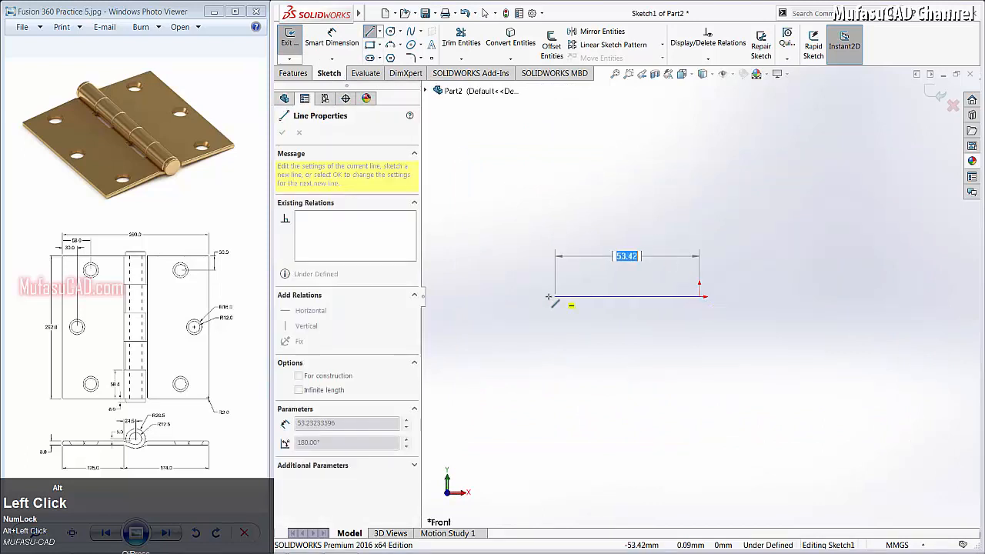
{"action": "left_click", "coordinate": [528, 296]}
{"action": "left_click", "coordinate": [529, 361]}
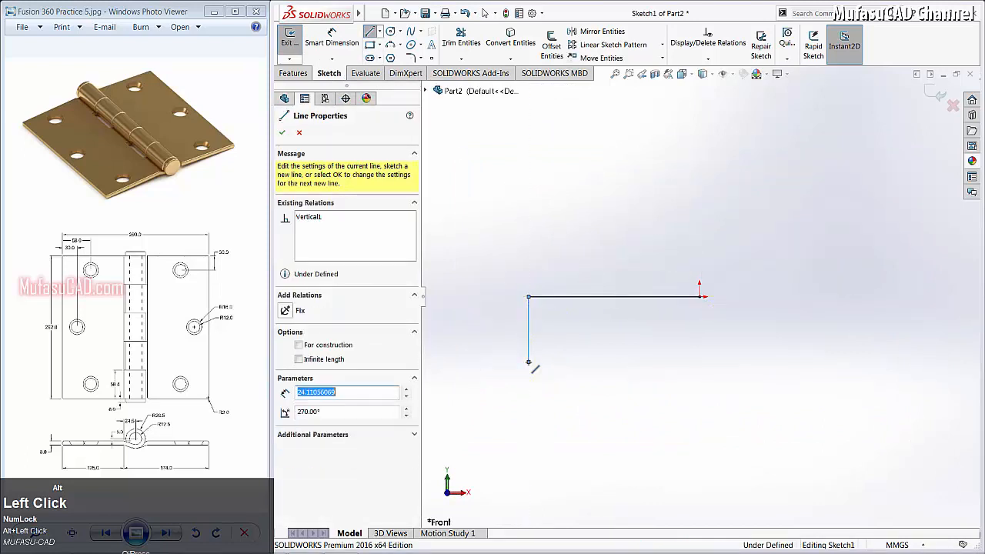
{"action": "left_click", "coordinate": [701, 362]}
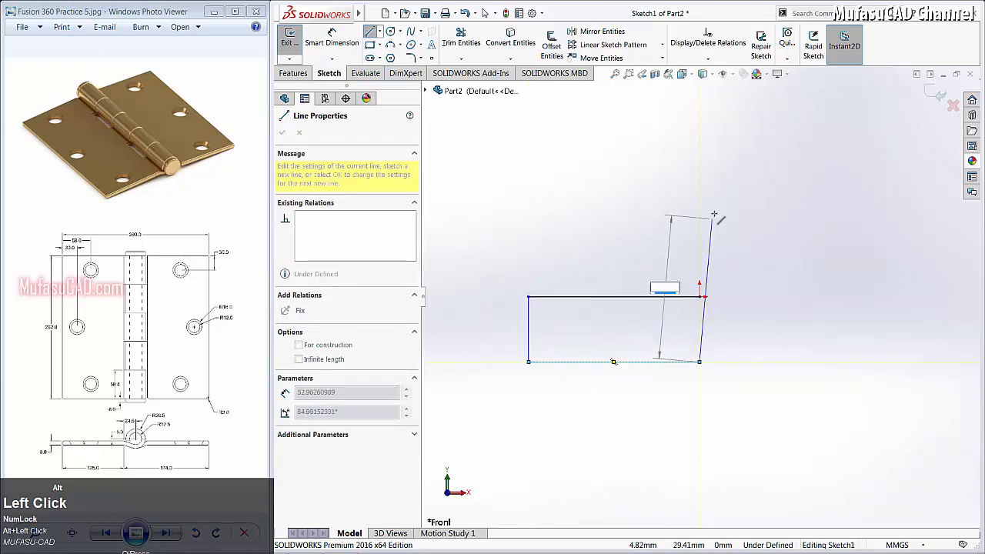
{"action": "right_click", "coordinate": [723, 215]}
{"action": "left_click", "coordinate": [728, 223]}
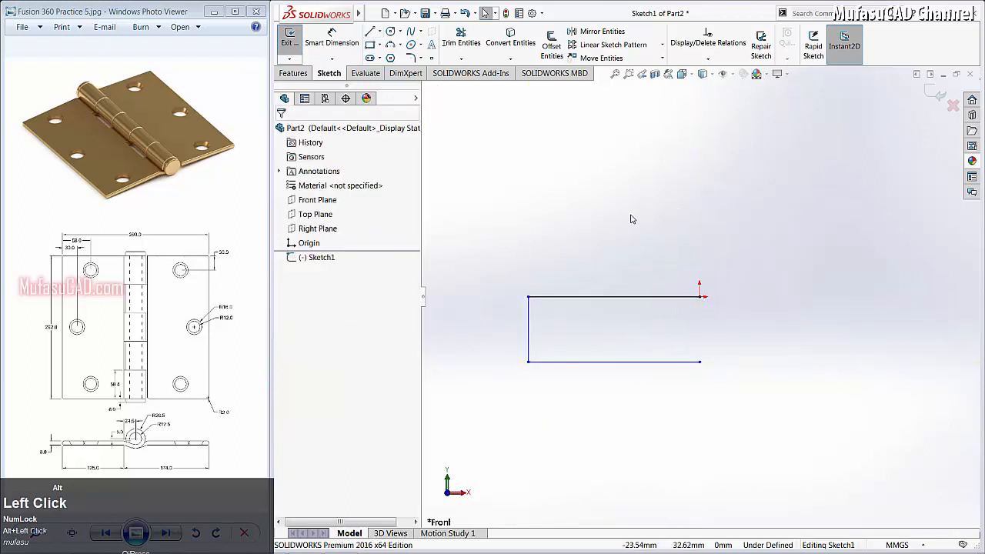
Dimension the upper horizontal line of the open profile to 125 mm.
{"action": "left_click", "coordinate": [332, 37]}
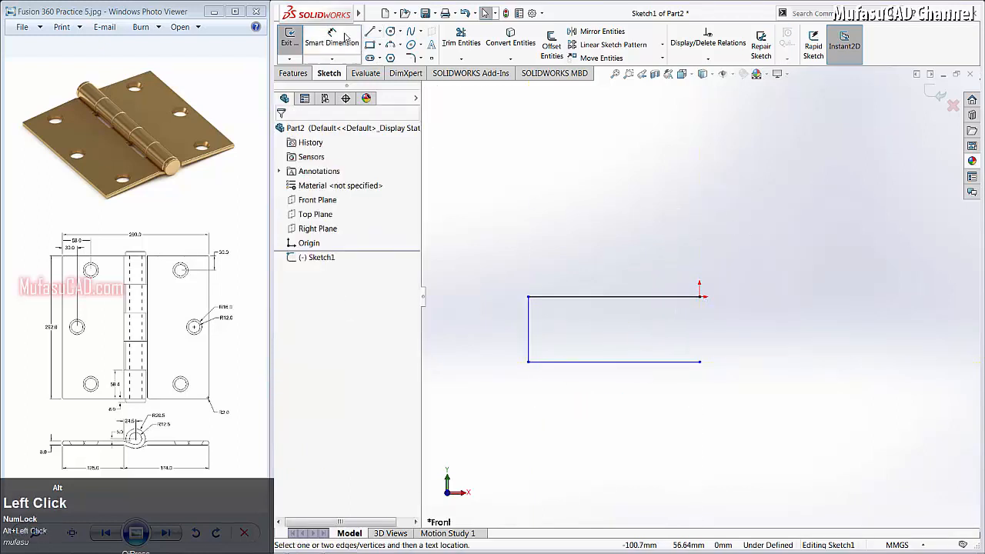
{"action": "left_click", "coordinate": [601, 296]}
{"action": "left_click", "coordinate": [602, 301]}
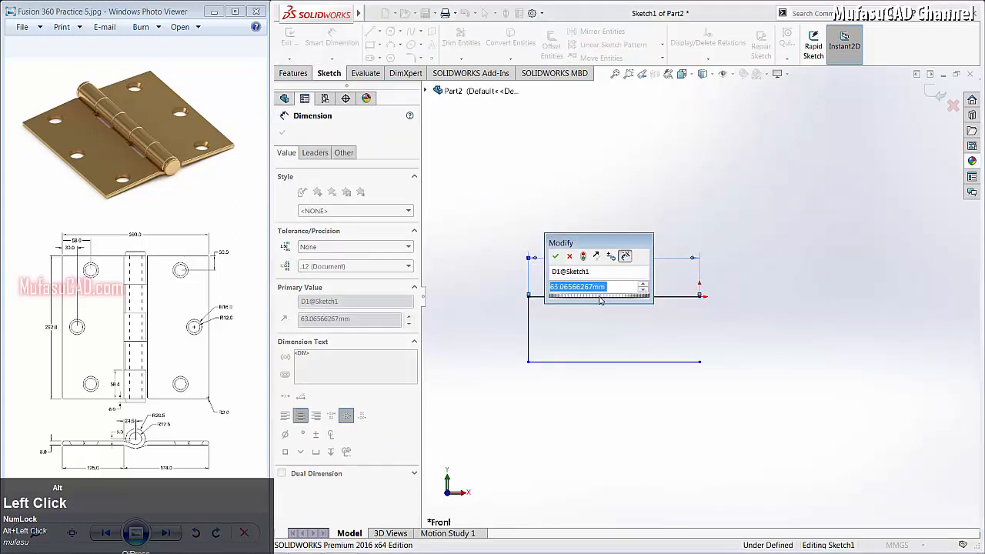
{"action": "type", "text": "125"}
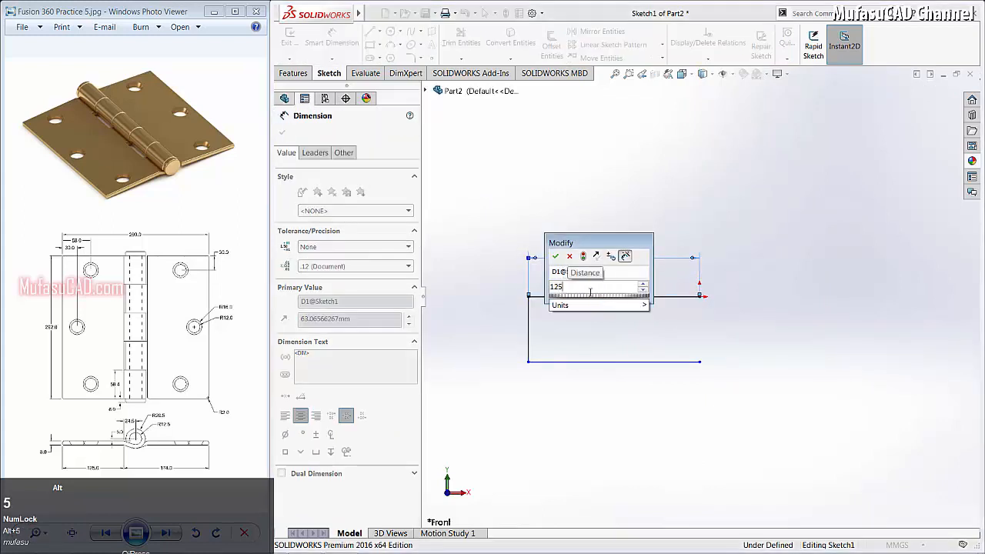
{"action": "left_click", "coordinate": [557, 257]}
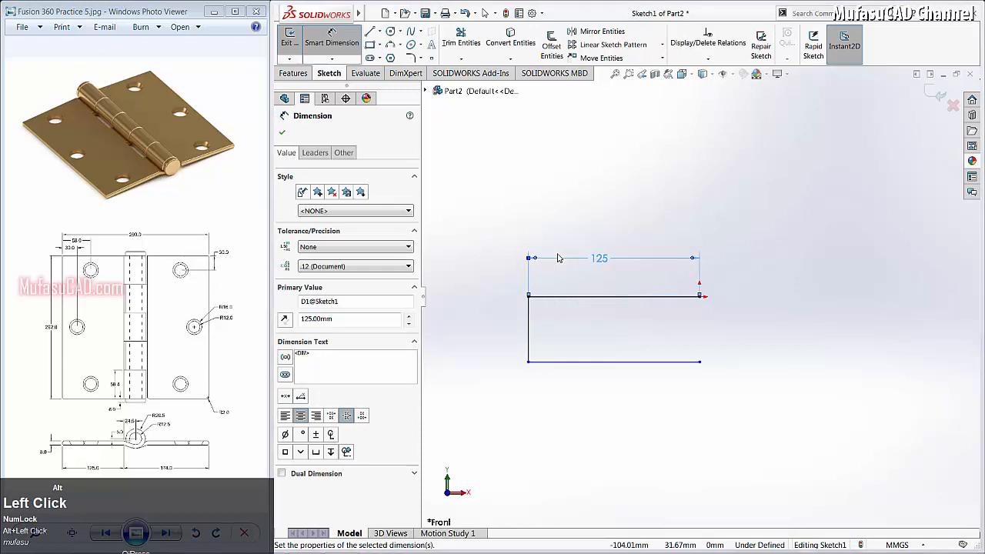
Dimension the short vertical end line to 8 mm and the lower horizontal line to 125 mm.
{"action": "left_click", "coordinate": [528, 316]}
{"action": "left_click", "coordinate": [497, 319]}
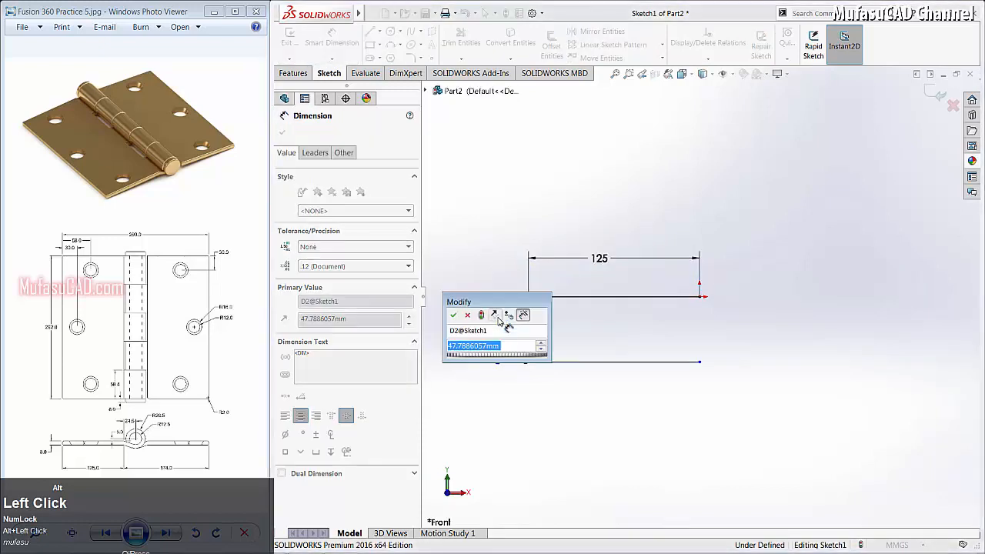
{"action": "type", "text": "8"}
{"action": "left_click", "coordinate": [454, 316]}
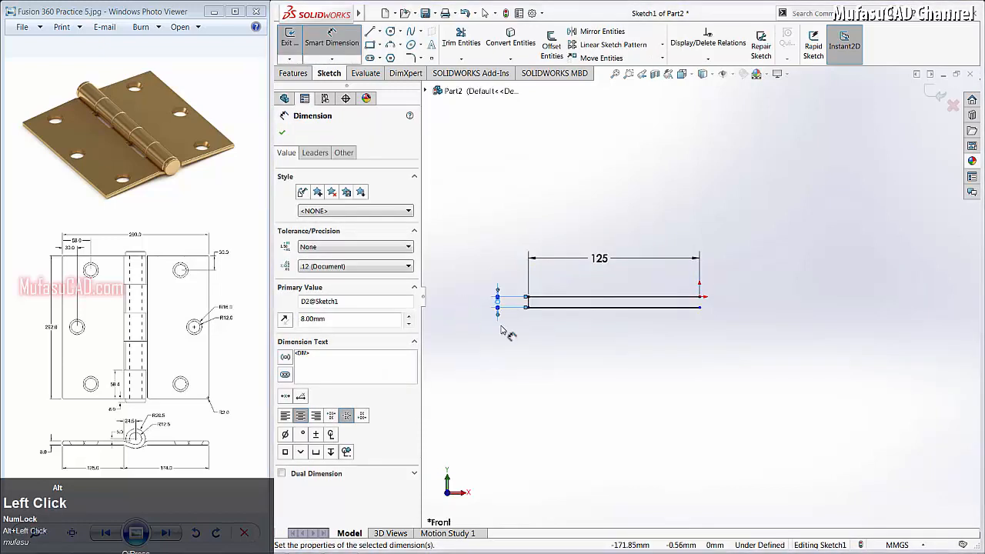
{"action": "left_click", "coordinate": [622, 309]}
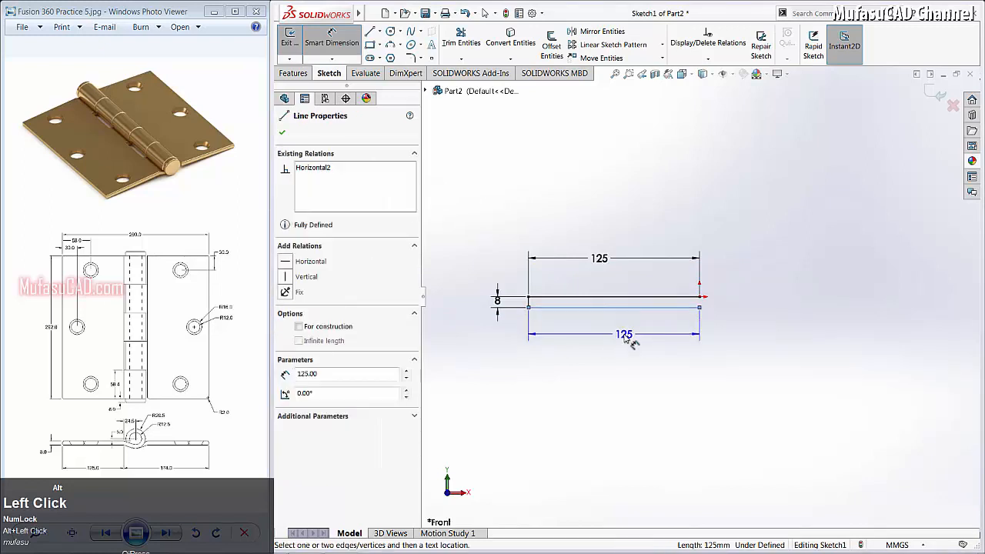
{"action": "left_click", "coordinate": [624, 339]}
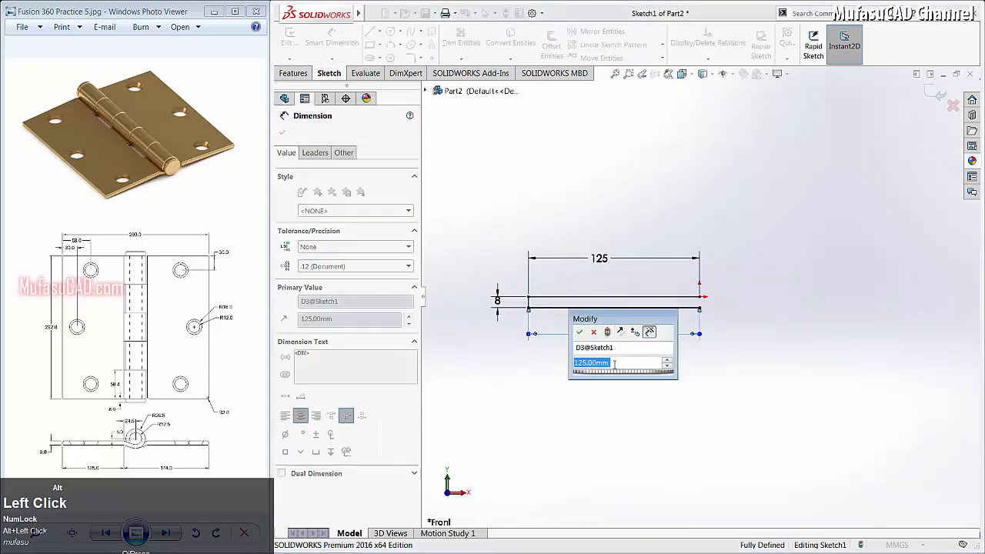
{"action": "key", "text": "Return"}
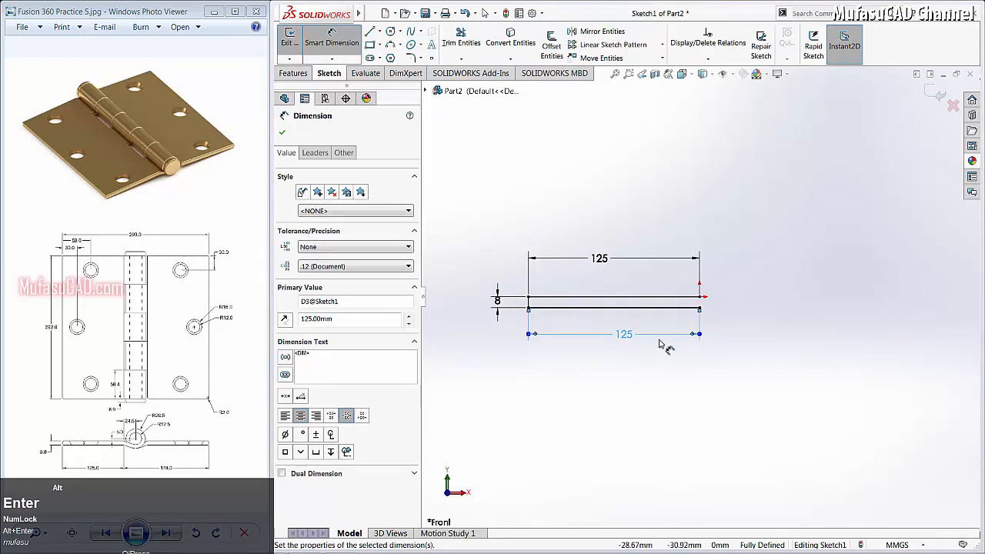
Sketch two concentric circles about 81 mm and 47 mm in diameter, up and to the right of the open profile.
{"action": "left_click", "coordinate": [391, 31]}
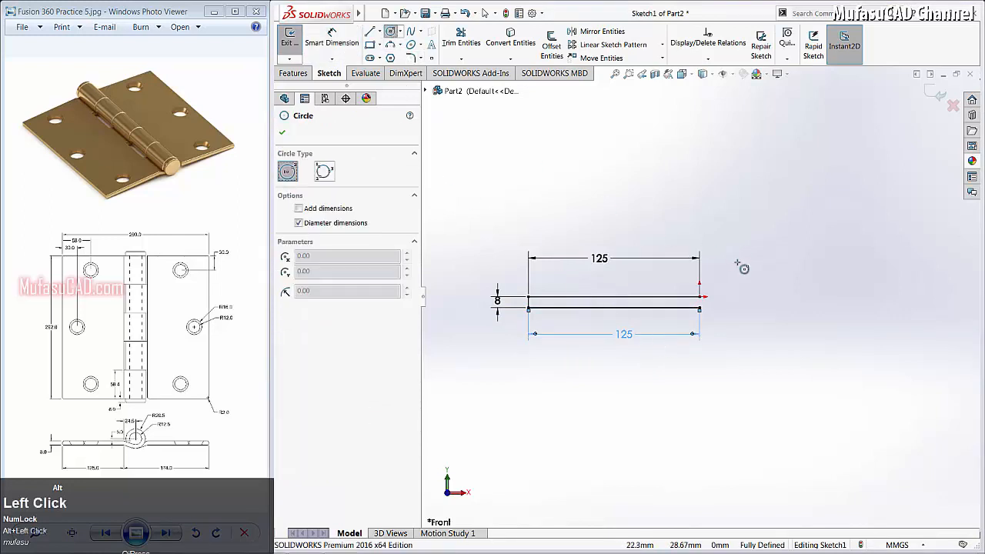
{"action": "left_click", "coordinate": [798, 256]}
{"action": "left_click", "coordinate": [839, 296]}
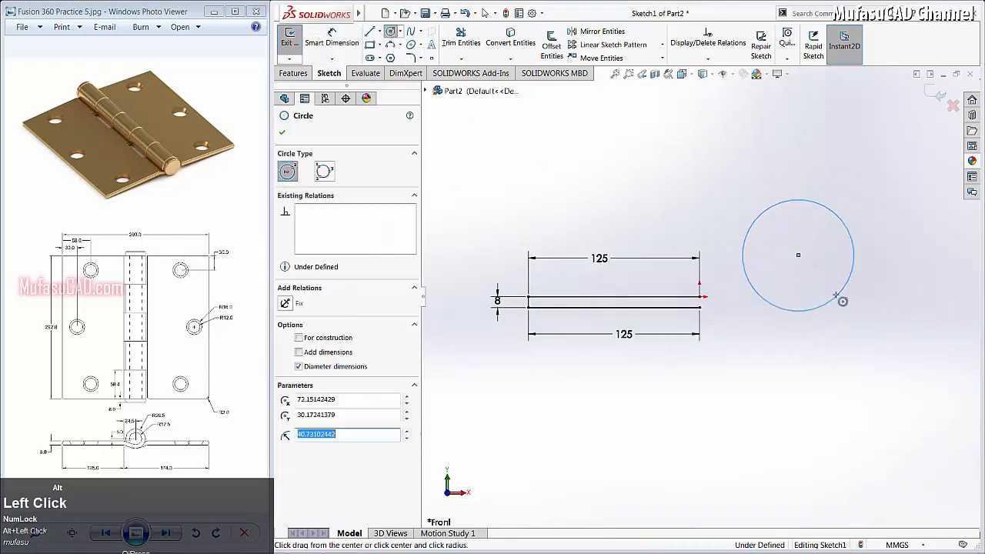
{"action": "left_click", "coordinate": [798, 255]}
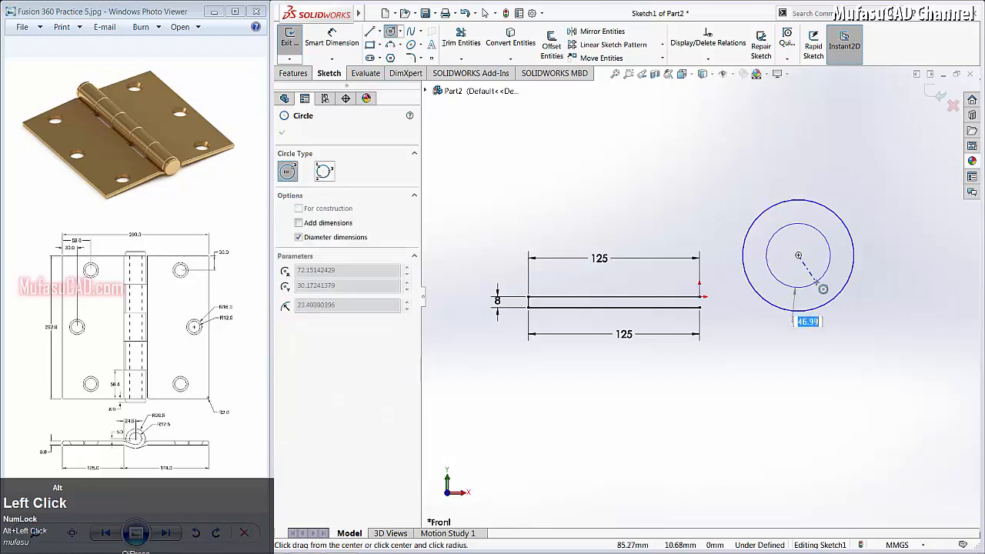
{"action": "left_click", "coordinate": [820, 279]}
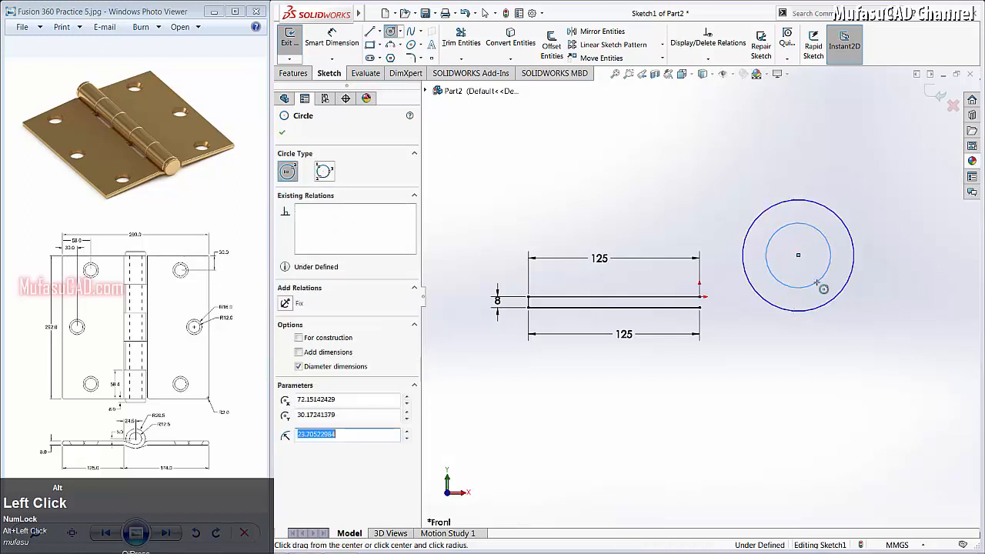
Dimension the inner circle to a diameter of 25 mm.
{"action": "left_click", "coordinate": [337, 38]}
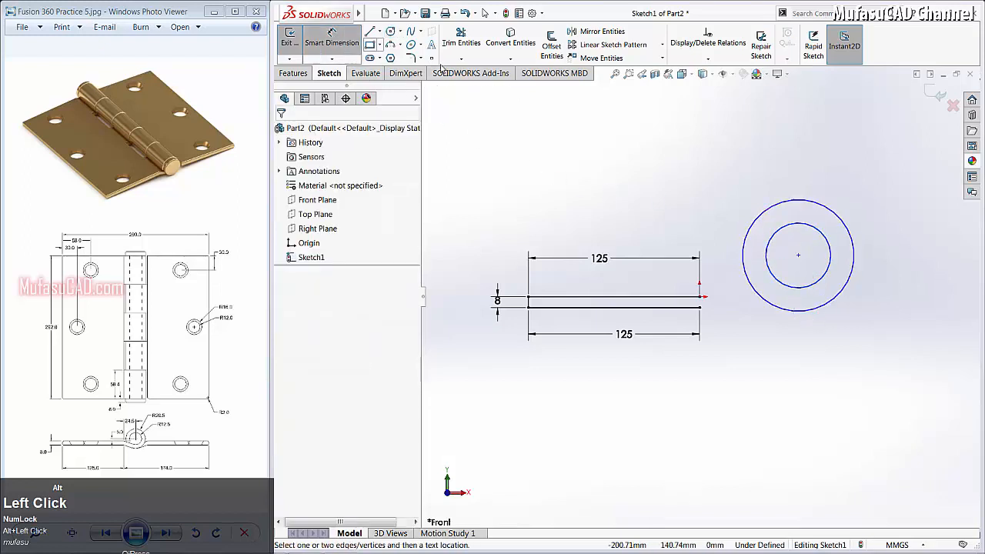
{"action": "left_click", "coordinate": [778, 228]}
{"action": "left_click", "coordinate": [744, 165]}
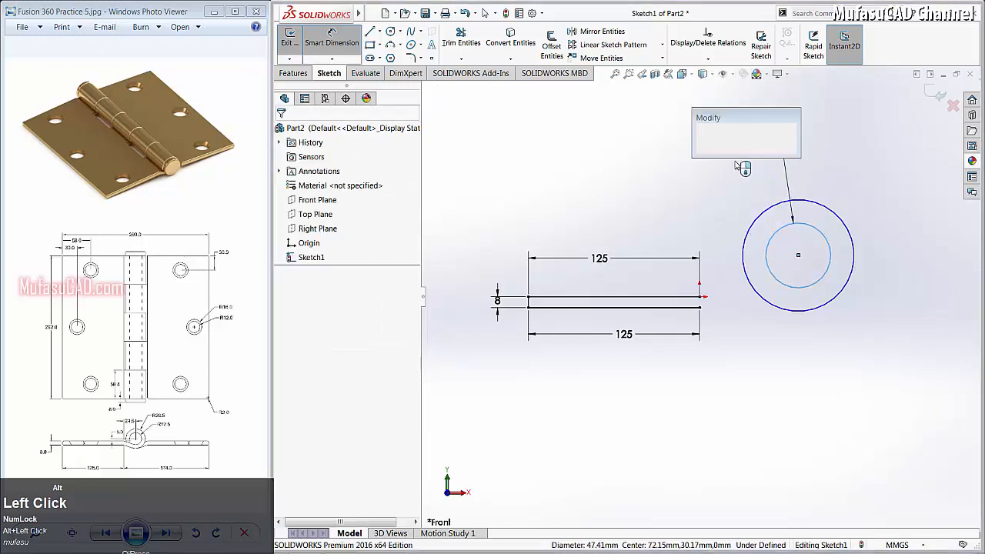
{"action": "type", "text": "25"}
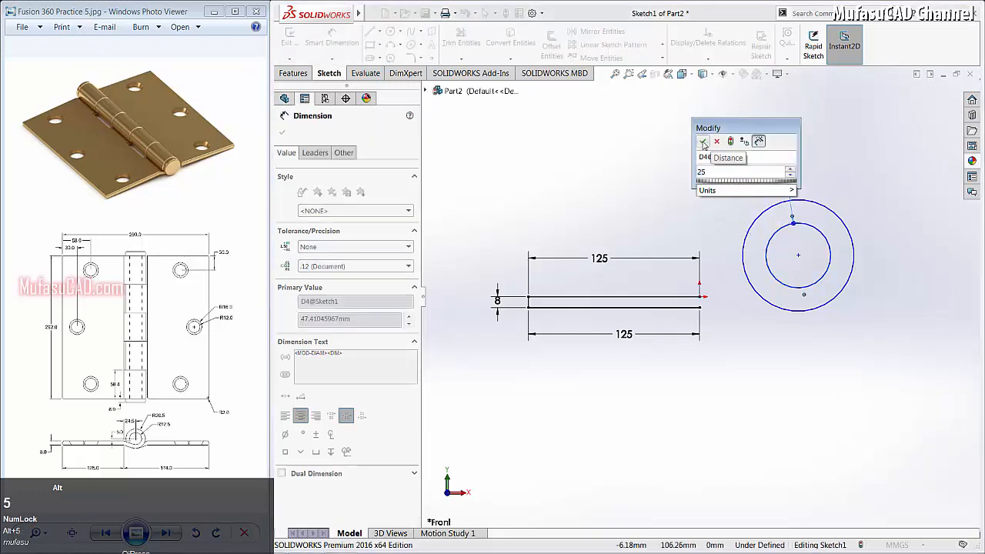
{"action": "left_click", "coordinate": [703, 144]}
Dimension the outer circle to a diameter of 41 mm.
{"action": "left_click", "coordinate": [760, 204]}
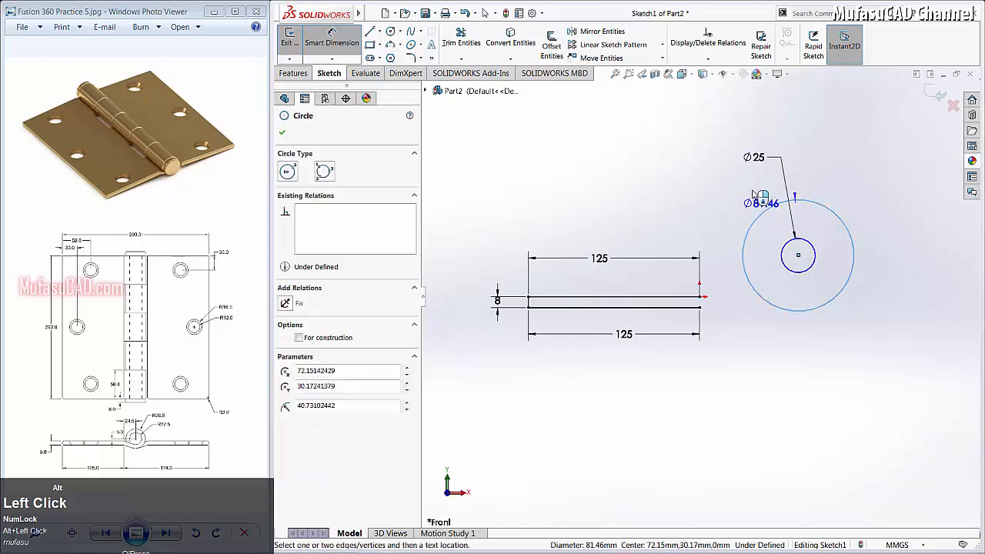
{"action": "left_click", "coordinate": [708, 154]}
{"action": "type", "text": "4"}
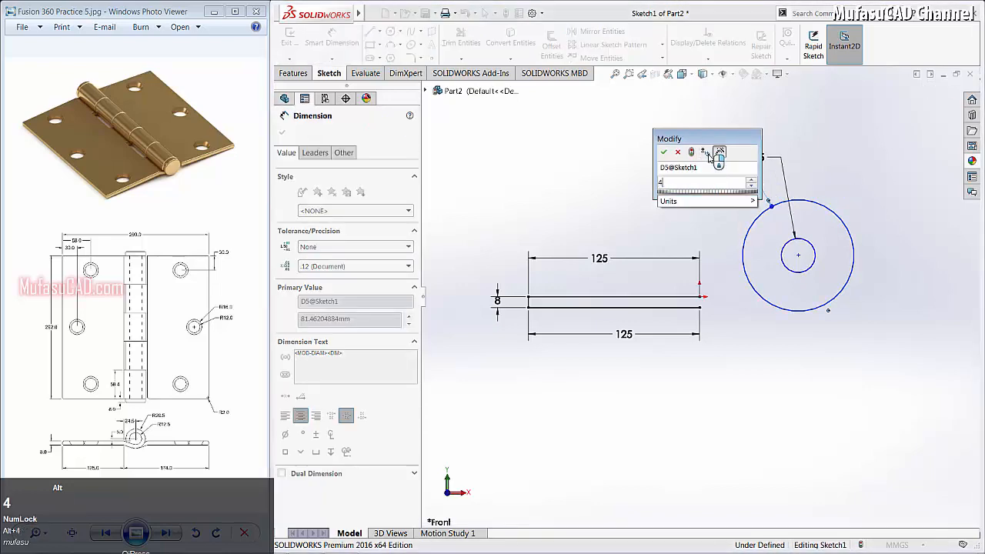
{"action": "type", "text": "1"}
{"action": "left_click", "coordinate": [666, 153]}
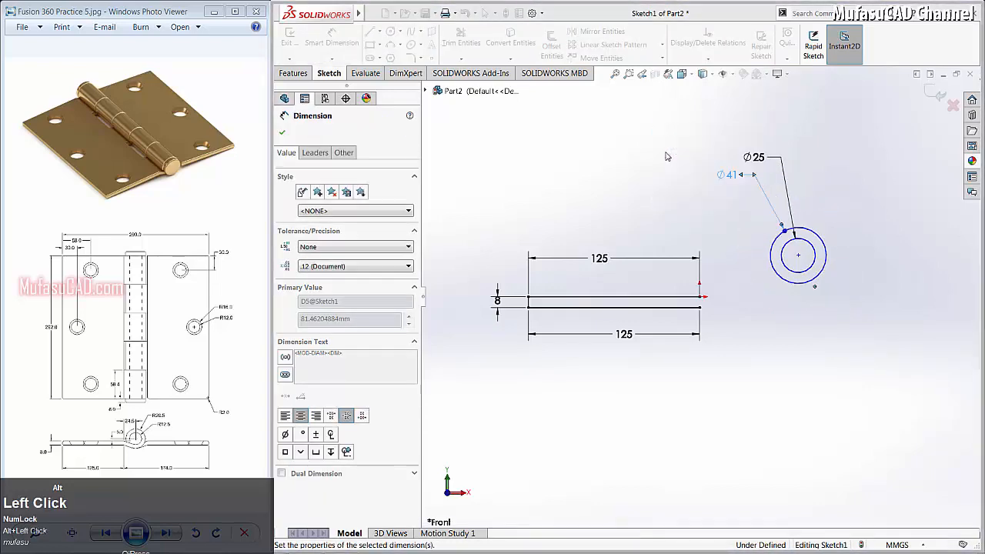
Dimension the vertical distance between the circles' centre and the origin to 5 mm.
{"action": "scroll", "coordinate": [825, 275], "scroll_direction": "down", "scroll_amount": 1}
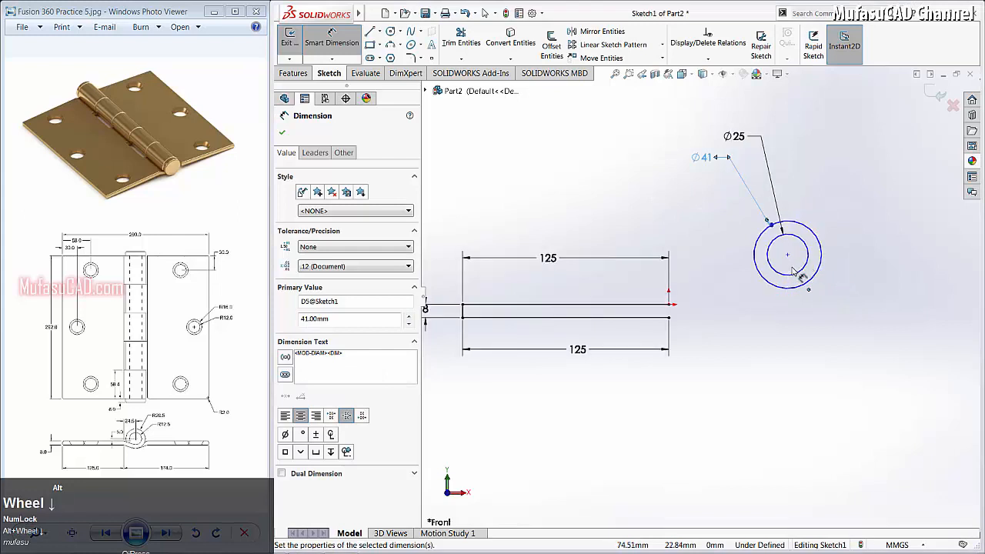
{"action": "left_click", "coordinate": [787, 255]}
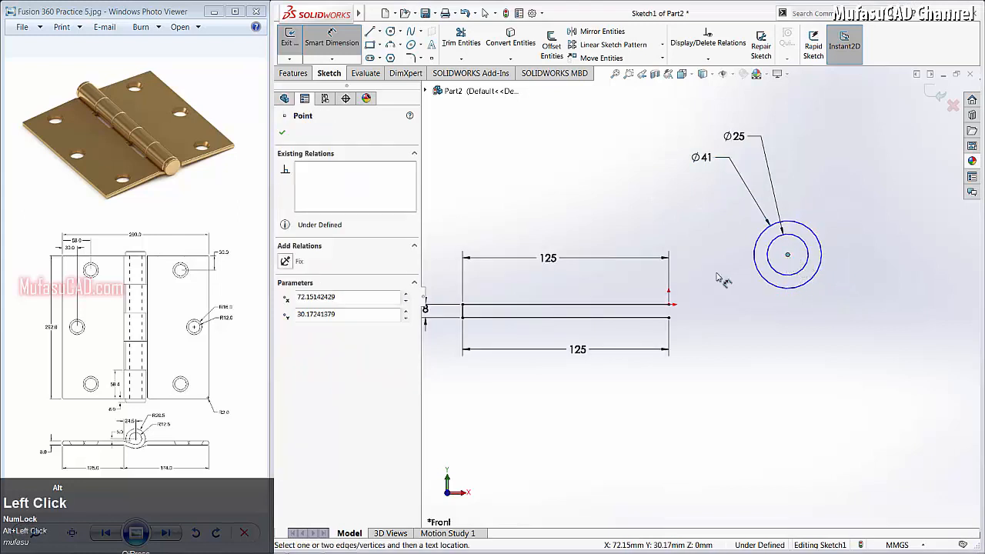
{"action": "left_click", "coordinate": [669, 305]}
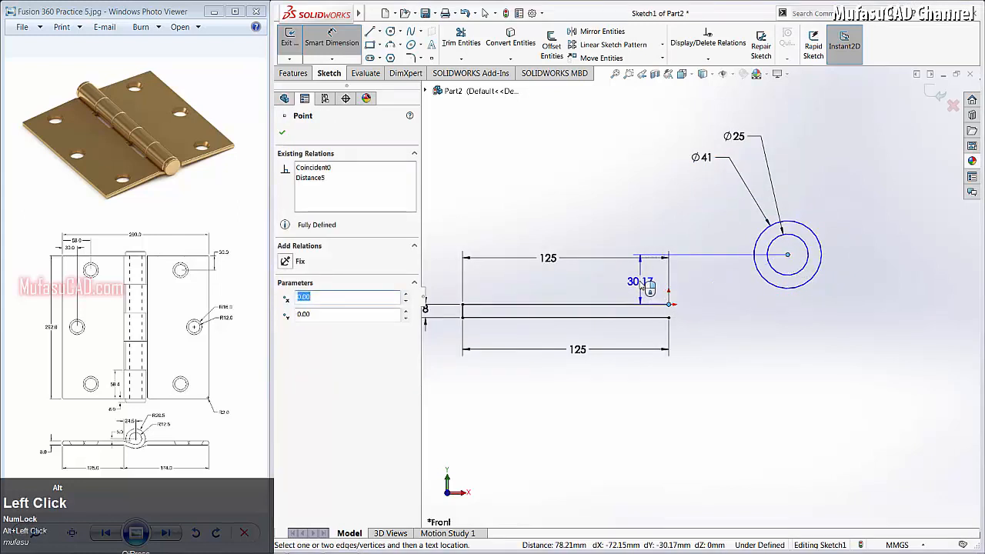
{"action": "left_click", "coordinate": [652, 287]}
{"action": "type", "text": "5"}
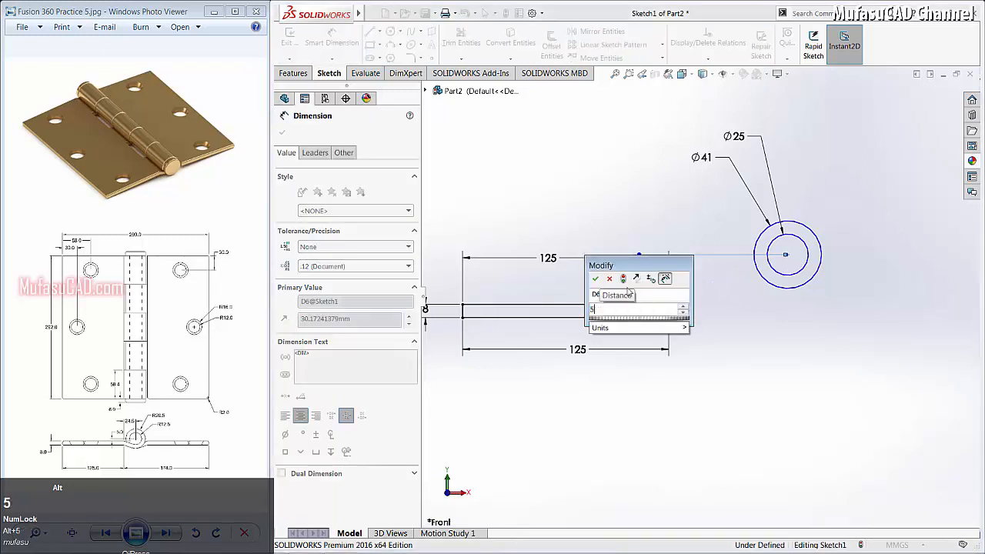
{"action": "left_click", "coordinate": [594, 282]}
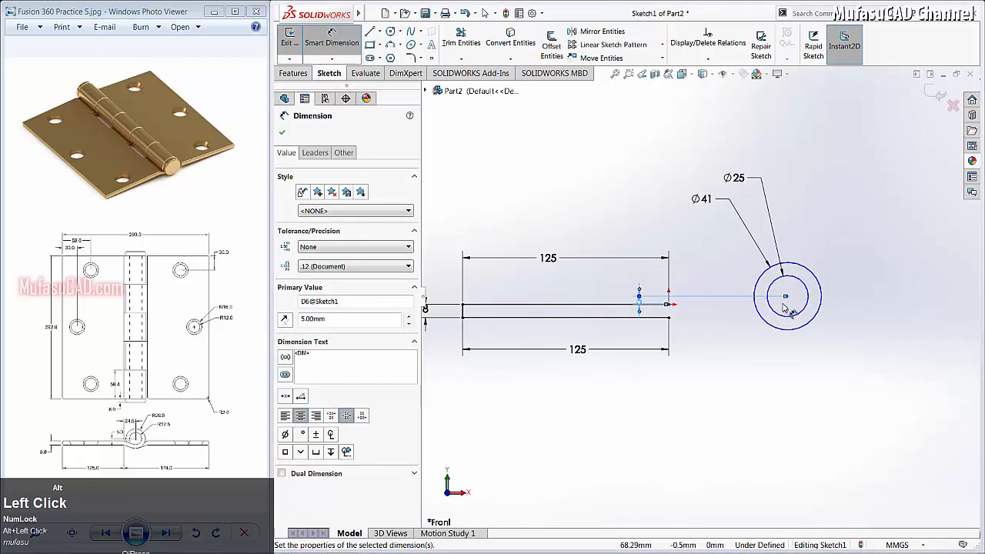
Dimension the horizontal distance between the circles' centre and the origin to 24.5 mm.
{"action": "left_click", "coordinate": [788, 297]}
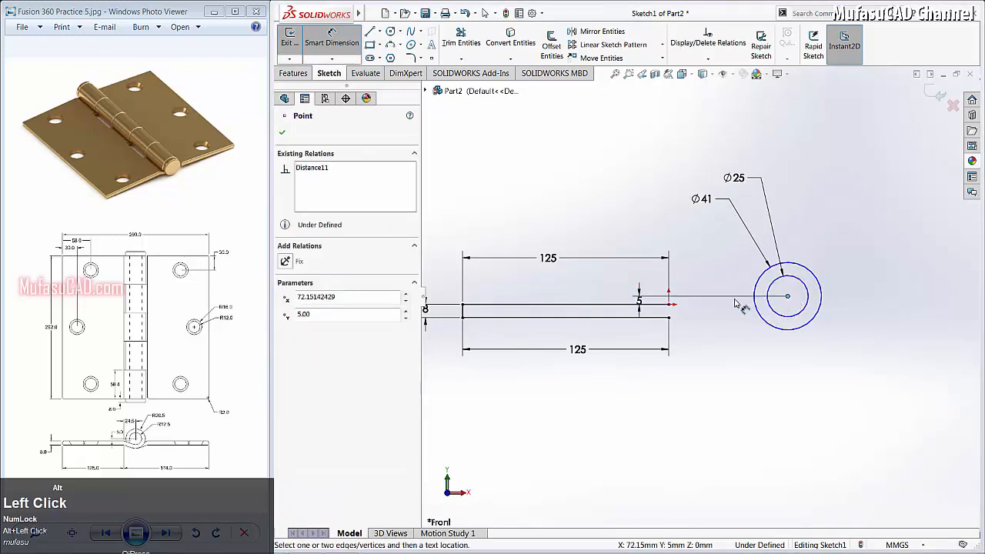
{"action": "left_click", "coordinate": [669, 306]}
{"action": "left_click", "coordinate": [715, 225]}
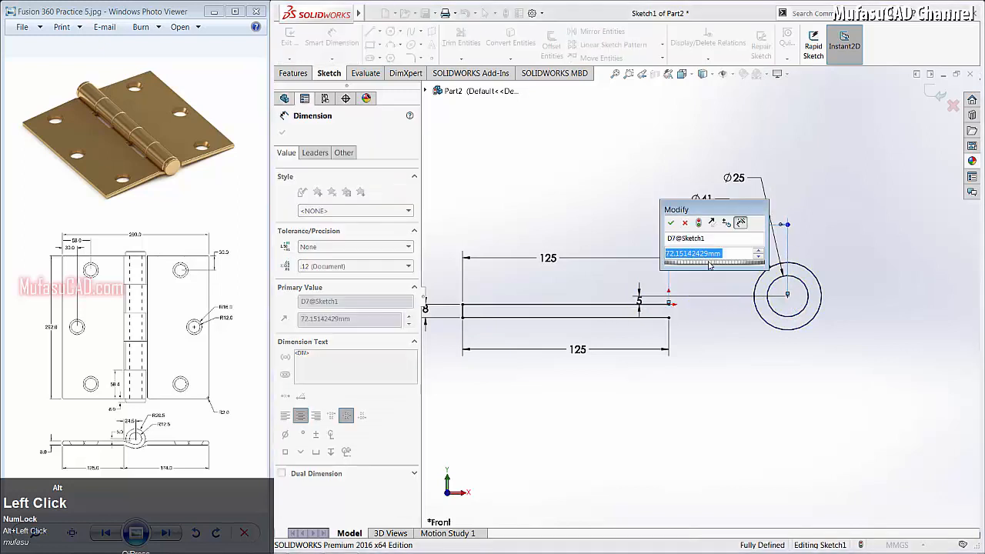
{"action": "type", "text": "24.5"}
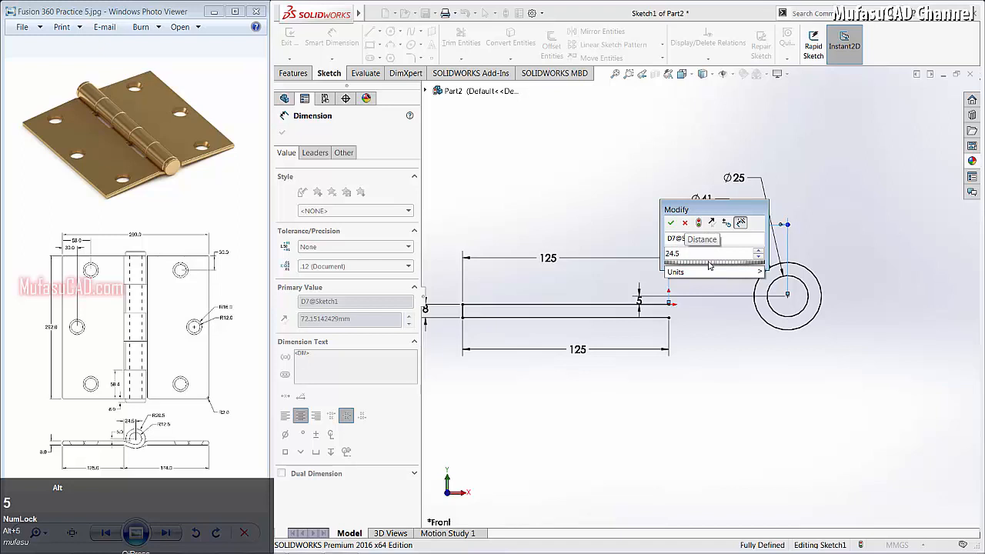
{"action": "key", "text": "Return"}
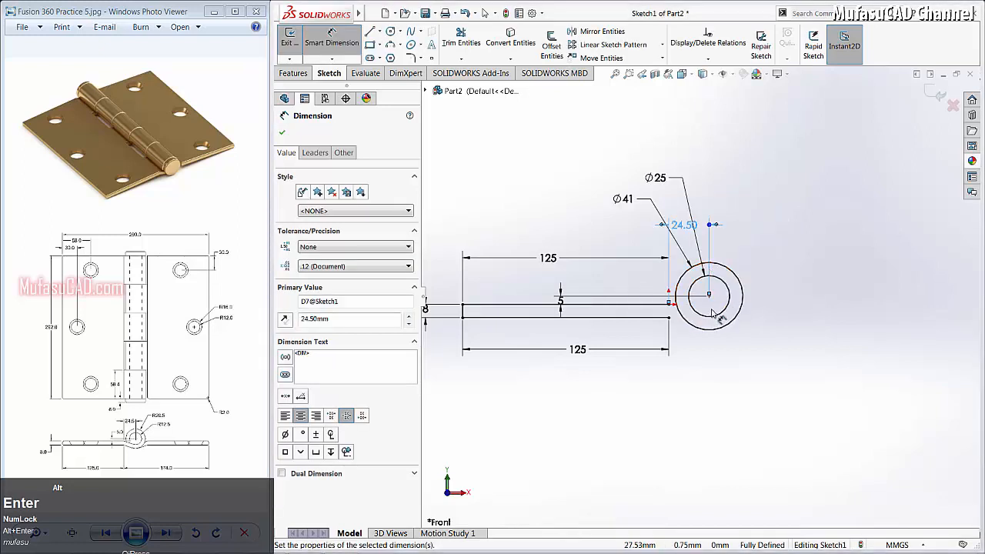
Sketch a horizontal line from the origin, crossing the outer circle and ending inside the inner circle.
{"action": "scroll", "coordinate": [678, 300], "scroll_direction": "down", "scroll_amount": 2}
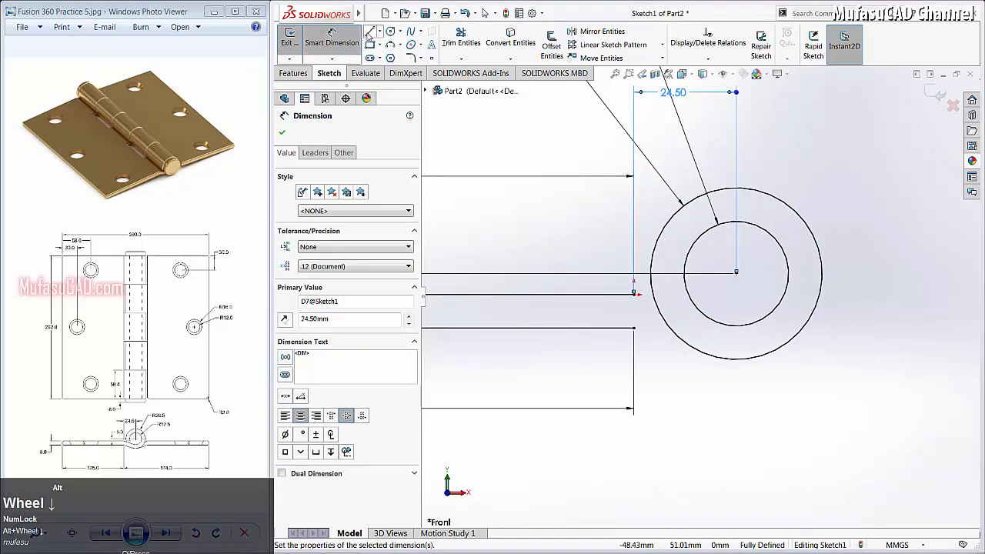
{"action": "left_click", "coordinate": [370, 32]}
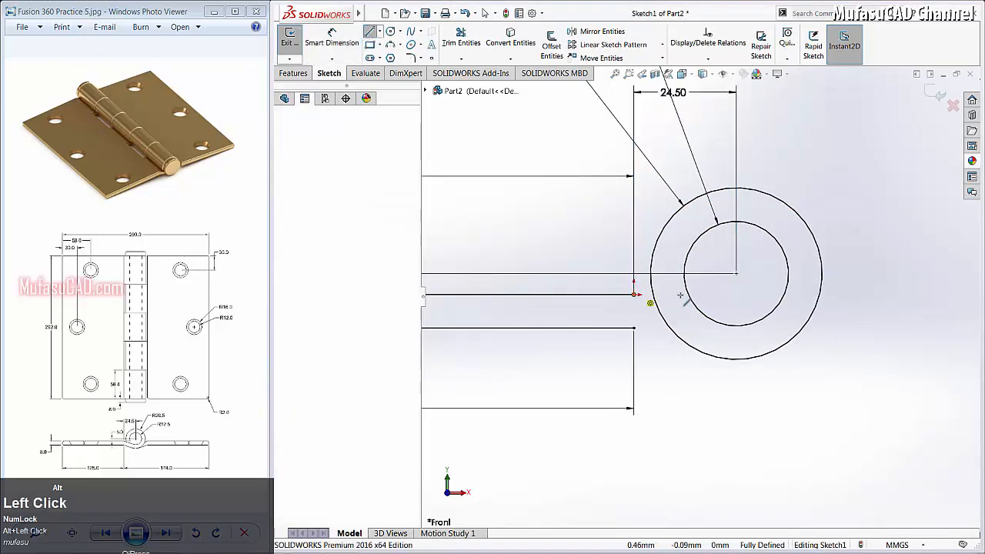
{"action": "left_click", "coordinate": [634, 295]}
{"action": "left_click", "coordinate": [702, 295]}
{"action": "right_click", "coordinate": [751, 238]}
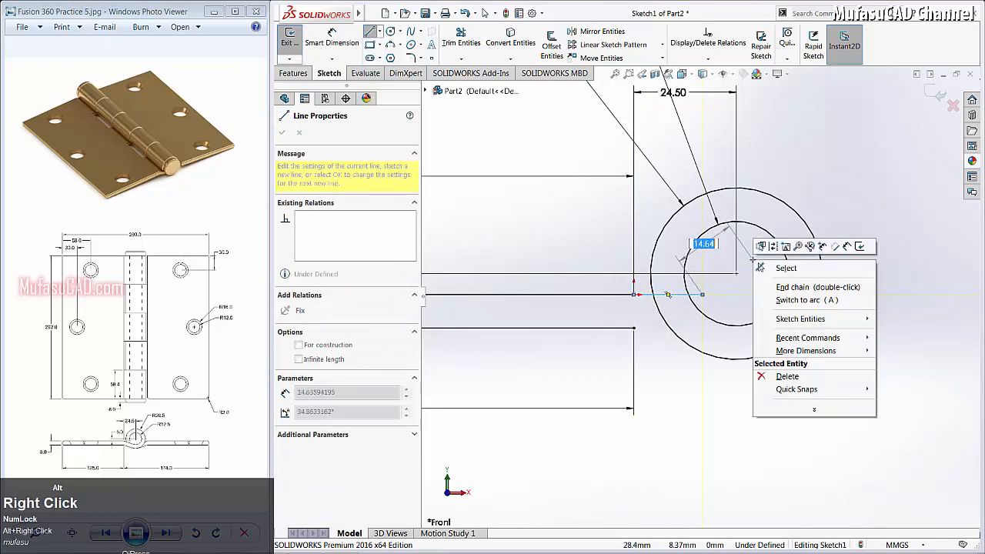
{"action": "left_click", "coordinate": [772, 269]}
Sketch two lines slanting down toward the knuckle, one from the origin and one about 34 mm long from the lower leaf line's end.
{"action": "right_click_drag", "start_coordinate": [740, 299], "coordinate": [697, 300]}
{"action": "left_click", "coordinate": [636, 297]}
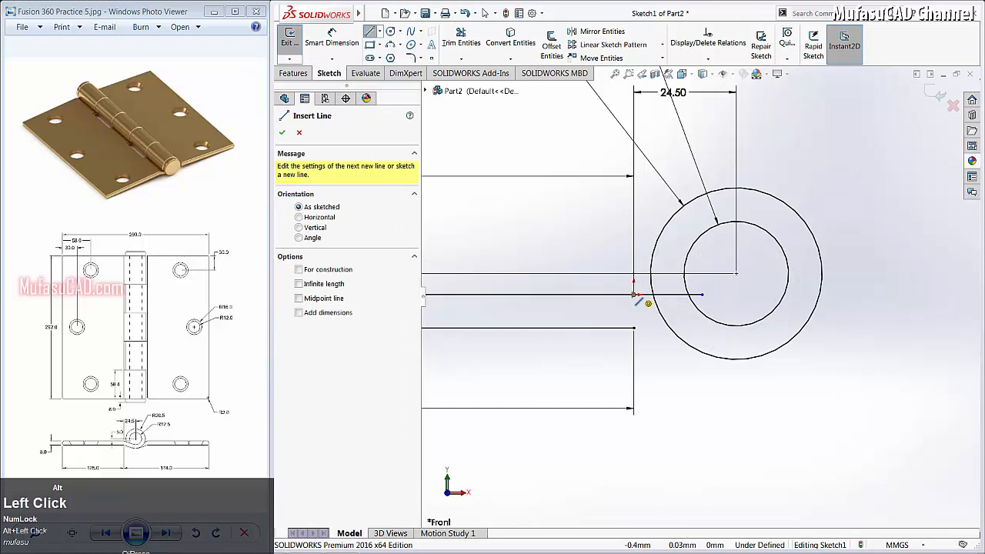
{"action": "right_click", "coordinate": [742, 299]}
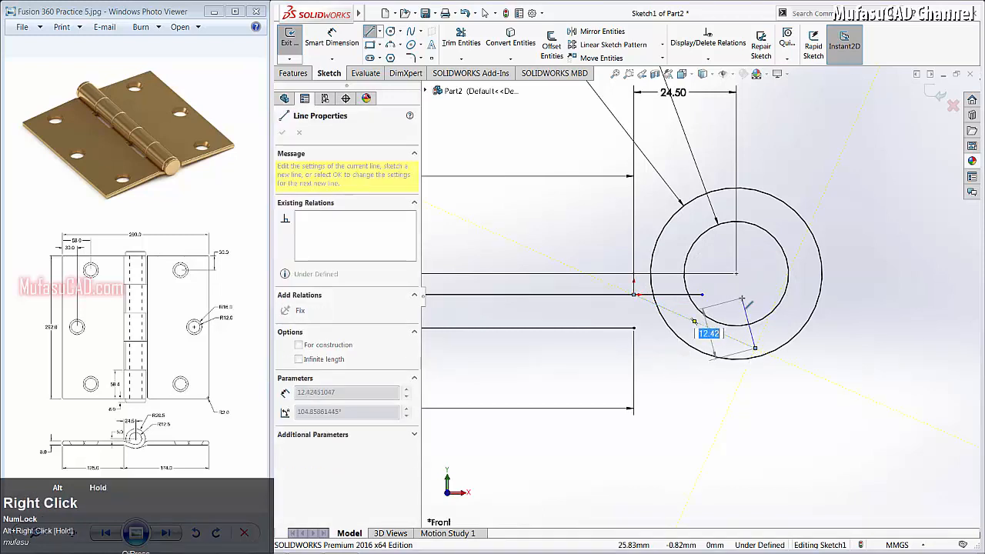
{"action": "left_click", "coordinate": [770, 306]}
{"action": "right_click_drag", "start_coordinate": [681, 372], "coordinate": [639, 333]}
{"action": "left_click", "coordinate": [635, 330]}
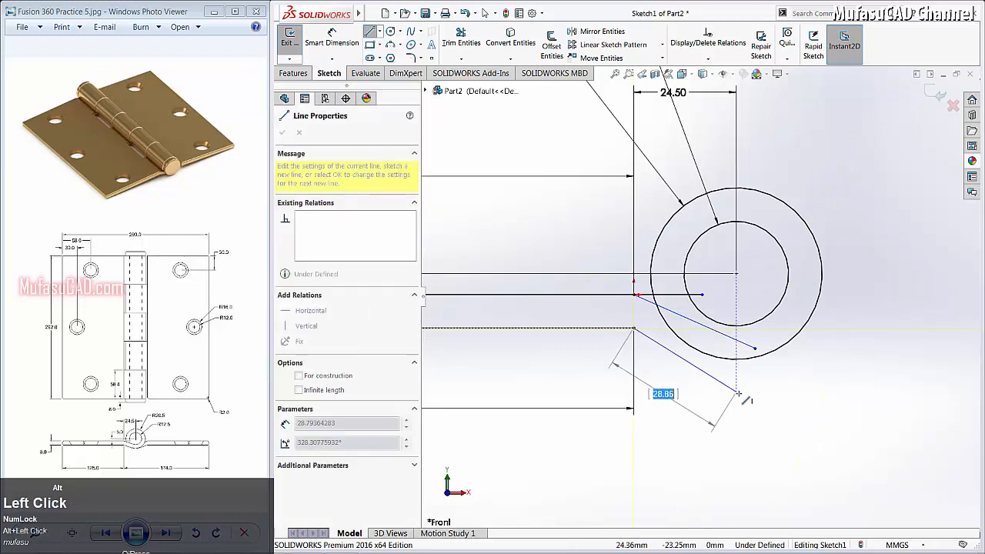
{"action": "right_click", "coordinate": [761, 297]}
{"action": "left_click", "coordinate": [766, 301]}
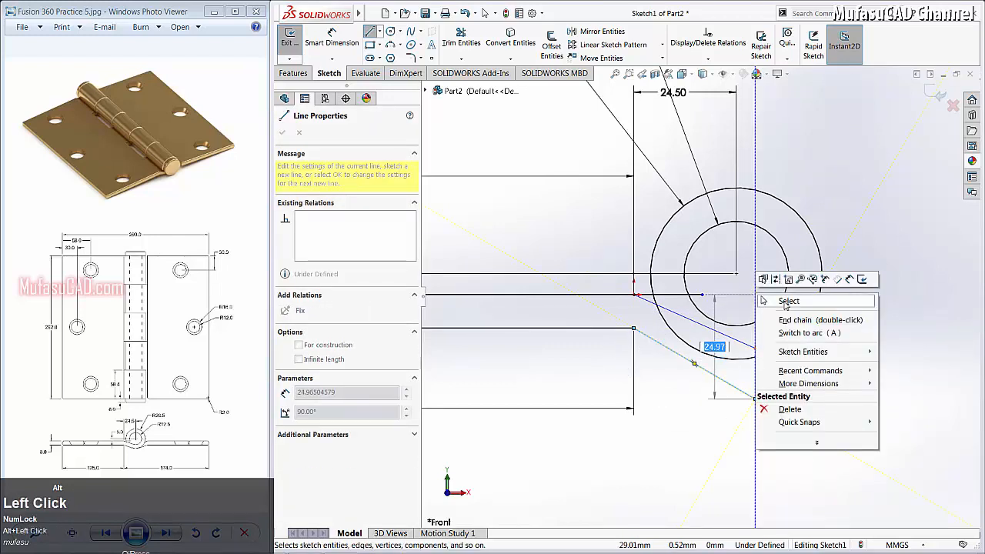
Make the upper slanted line tangent to the inner circle and the lower slanted line tangent to the outer circle.
{"action": "left_click", "coordinate": [724, 334]}
{"action": "left_click", "coordinate": [735, 329], "text": "ctrl"}
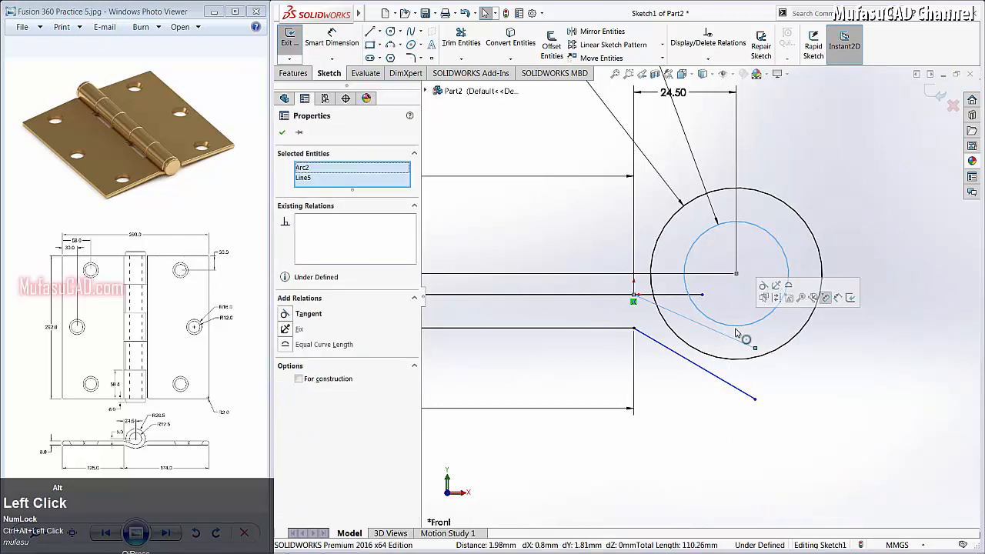
{"action": "left_click", "coordinate": [285, 314]}
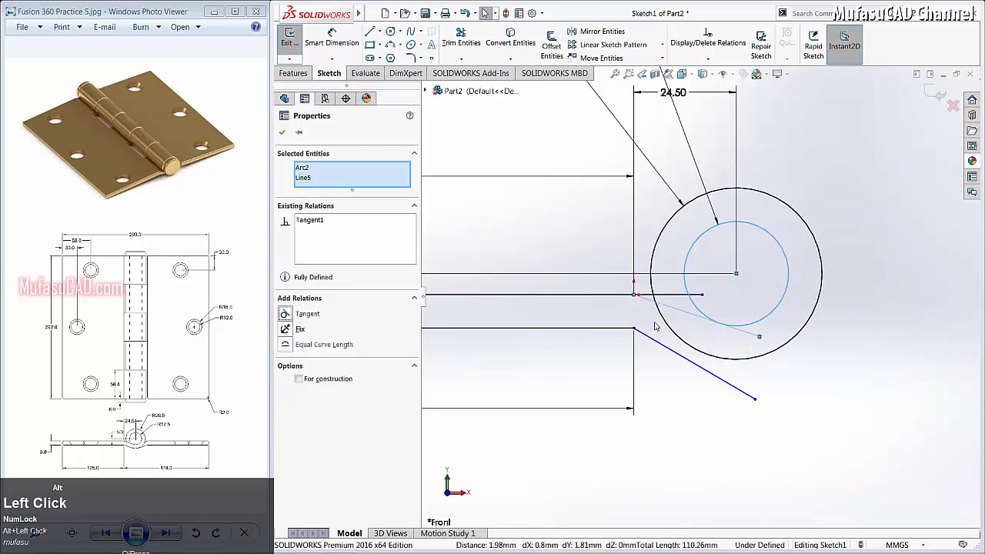
{"action": "left_click", "coordinate": [720, 379]}
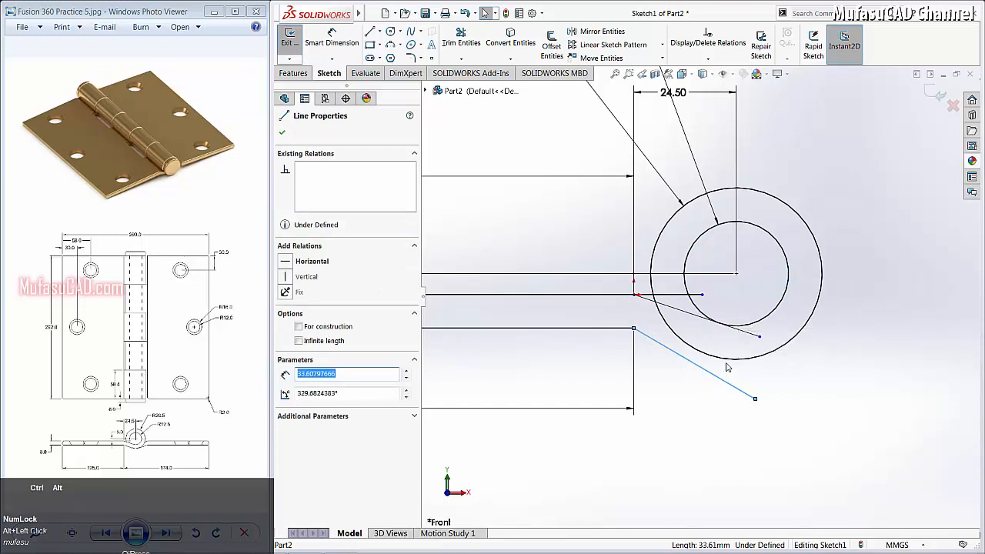
{"action": "left_click", "coordinate": [727, 365], "text": "ctrl"}
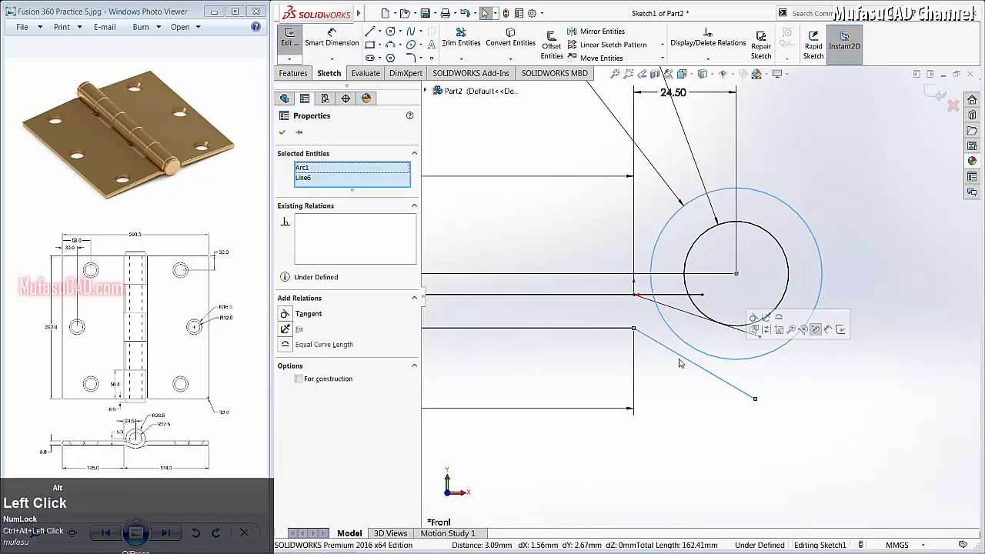
{"action": "left_click", "coordinate": [286, 314]}
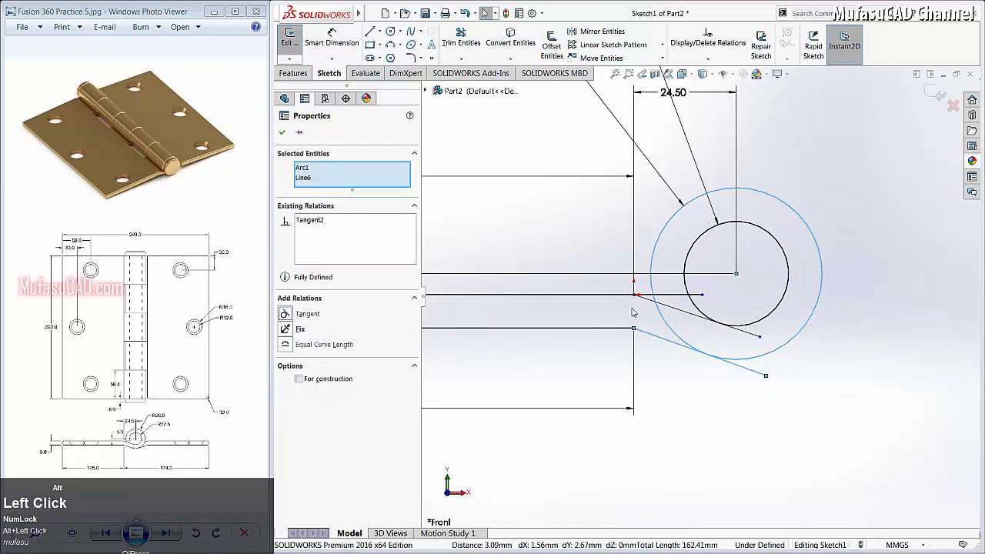
Trim the excess line ends and the circle arcs between the horizontal and slanted lines, leaving an open-curl knuckle joined to the leaf.
{"action": "left_click", "coordinate": [461, 39]}
{"action": "scroll", "coordinate": [713, 311], "scroll_direction": "down", "scroll_amount": 2}
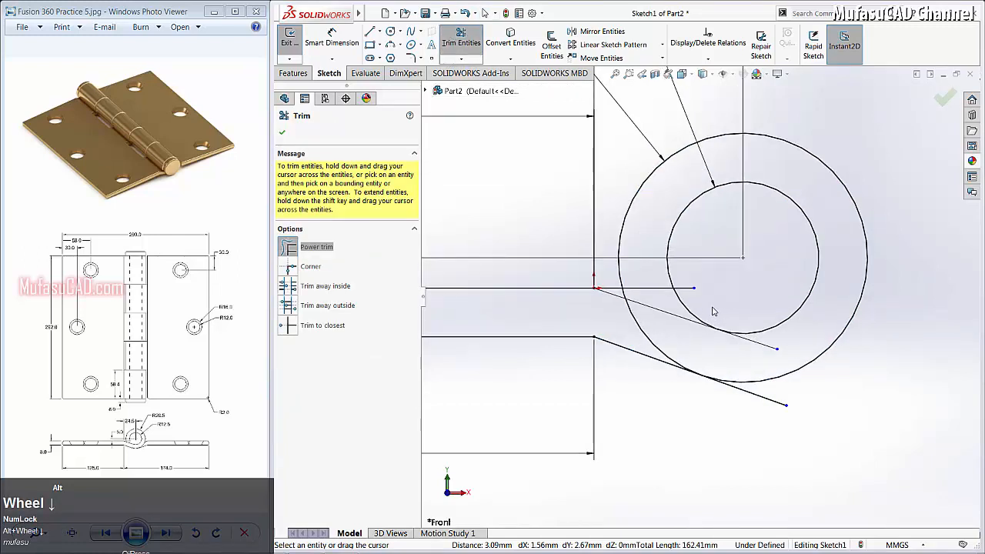
{"action": "mouse_move", "coordinate": [688, 278]}
{"action": "left_mouse_down"}
{"action": "mouse_move", "coordinate": [694, 283]}
{"action": "mouse_move", "coordinate": [677, 299]}
{"action": "mouse_move", "coordinate": [612, 289]}
{"action": "mouse_move", "coordinate": [781, 336]}
{"action": "mouse_move", "coordinate": [778, 344]}
{"action": "mouse_move", "coordinate": [686, 345]}
{"action": "mouse_move", "coordinate": [618, 327]}
{"action": "mouse_move", "coordinate": [791, 399]}
{"action": "mouse_move", "coordinate": [741, 408]}
{"action": "mouse_move", "coordinate": [691, 310]}
{"action": "left_mouse_up"}
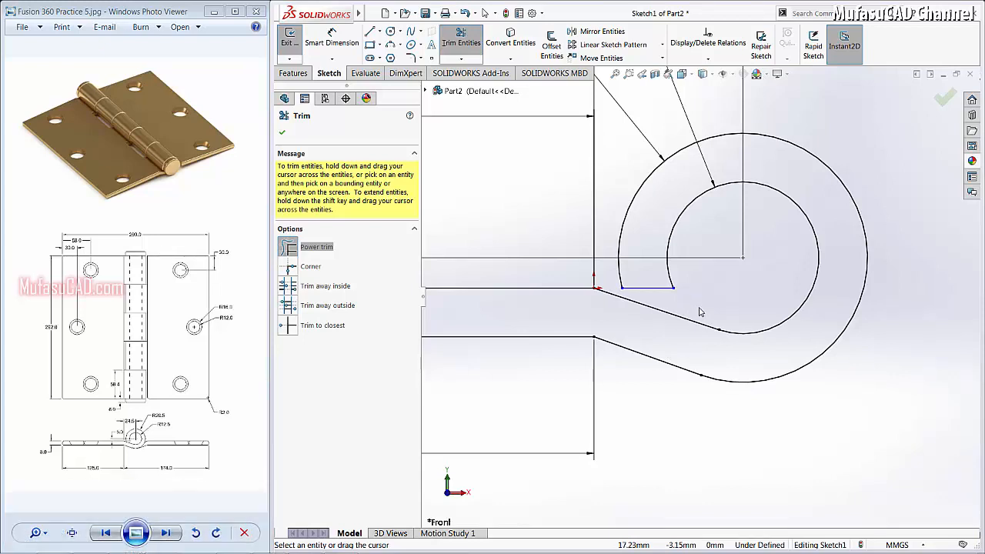
Extrude the leaf and knuckle profile to a blind depth of 292 mm.
{"action": "left_click", "coordinate": [294, 73]}
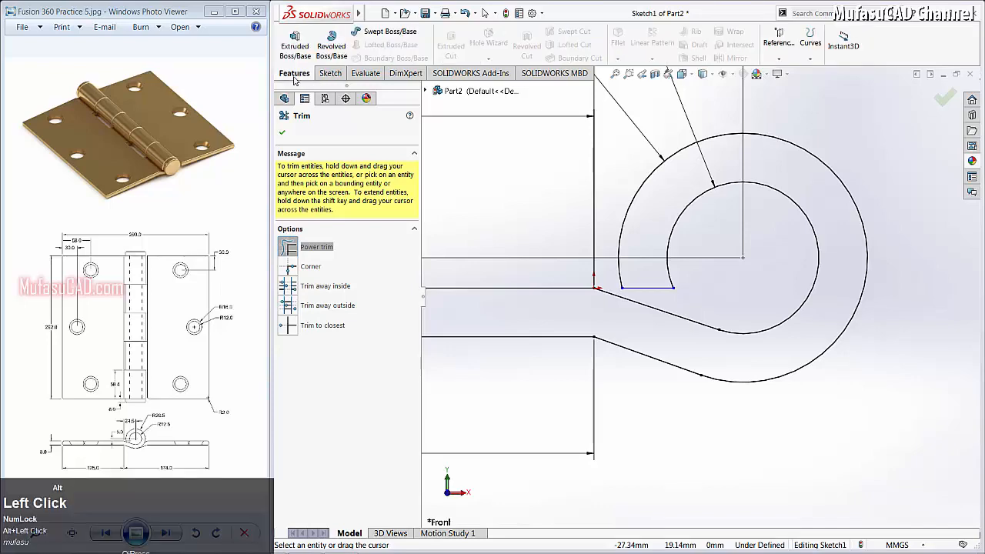
{"action": "left_click", "coordinate": [294, 49]}
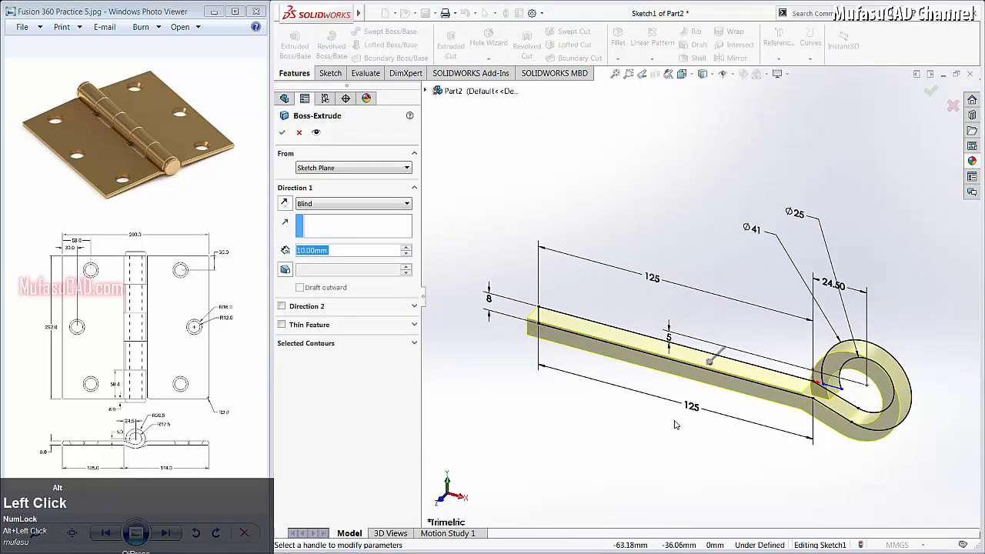
{"action": "key", "text": "alt+2"}
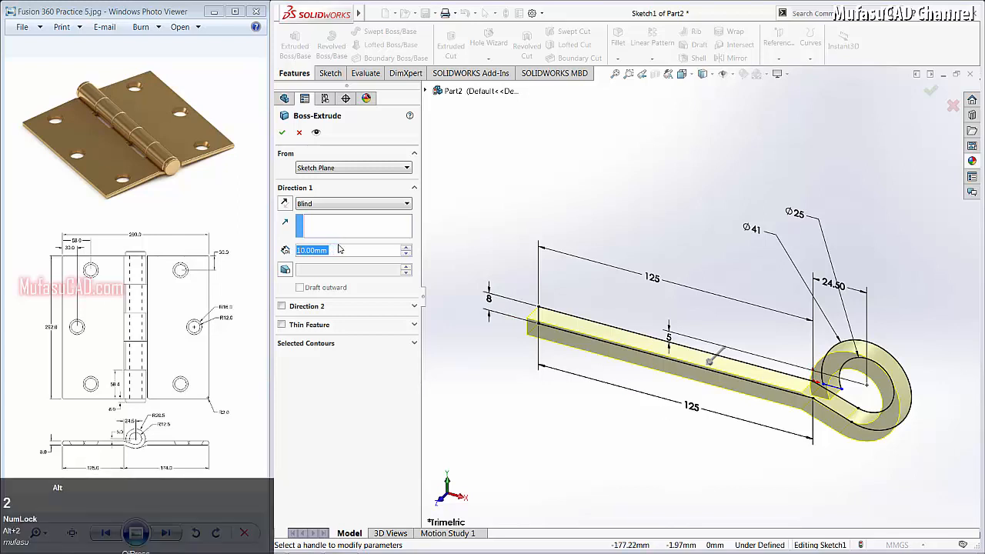
{"action": "type", "text": "25"}
{"action": "type", "text": "292"}
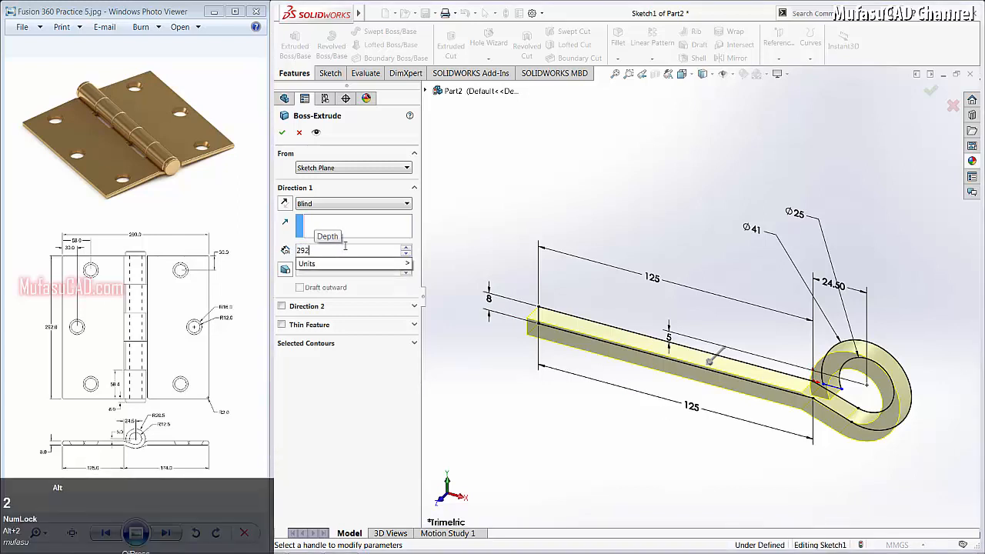
{"action": "left_click", "coordinate": [283, 134]}
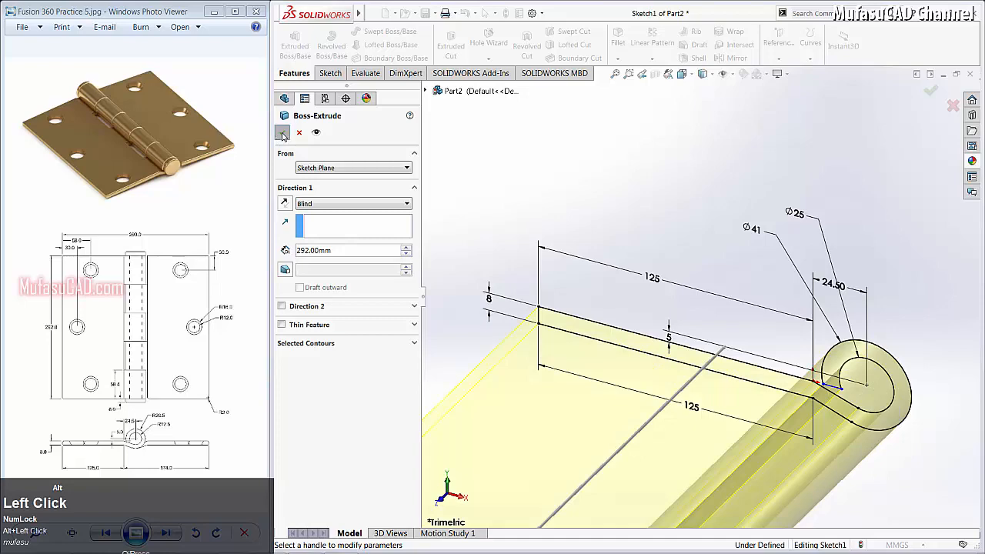
In the top view, start a sketch on the leaf's flat face and draw a circle about 39 mm in diameter near its upper end.
{"action": "scroll", "coordinate": [708, 411], "scroll_direction": "down", "scroll_amount": 2}
{"action": "scroll", "coordinate": [664, 409], "scroll_direction": "up", "scroll_amount": 4}
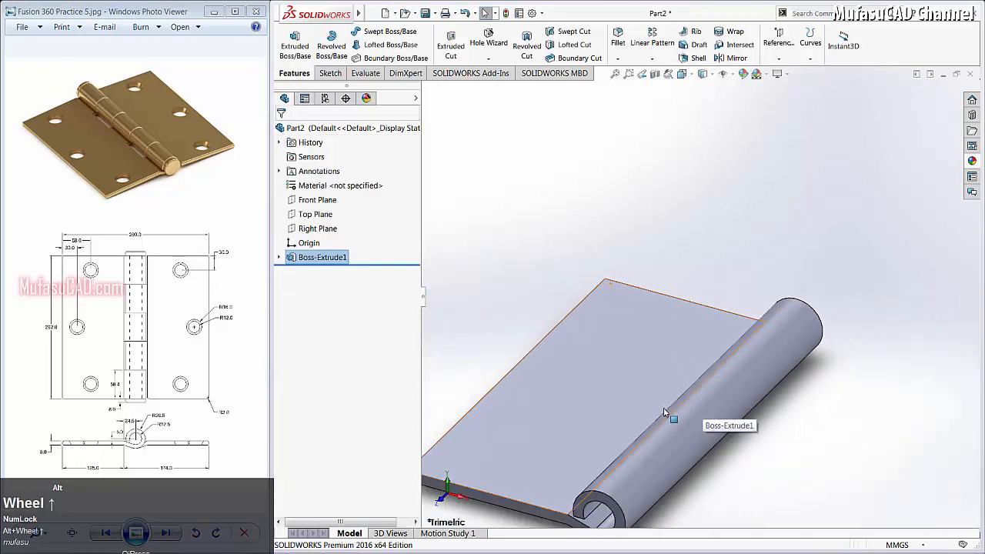
{"action": "left_click", "coordinate": [683, 75]}
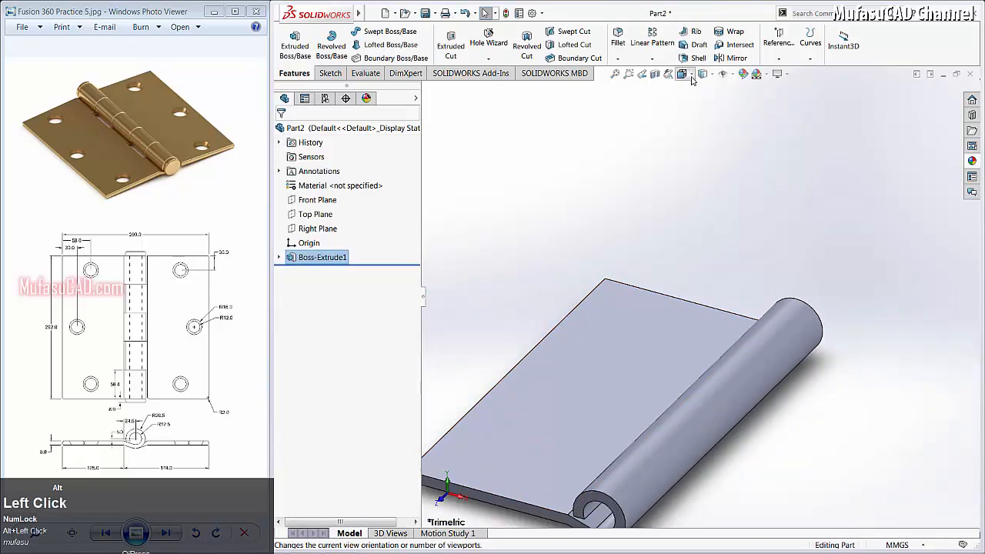
{"action": "left_click", "coordinate": [736, 211]}
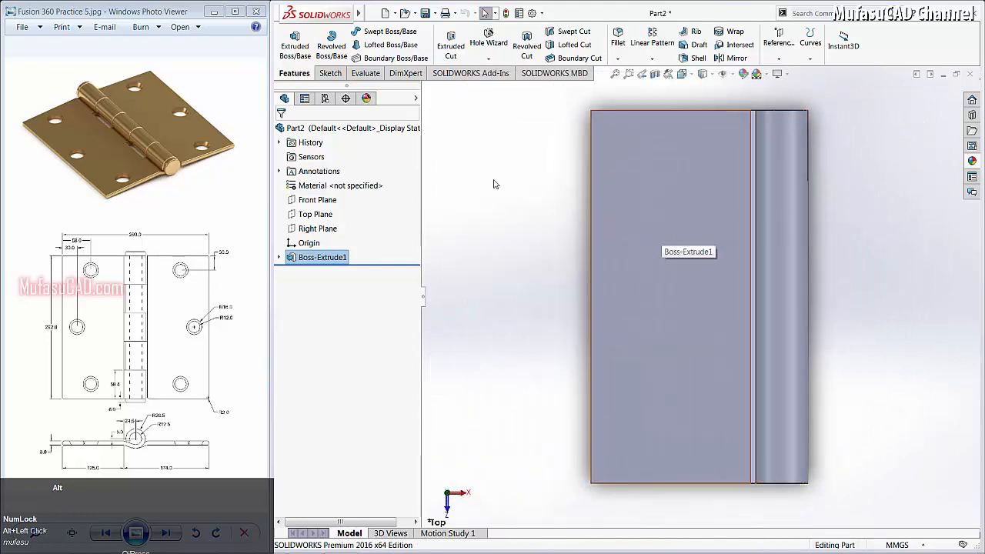
{"action": "left_click", "coordinate": [329, 75]}
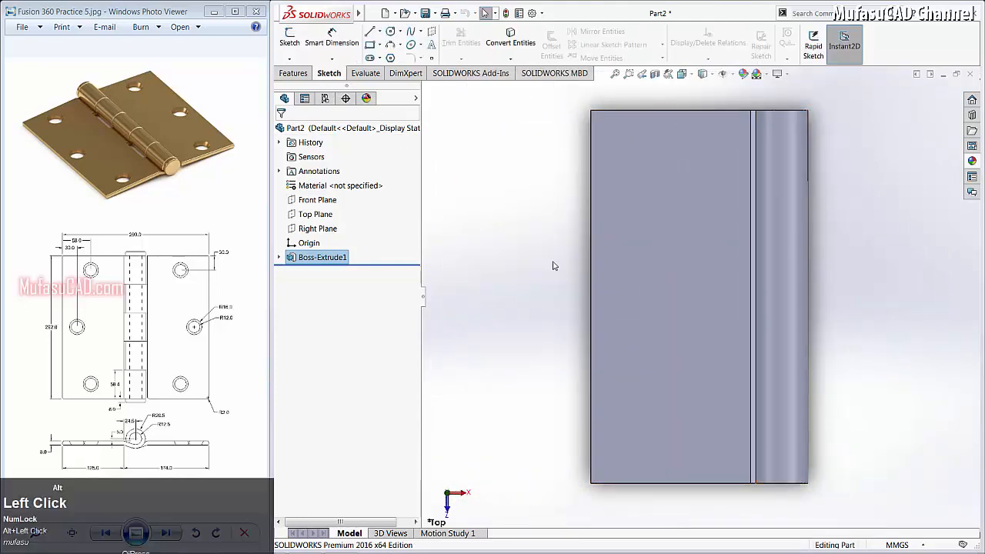
{"action": "left_click", "coordinate": [662, 287]}
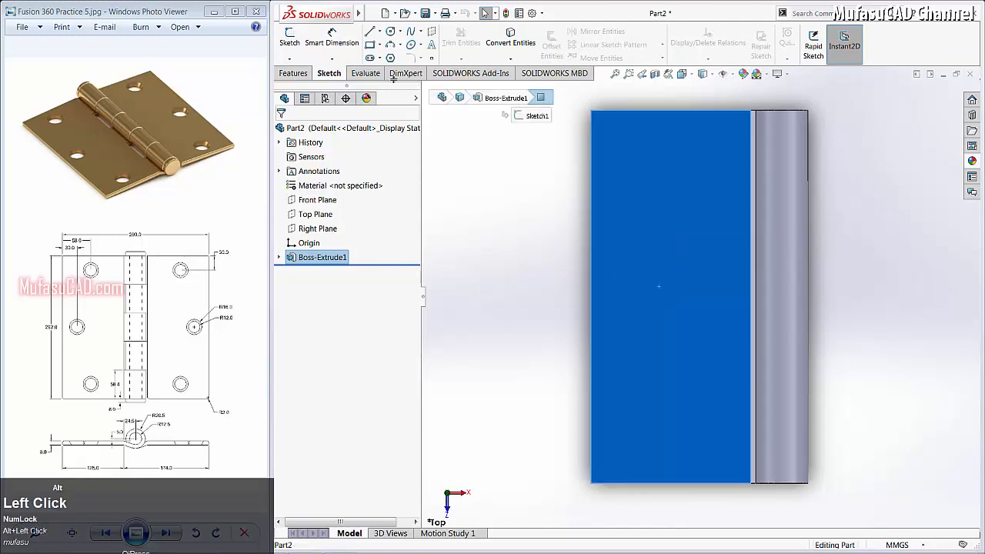
{"action": "right_click", "coordinate": [392, 35]}
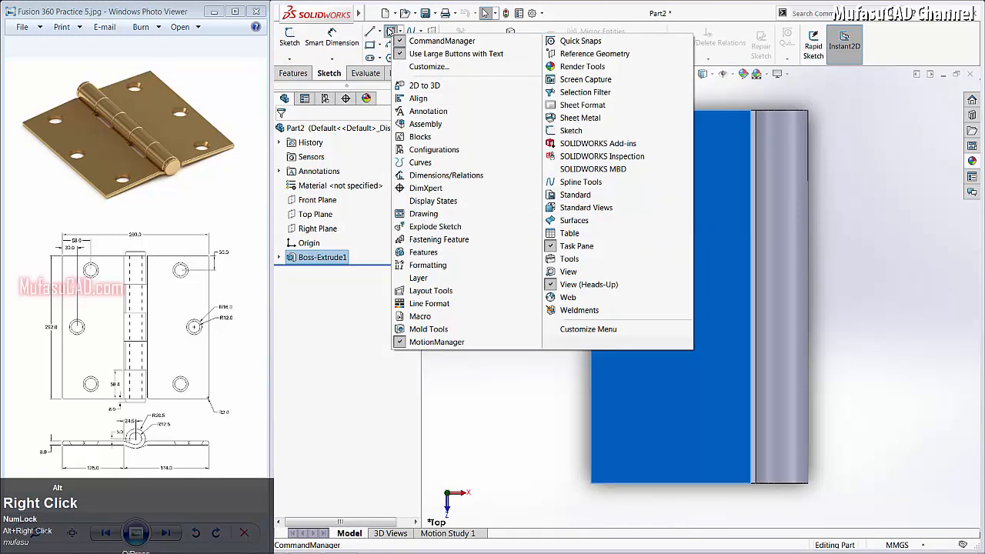
{"action": "left_click", "coordinate": [390, 31]}
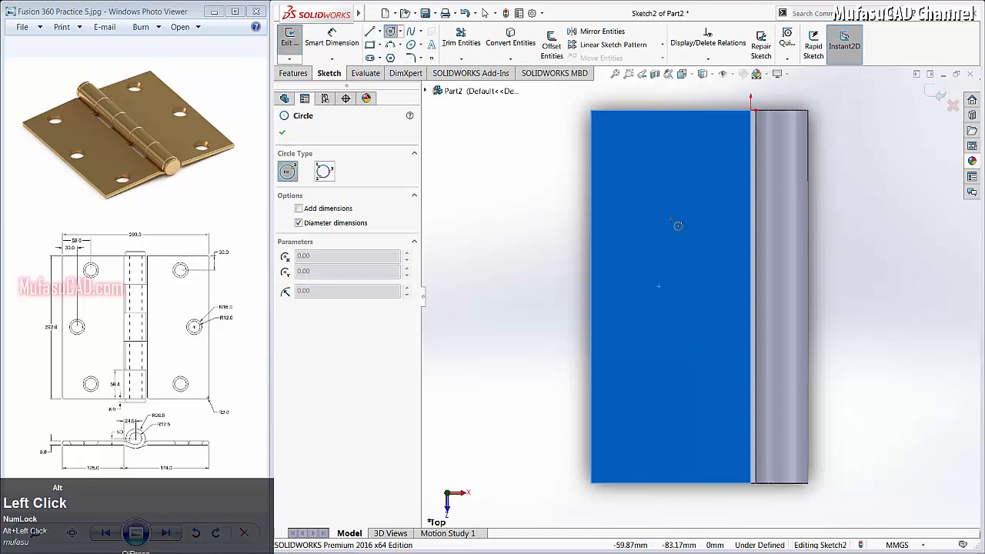
{"action": "left_click", "coordinate": [663, 149]}
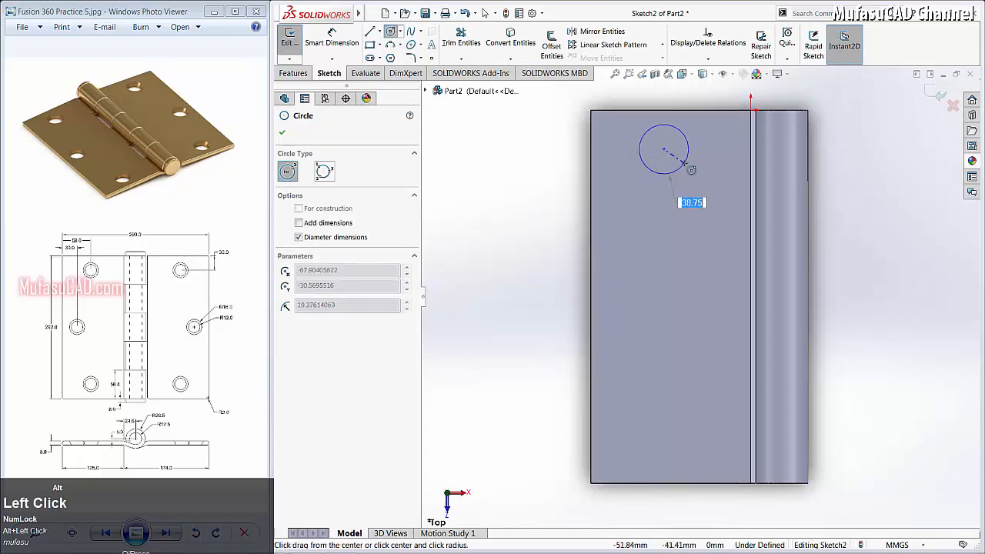
{"action": "left_click", "coordinate": [688, 154]}
Dimension the circle on the leaf's face with a diameter of 32 mm.
{"action": "right_click", "coordinate": [318, 37]}
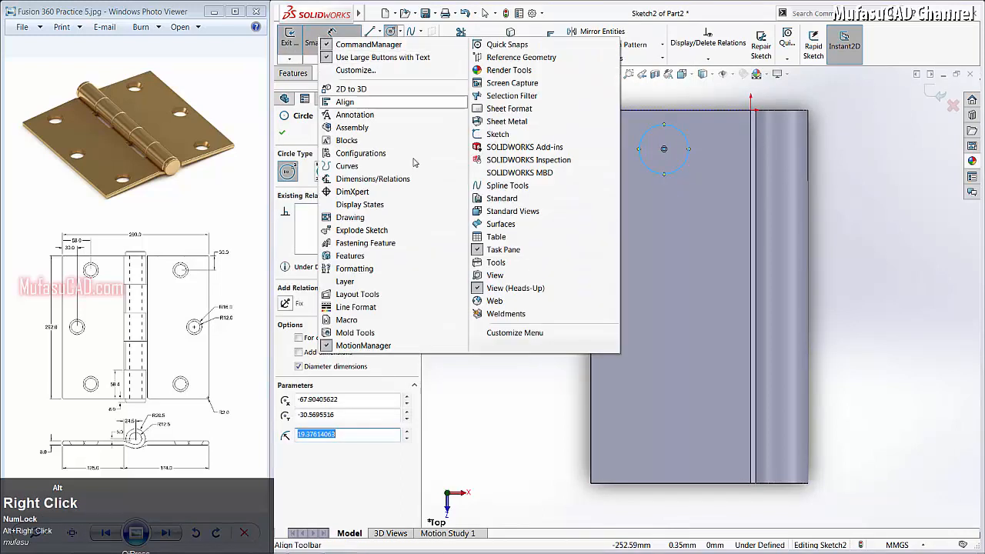
{"action": "left_click", "coordinate": [332, 39]}
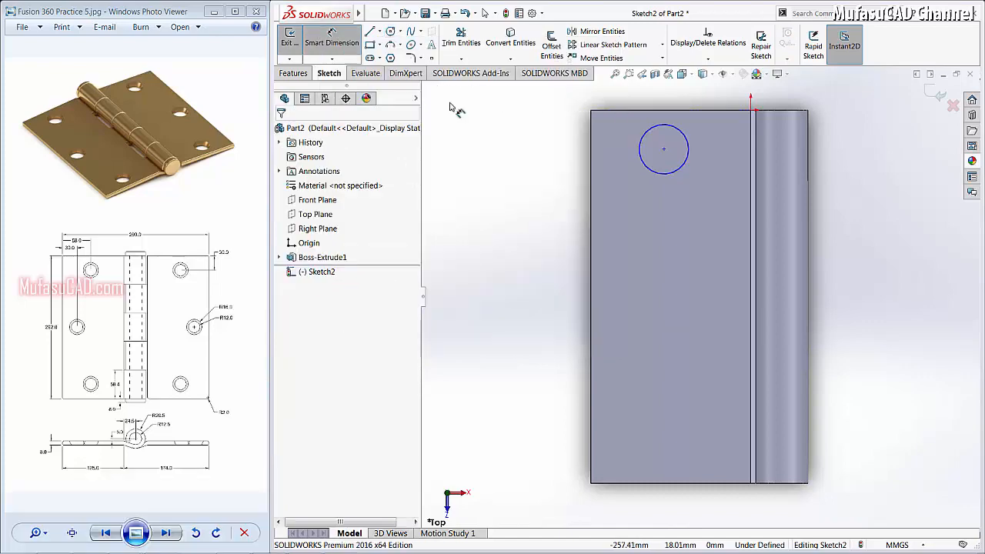
{"action": "left_click", "coordinate": [666, 174]}
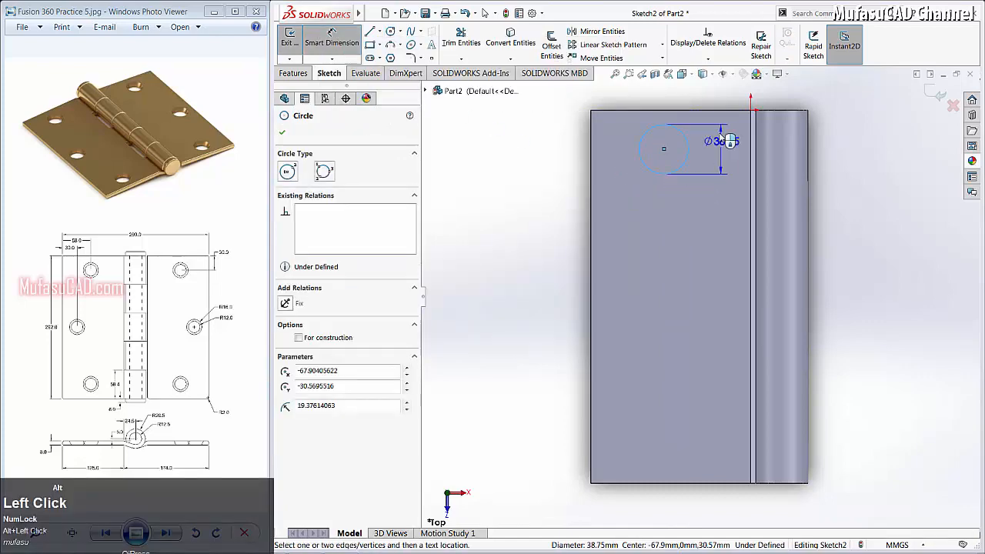
{"action": "left_click", "coordinate": [713, 106]}
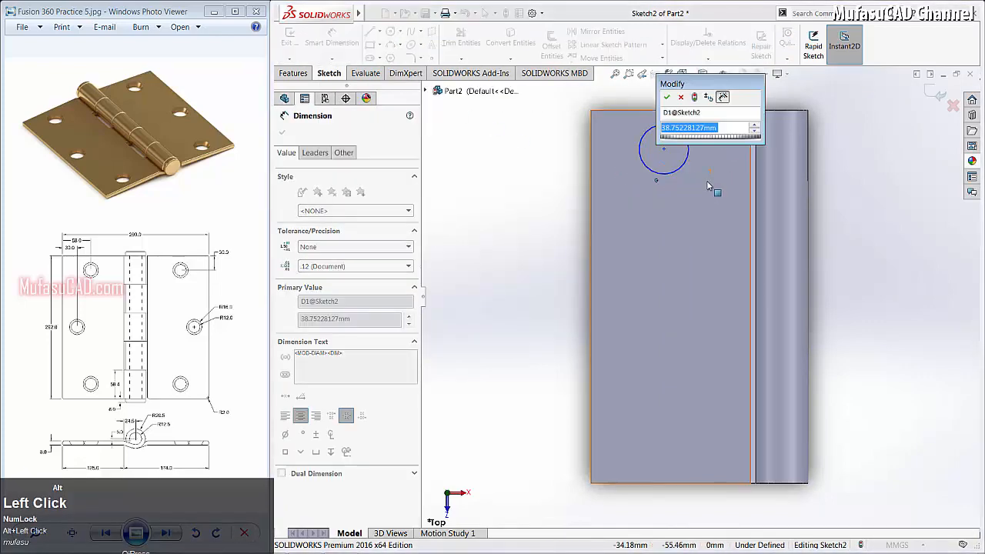
{"action": "type", "text": "32"}
{"action": "key", "text": "Return"}
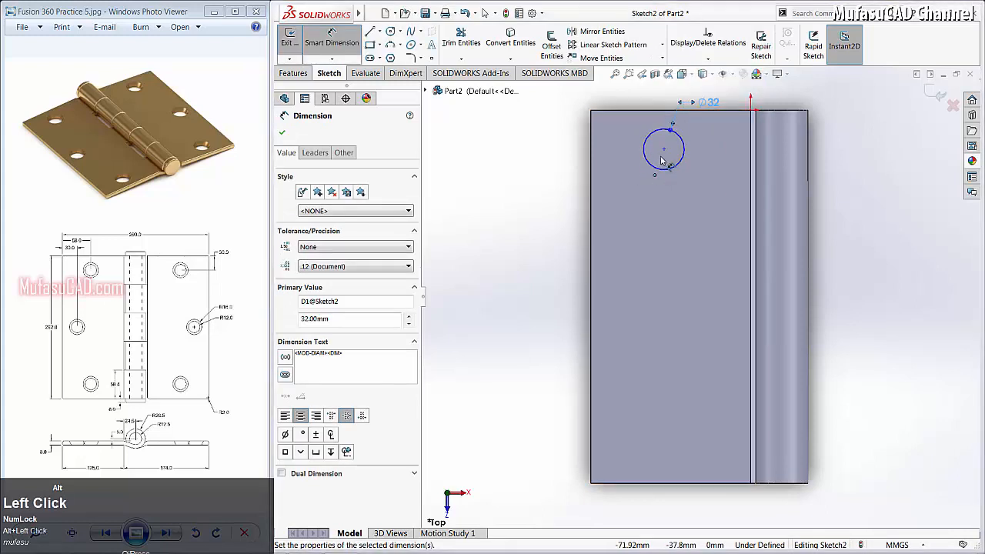
Dimension the 32 mm circle's centre horizontally at 58 mm from the leaf's upper outer corner.
{"action": "left_click", "coordinate": [665, 151]}
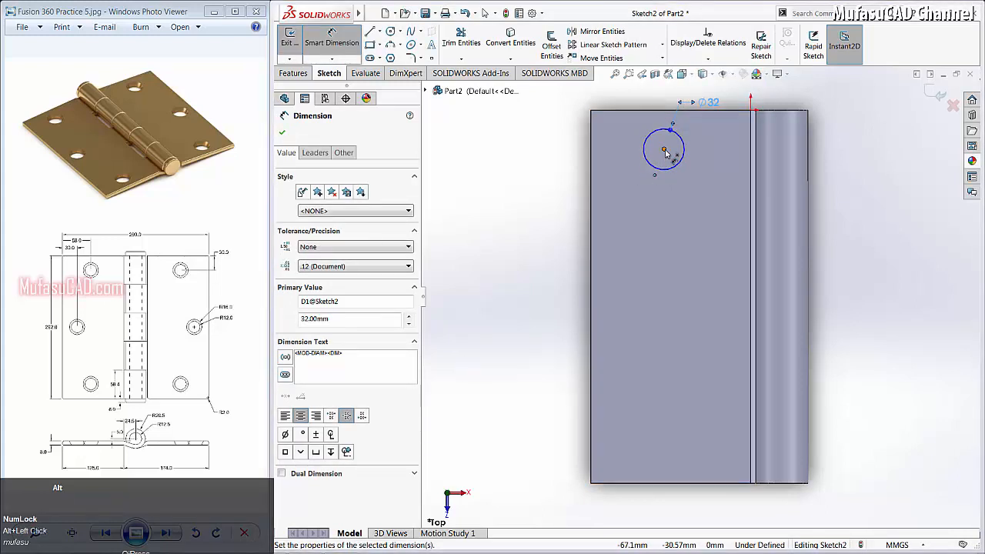
{"action": "left_click", "coordinate": [592, 111]}
{"action": "left_click", "coordinate": [630, 126]}
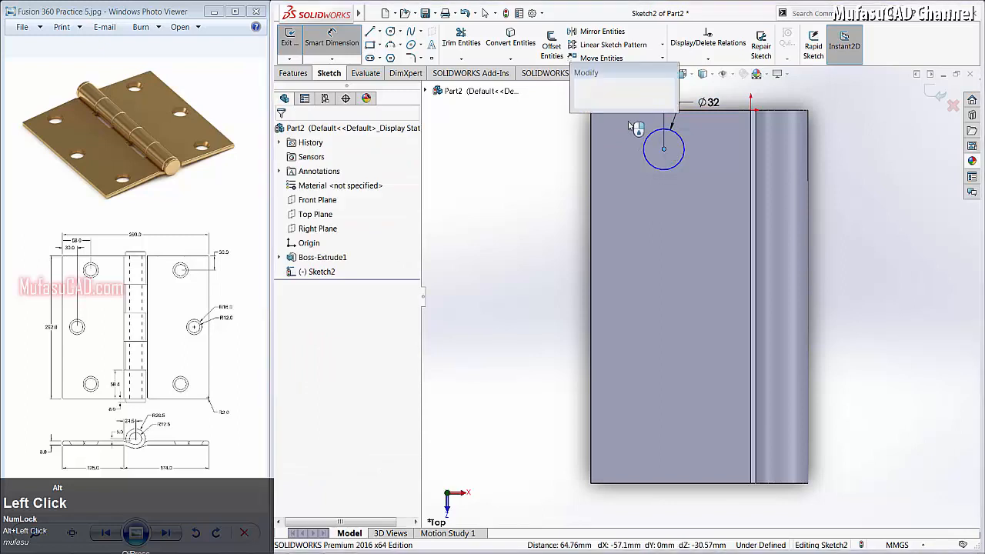
{"action": "type", "text": "58"}
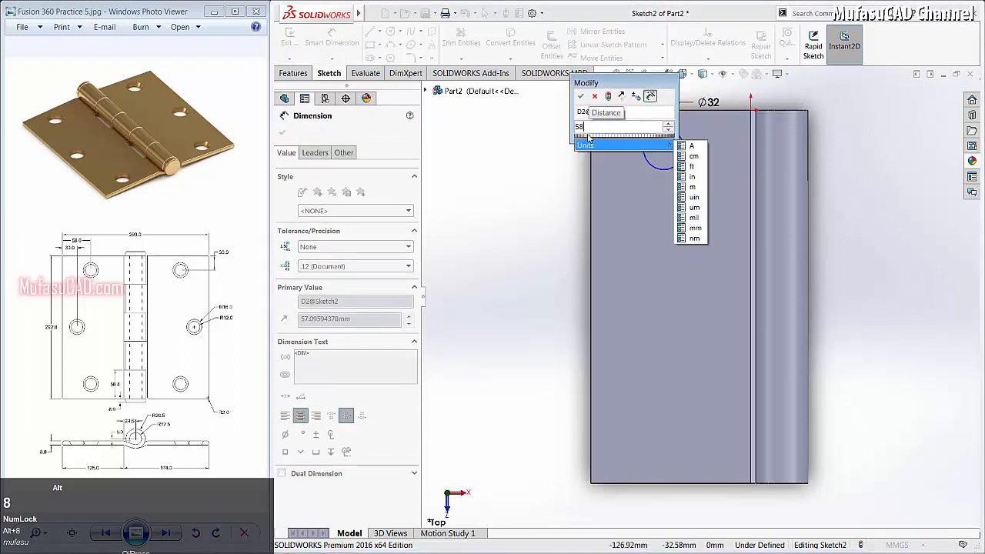
{"action": "left_click", "coordinate": [580, 96]}
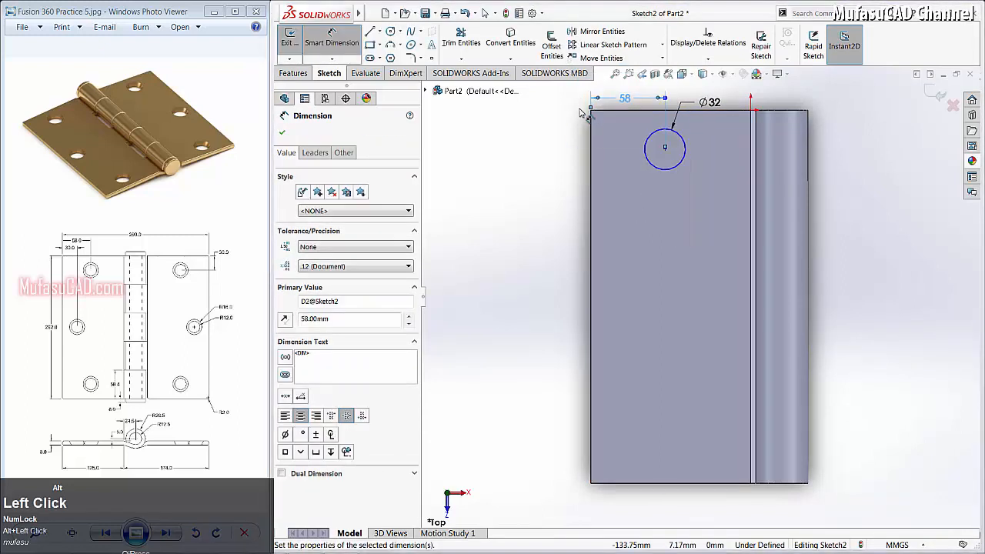
Dimension the 32 mm circle's centre vertically at 30 mm from the leaf's upper outer corner and exit the sketch.
{"action": "left_click", "coordinate": [665, 149]}
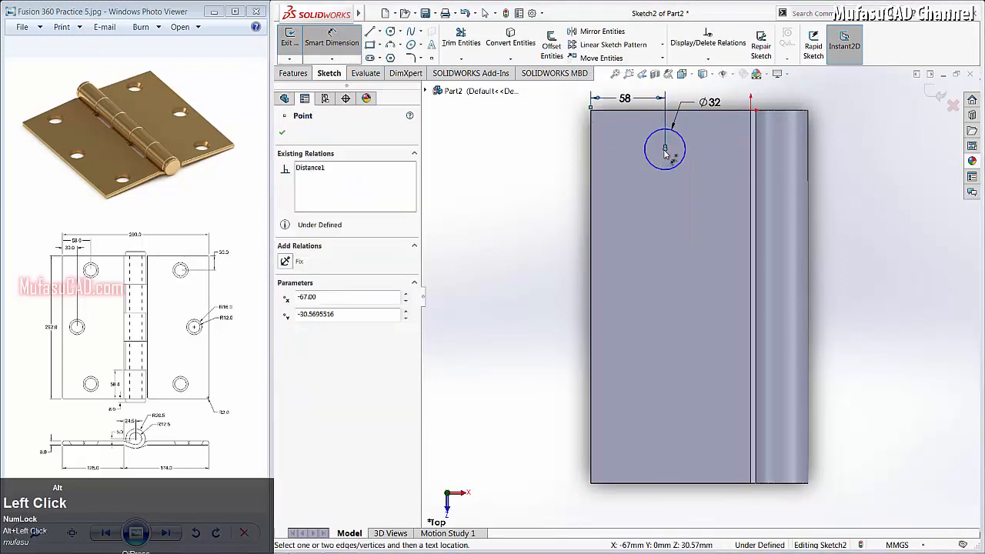
{"action": "left_click", "coordinate": [593, 113]}
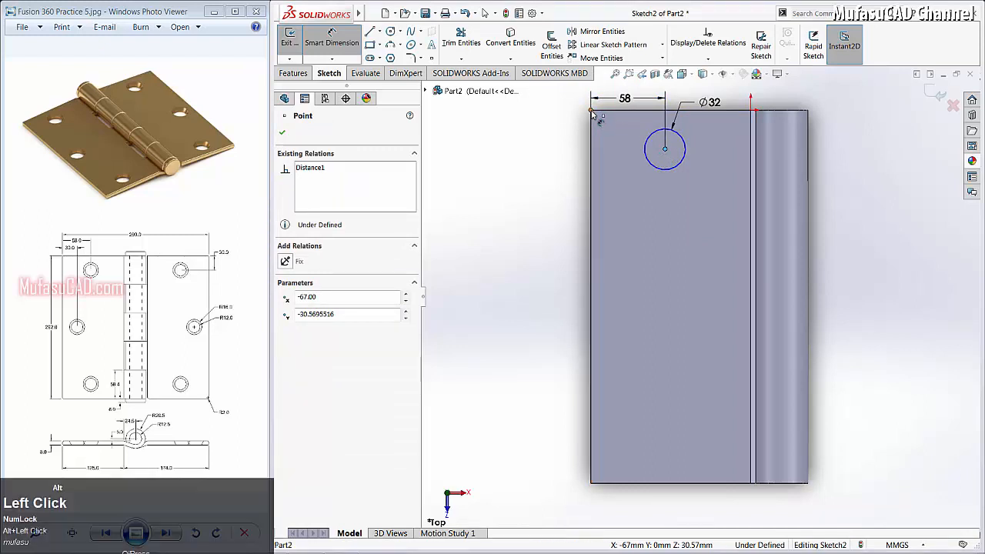
{"action": "left_click", "coordinate": [560, 145]}
{"action": "type", "text": "30"}
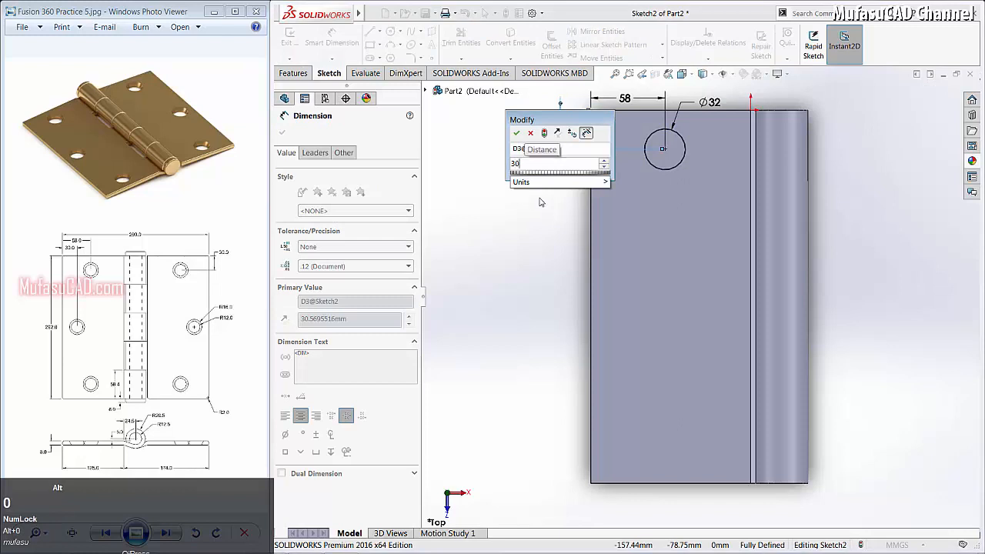
{"action": "left_click", "coordinate": [517, 134]}
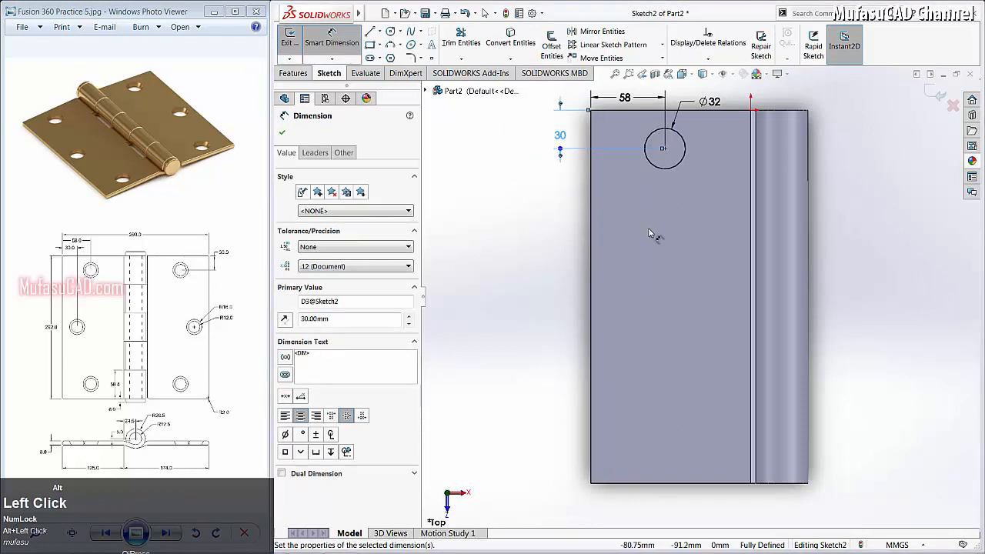
{"action": "left_click", "coordinate": [933, 96]}
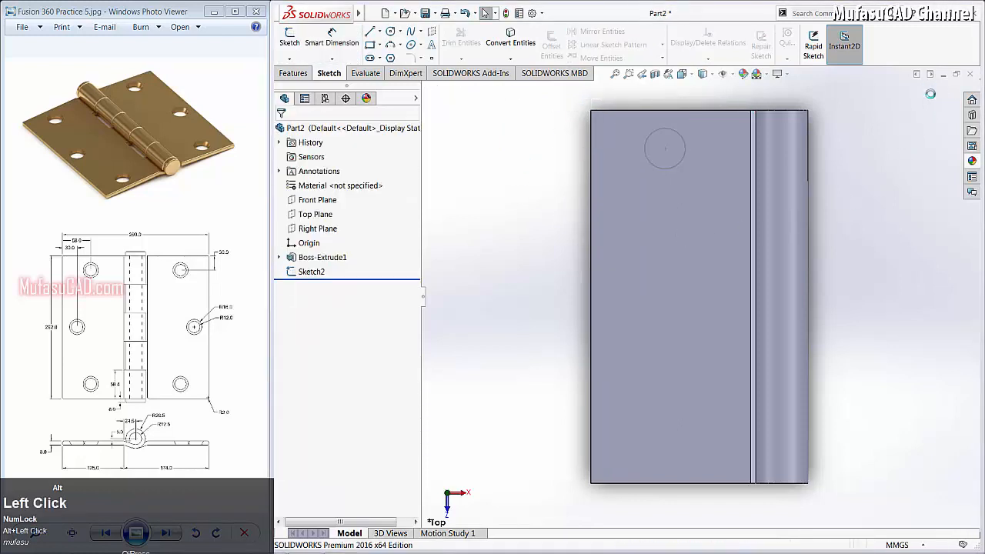
Create a reference plane offset 8 mm from the Top Plane, flipped to the leaf's underside.
{"action": "left_click", "coordinate": [315, 214]}
{"action": "middle_click_drag", "start_coordinate": [689, 427], "coordinate": [725, 262], "text": "alt"}
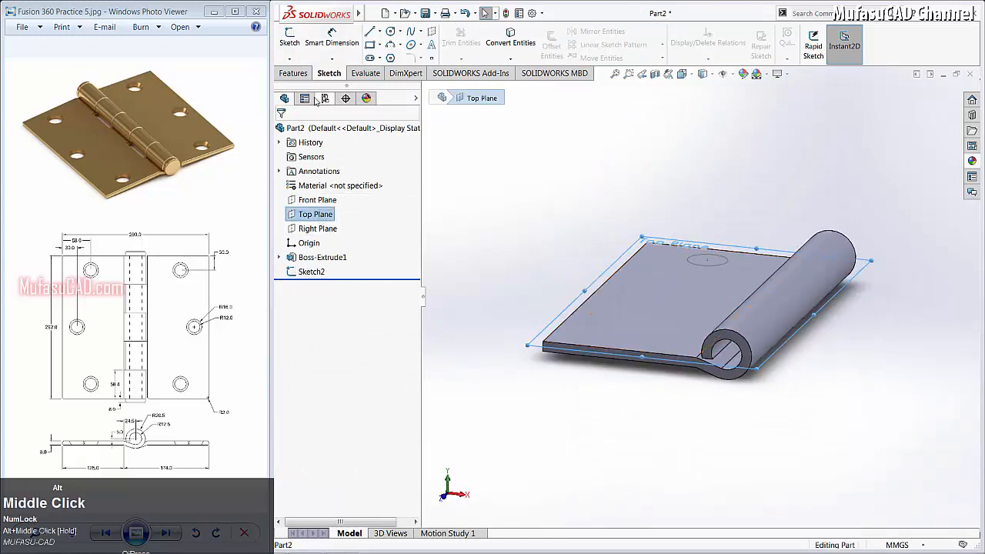
{"action": "left_click", "coordinate": [294, 73]}
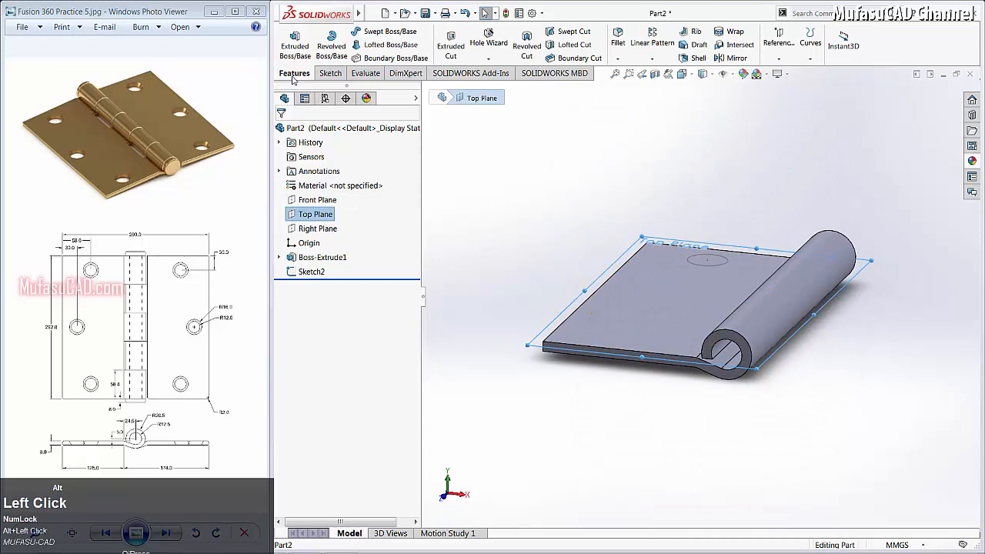
{"action": "left_click", "coordinate": [779, 58]}
{"action": "left_click", "coordinate": [788, 73]}
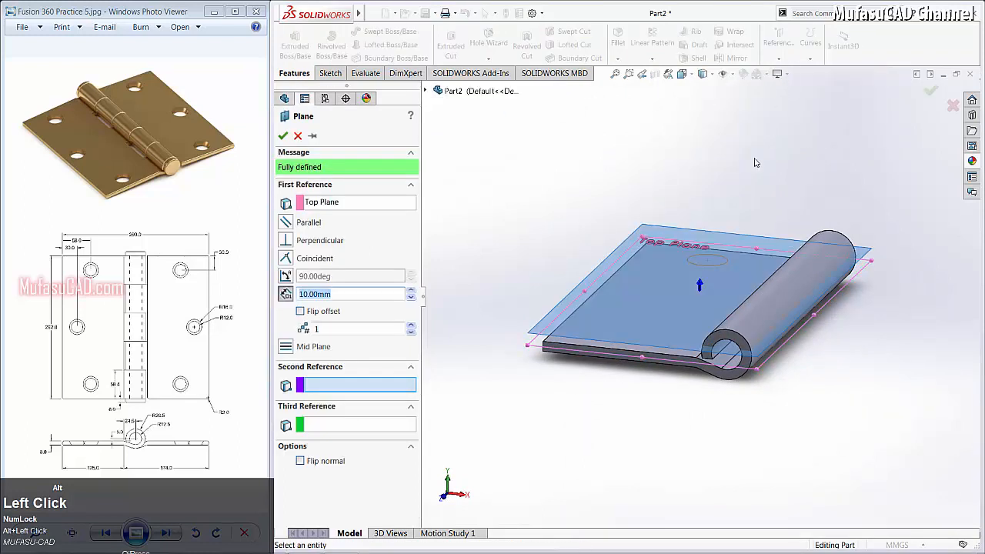
{"action": "left_click", "coordinate": [328, 311]}
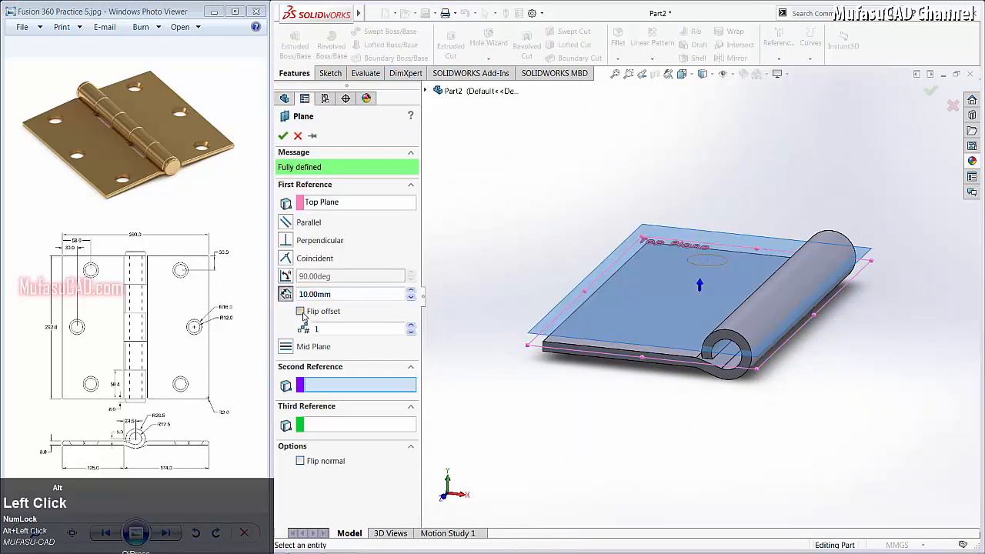
{"action": "left_click_drag", "start_coordinate": [341, 294], "coordinate": [306, 294]}
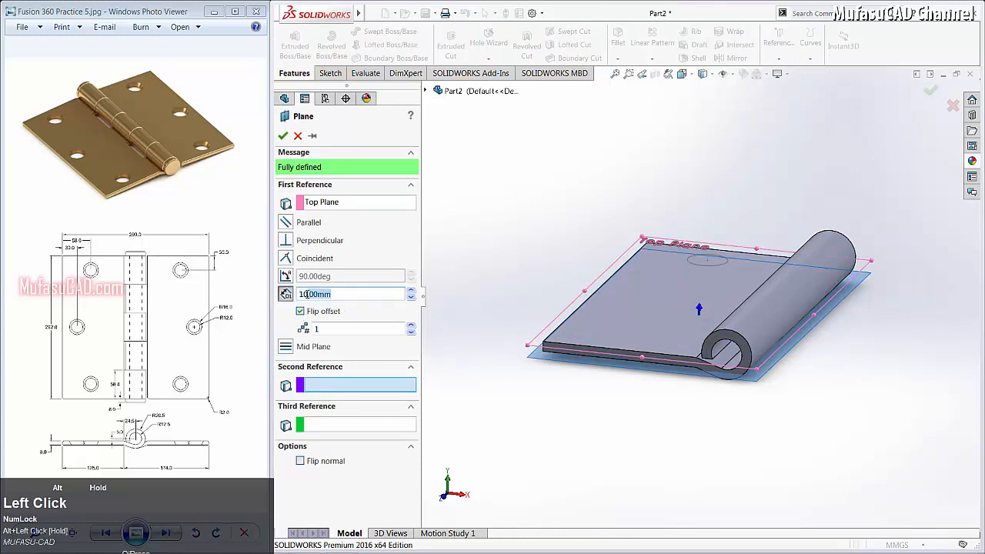
{"action": "type", "text": "8"}
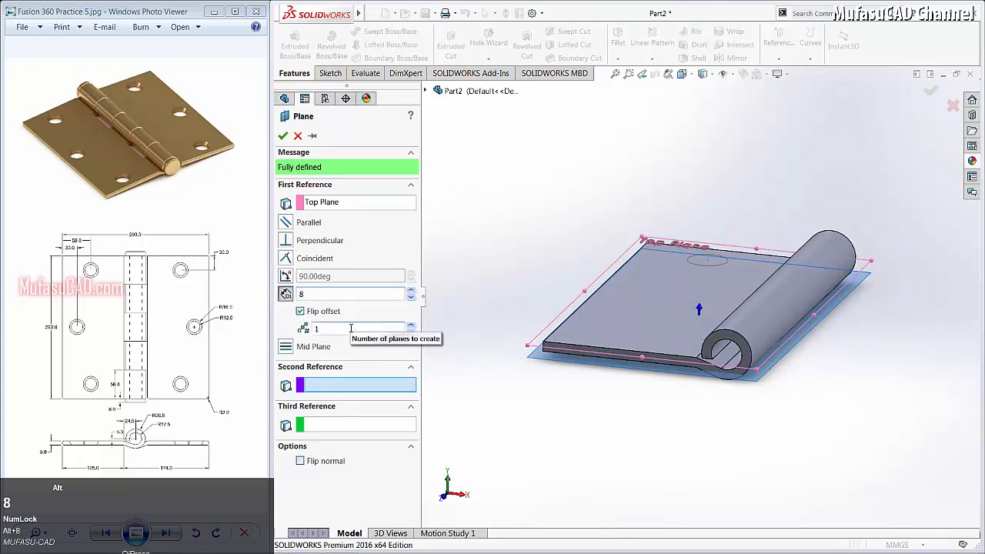
{"action": "left_click", "coordinate": [343, 329]}
{"action": "left_click", "coordinate": [284, 135]}
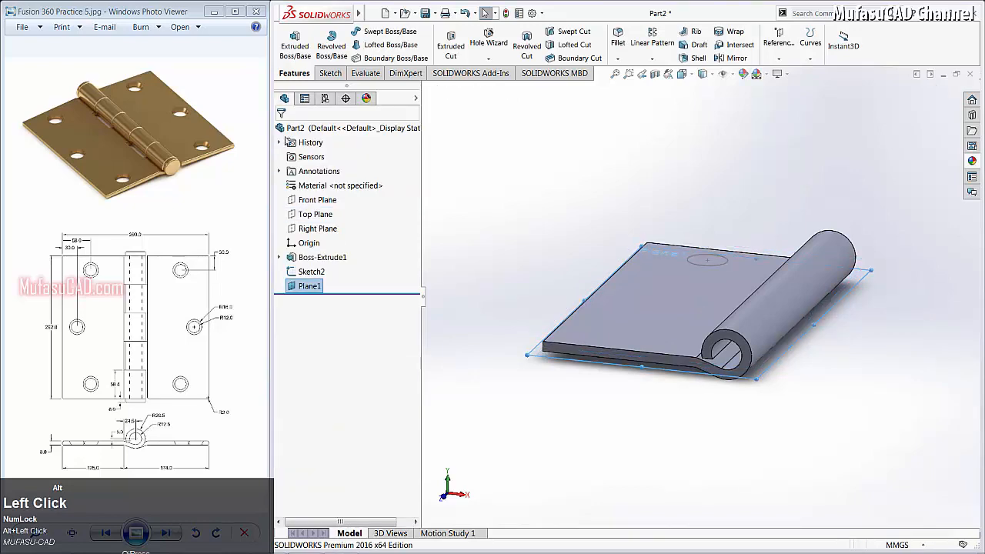
Start a sketch on the leaf's underside face and draw a circle about 32 mm in diameter, slightly off the existing circle's centre.
{"action": "middle_click_drag", "start_coordinate": [636, 315], "coordinate": [762, 308]}
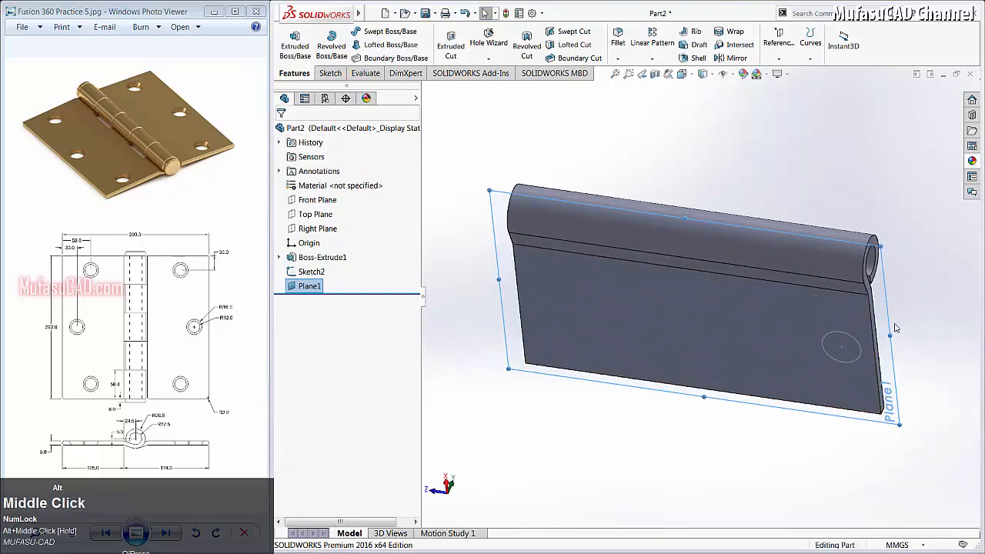
{"action": "scroll", "coordinate": [765, 311], "scroll_direction": "down", "scroll_amount": 3}
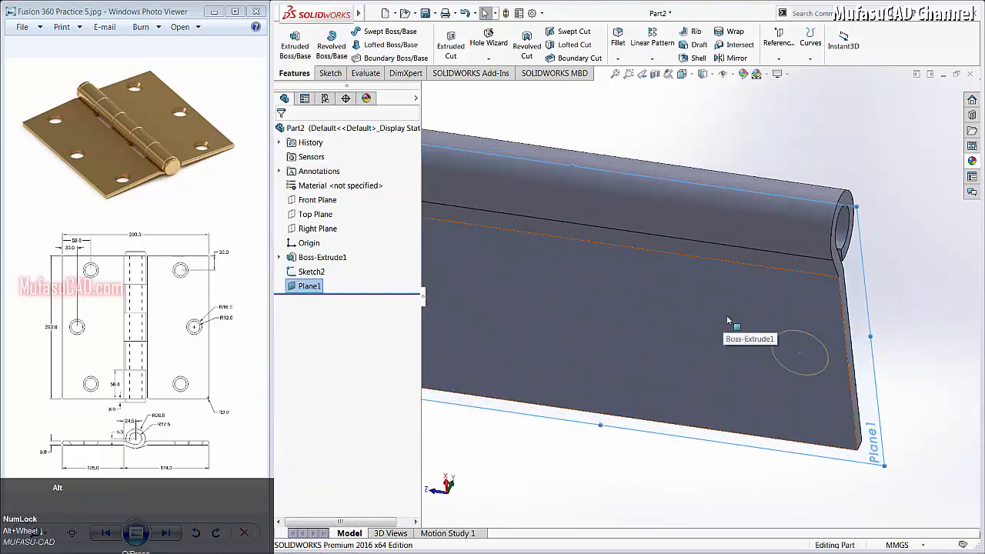
{"action": "left_click", "coordinate": [697, 313]}
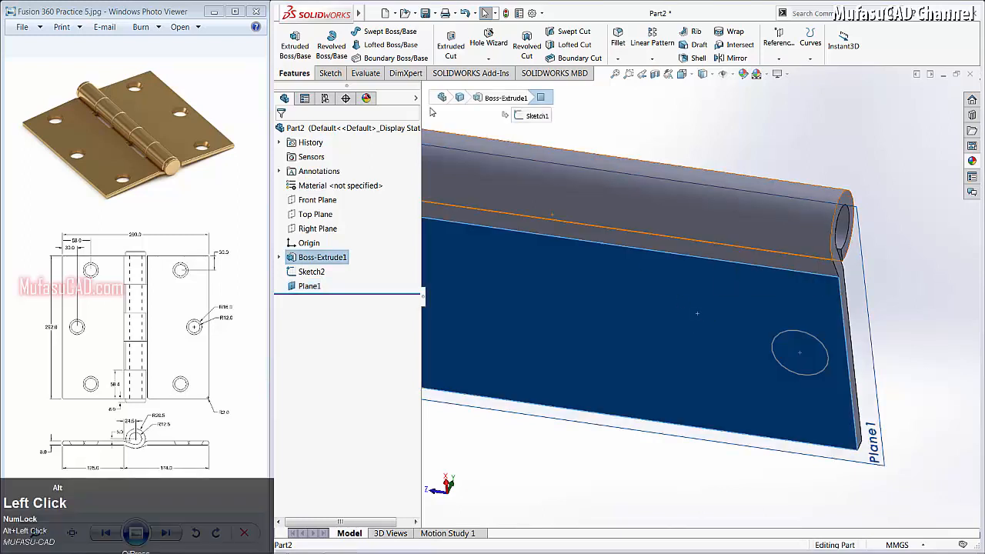
{"action": "left_click", "coordinate": [329, 73]}
{"action": "left_click", "coordinate": [390, 32]}
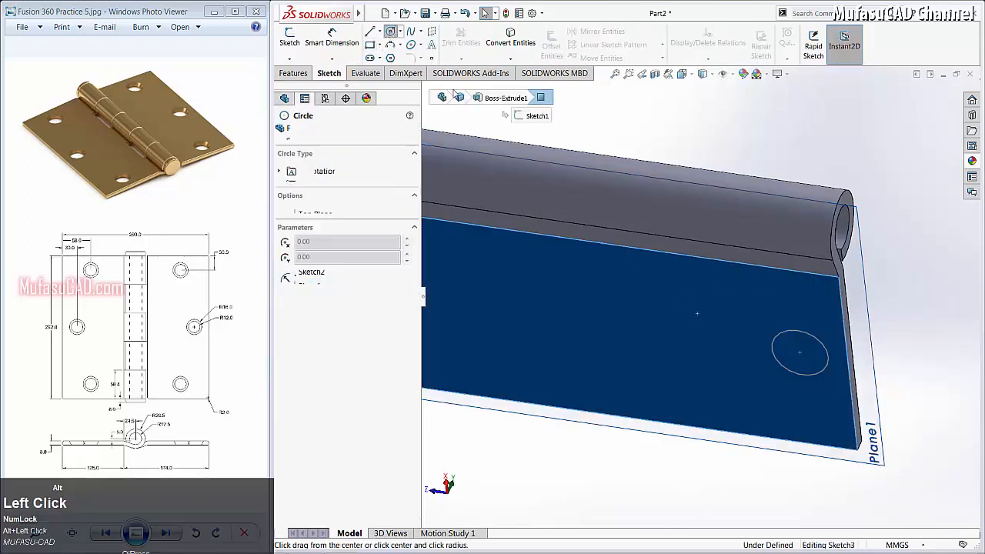
{"action": "left_click", "coordinate": [790, 356]}
{"action": "left_click", "coordinate": [795, 382]}
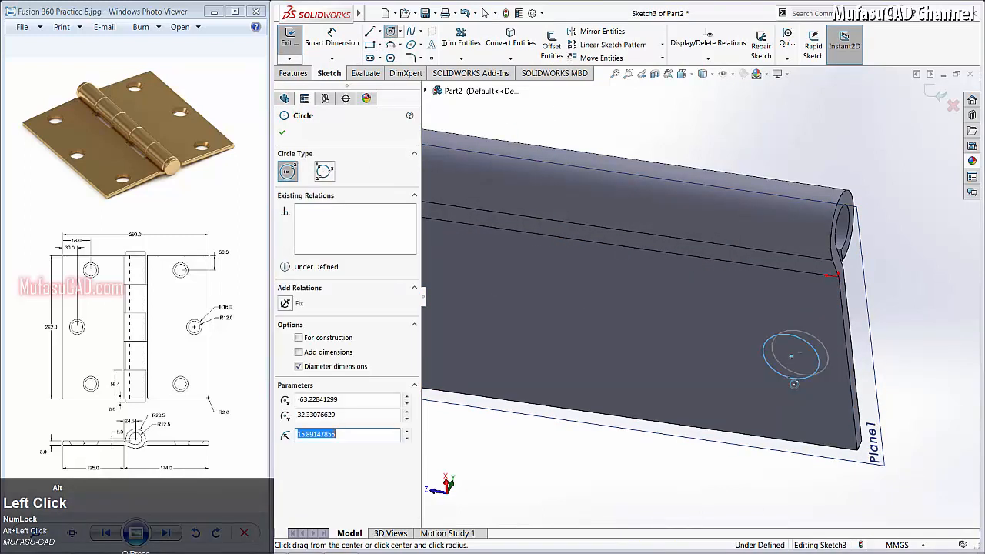
Dimension the new underside circle with a diameter of 24 mm.
{"action": "left_click", "coordinate": [332, 40]}
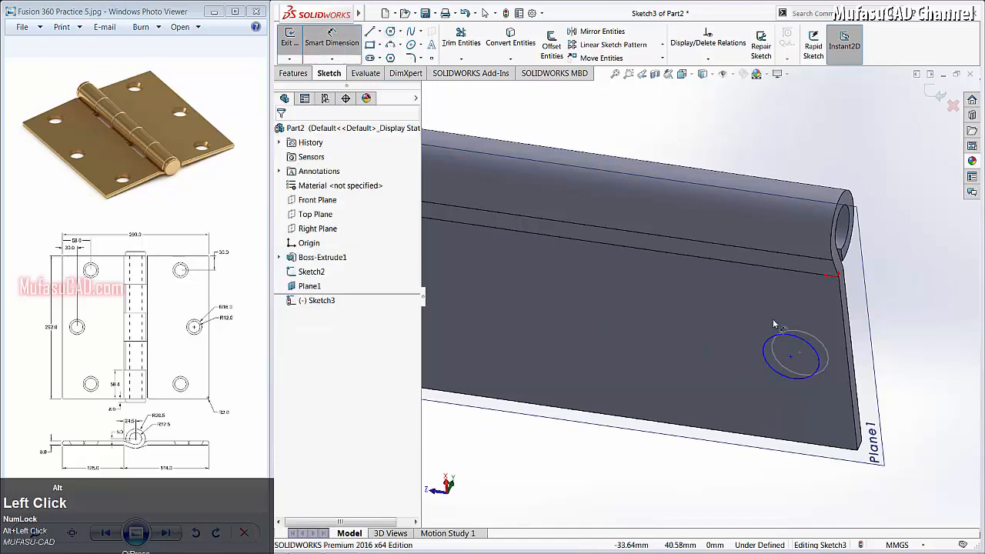
{"action": "left_click", "coordinate": [776, 342]}
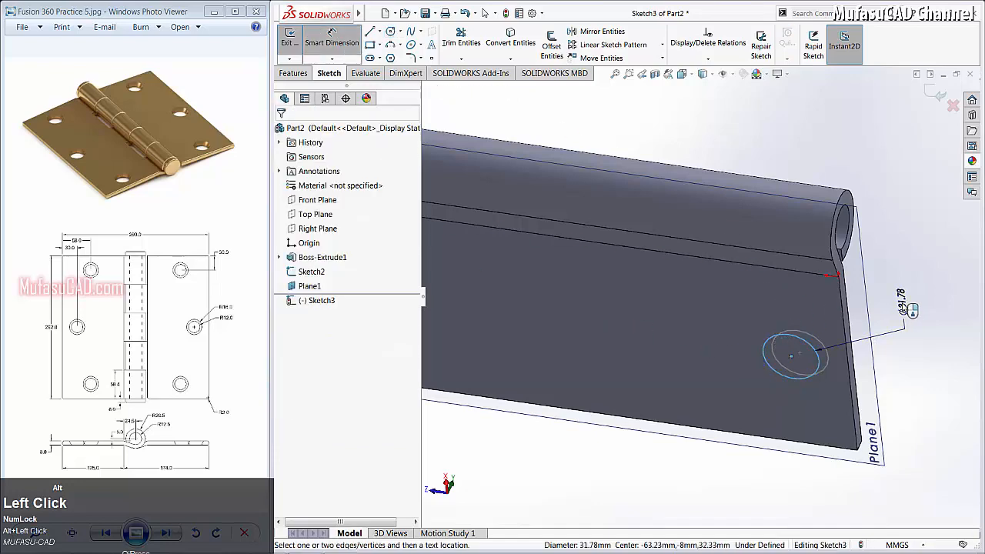
{"action": "left_click", "coordinate": [897, 312]}
{"action": "type", "text": "24"}
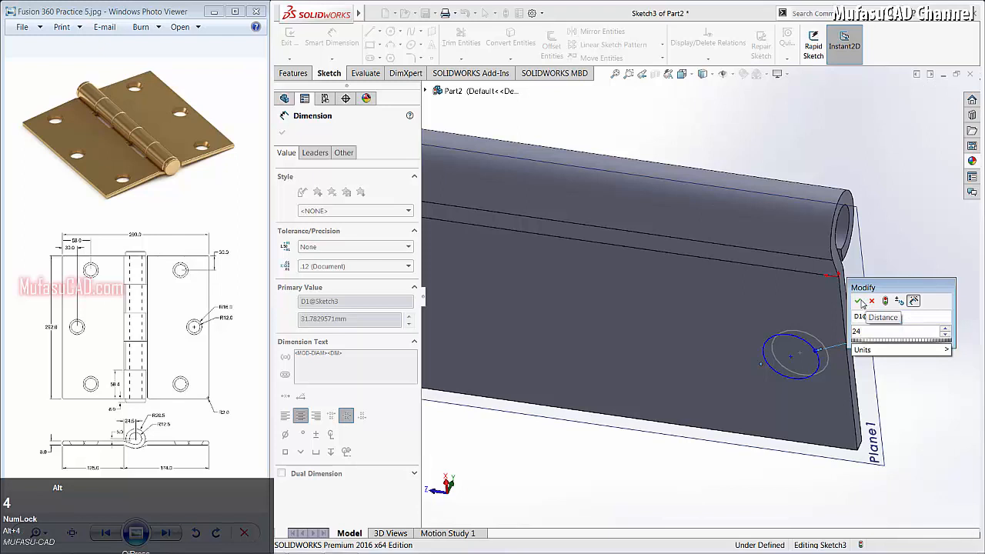
{"action": "left_click", "coordinate": [859, 301]}
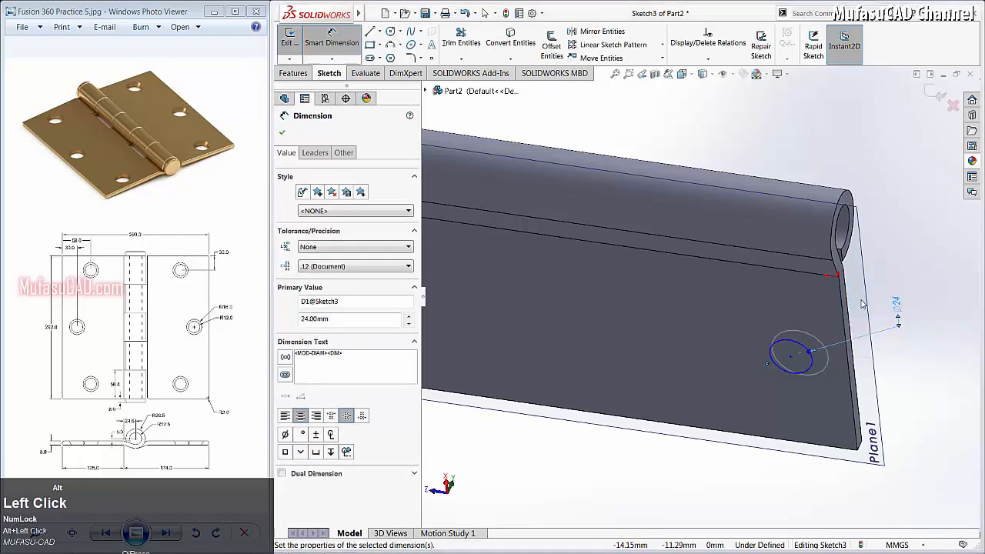
Dimension the 24 mm circle's centre at 58 mm from the leaf's outer corner, measured across the leaf's width.
{"action": "left_click", "coordinate": [792, 358]}
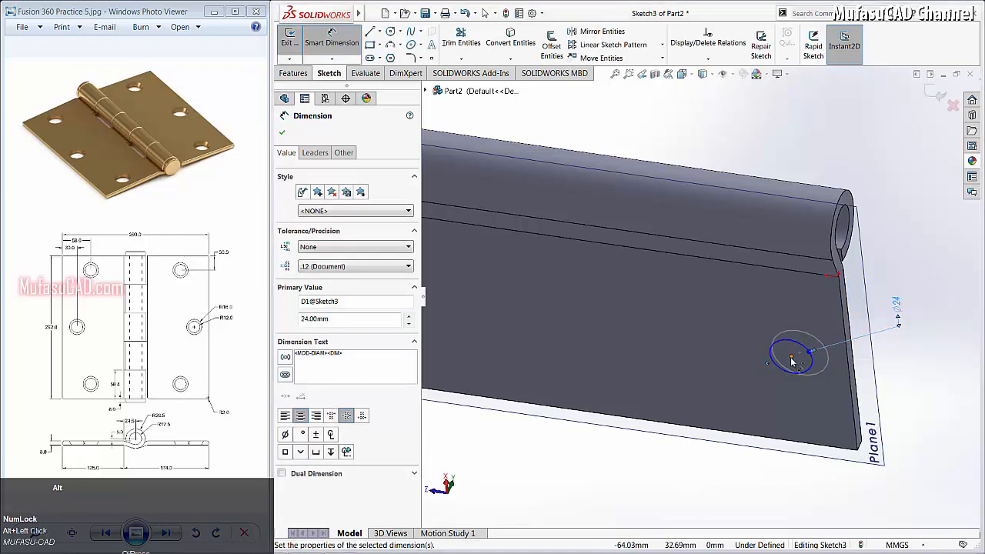
{"action": "left_click", "coordinate": [861, 454]}
{"action": "left_click", "coordinate": [892, 419]}
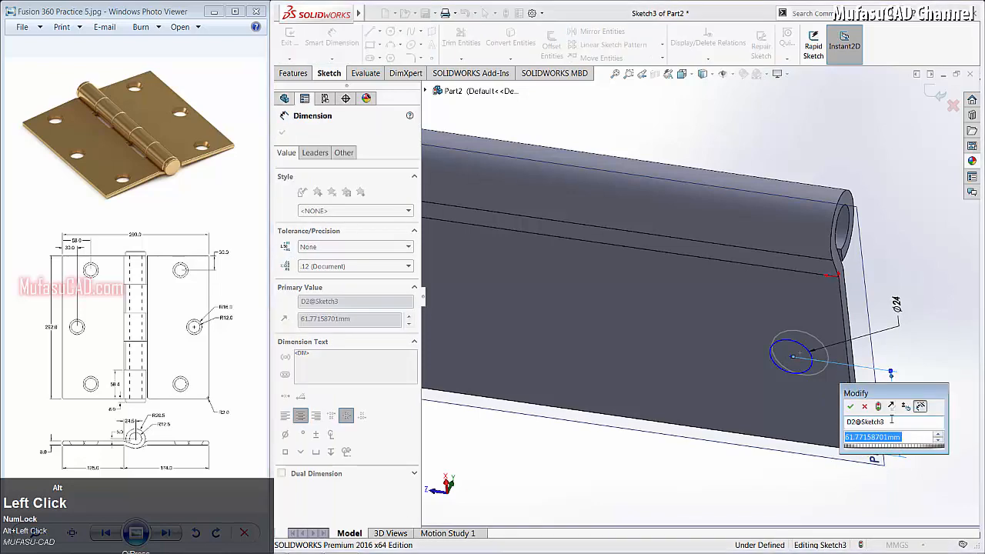
{"action": "type", "text": "58"}
{"action": "left_click", "coordinate": [851, 406]}
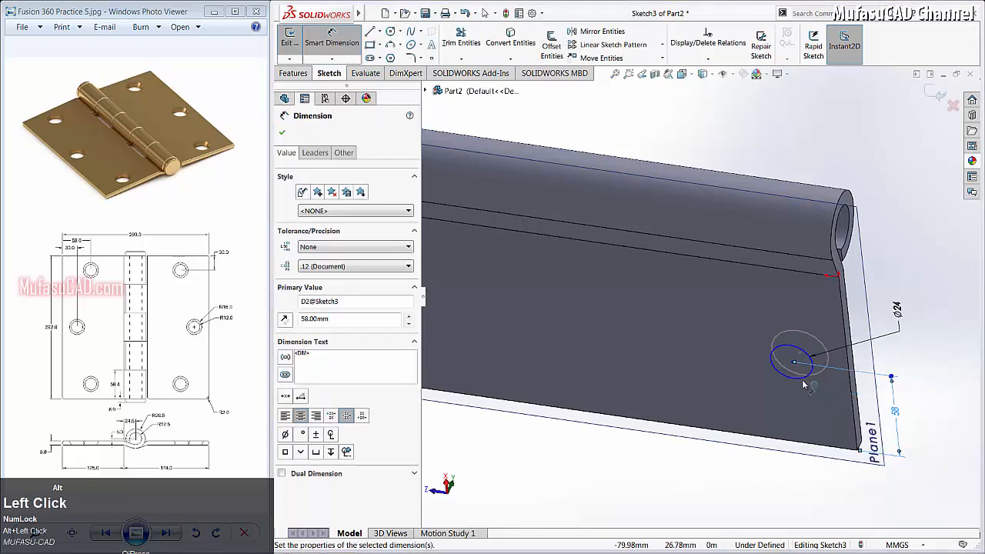
Dimension the 24 mm circle's centre at 30 mm from the leaf's outer corner, measured along the leaf's length, and exit the sketch.
{"action": "left_click", "coordinate": [793, 363]}
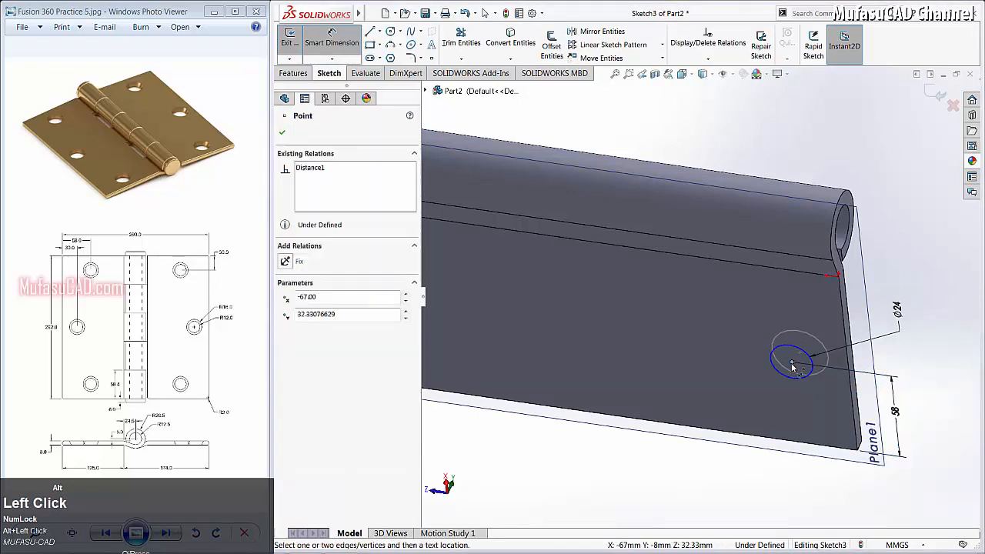
{"action": "left_click", "coordinate": [858, 451]}
{"action": "left_click", "coordinate": [820, 470]}
{"action": "type", "text": "30"}
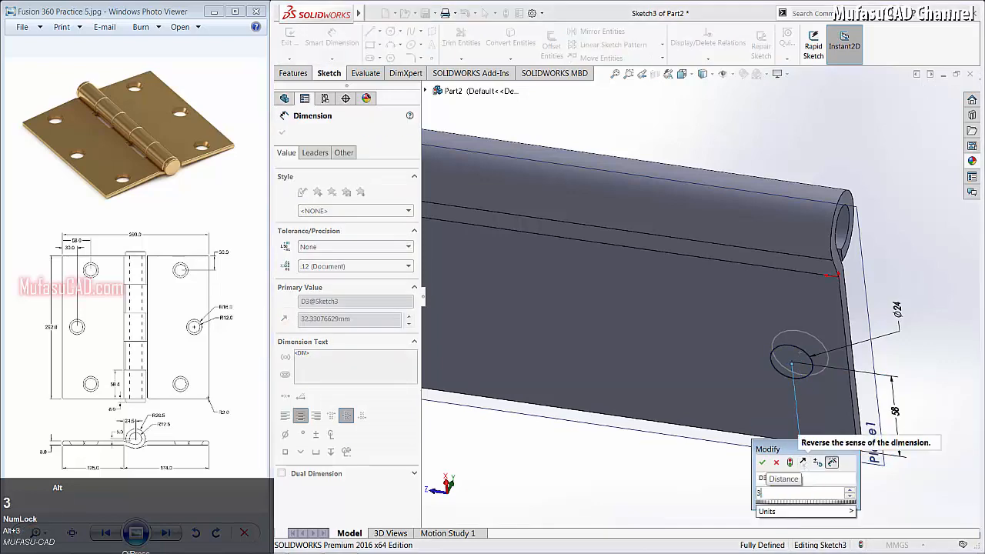
{"action": "left_click", "coordinate": [763, 462]}
{"action": "middle_click_drag", "start_coordinate": [646, 355], "coordinate": [627, 362], "text": "alt"}
{"action": "scroll", "coordinate": [522, 353], "scroll_direction": "down", "scroll_amount": 2, "text": "alt"}
{"action": "scroll", "coordinate": [522, 353], "scroll_direction": "up", "scroll_amount": 3, "text": "alt"}
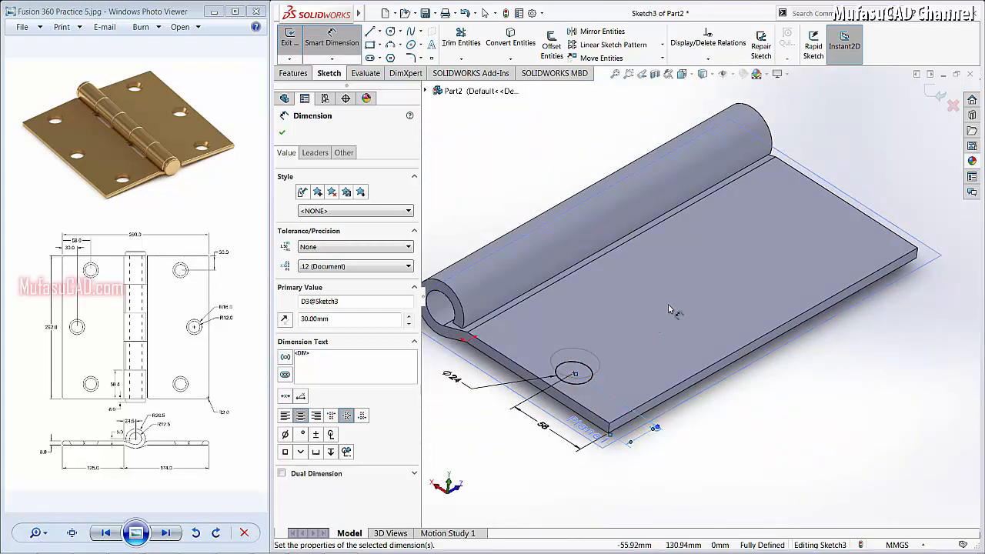
{"action": "left_click", "coordinate": [935, 96]}
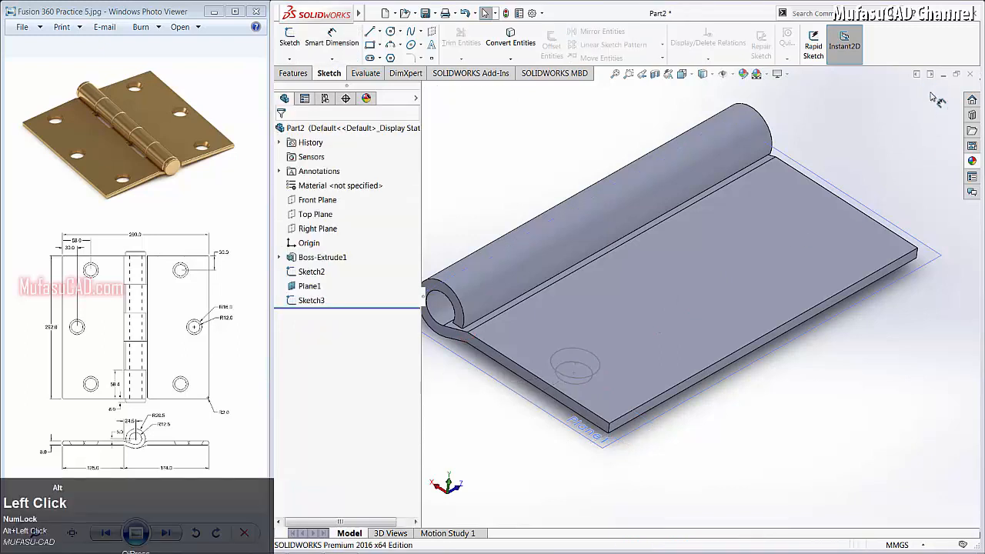
Create a lofted cut through the leaf between the 24 mm underside circle and the 32 mm top circle.
{"action": "left_click", "coordinate": [293, 75]}
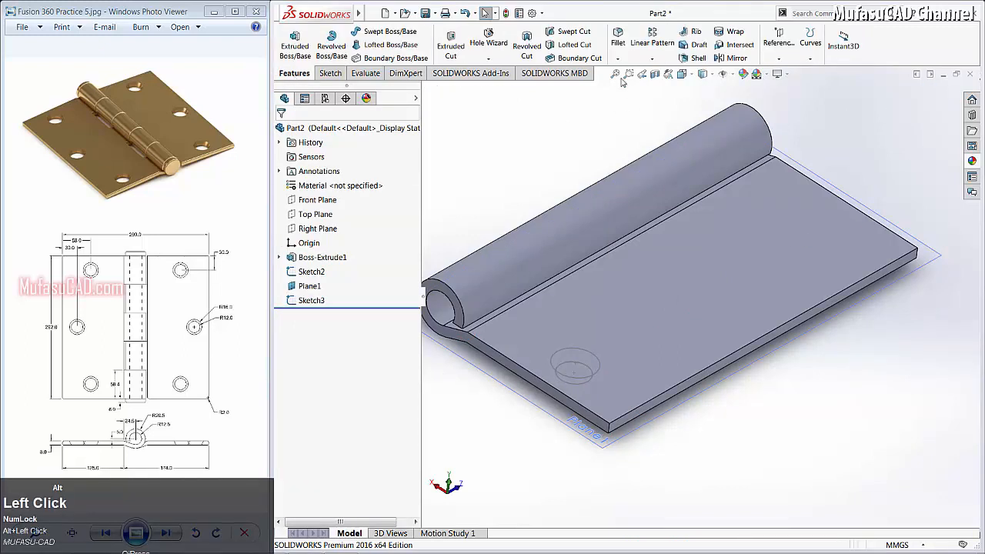
{"action": "left_click", "coordinate": [570, 46]}
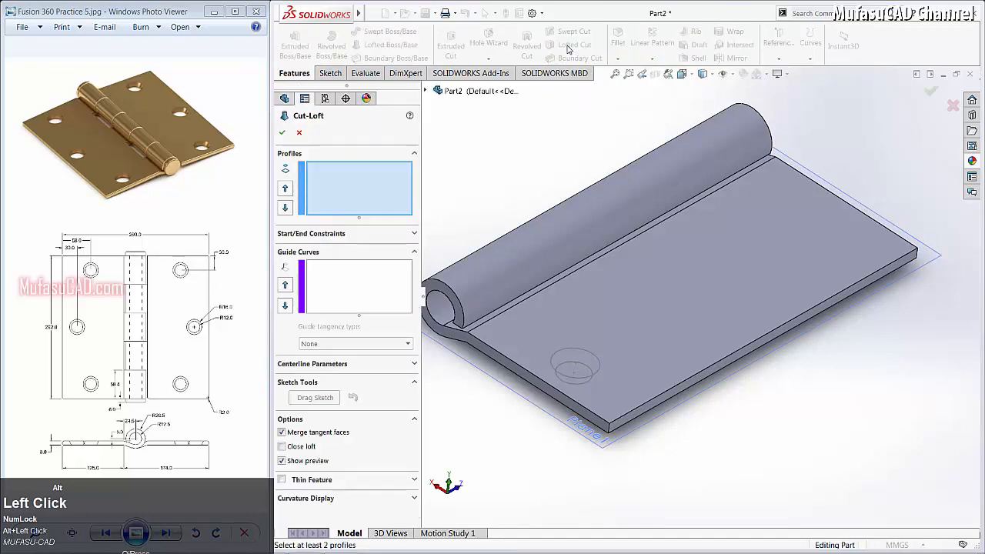
{"action": "middle_click_drag", "start_coordinate": [535, 215], "coordinate": [602, 429], "text": "alt"}
{"action": "left_click", "coordinate": [598, 428]}
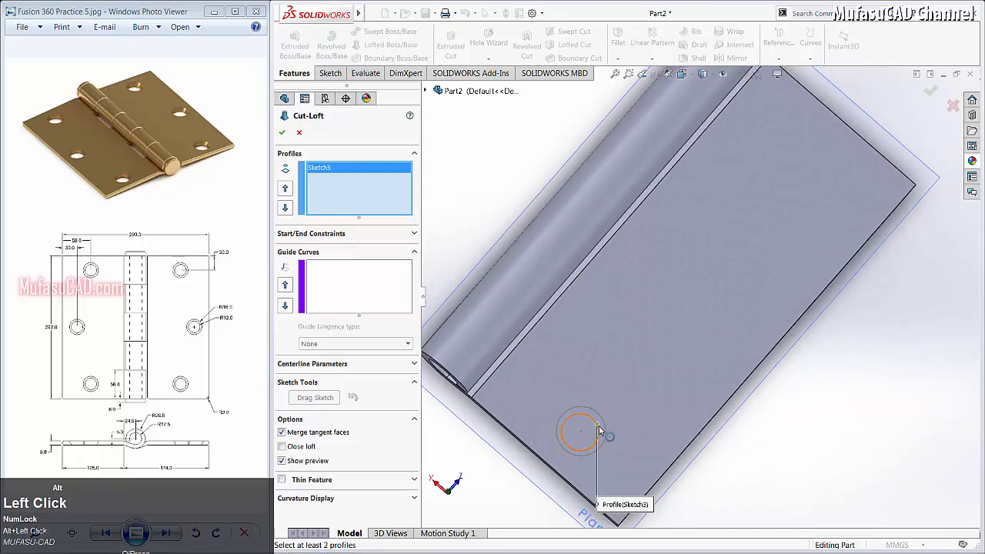
{"action": "left_click", "coordinate": [604, 424]}
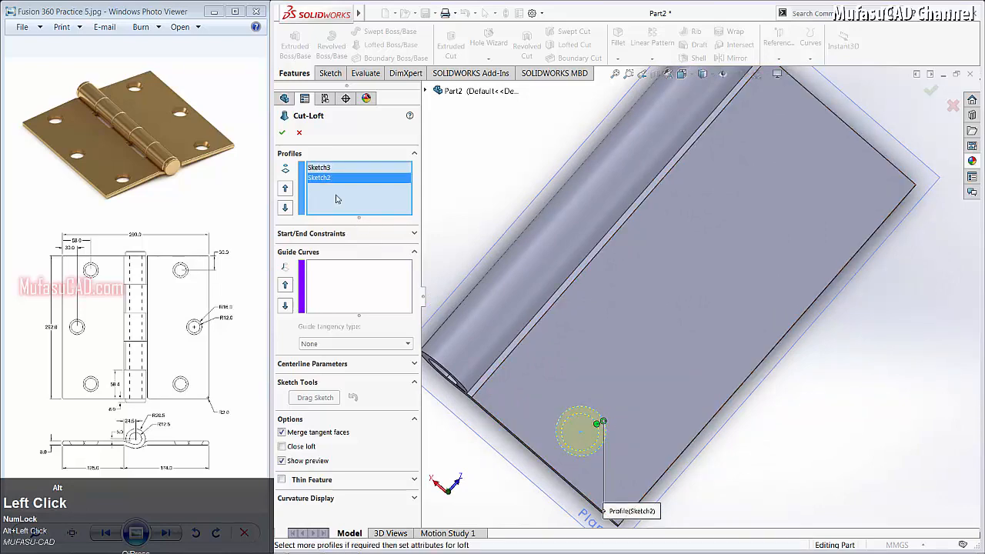
{"action": "left_click", "coordinate": [283, 133]}
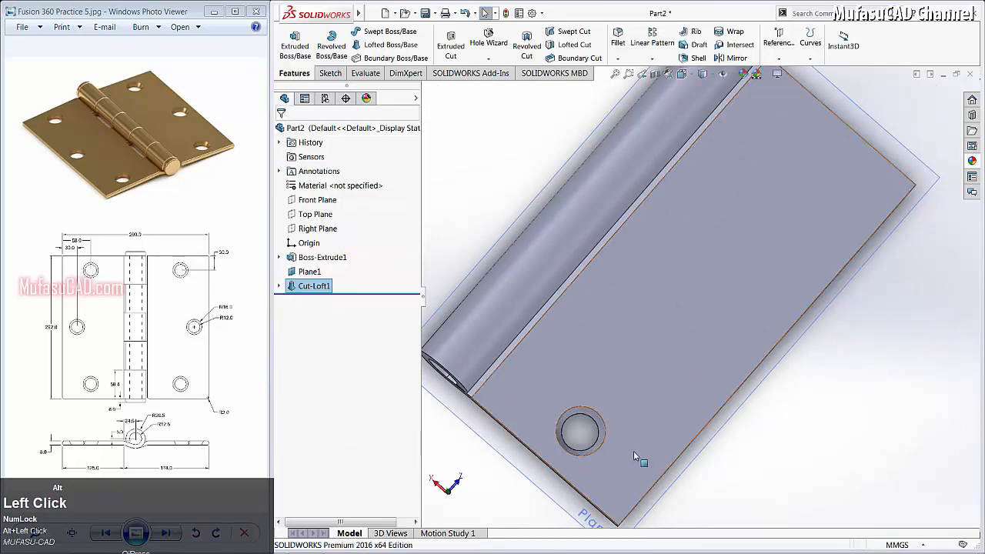
Create a reference plane offset 146 mm from the Front Plane, across the middle of the leaf.
{"action": "middle_click_drag", "start_coordinate": [633, 451], "coordinate": [662, 401], "text": "alt"}
{"action": "scroll", "coordinate": [662, 400], "scroll_direction": "up", "scroll_amount": 3, "text": "alt"}
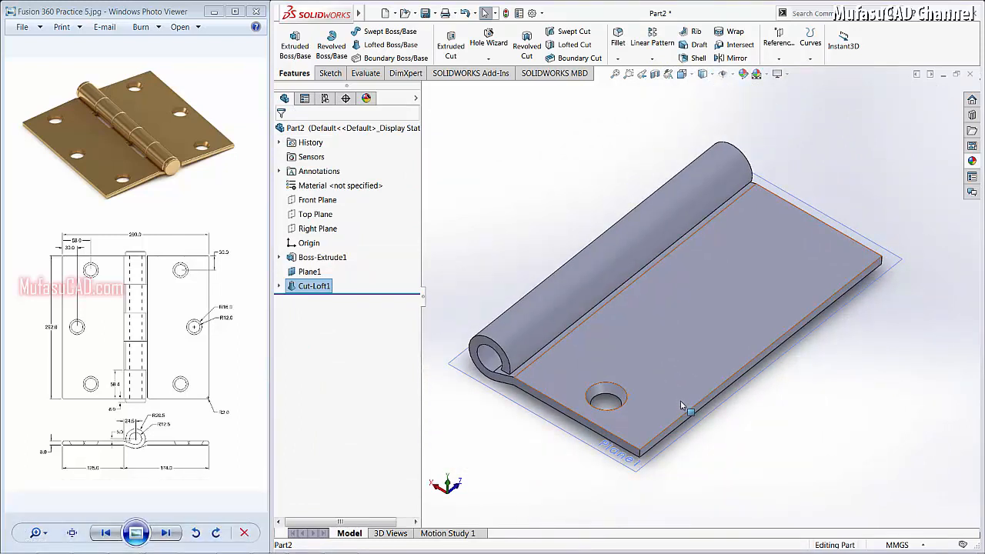
{"action": "left_click", "coordinate": [314, 200]}
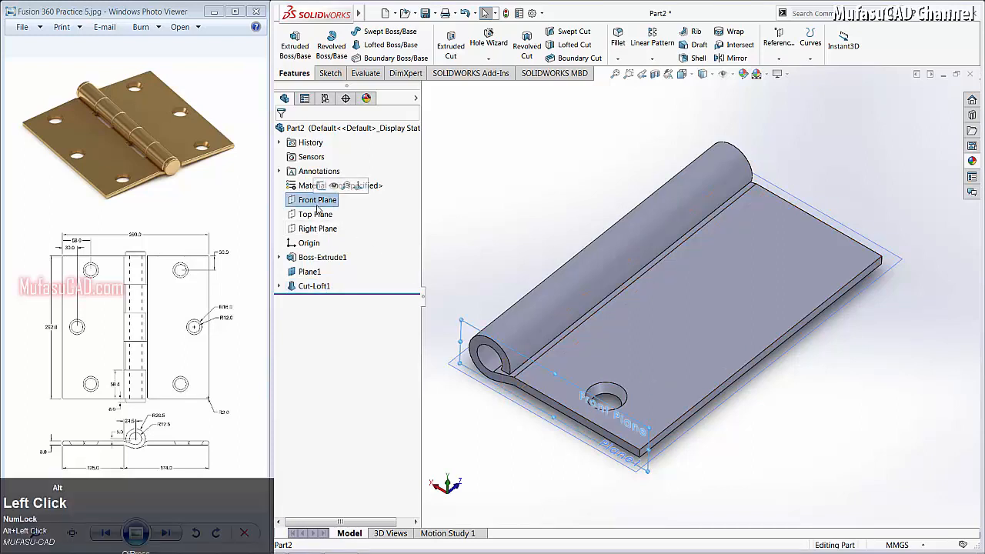
{"action": "left_click", "coordinate": [779, 48]}
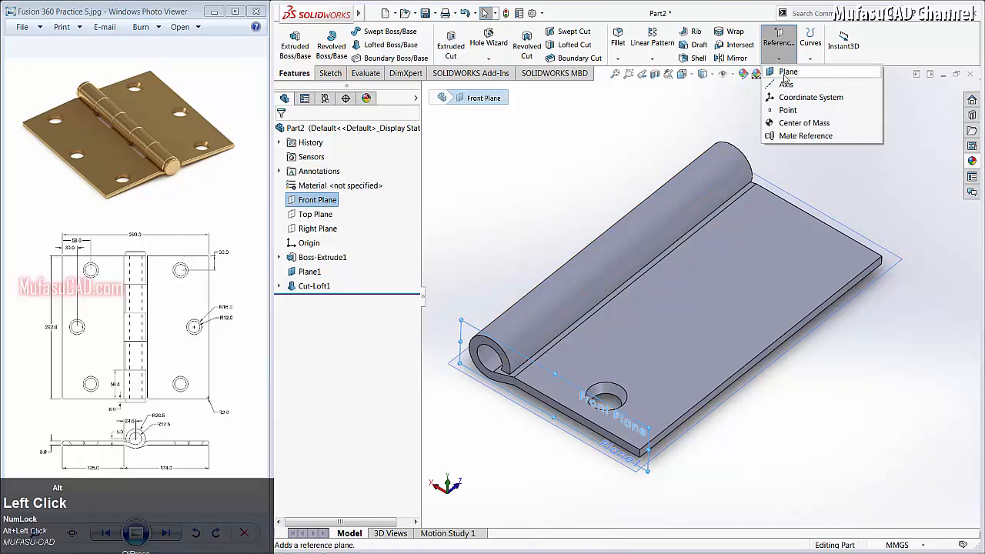
{"action": "left_click", "coordinate": [786, 74]}
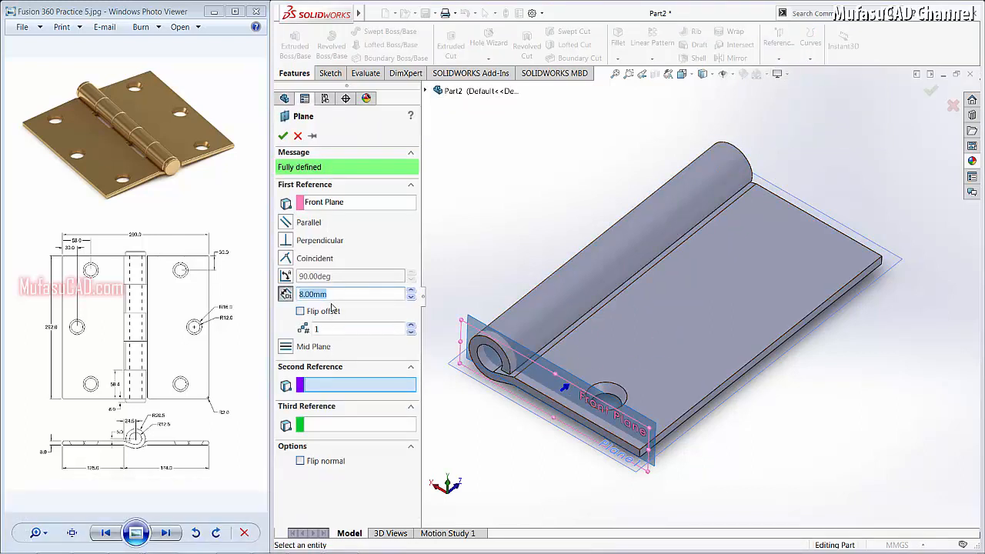
{"action": "type", "text": "146"}
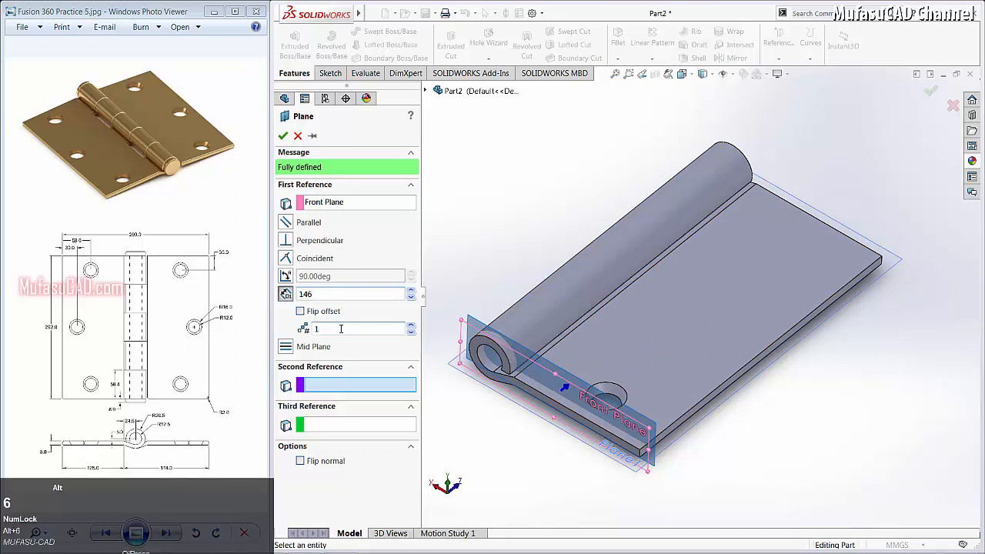
{"action": "left_click", "coordinate": [341, 329]}
{"action": "left_click", "coordinate": [283, 137]}
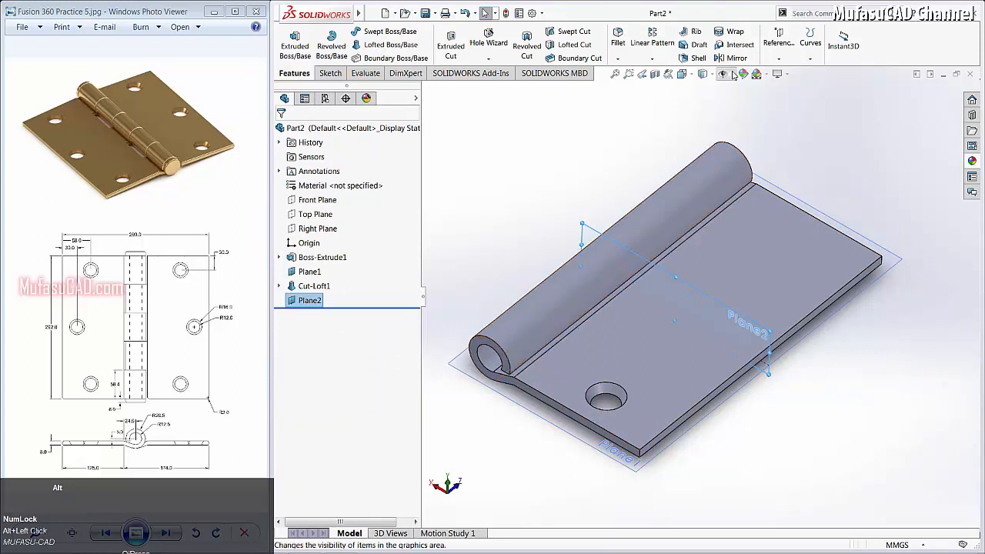
Mirror the tapered screw hole about the mid-length reference plane to the leaf's other end.
{"action": "left_click", "coordinate": [737, 57]}
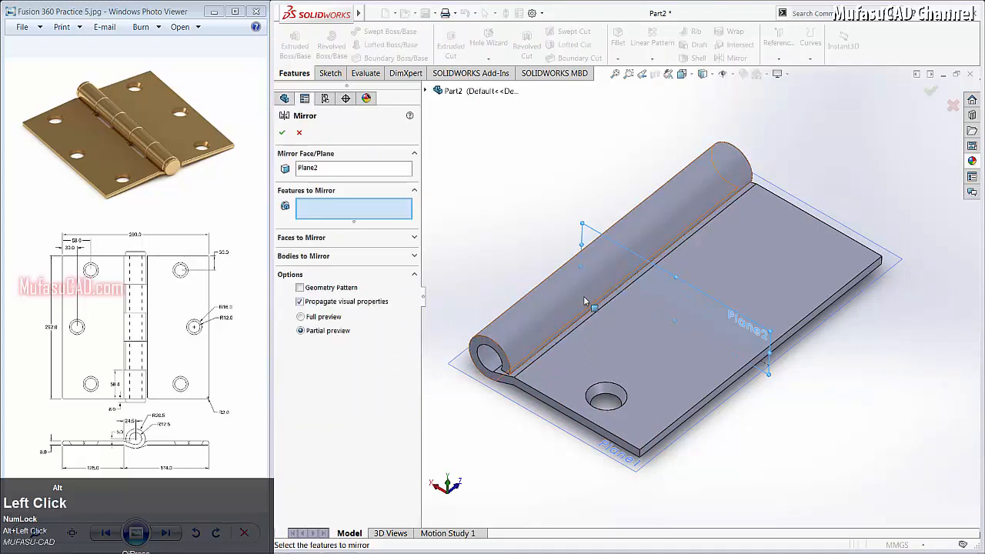
{"action": "left_click", "coordinate": [614, 392]}
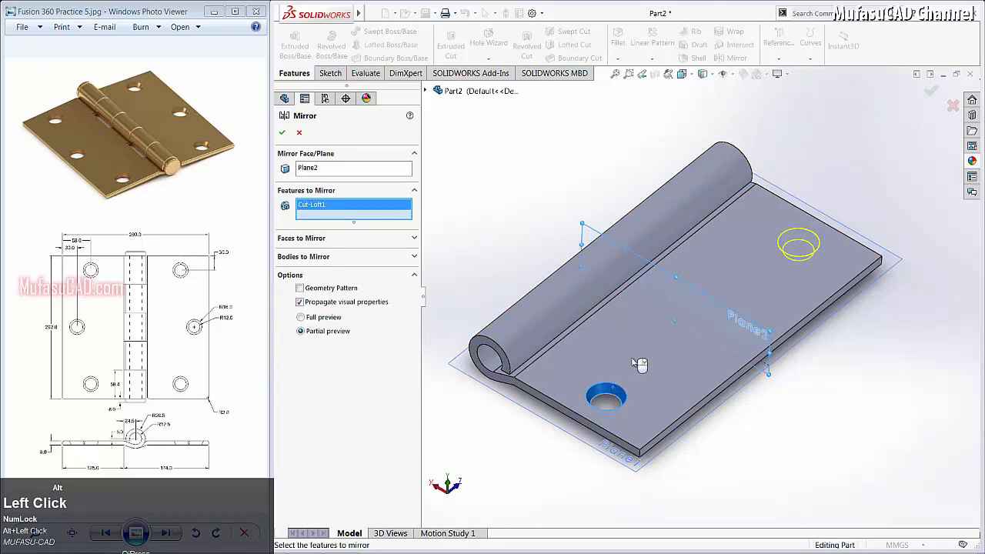
{"action": "left_click", "coordinate": [282, 134]}
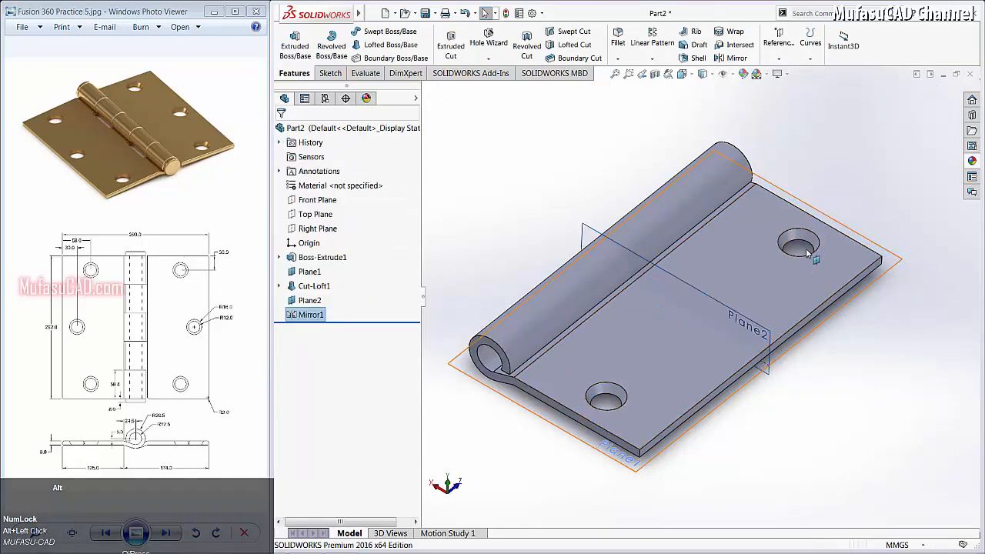
In a sketch on the leaf's top face, draw a horizontal construction line about 247 mm long from the outer edge's midpoint past the barrel.
{"action": "mouse_move", "coordinate": [806, 248]}
{"action": "middle_mouse_down", "text": "alt"}
{"action": "mouse_move", "coordinate": [786, 242]}
{"action": "mouse_move", "coordinate": [767, 253]}
{"action": "mouse_move", "coordinate": [789, 241]}
{"action": "mouse_move", "coordinate": [784, 233]}
{"action": "middle_mouse_up", "text": "alt"}
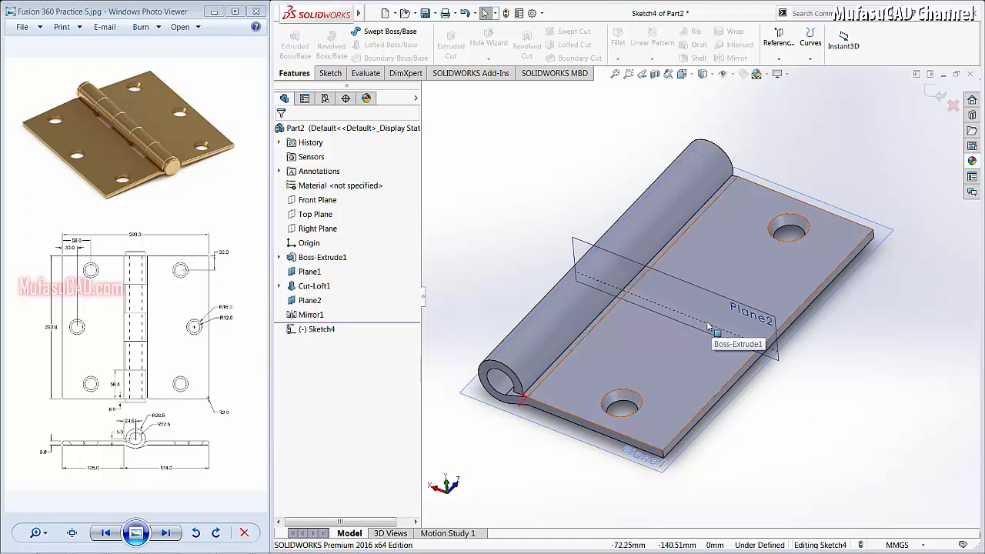
{"action": "left_click", "coordinate": [329, 73]}
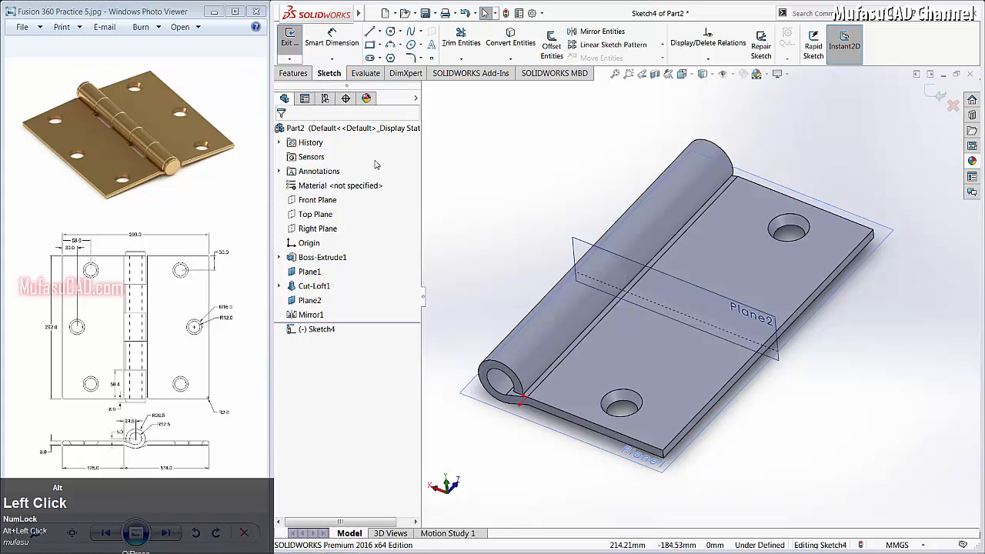
{"action": "left_click", "coordinate": [659, 340]}
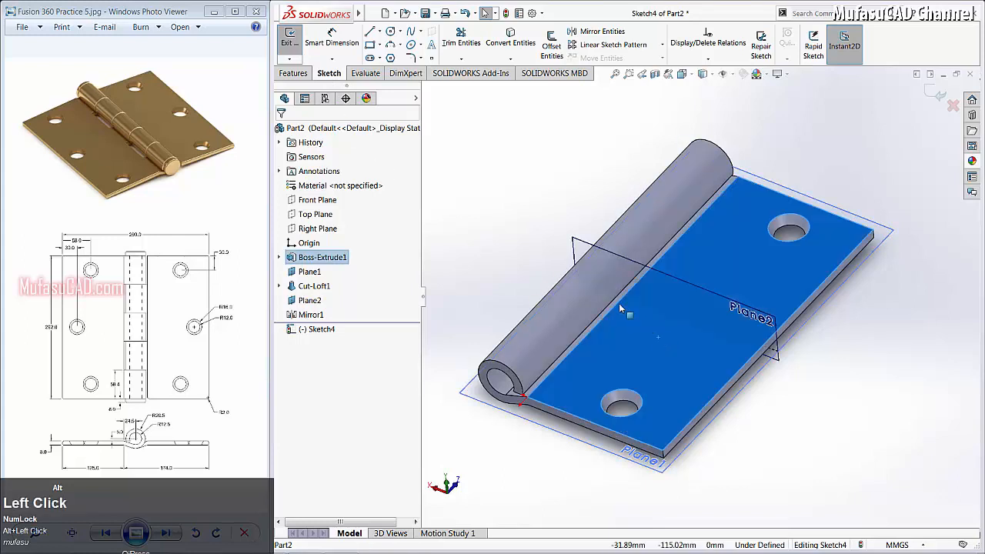
{"action": "left_click", "coordinate": [371, 31]}
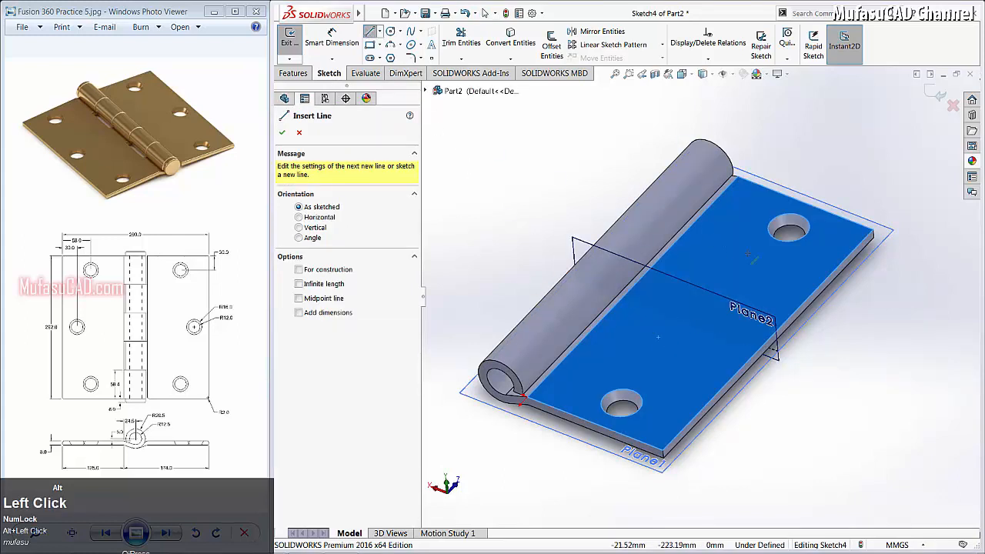
{"action": "left_click", "coordinate": [769, 339]}
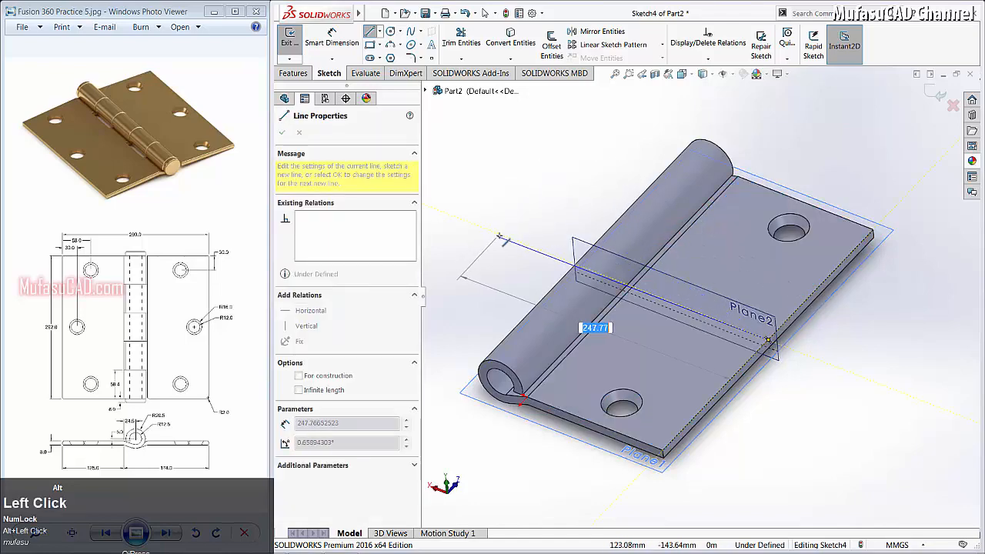
{"action": "left_click", "coordinate": [499, 235]}
{"action": "right_click", "coordinate": [554, 187]}
{"action": "left_click", "coordinate": [583, 192]}
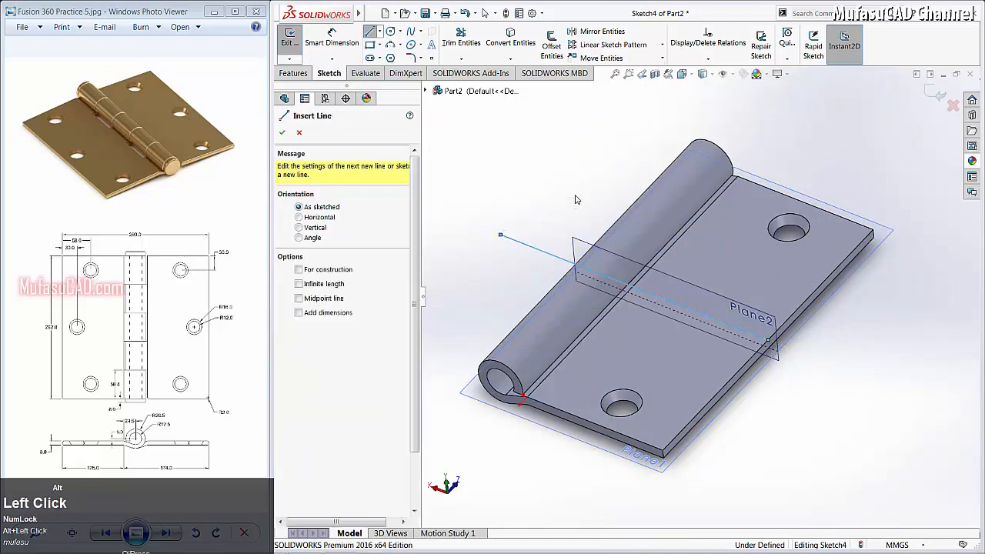
{"action": "left_click", "coordinate": [545, 256]}
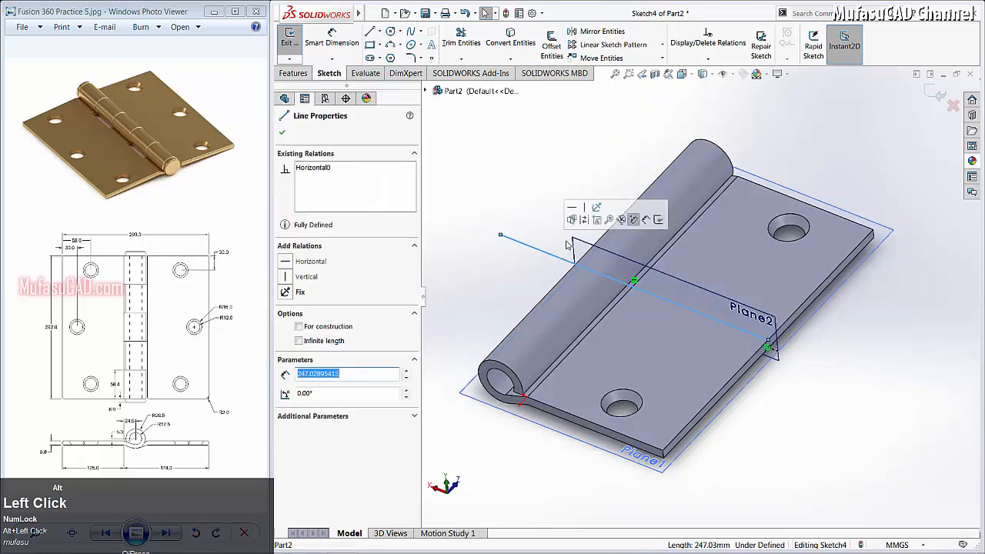
{"action": "left_click", "coordinate": [596, 208]}
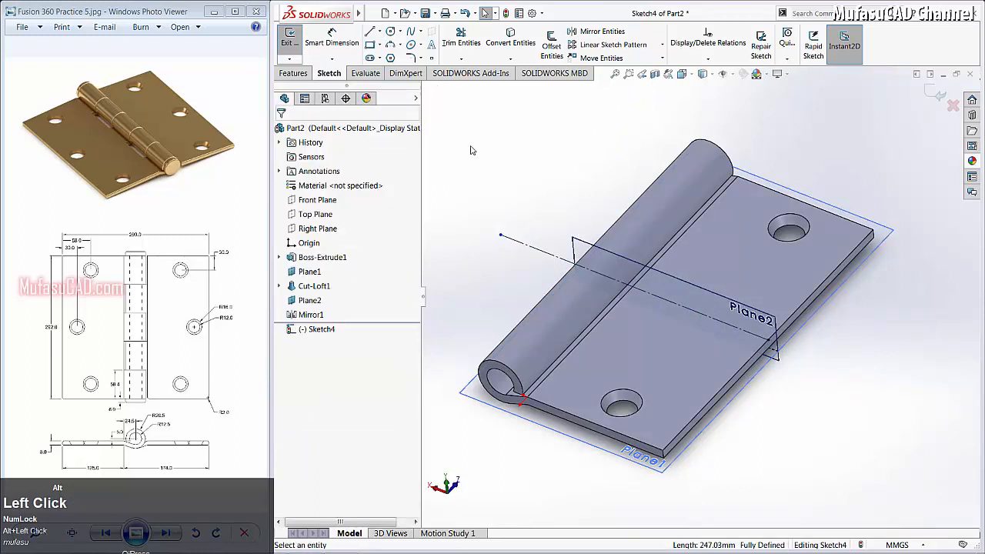
Draw a circle centred on the construction line near the leaf's outer edge and dimension its diameter at 32 mm.
{"action": "left_click", "coordinate": [390, 32]}
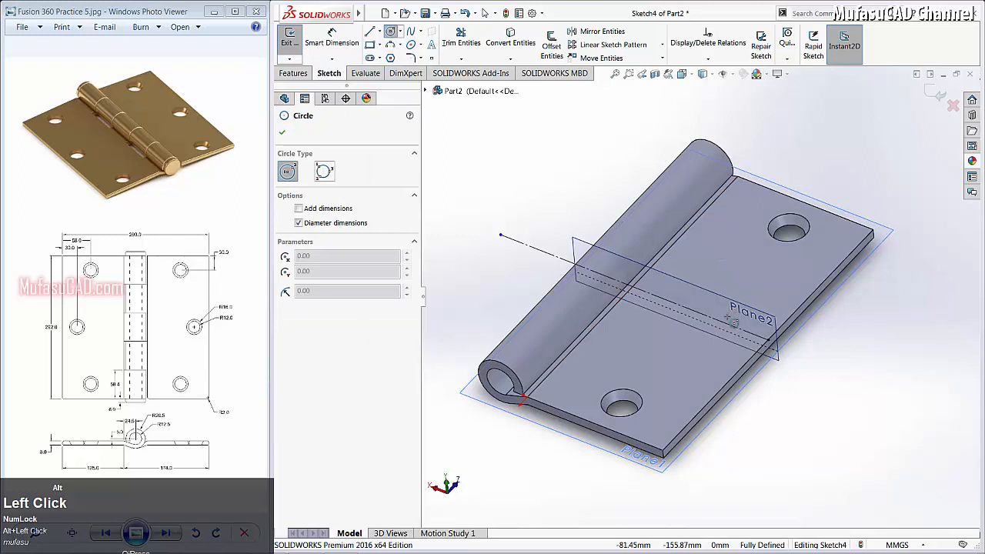
{"action": "left_click", "coordinate": [716, 319]}
{"action": "left_click", "coordinate": [737, 299]}
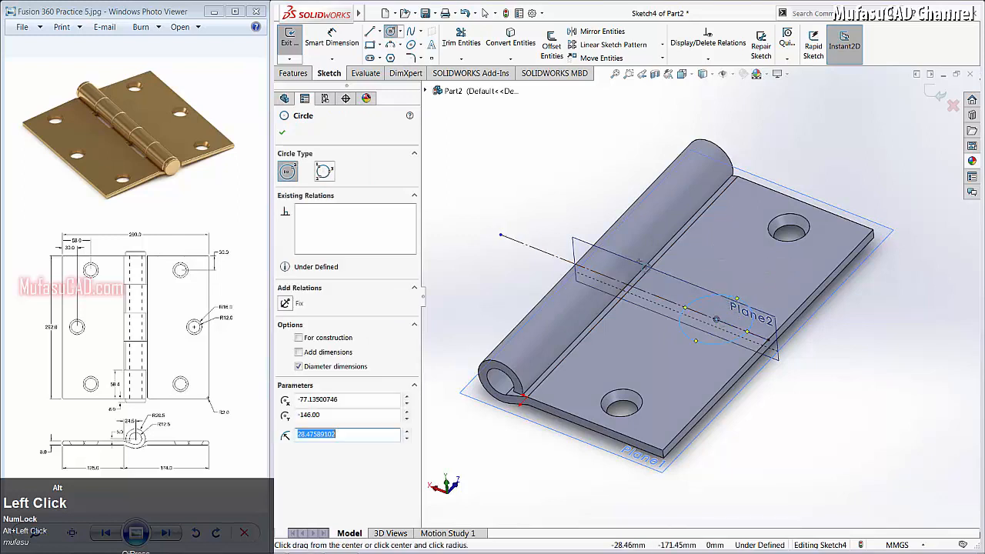
{"action": "left_click", "coordinate": [331, 39]}
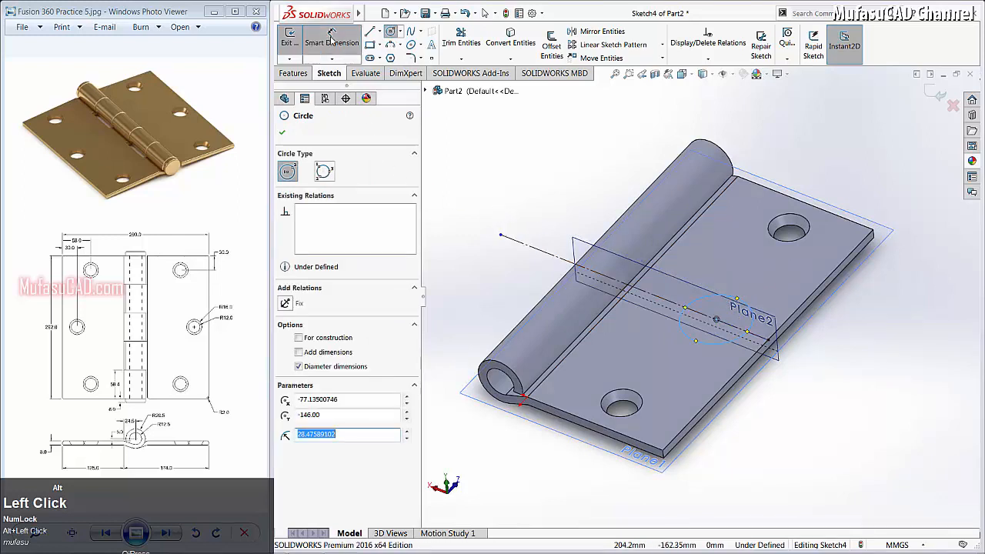
{"action": "left_click", "coordinate": [741, 302]}
{"action": "left_click", "coordinate": [720, 259]}
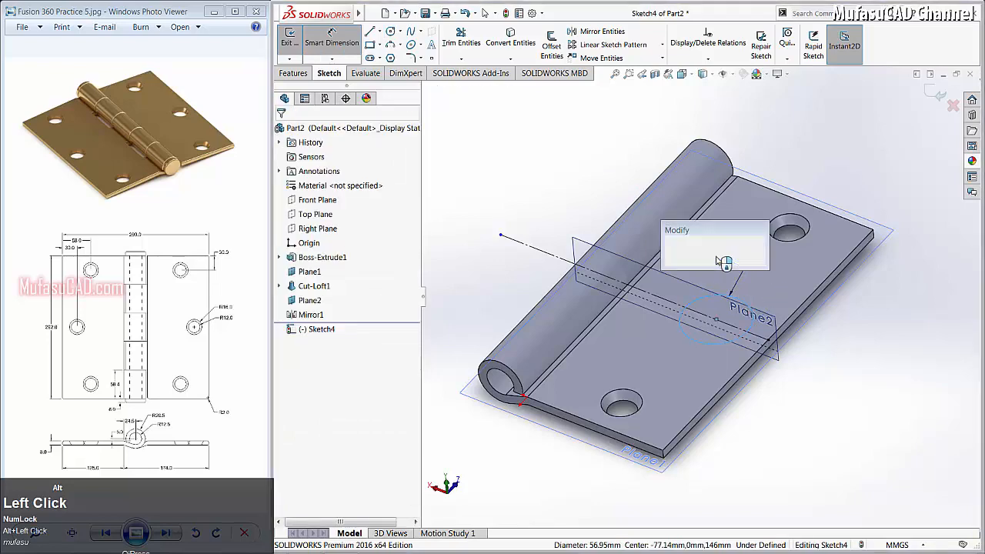
{"action": "type", "text": "32"}
{"action": "left_click", "coordinate": [672, 255]}
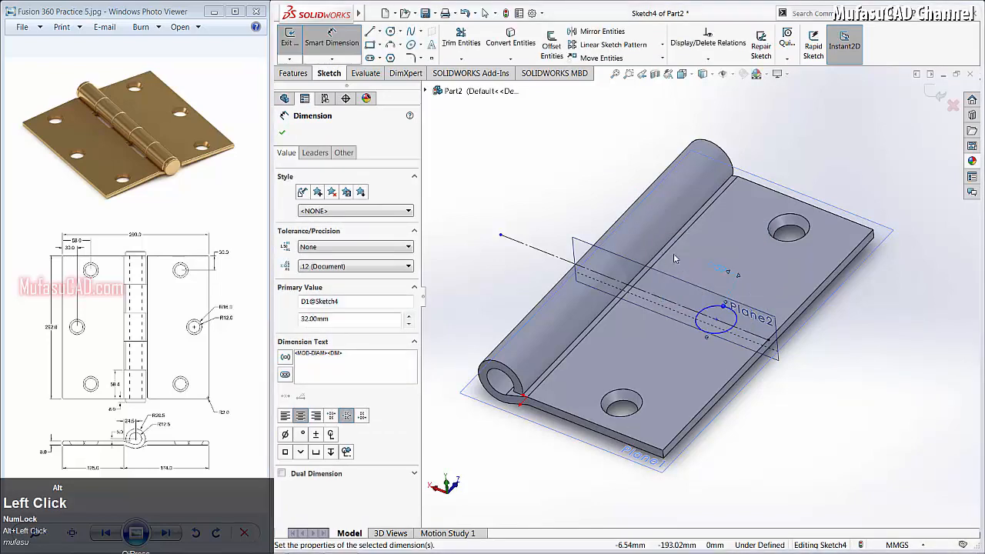
Dimension the 32 mm circle's centre at 30 mm from the outer edge's midpoint and exit the sketch.
{"action": "left_click", "coordinate": [718, 324]}
{"action": "left_click", "coordinate": [767, 339]}
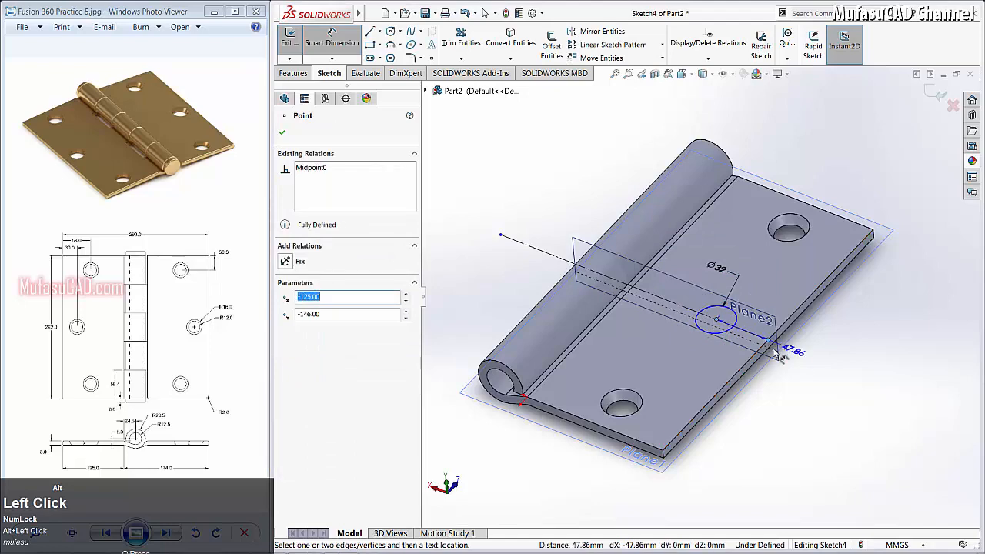
{"action": "left_click", "coordinate": [697, 360]}
{"action": "type", "text": "3"}
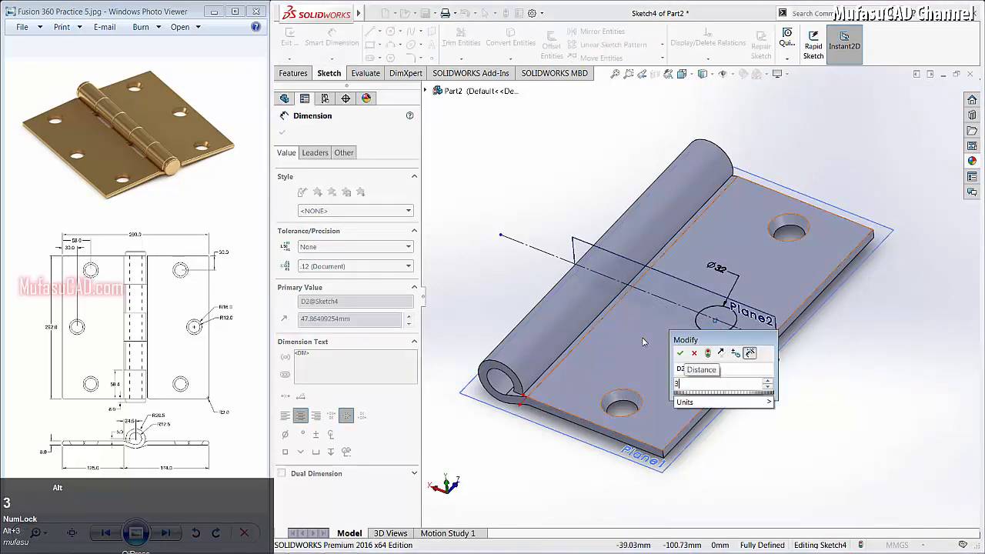
{"action": "type", "text": "0"}
{"action": "left_click", "coordinate": [682, 353]}
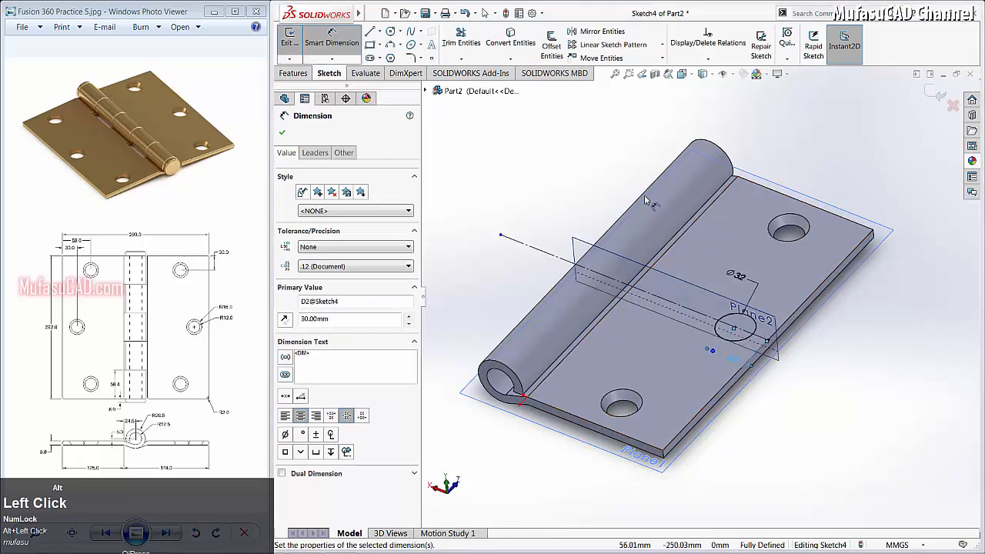
{"action": "left_click", "coordinate": [933, 96]}
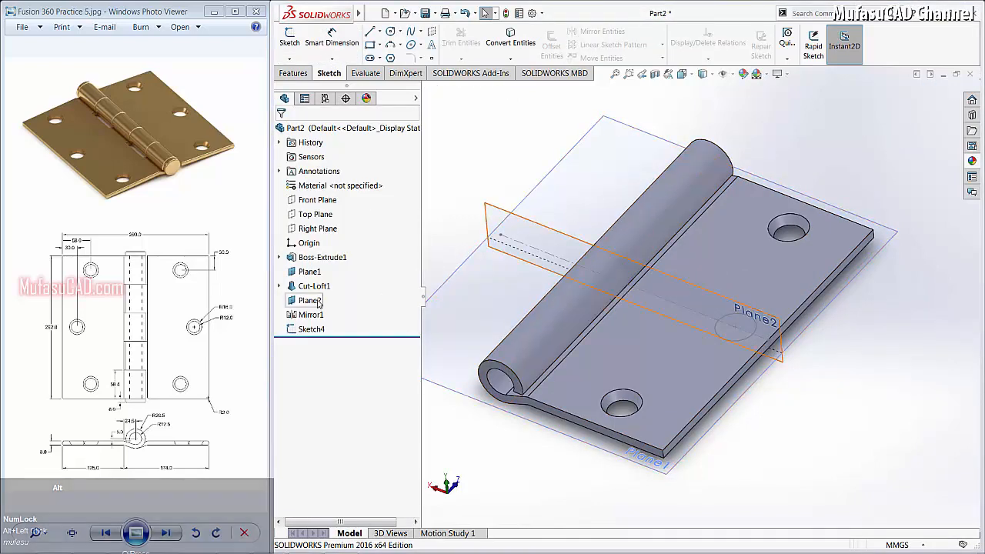
In a new sketch on the leaf's underside, draw a horizontal construction line about 279 mm long from the outer edge's midpoint past the barrel.
{"action": "left_click", "coordinate": [312, 272]}
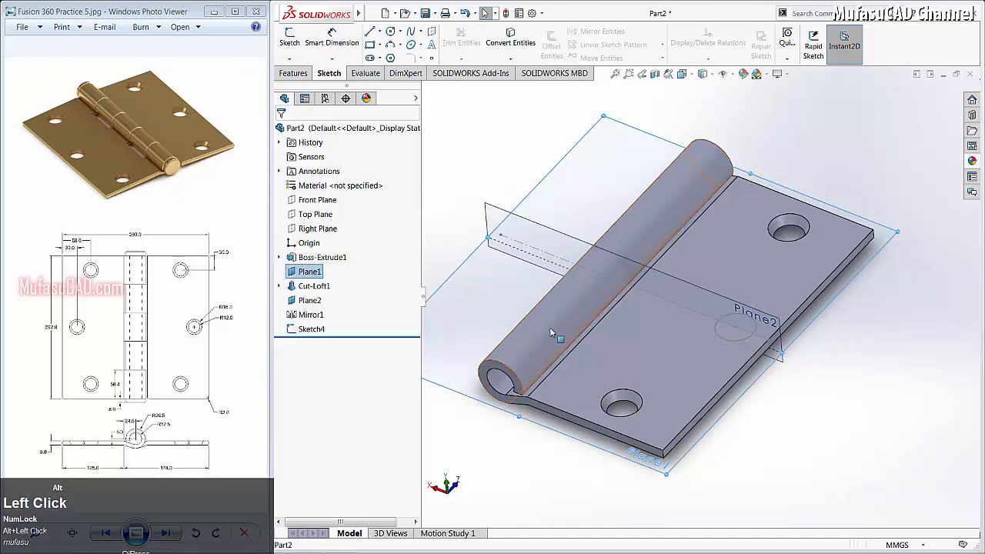
{"action": "middle_click_drag", "start_coordinate": [549, 327], "coordinate": [732, 229]}
{"action": "scroll", "coordinate": [731, 229], "scroll_direction": "down", "scroll_amount": 3}
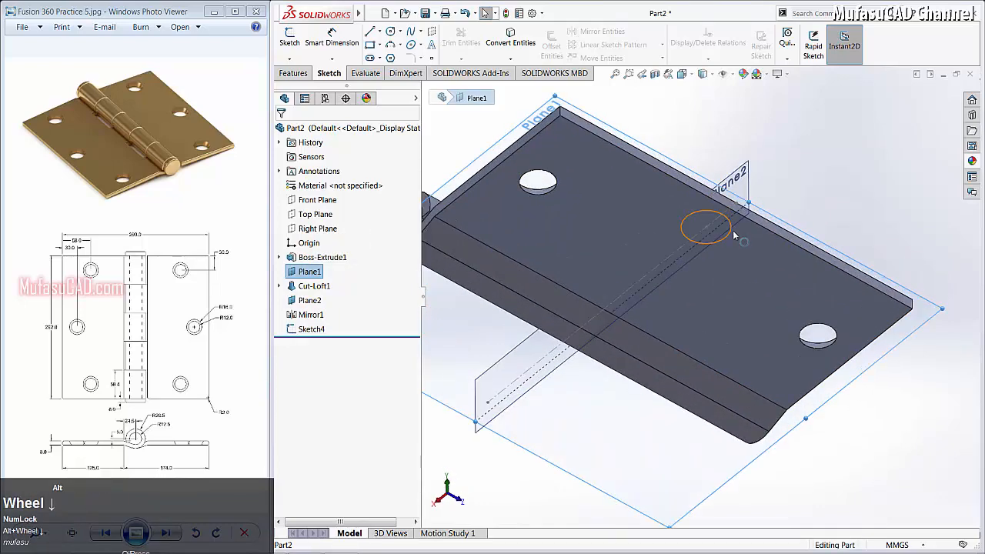
{"action": "left_click", "coordinate": [628, 223], "text": "alt"}
{"action": "left_click", "coordinate": [289, 37]}
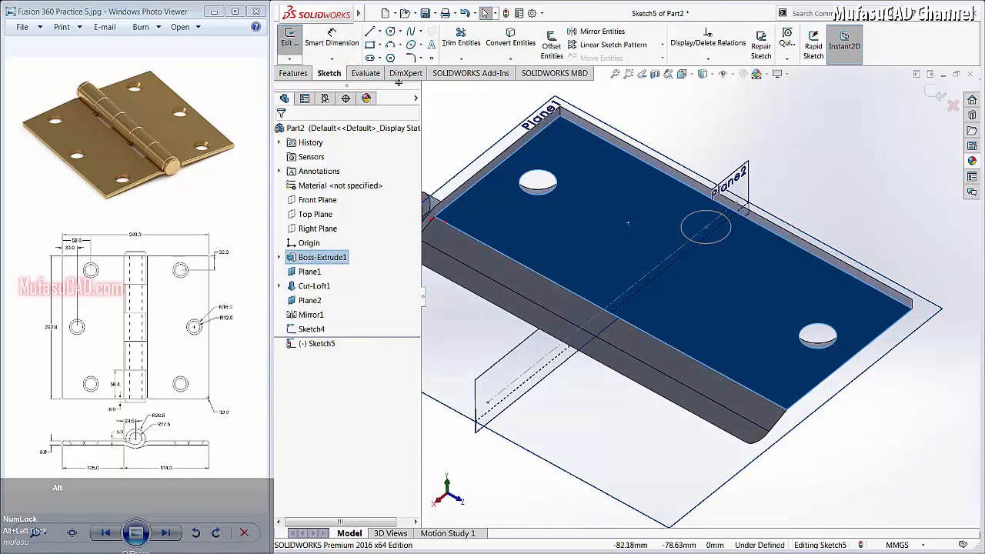
{"action": "left_click", "coordinate": [370, 33]}
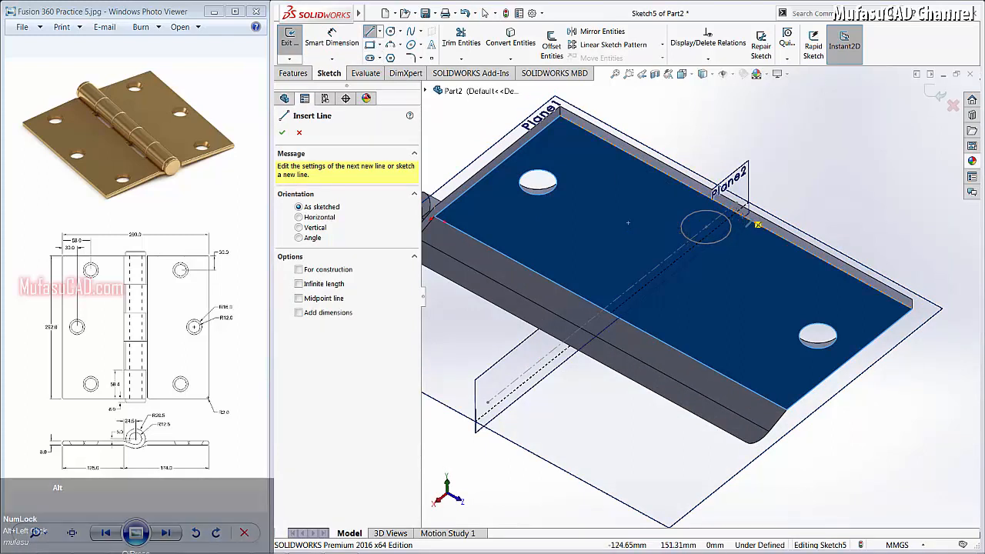
{"action": "left_click", "coordinate": [737, 211]}
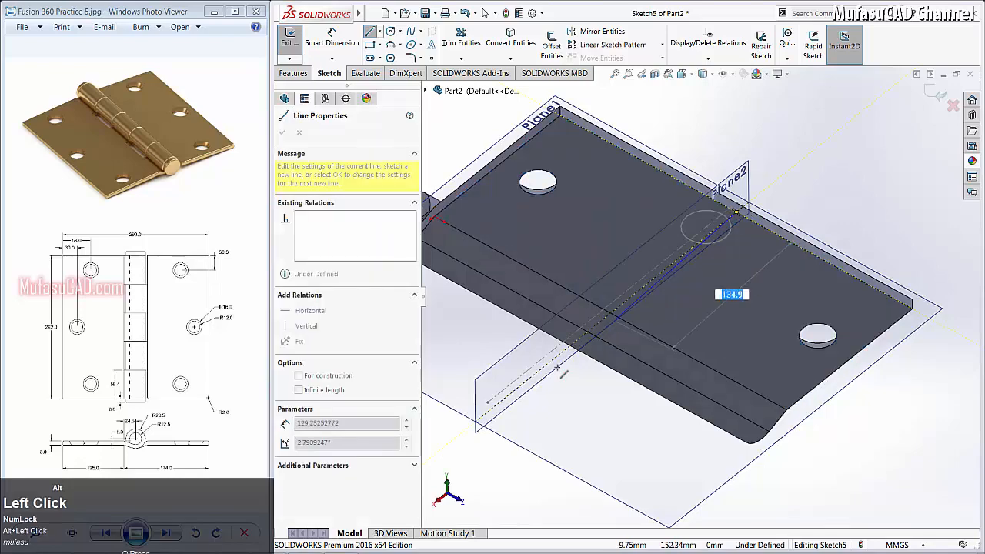
{"action": "right_click", "coordinate": [455, 438]}
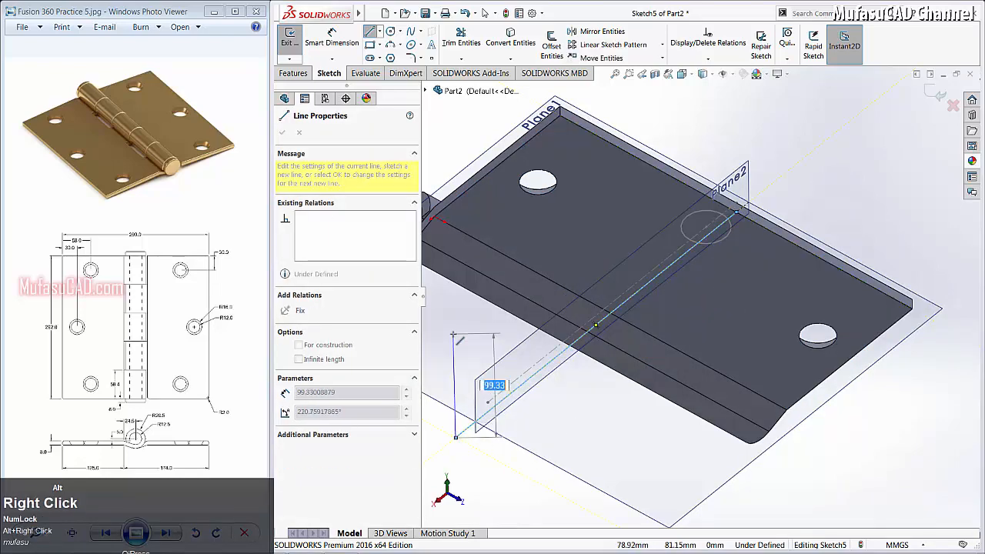
{"action": "left_click", "coordinate": [471, 345]}
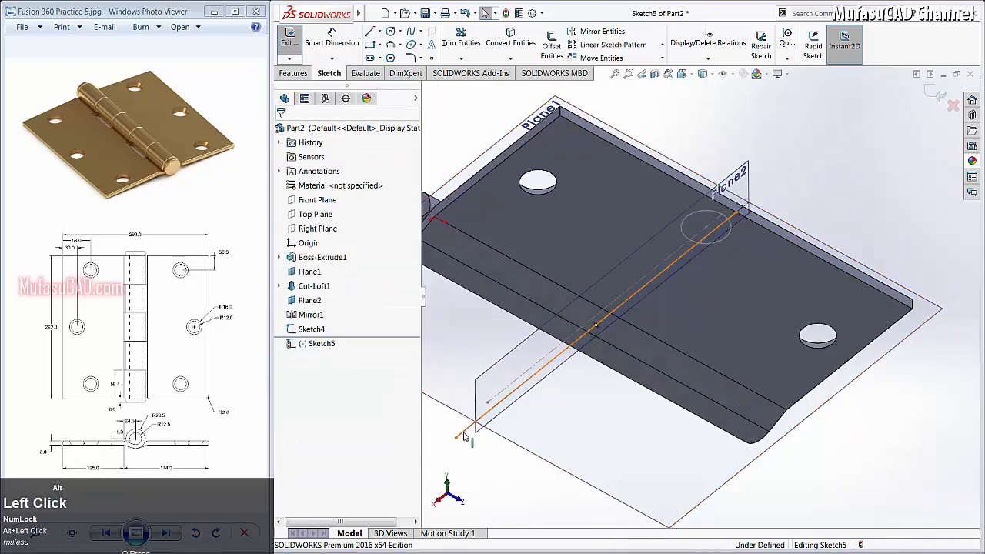
{"action": "left_click", "coordinate": [464, 430]}
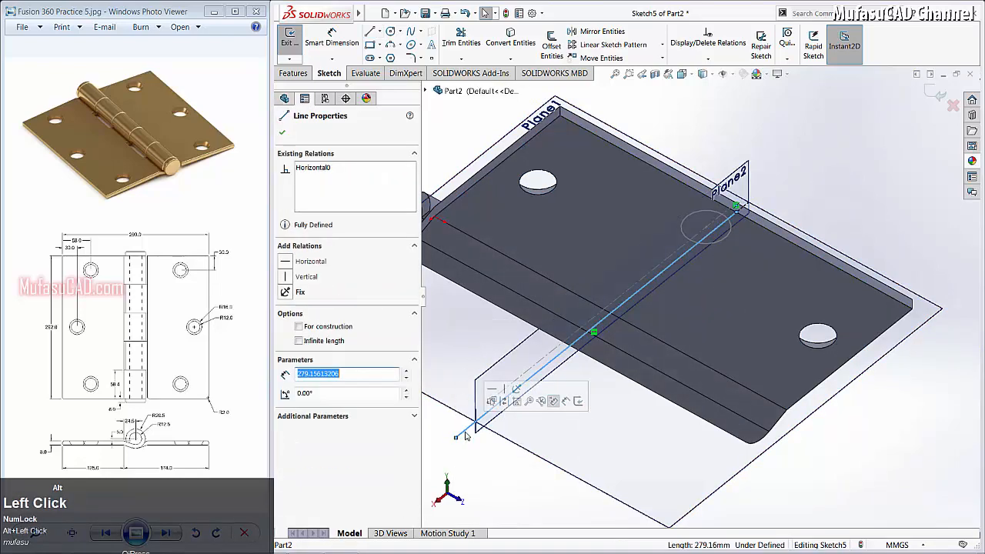
{"action": "left_click", "coordinate": [505, 401]}
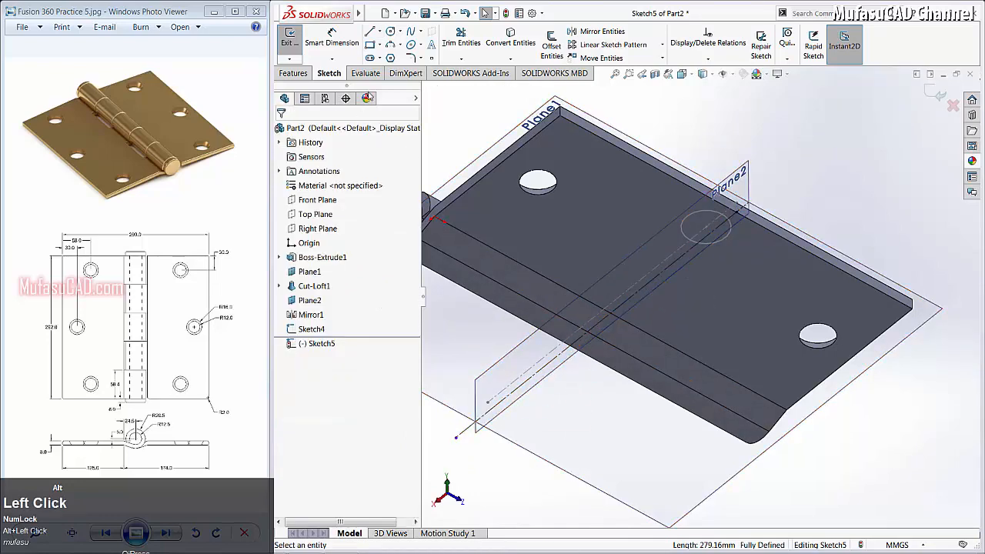
Draw a circle centred on the underside construction line near the outer edge and dimension its diameter at 24 mm.
{"action": "left_click", "coordinate": [391, 31]}
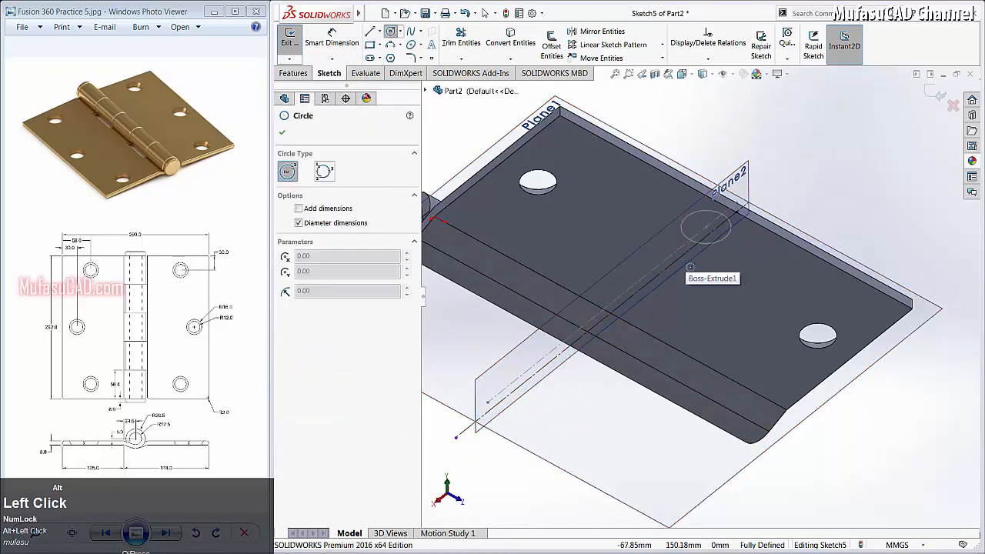
{"action": "left_click", "coordinate": [681, 257]}
{"action": "left_click", "coordinate": [706, 269]}
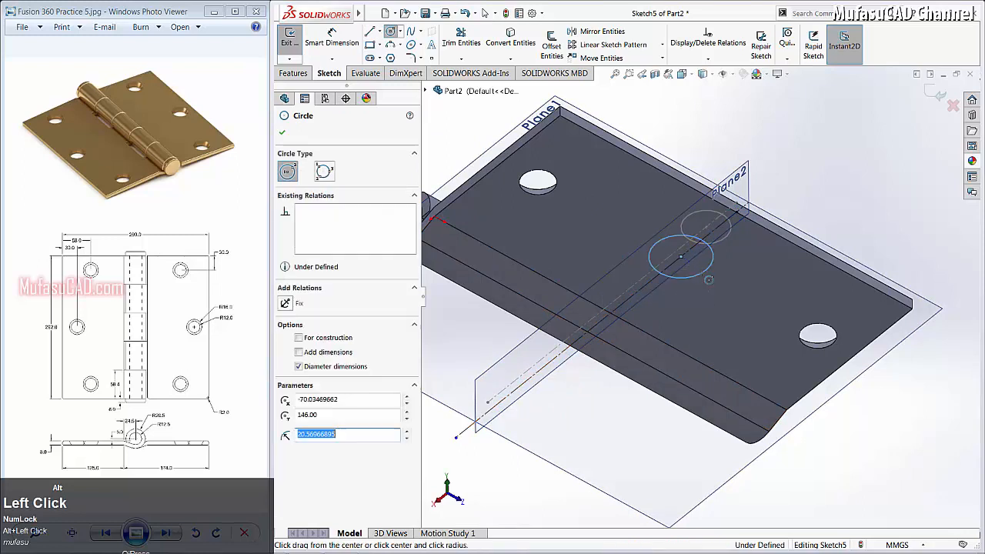
{"action": "left_click", "coordinate": [333, 33]}
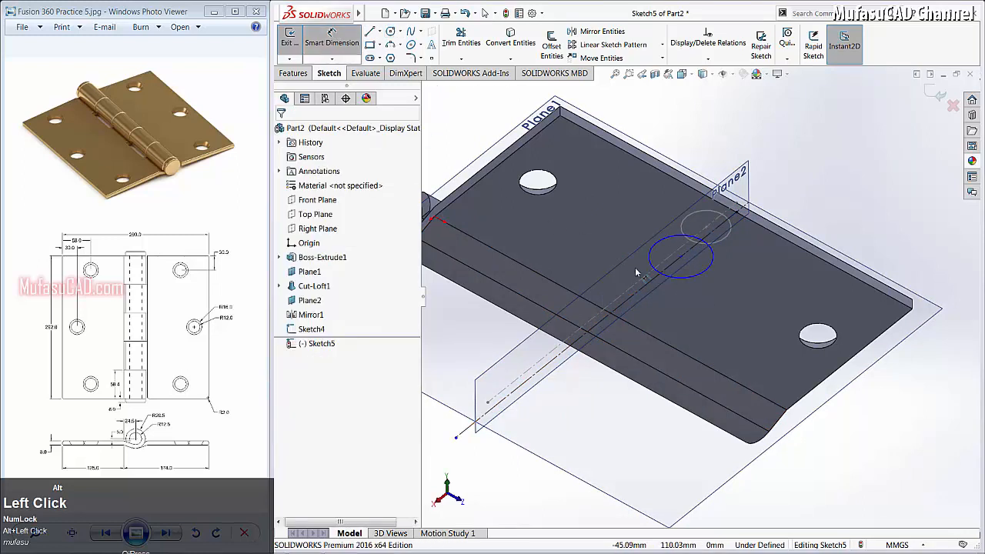
{"action": "left_click", "coordinate": [700, 281]}
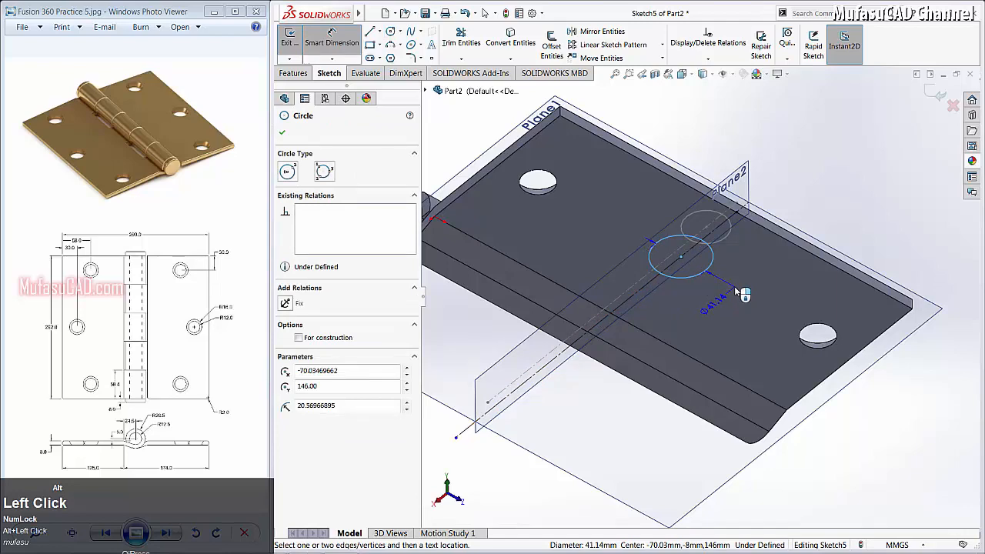
{"action": "key", "text": "alt+2"}
{"action": "left_click", "coordinate": [735, 286]}
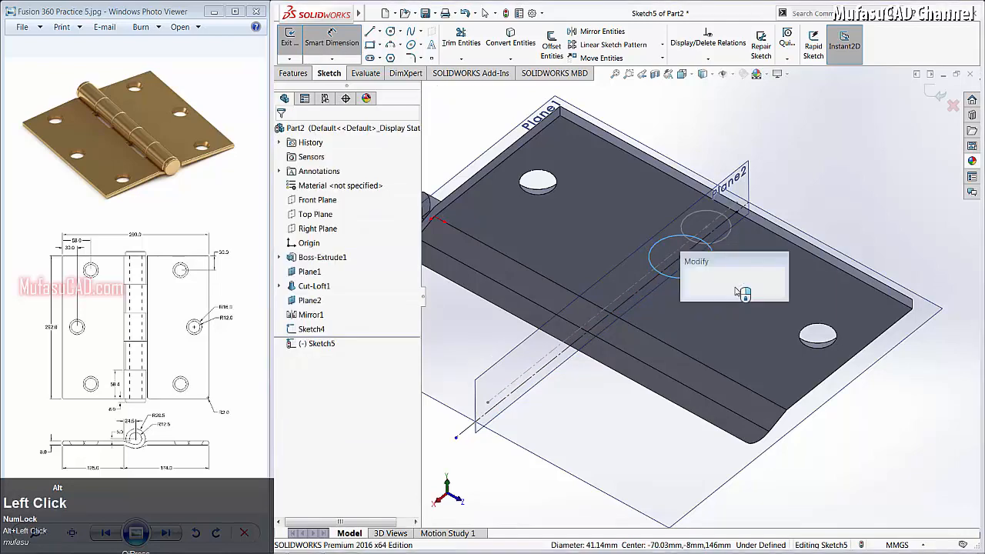
{"action": "type", "text": "24"}
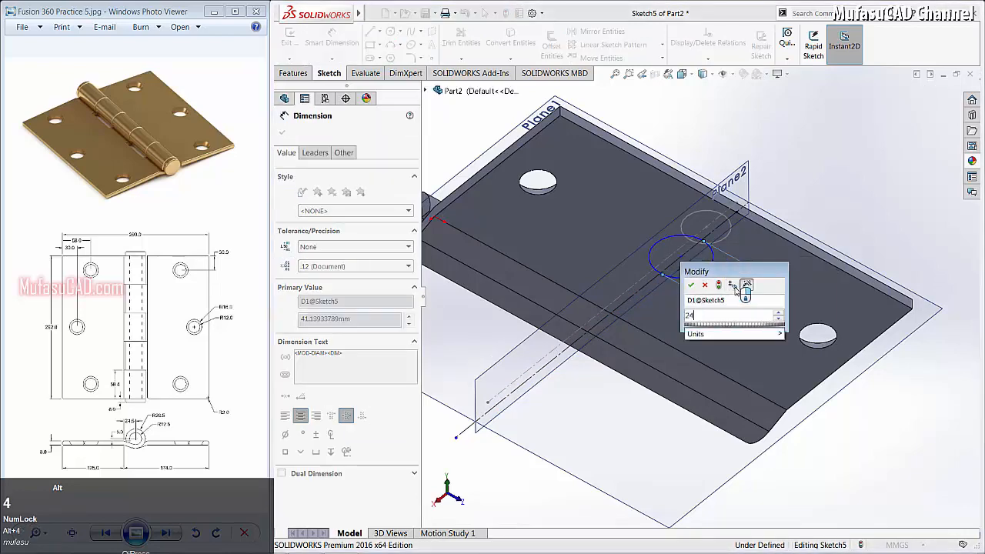
{"action": "left_click", "coordinate": [691, 285]}
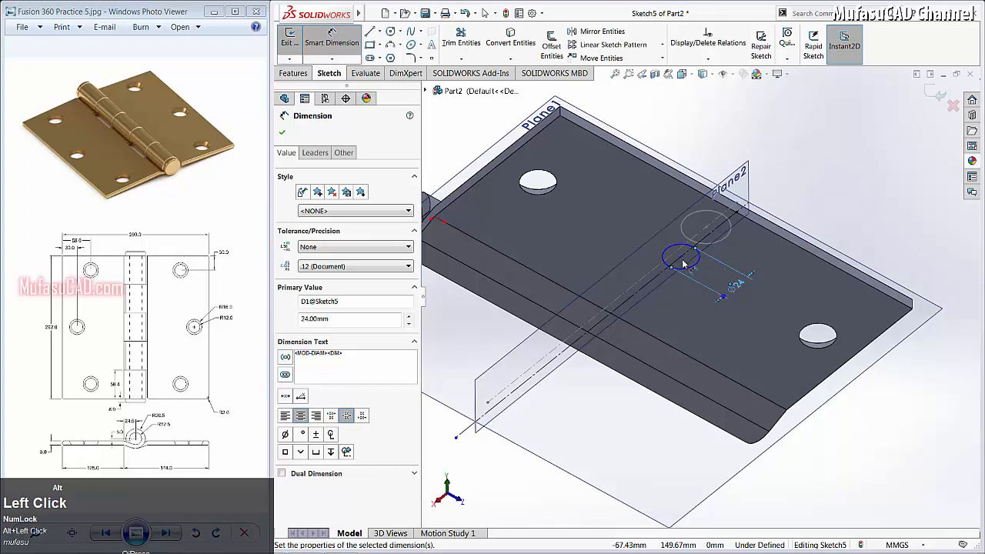
Dimension the 24 mm circle's centre at 30 mm from the outer edge's midpoint and exit the sketch.
{"action": "left_click", "coordinate": [681, 257]}
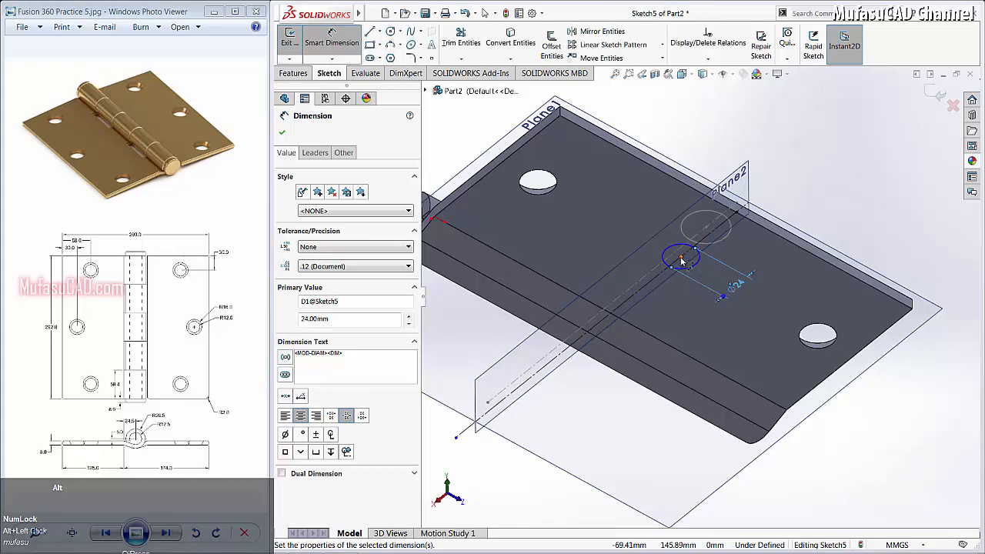
{"action": "left_click", "coordinate": [736, 217]}
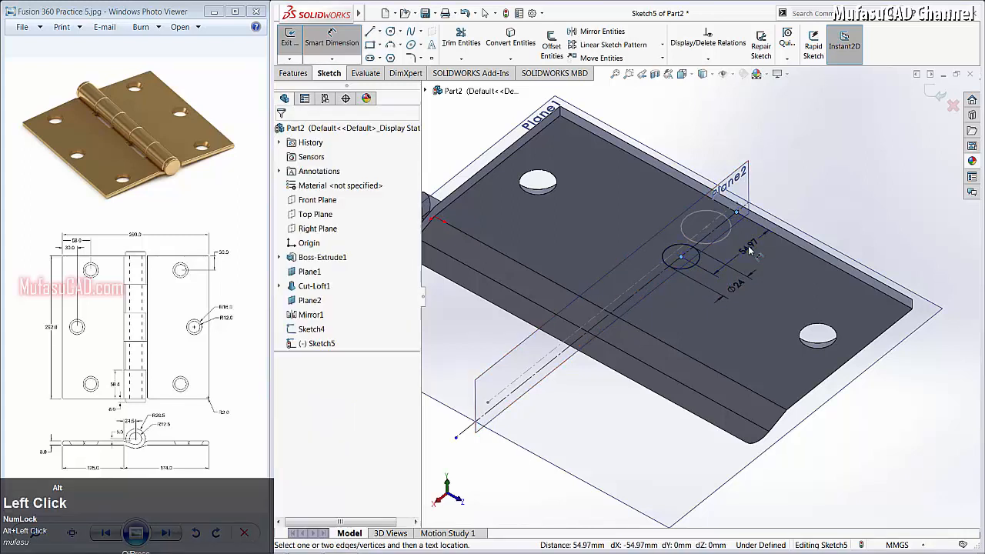
{"action": "left_click", "coordinate": [750, 247]}
{"action": "type", "text": "30"}
{"action": "left_click", "coordinate": [704, 244]}
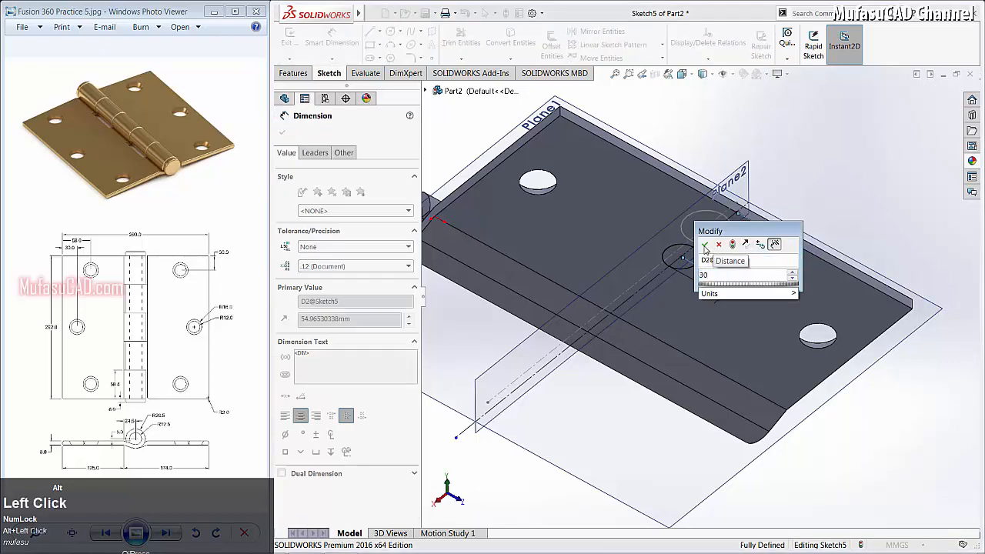
{"action": "middle_click_drag", "start_coordinate": [693, 308], "coordinate": [700, 312]}
{"action": "middle_click_drag", "start_coordinate": [692, 369], "coordinate": [726, 419], "text": "alt"}
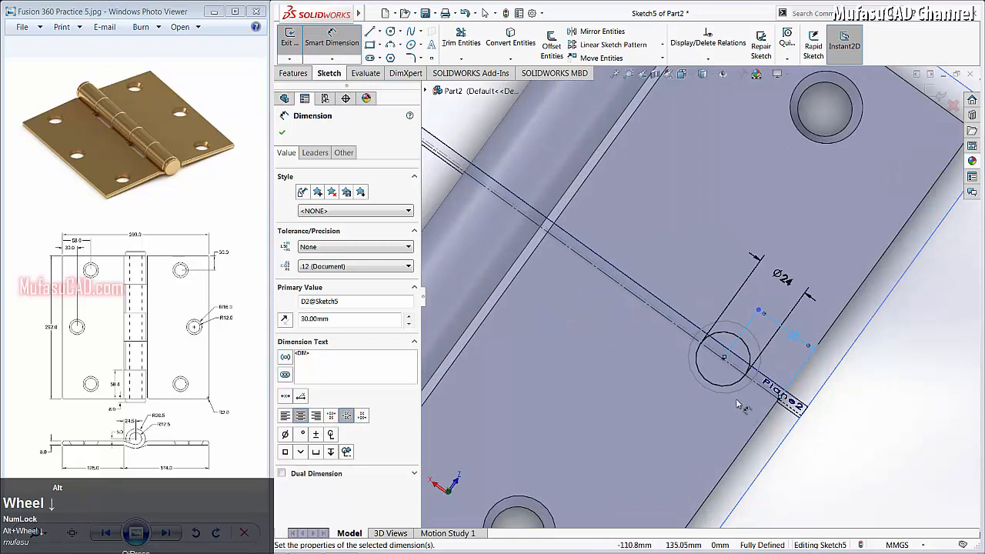
{"action": "middle_click_drag", "start_coordinate": [736, 401], "coordinate": [735, 394], "text": "alt"}
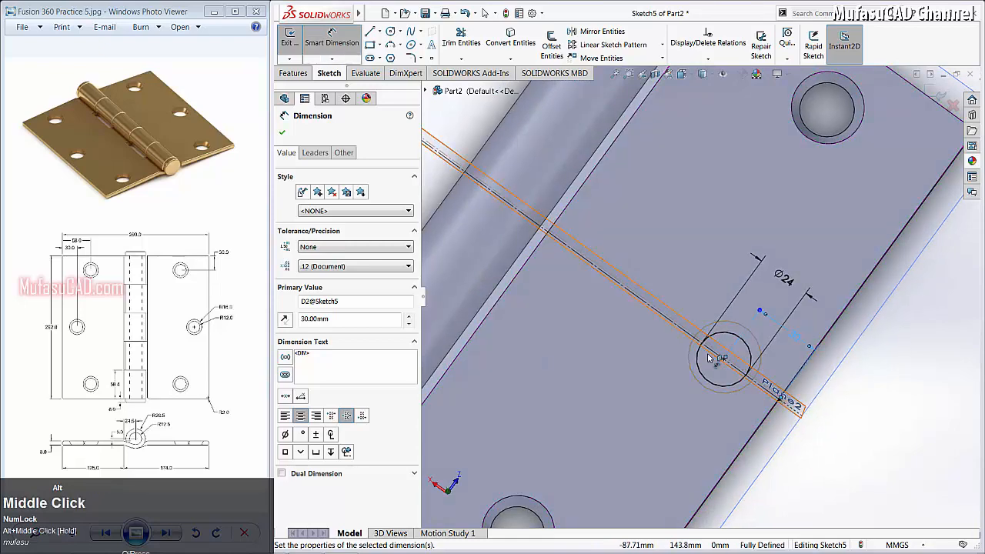
{"action": "left_click", "coordinate": [935, 96]}
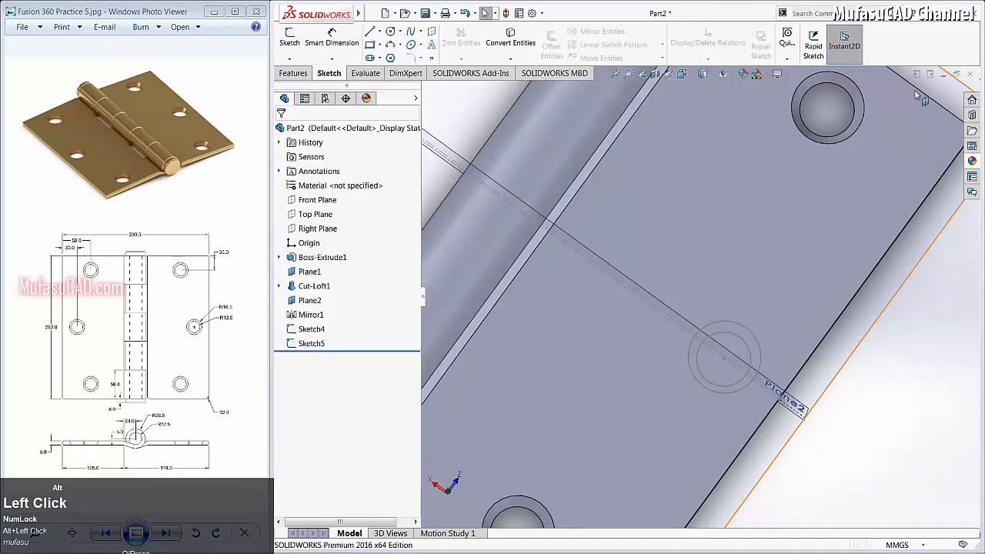
Cut the tapered middle screw hole with a Lofted Cut between the 24 mm underside circle and the 32 mm top circle.
{"action": "left_click", "coordinate": [291, 73]}
{"action": "left_click", "coordinate": [569, 46]}
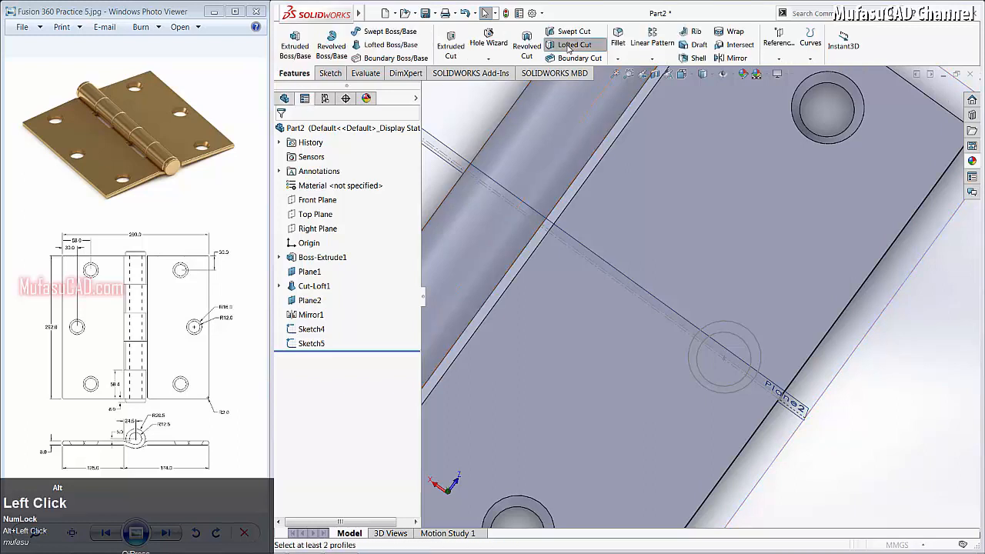
{"action": "left_click", "coordinate": [742, 338]}
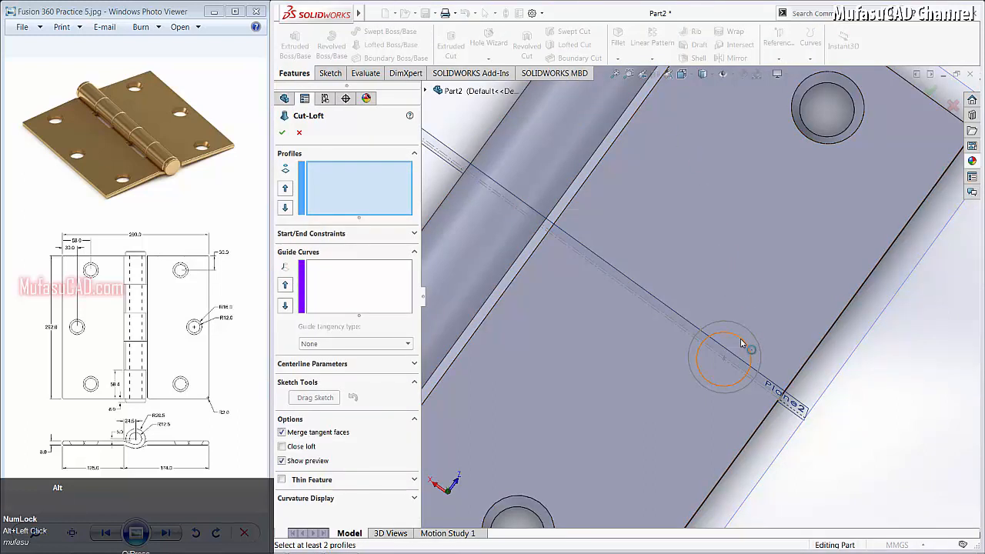
{"action": "left_click", "coordinate": [748, 332]}
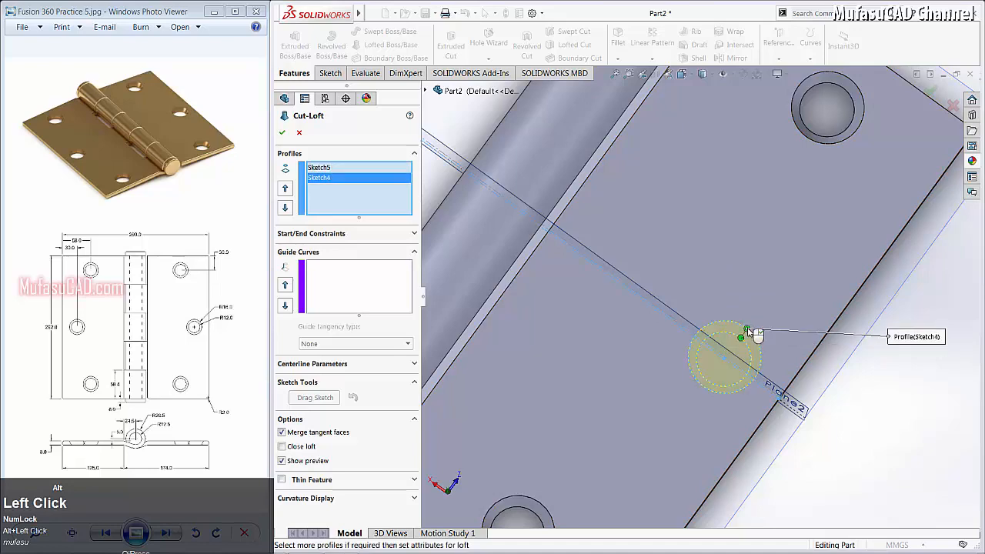
{"action": "left_click", "coordinate": [284, 133]}
{"action": "scroll", "coordinate": [714, 396], "scroll_direction": "down", "scroll_amount": 3}
{"action": "scroll", "coordinate": [714, 397], "scroll_direction": "up", "scroll_amount": 4}
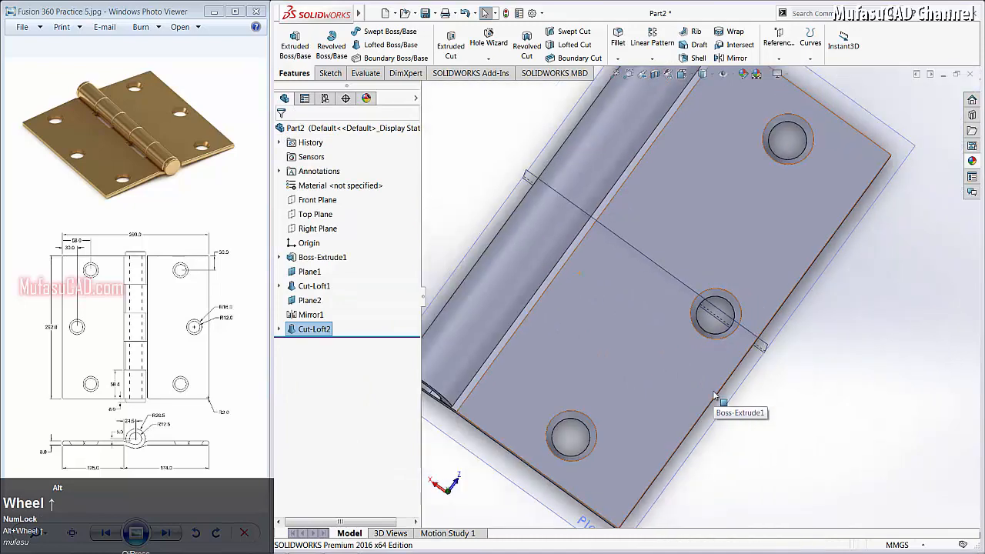
Create a reference plane offset 146 mm from the Right Plane, beyond the barrel side of the leaf.
{"action": "middle_click_drag", "start_coordinate": [744, 392], "coordinate": [700, 331], "text": "alt"}
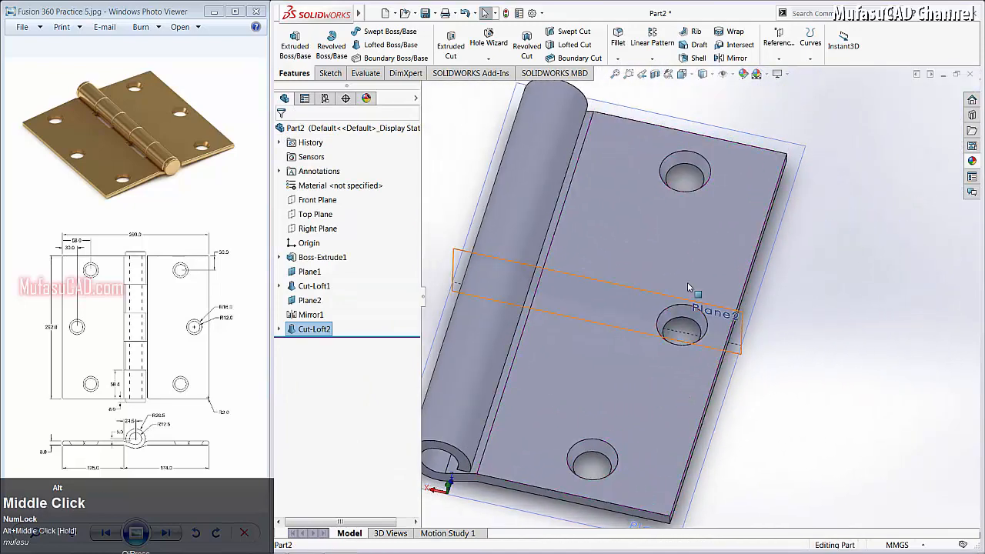
{"action": "left_click", "coordinate": [692, 76]}
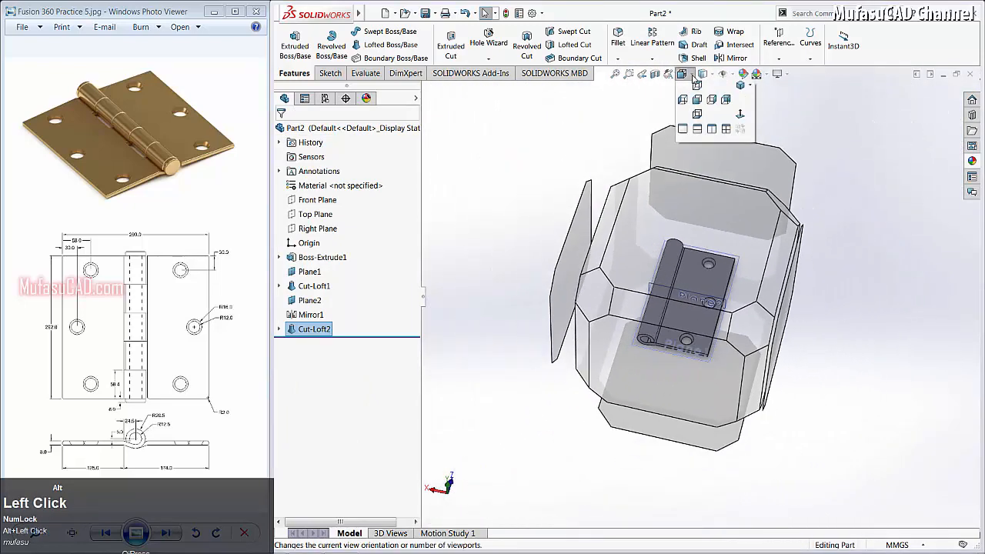
{"action": "left_click", "coordinate": [702, 109]}
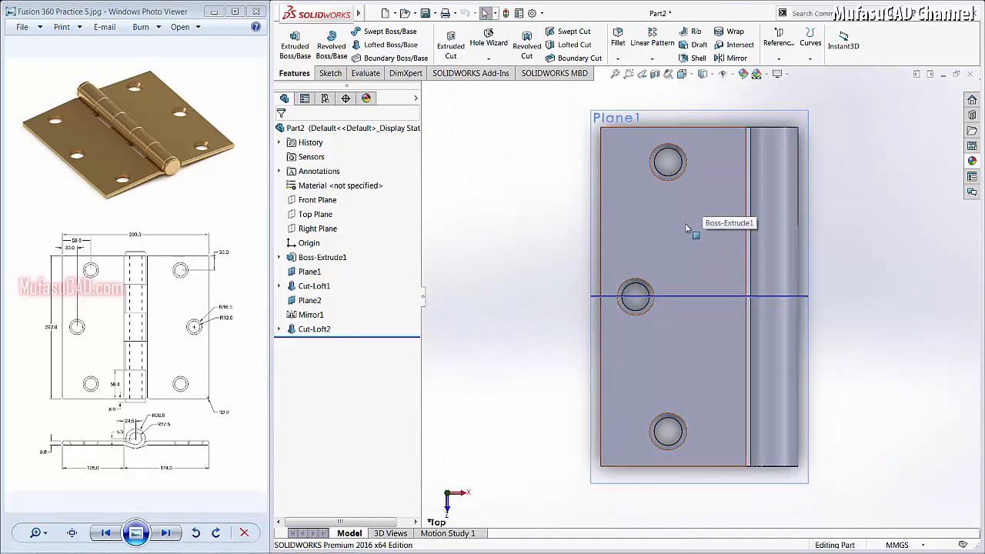
{"action": "left_click", "coordinate": [319, 229]}
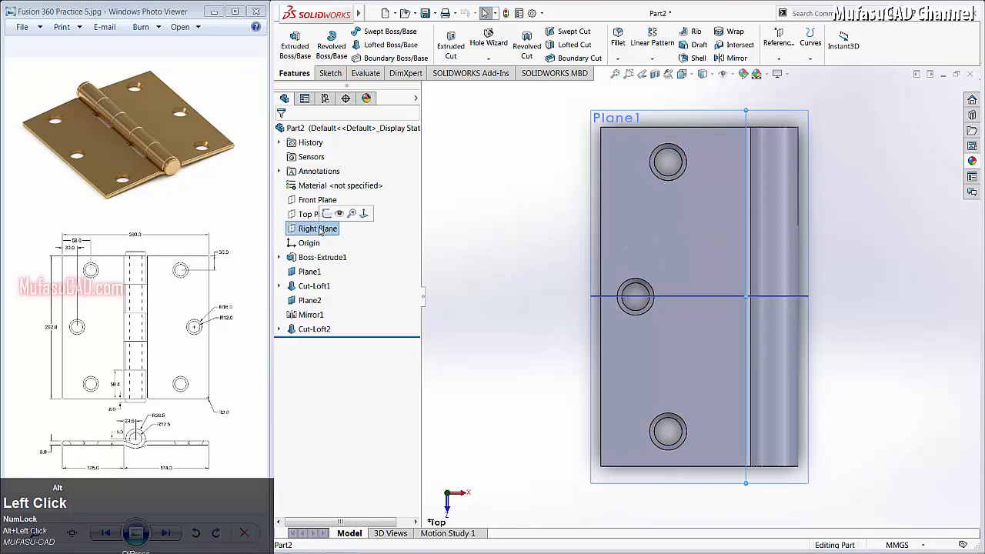
{"action": "left_click", "coordinate": [786, 64]}
{"action": "left_click", "coordinate": [787, 73]}
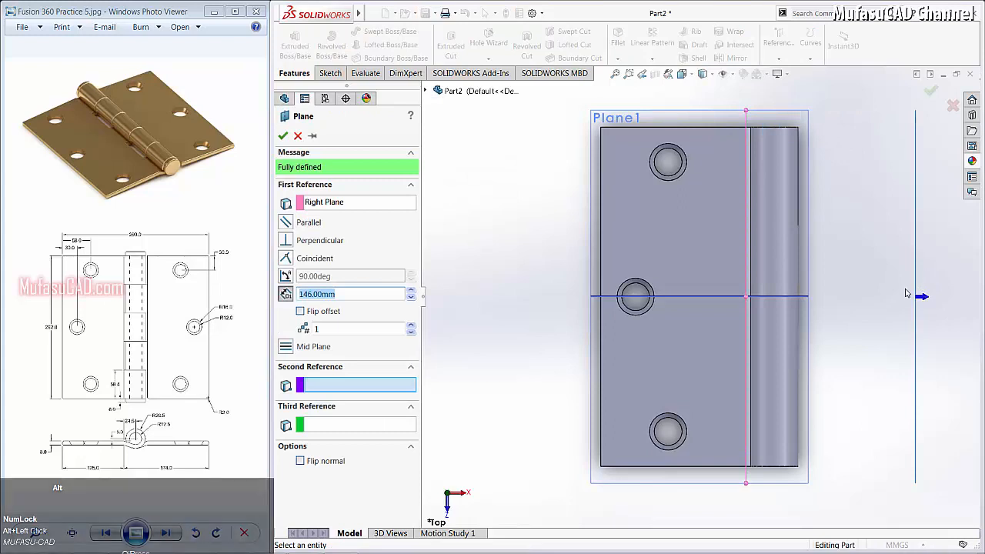
{"action": "left_click", "coordinate": [284, 136]}
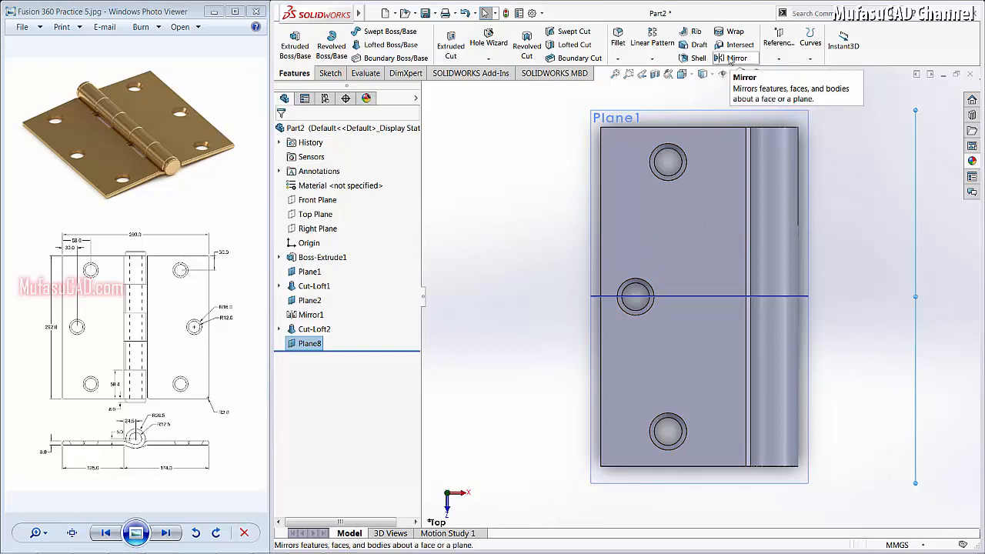
Mirror the whole leaf body about the new offset plane with Merge solids turned off.
{"action": "left_click", "coordinate": [731, 60]}
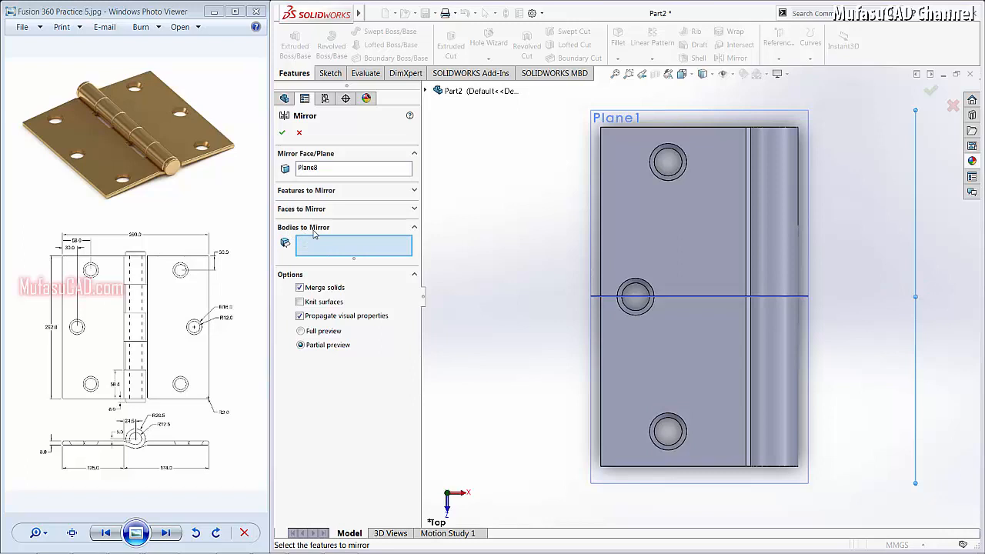
{"action": "left_click", "coordinate": [715, 246]}
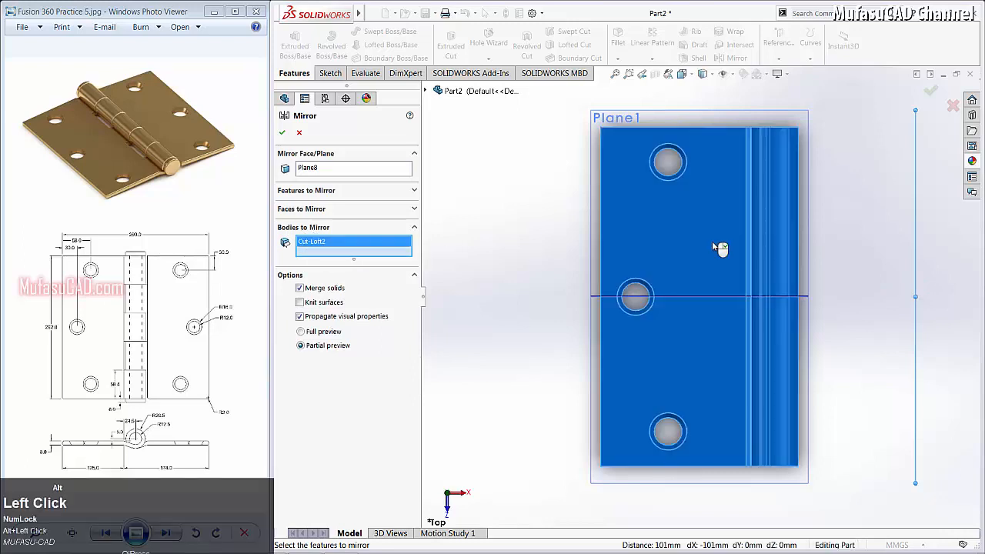
{"action": "left_click", "coordinate": [301, 290]}
{"action": "left_click", "coordinate": [281, 134]}
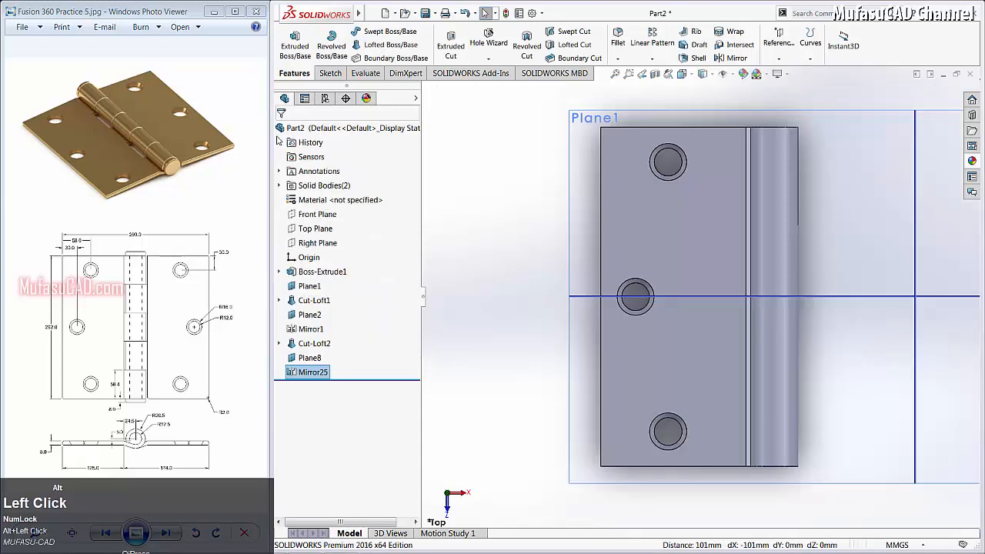
{"action": "scroll", "coordinate": [801, 331], "scroll_direction": "up", "scroll_amount": 4}
{"action": "scroll", "coordinate": [819, 337], "scroll_direction": "up", "scroll_amount": 3}
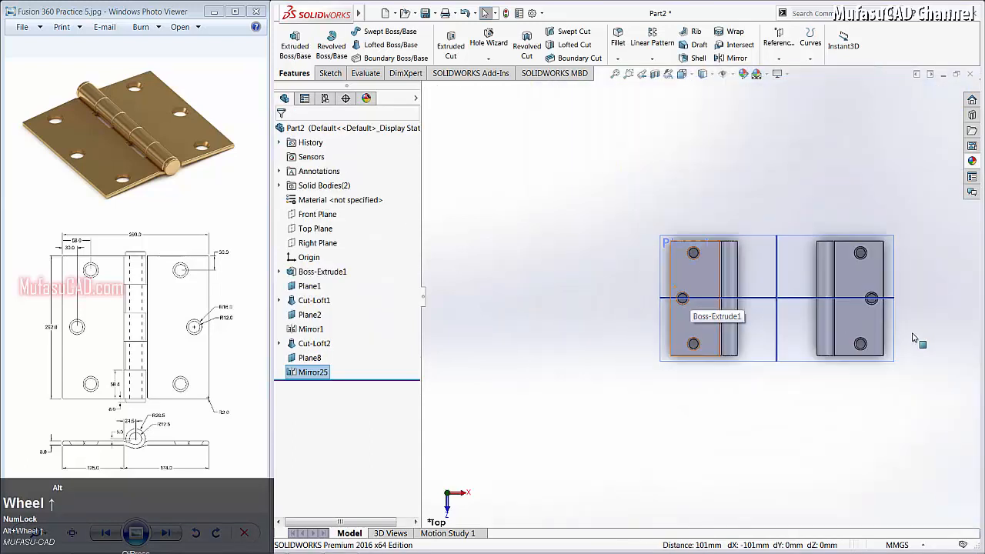
{"action": "scroll", "coordinate": [919, 339], "scroll_direction": "down", "scroll_amount": 3}
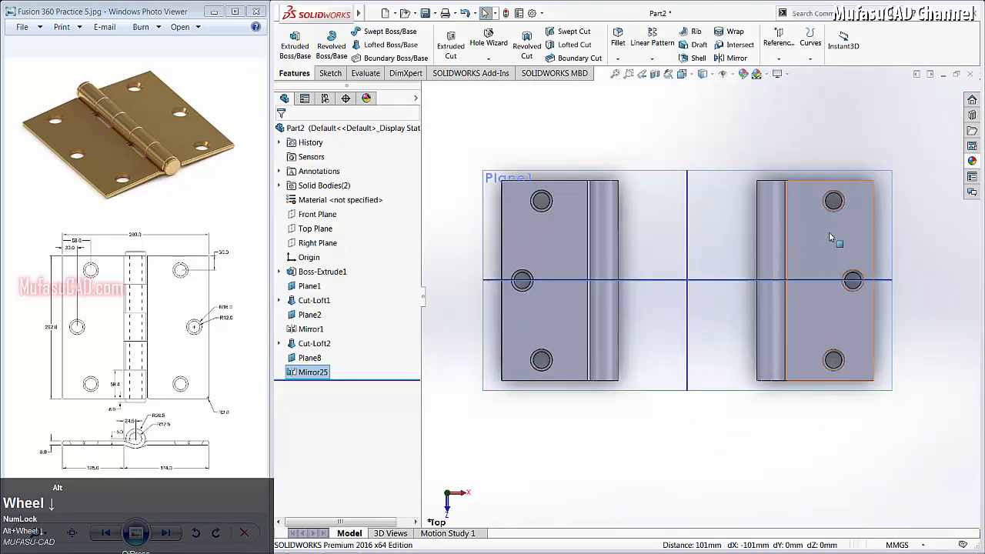
{"action": "middle_click_drag", "start_coordinate": [751, 382], "coordinate": [744, 309], "text": "alt"}
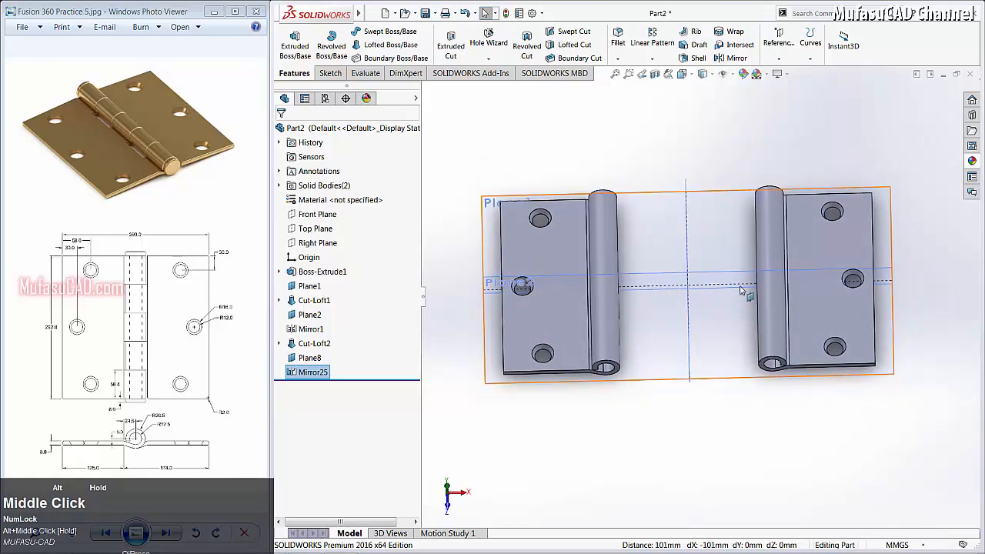
From the Top view, start a sketch on the original leaf's top face with a rectangle about 79 by 55 mm across the barrel's upper end.
{"action": "left_click", "coordinate": [682, 74]}
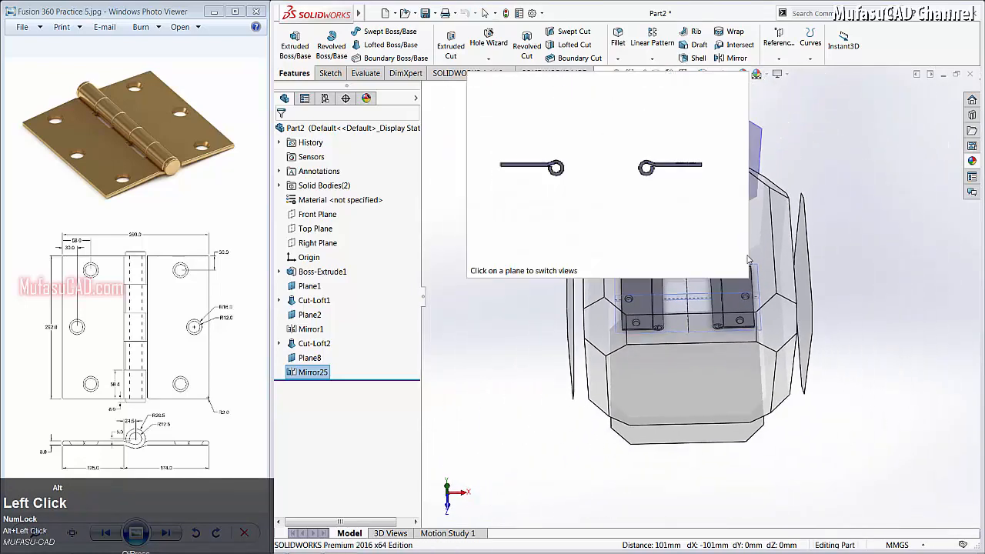
{"action": "left_click", "coordinate": [766, 280]}
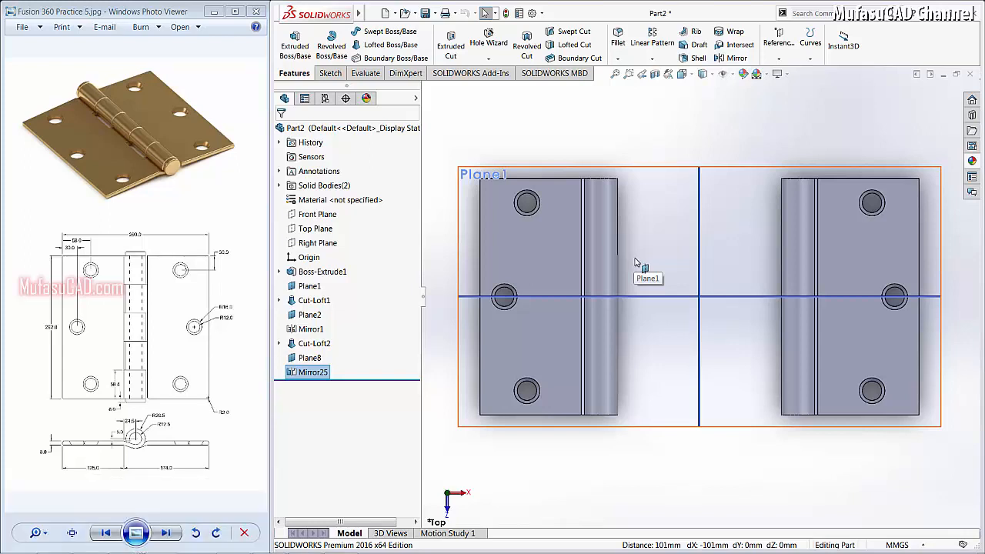
{"action": "left_click", "coordinate": [560, 242]}
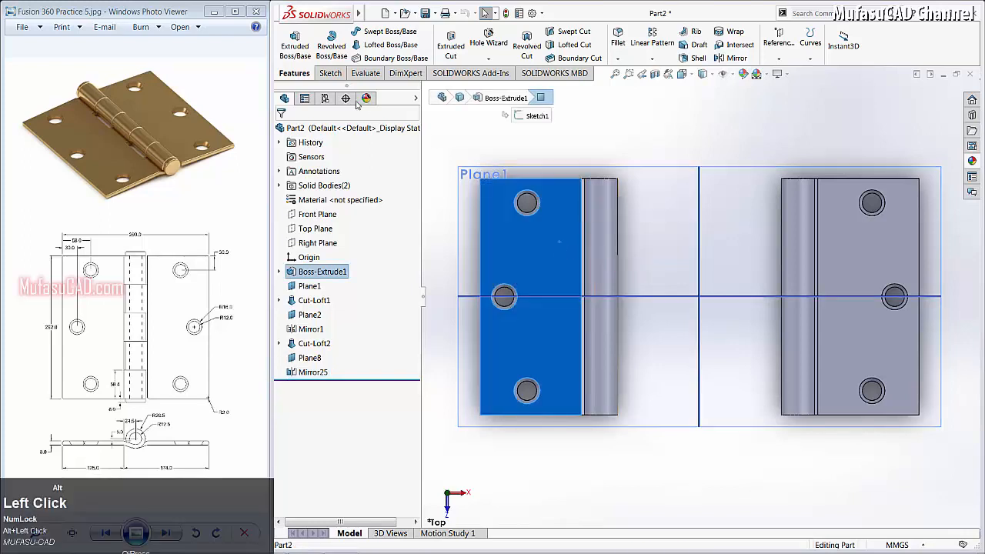
{"action": "left_click", "coordinate": [330, 75]}
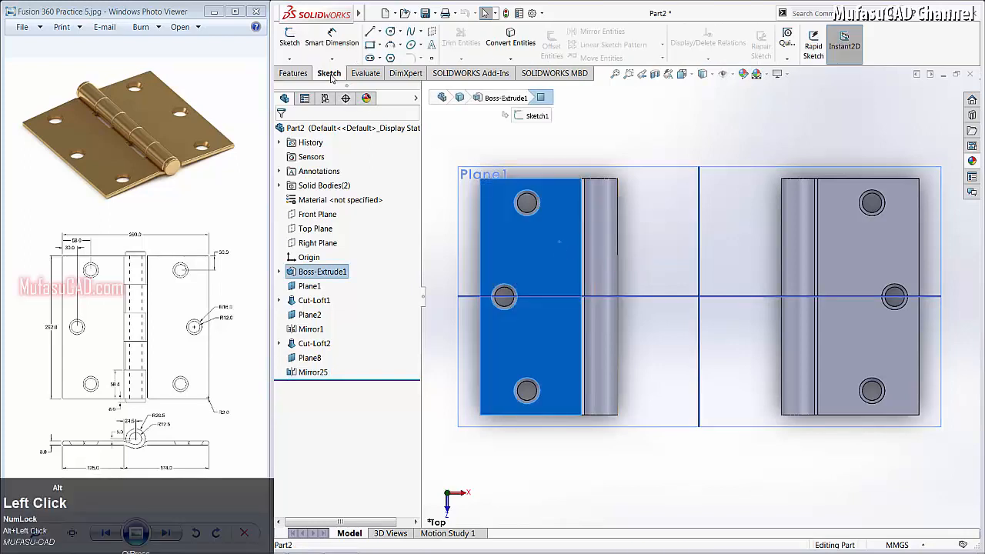
{"action": "left_click", "coordinate": [369, 45]}
{"action": "left_click", "coordinate": [582, 179]}
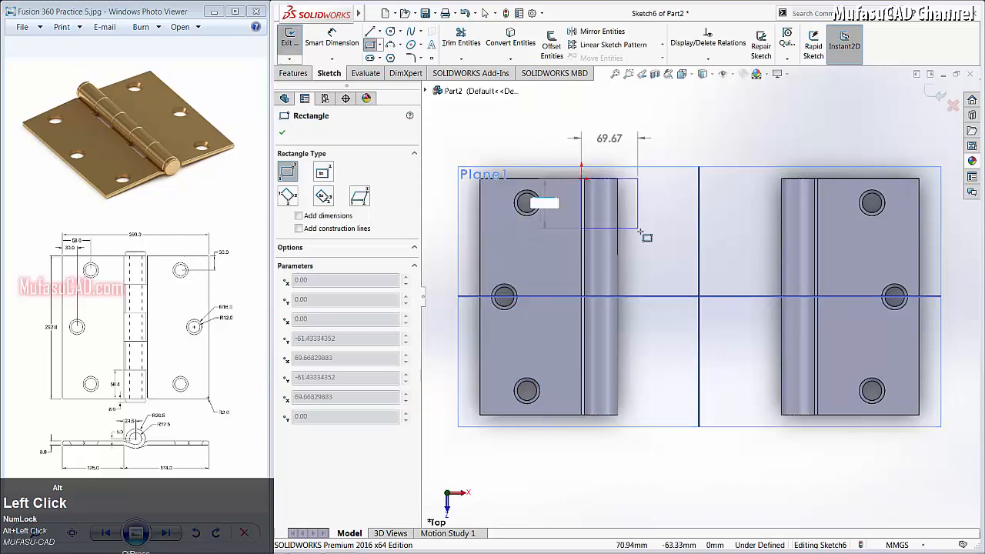
{"action": "left_click", "coordinate": [645, 222]}
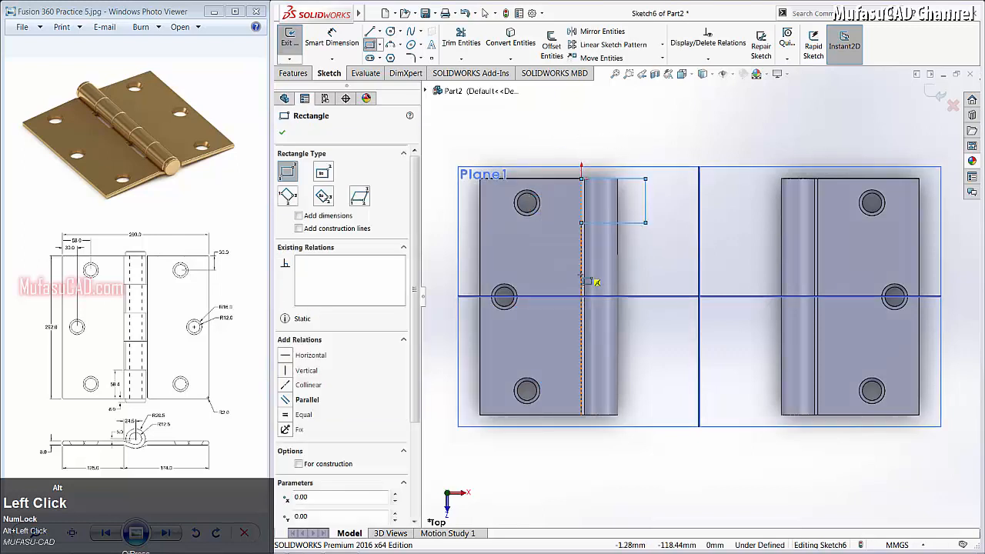
Draw two more rectangles across the original leaf's barrel, about 79 by 62 mm near mid-length and 79 by 55 mm at the lower end.
{"action": "left_click", "coordinate": [581, 270]}
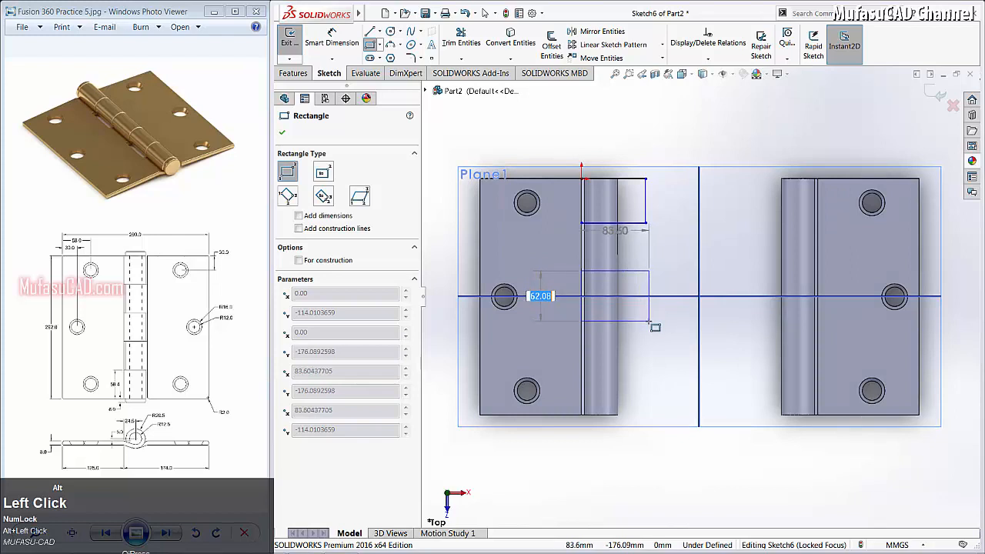
{"action": "left_click", "coordinate": [645, 321]}
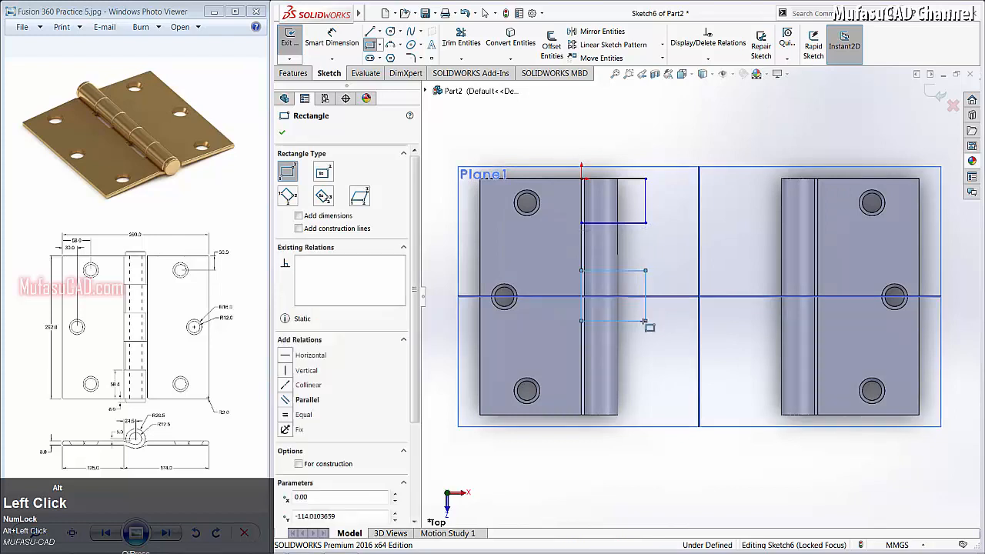
{"action": "left_click", "coordinate": [582, 415]}
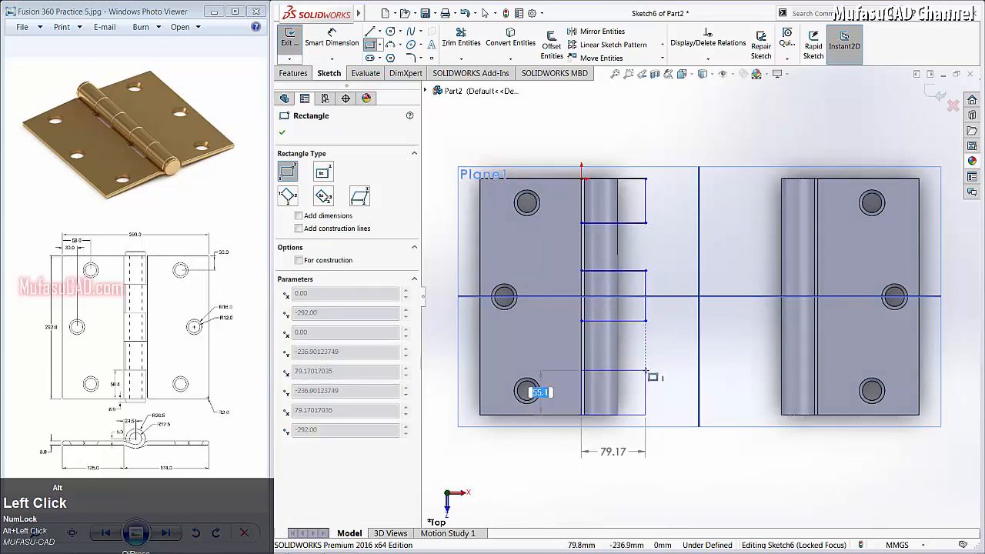
{"action": "left_click", "coordinate": [645, 370]}
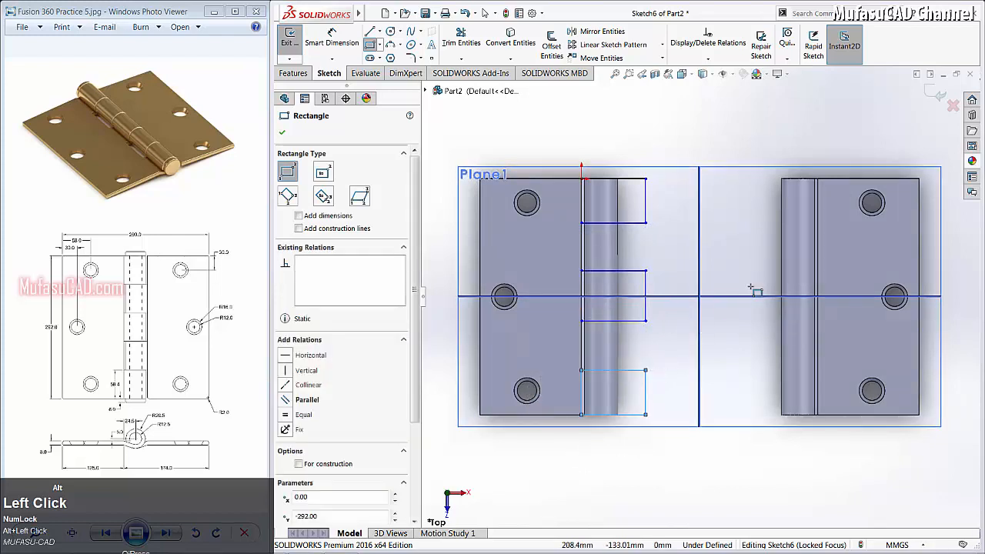
Draw two spaced rectangles across the mirrored leaf's barrel, opposite the gaps between the three rectangles on the original leaf.
{"action": "left_click", "coordinate": [817, 222]}
{"action": "left_click", "coordinate": [751, 265]}
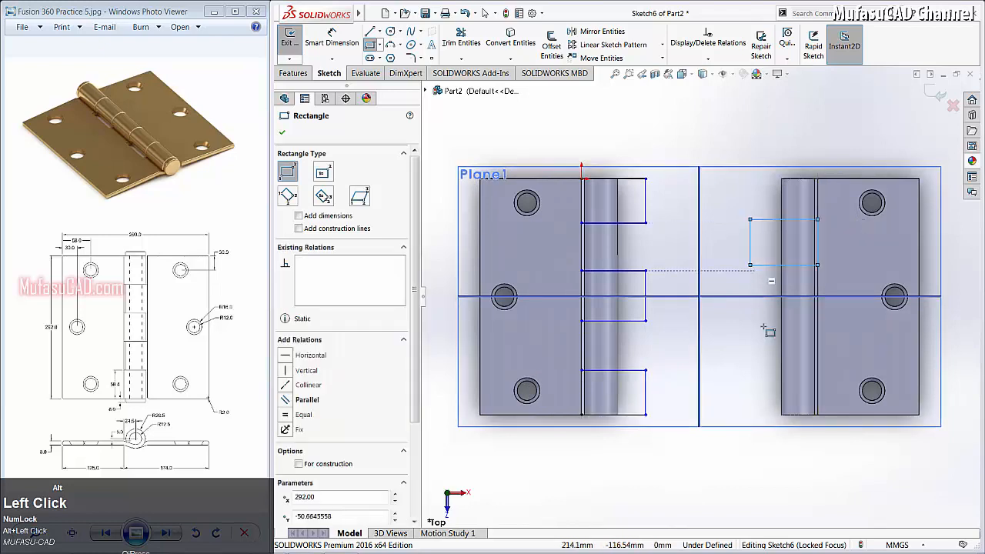
{"action": "left_click", "coordinate": [818, 337]}
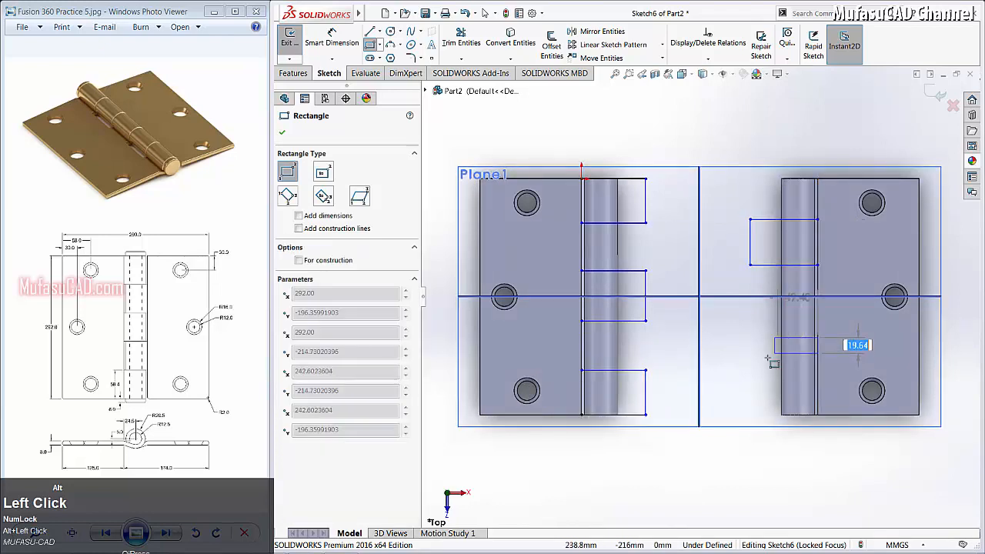
{"action": "left_click", "coordinate": [746, 383]}
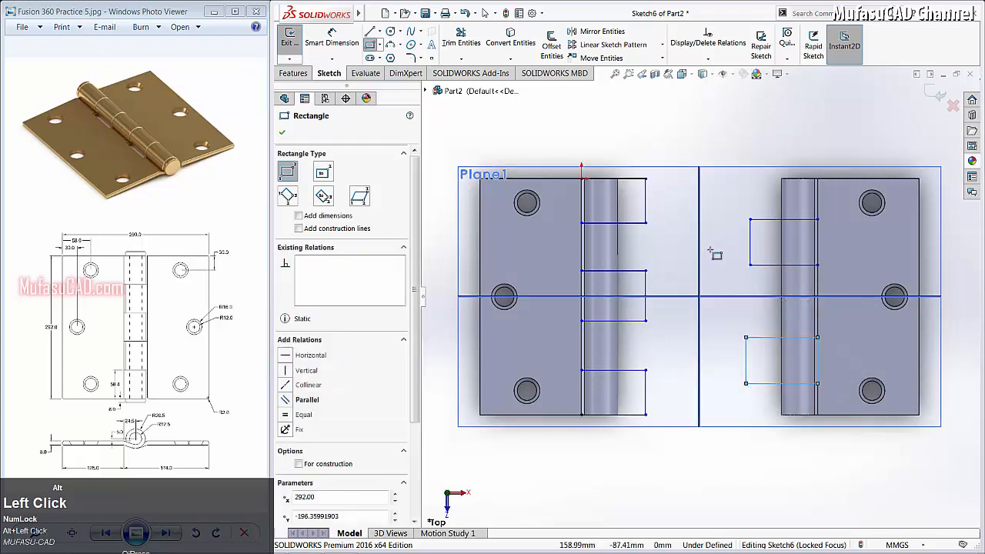
Dimension the height of the uppermost rectangle on the original leaf's barrel as 58.4 mm.
{"action": "left_click", "coordinate": [332, 37]}
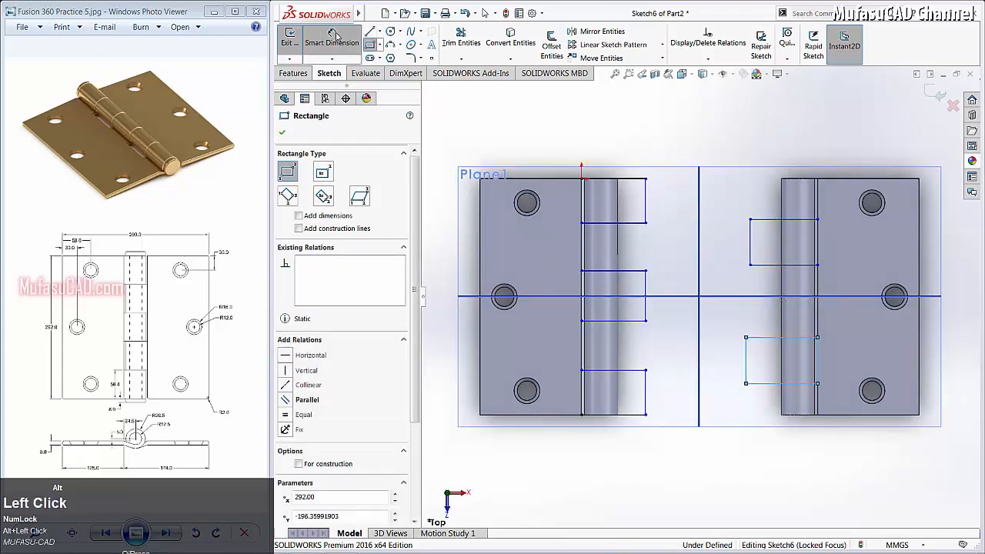
{"action": "left_click", "coordinate": [645, 197]}
{"action": "left_click", "coordinate": [659, 198]}
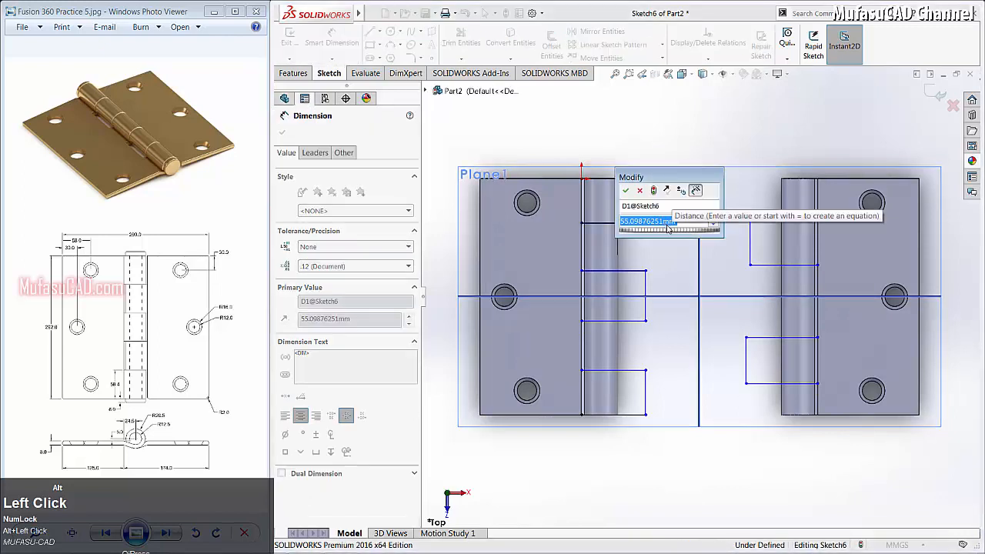
{"action": "type", "text": "58."}
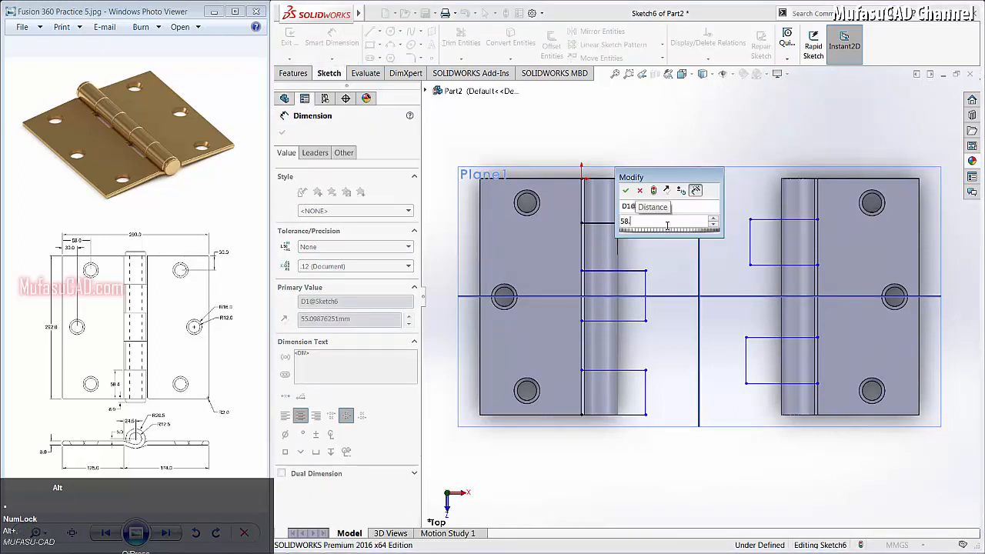
{"action": "type", "text": "4"}
{"action": "left_click", "coordinate": [626, 191]}
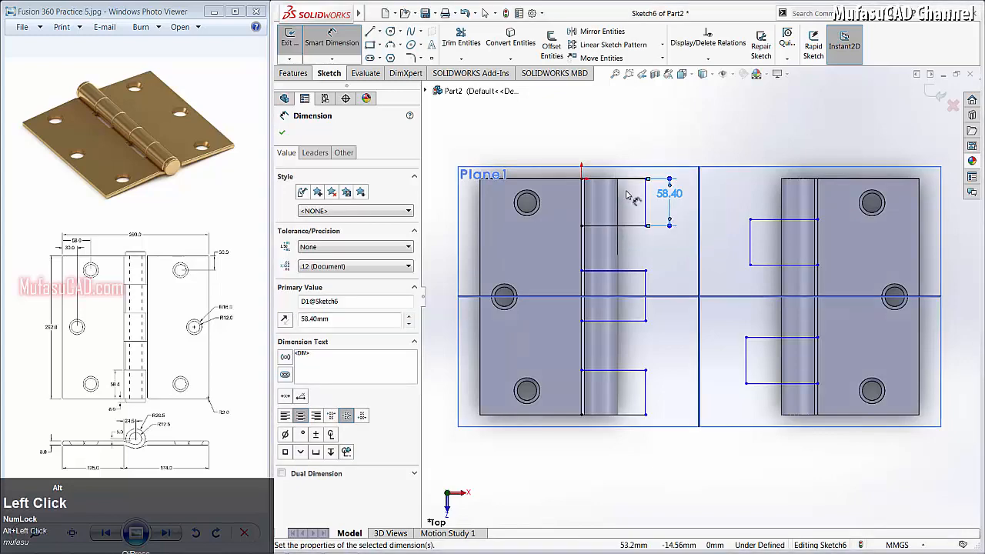
Set the gap between the upper and middle rectangles on the original leaf's barrel to 58.4 mm.
{"action": "left_click", "coordinate": [629, 226]}
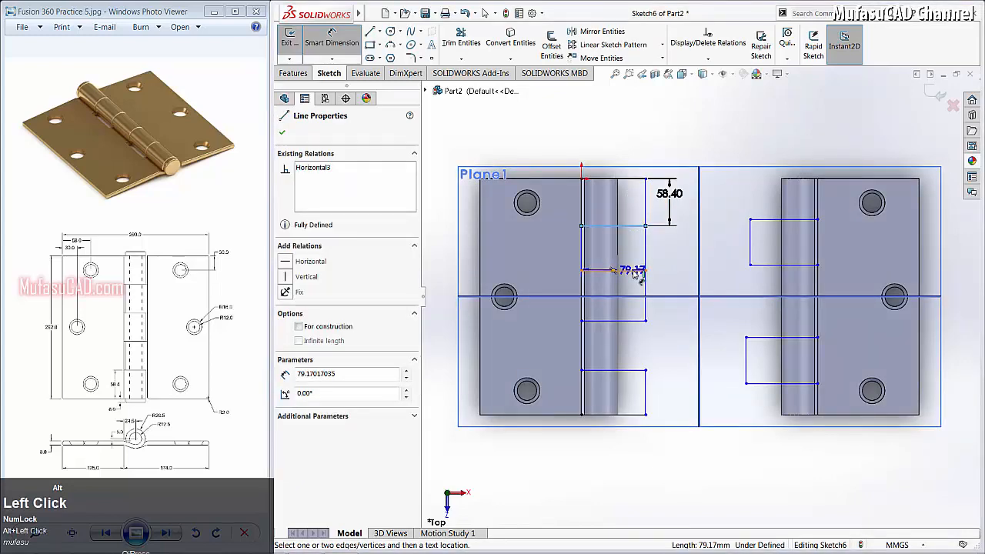
{"action": "left_click", "coordinate": [638, 270]}
{"action": "left_click", "coordinate": [667, 253]}
{"action": "type", "text": "5"}
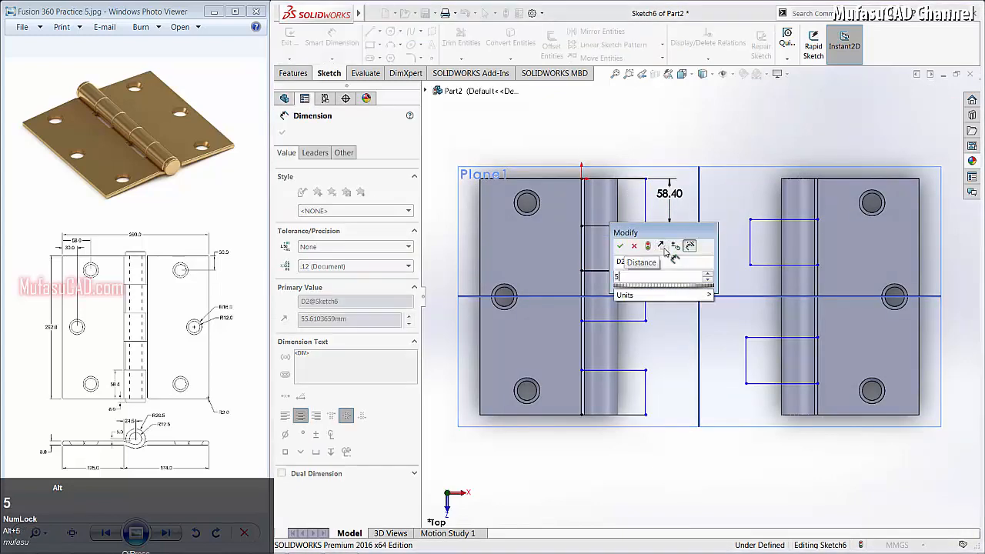
{"action": "type", "text": "8.4"}
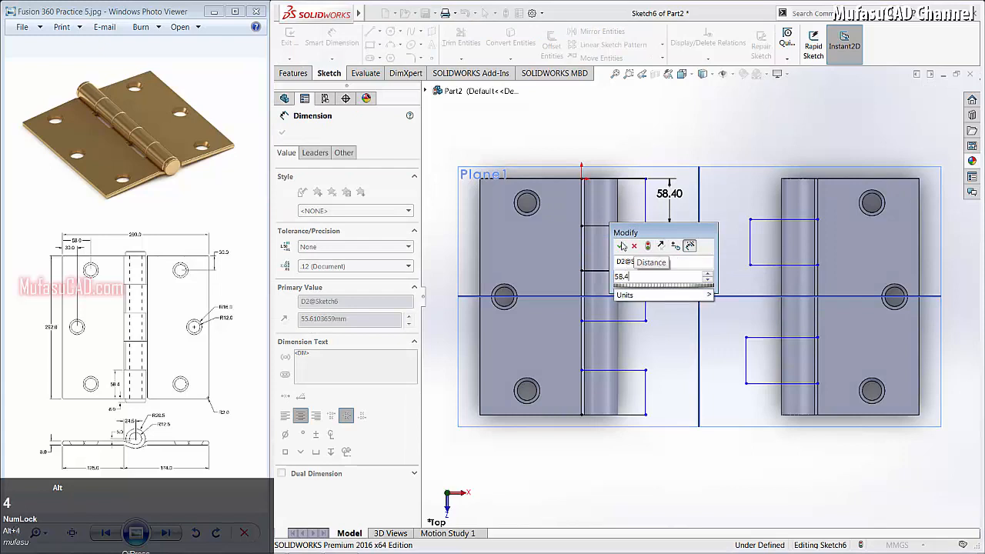
{"action": "left_click", "coordinate": [620, 246]}
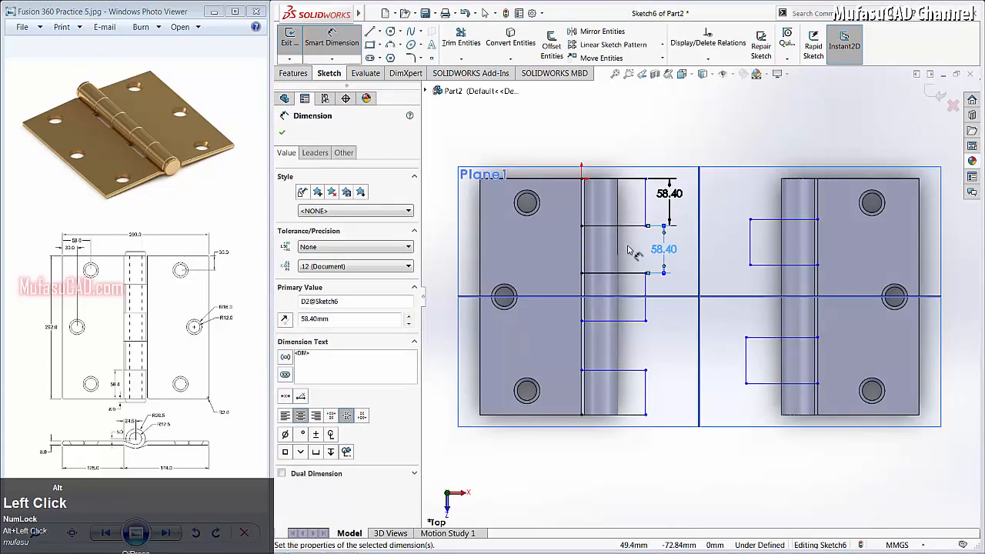
Dimension the height of the middle rectangle on the original leaf's barrel as 58.4 mm.
{"action": "left_click", "coordinate": [647, 307]}
{"action": "left_click", "coordinate": [671, 317]}
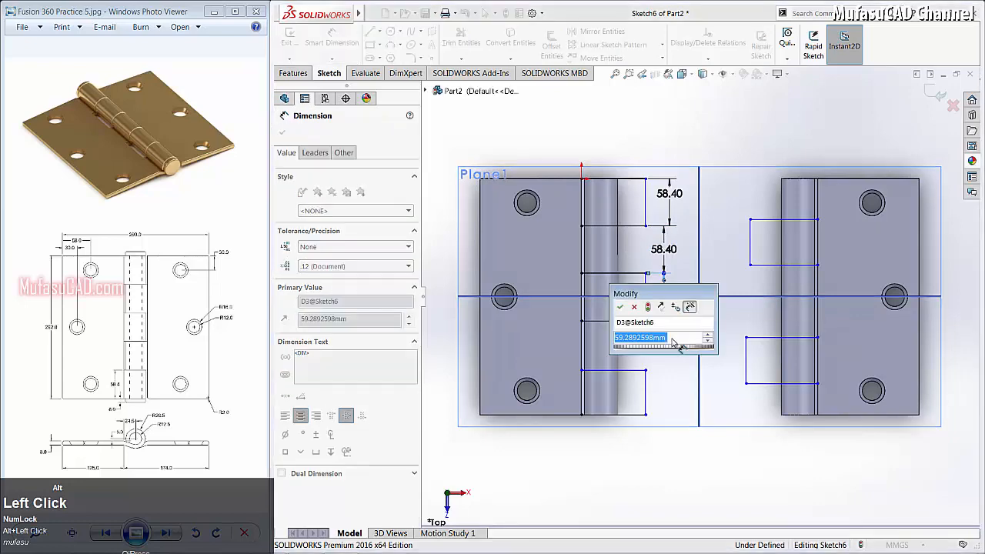
{"action": "type", "text": "58."}
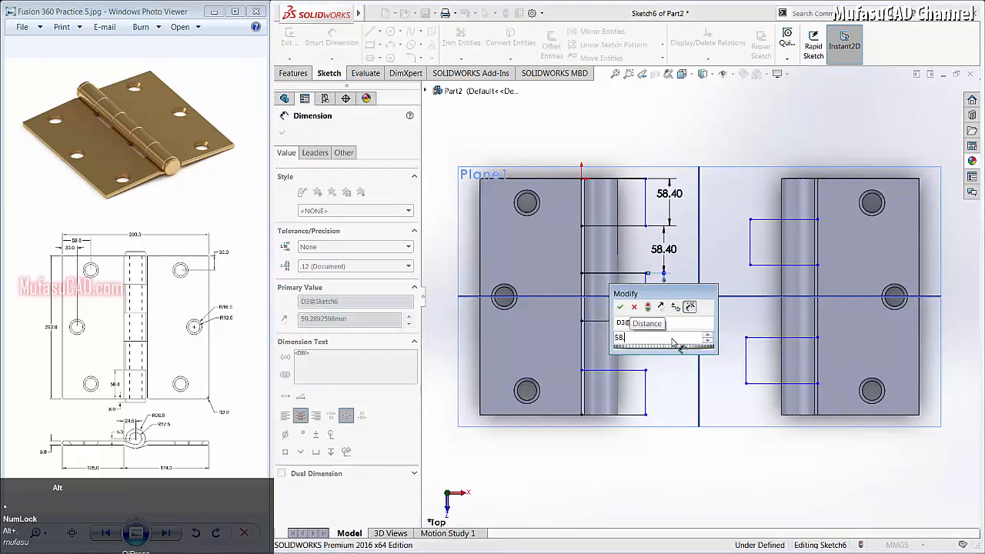
{"action": "type", "text": "4"}
{"action": "left_click", "coordinate": [620, 307]}
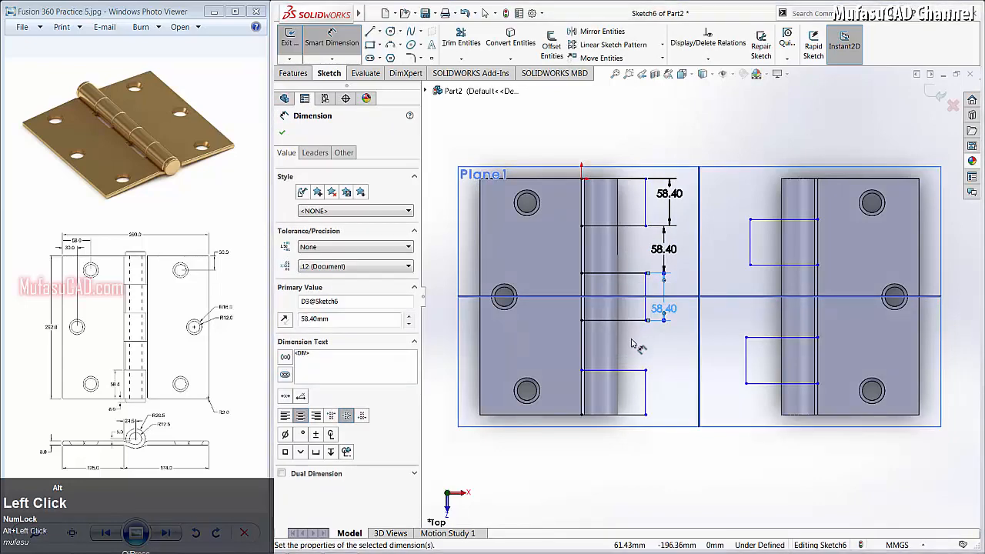
Set the gap between the middle and lowest rectangles on the original leaf's barrel to 58.4 mm.
{"action": "left_click", "coordinate": [621, 321]}
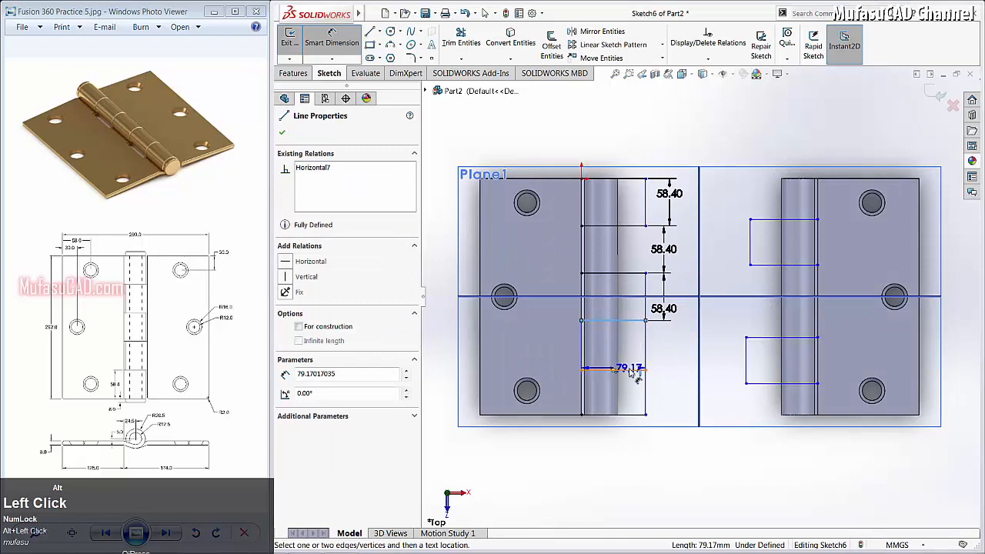
{"action": "left_click", "coordinate": [639, 371]}
{"action": "left_click", "coordinate": [667, 355]}
{"action": "type", "text": "5"}
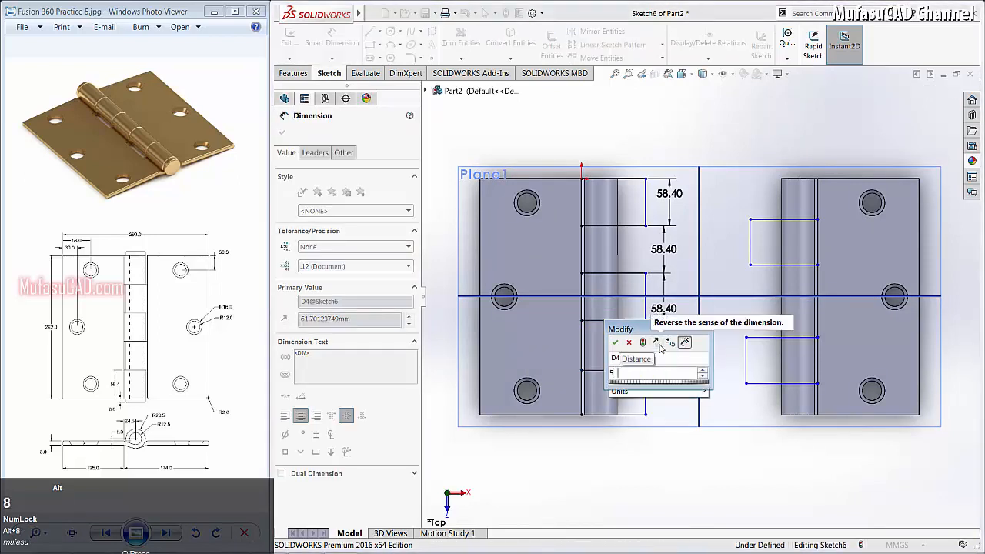
{"action": "type", "text": "8.4"}
{"action": "left_click", "coordinate": [615, 341]}
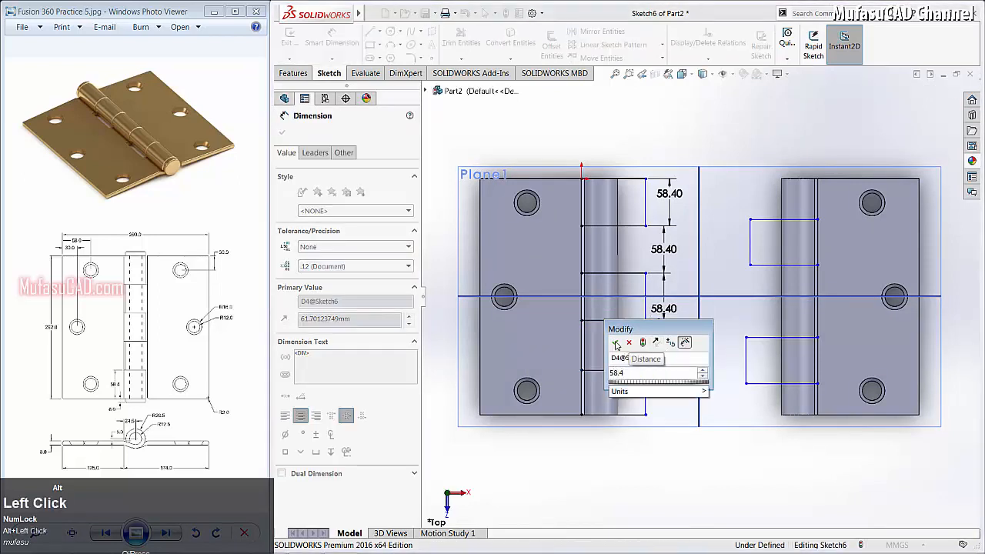
Set the distance from the mirrored barrel's upper end to its first rectangle to 58.4 mm.
{"action": "left_click", "coordinate": [774, 219]}
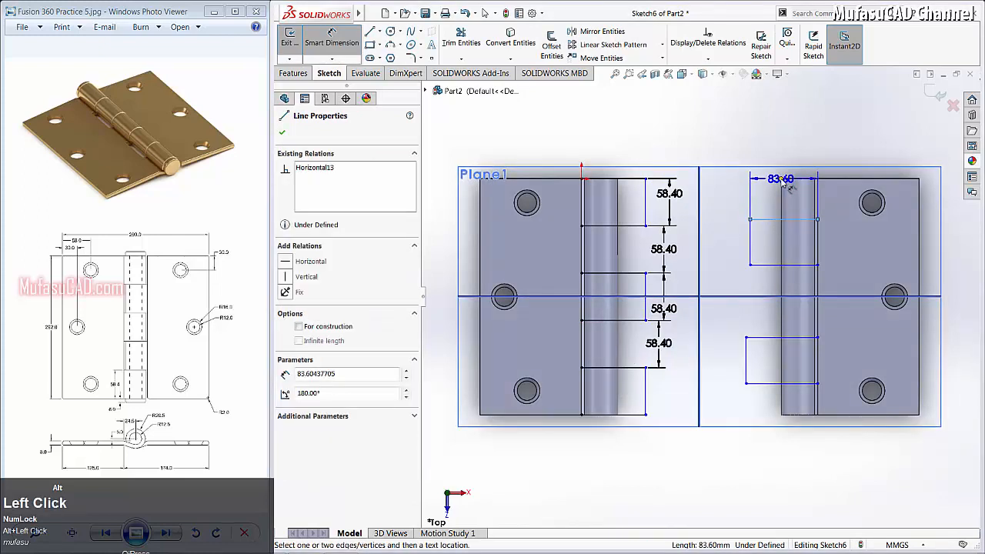
{"action": "left_click", "coordinate": [783, 179]}
{"action": "left_click", "coordinate": [743, 206]}
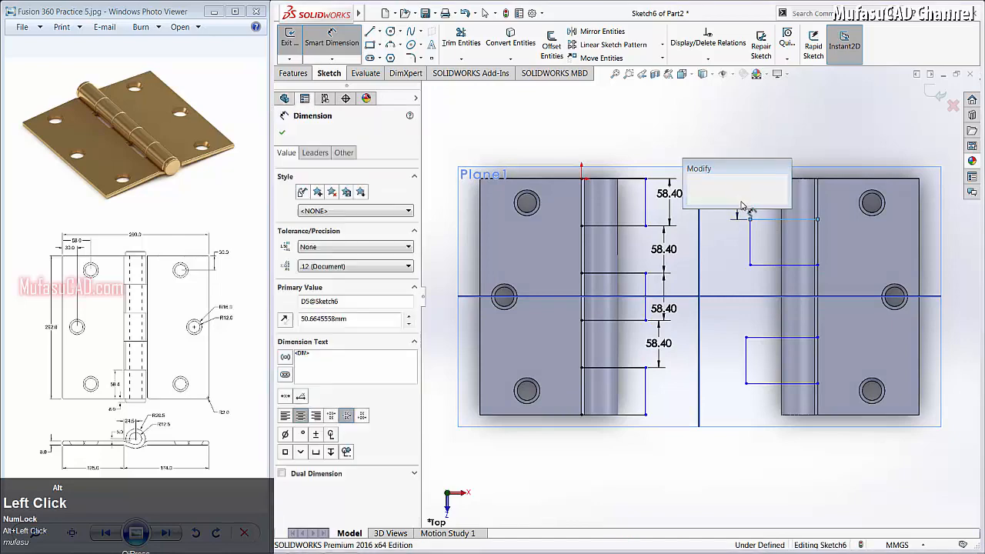
{"action": "type", "text": "58"}
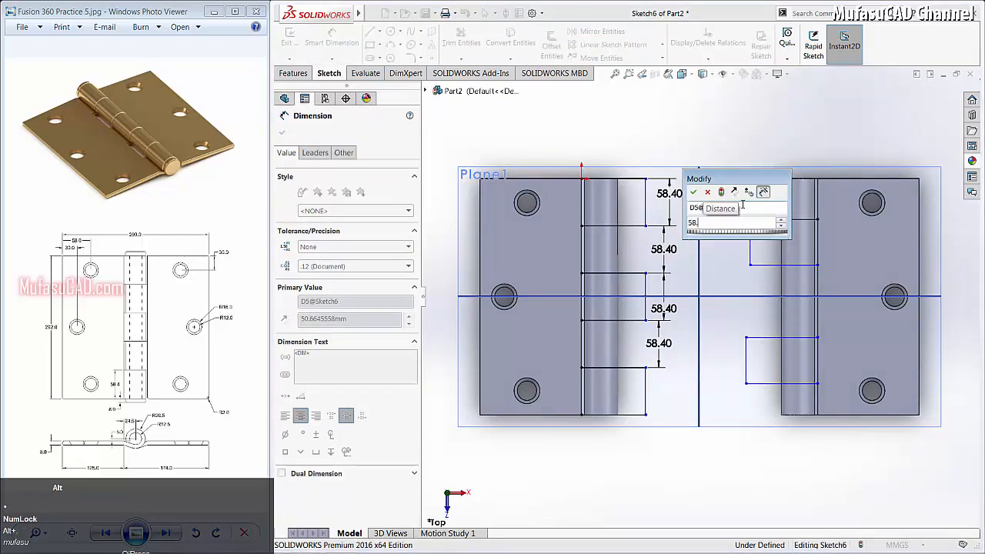
{"action": "type", "text": ".4"}
{"action": "left_click", "coordinate": [694, 191]}
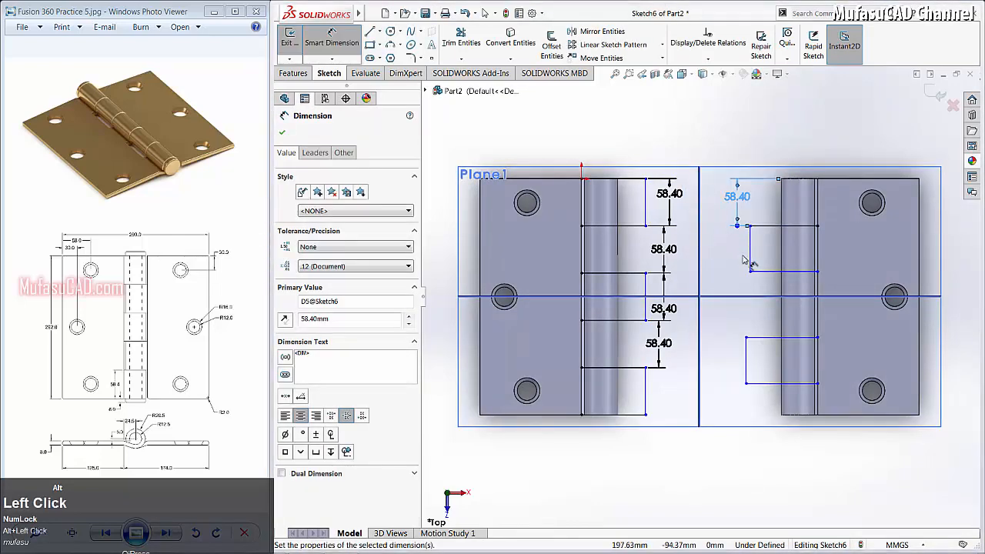
Dimension the height of the upper rectangle on the mirrored leaf's barrel as 58.4 mm.
{"action": "left_click", "coordinate": [751, 246]}
{"action": "left_click", "coordinate": [735, 260]}
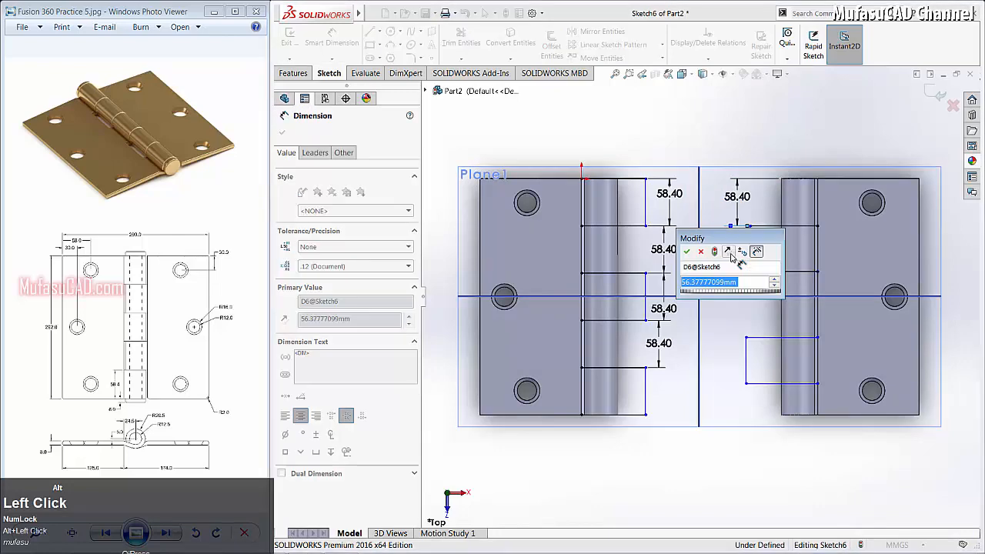
{"action": "type", "text": "58.4"}
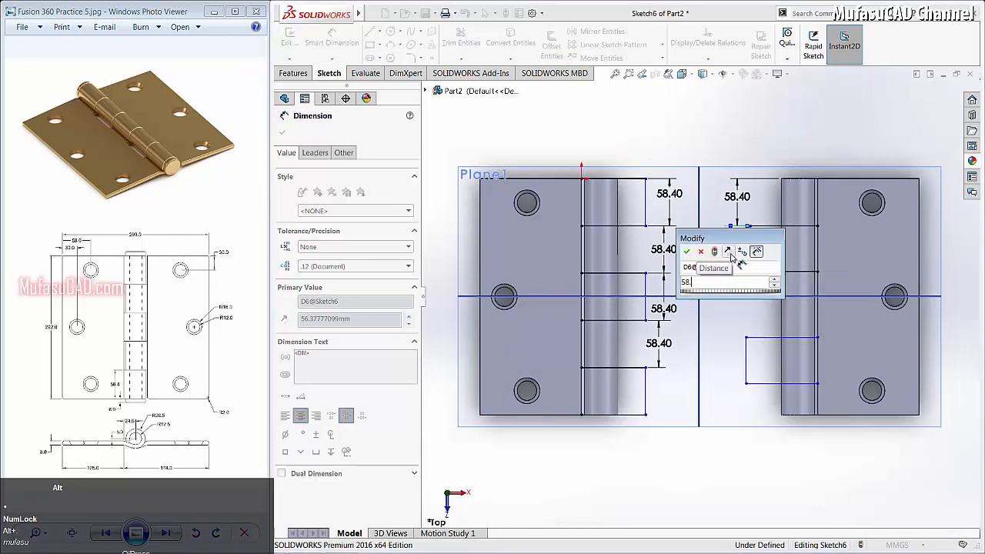
{"action": "left_click", "coordinate": [688, 253]}
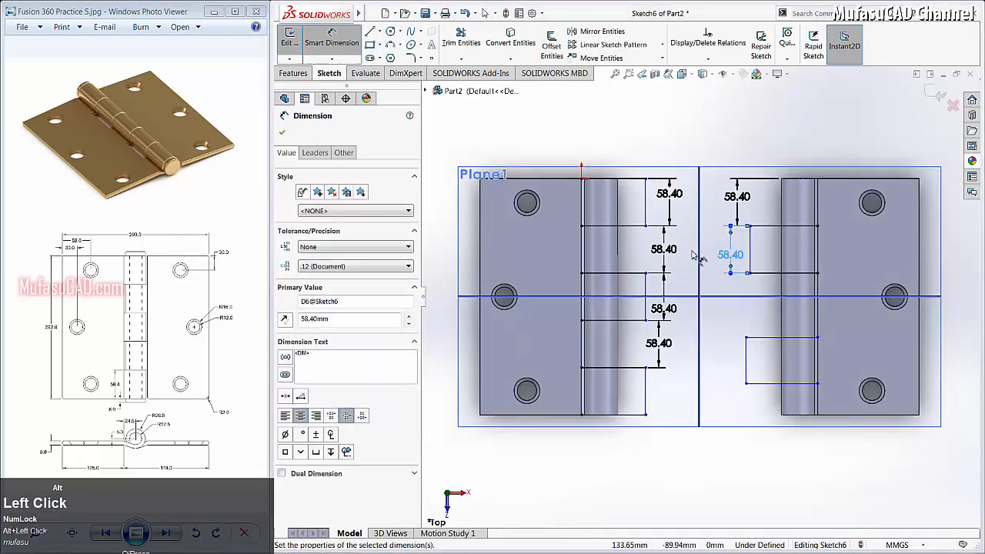
Set the gap between the two rectangles on the mirrored leaf's barrel to 58.4 mm.
{"action": "left_click", "coordinate": [764, 273]}
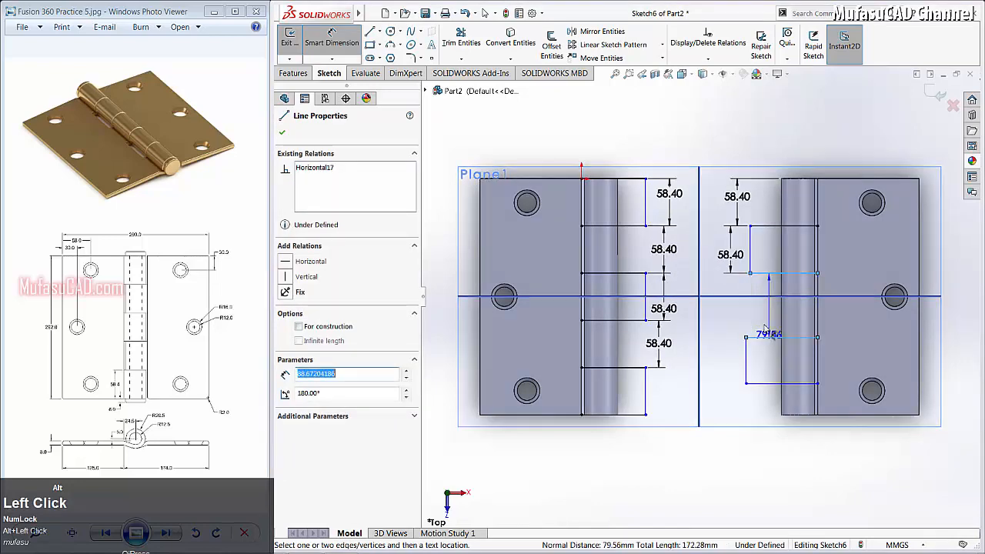
{"action": "left_click", "coordinate": [739, 313]}
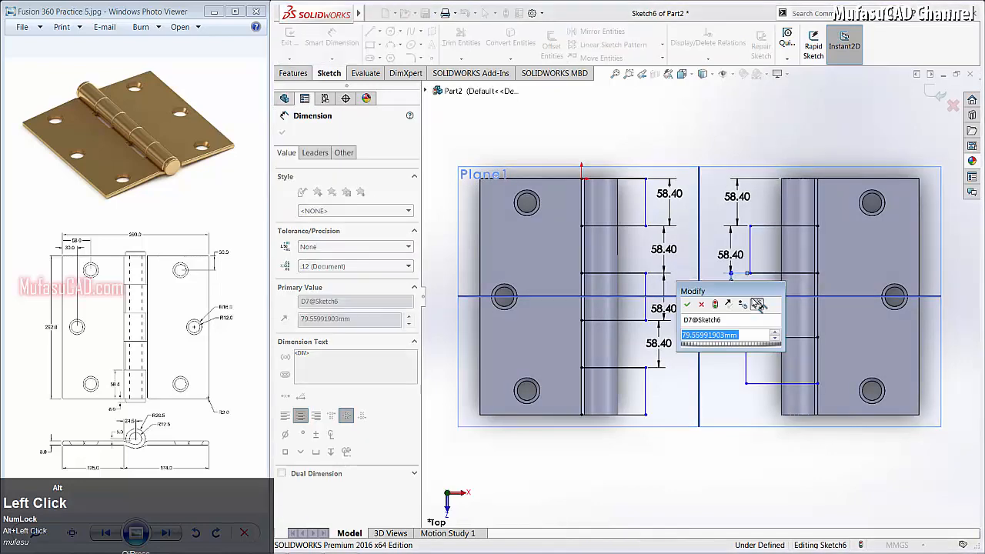
{"action": "type", "text": "58."}
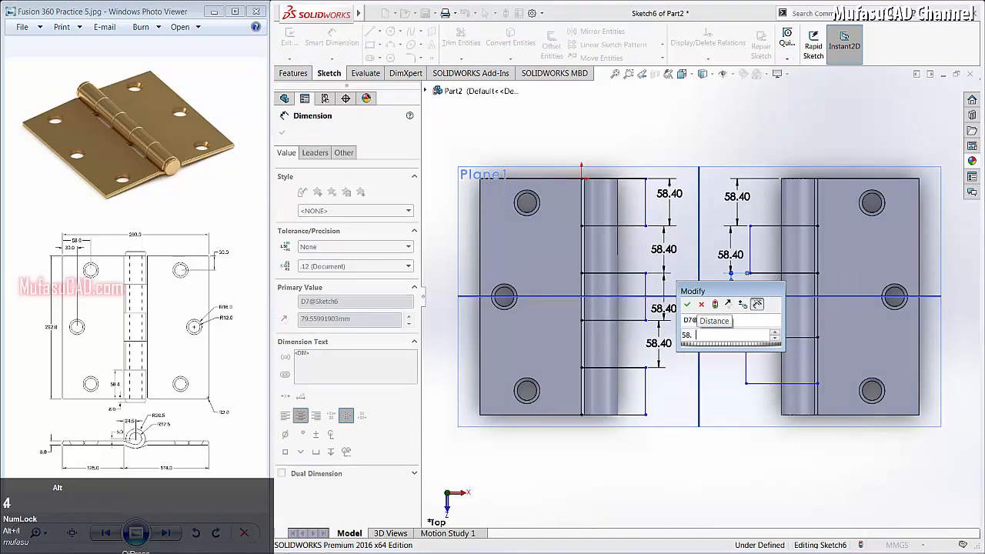
{"action": "type", "text": "4"}
{"action": "left_click", "coordinate": [688, 304]}
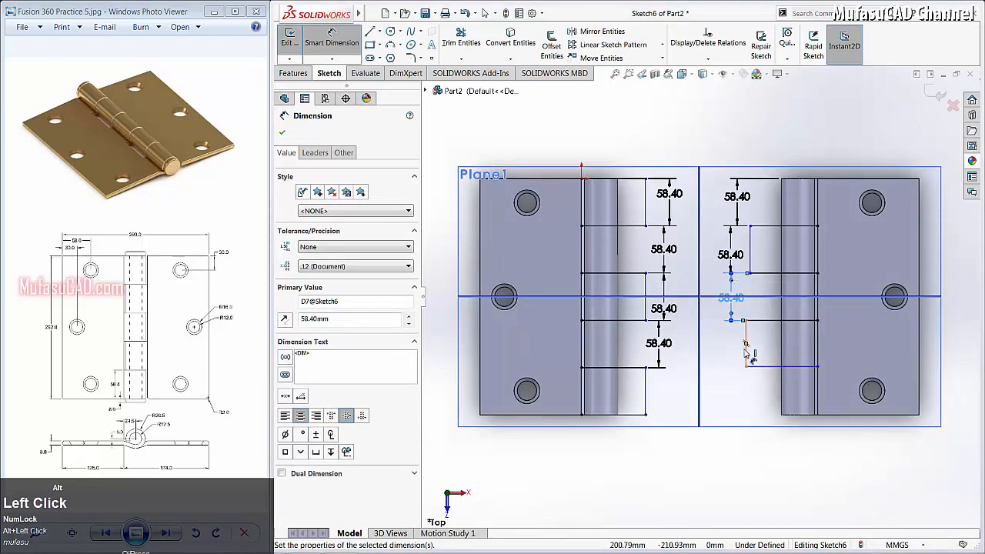
Dimension the height of the lower rectangle on the mirrored leaf's barrel as 58.4 mm.
{"action": "left_click", "coordinate": [746, 348]}
{"action": "left_click", "coordinate": [721, 356]}
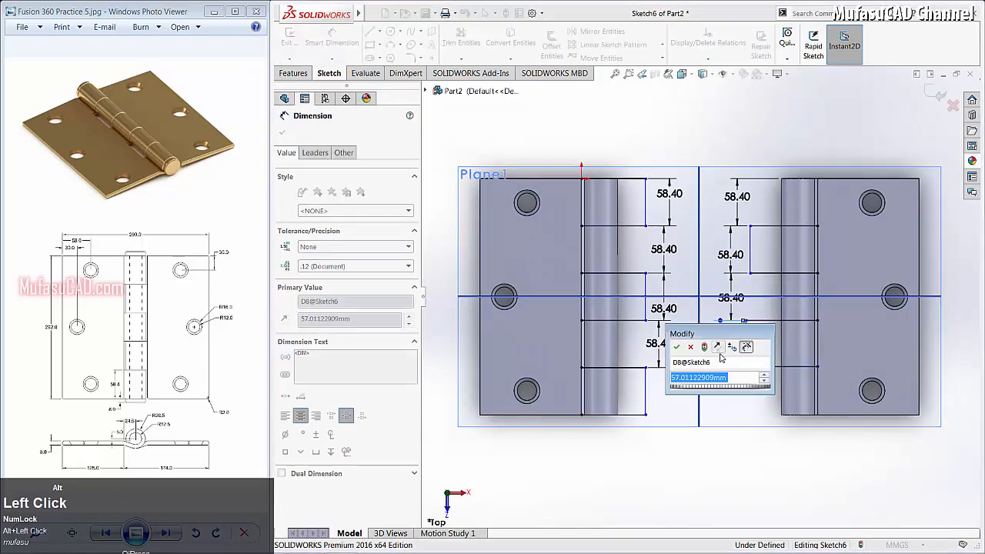
{"action": "type", "text": "58"}
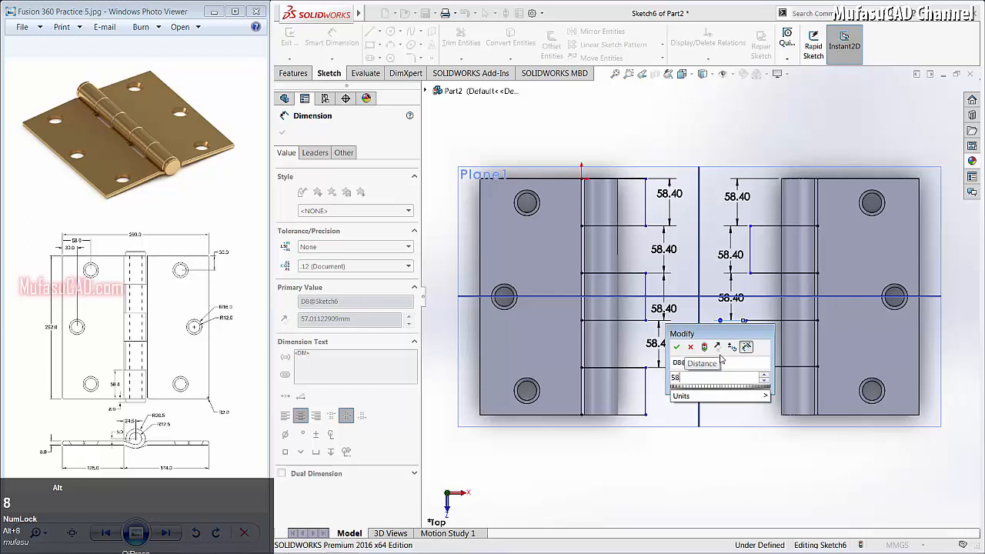
{"action": "type", "text": ".4"}
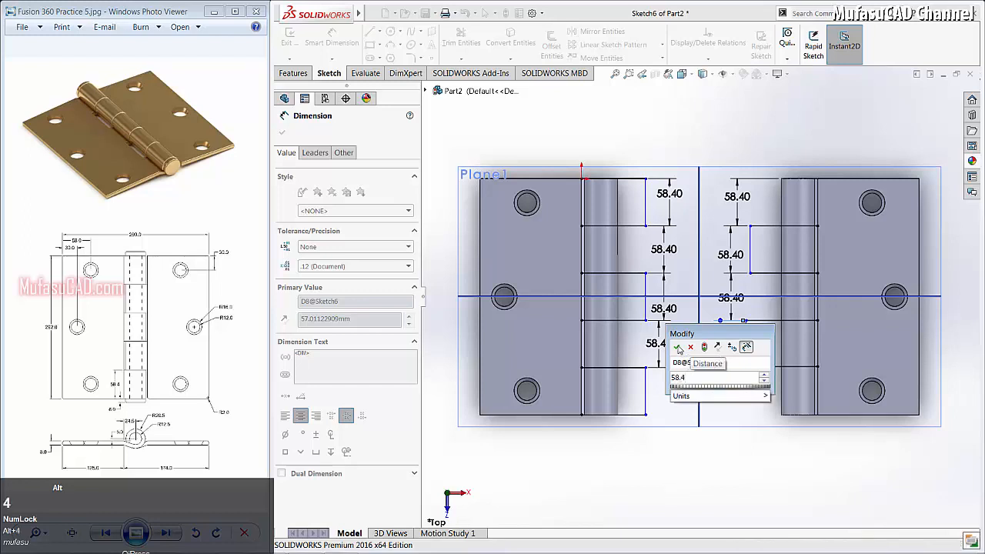
{"action": "left_click", "coordinate": [677, 348]}
{"action": "left_click", "coordinate": [707, 323]}
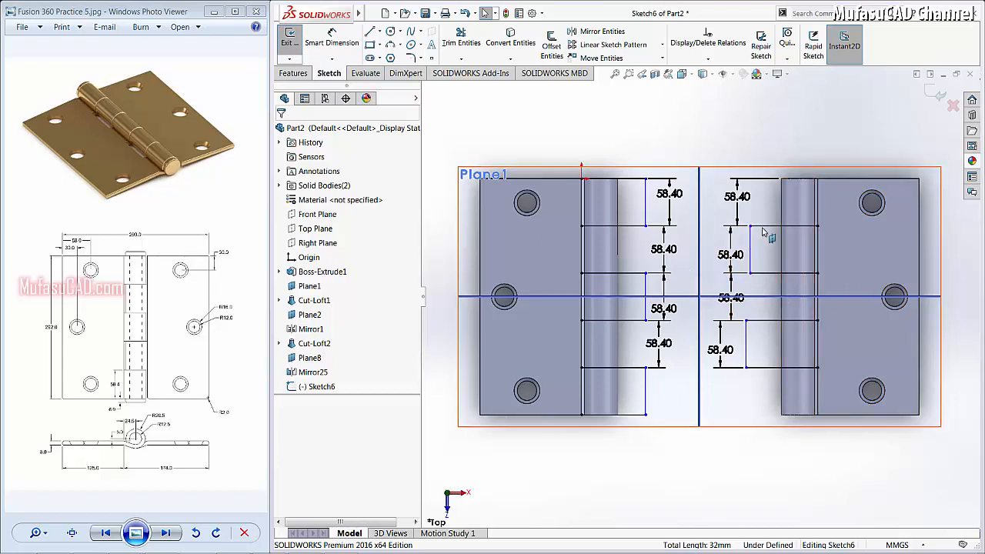
Cut the rectangles out of both leaves' barrels with a Mid Plane Extruded Cut 292 mm deep.
{"action": "left_click", "coordinate": [292, 74]}
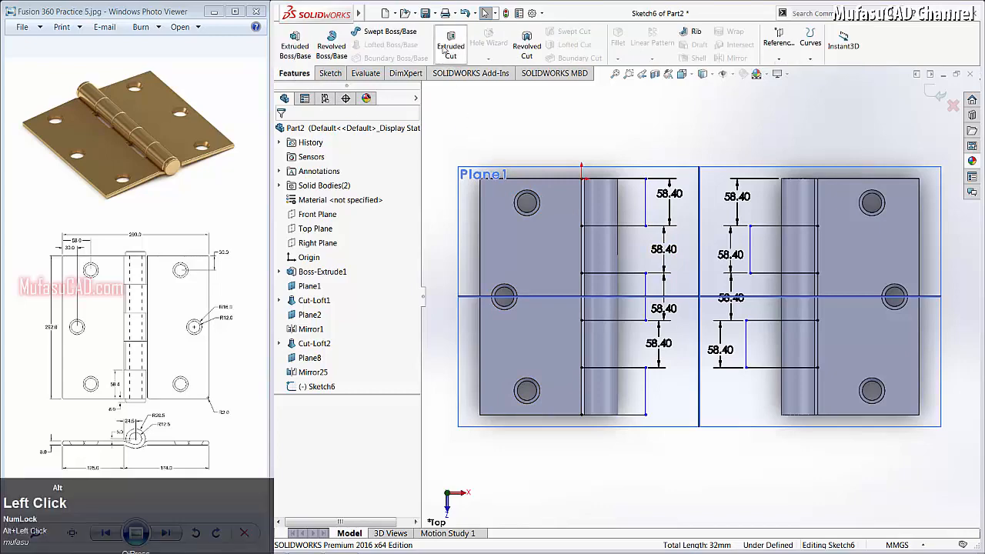
{"action": "left_click", "coordinate": [451, 46]}
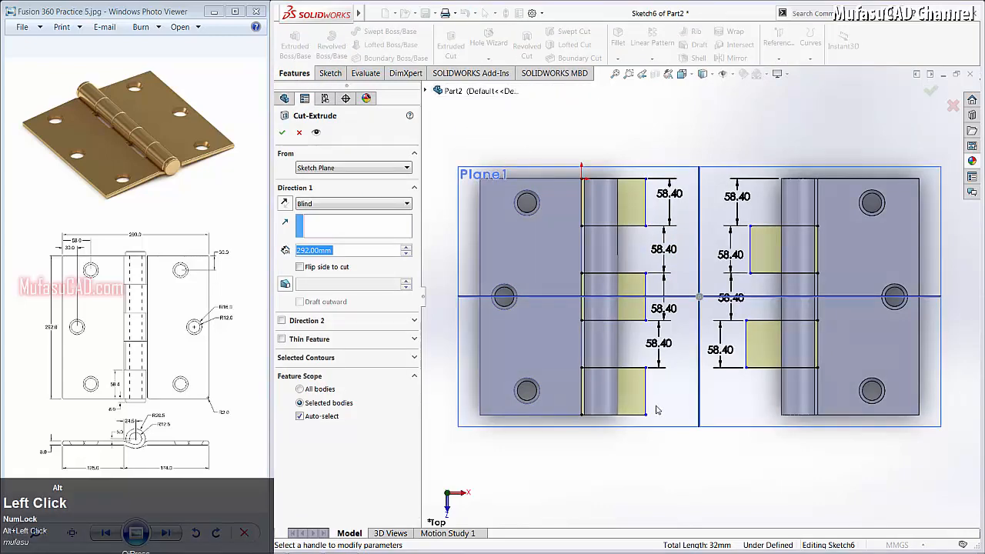
{"action": "middle_click_drag", "start_coordinate": [656, 406], "coordinate": [602, 293]}
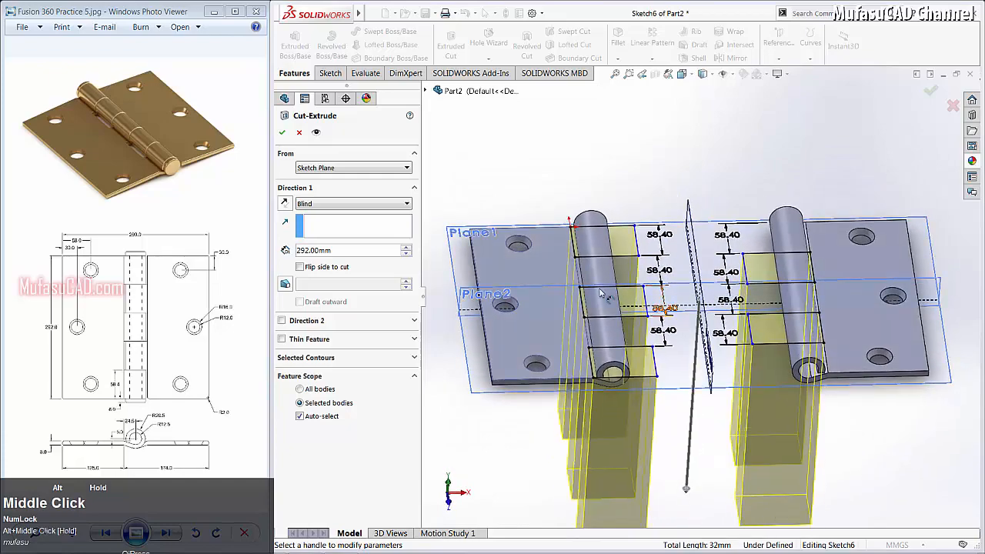
{"action": "left_click", "coordinate": [355, 202]}
{"action": "left_click", "coordinate": [332, 284]}
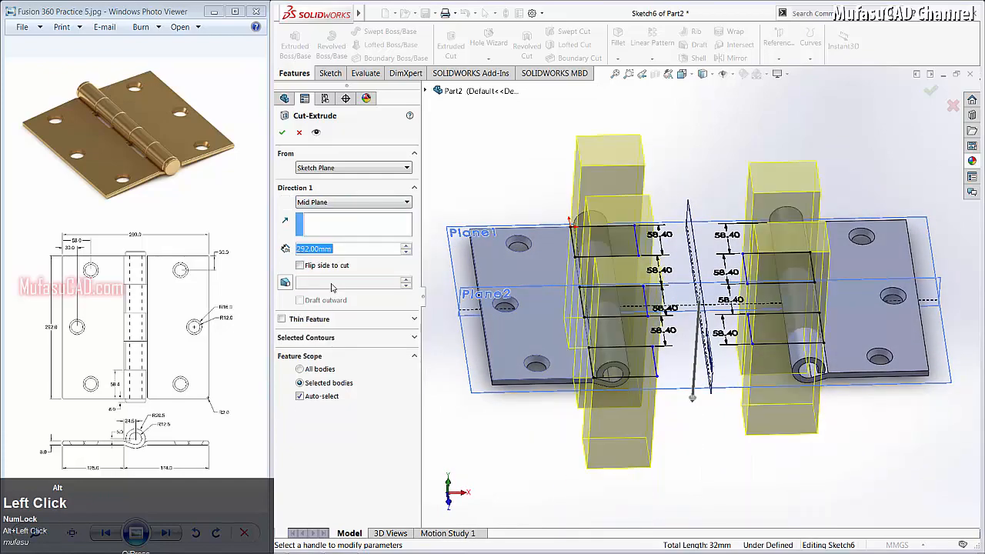
{"action": "left_click", "coordinate": [283, 133]}
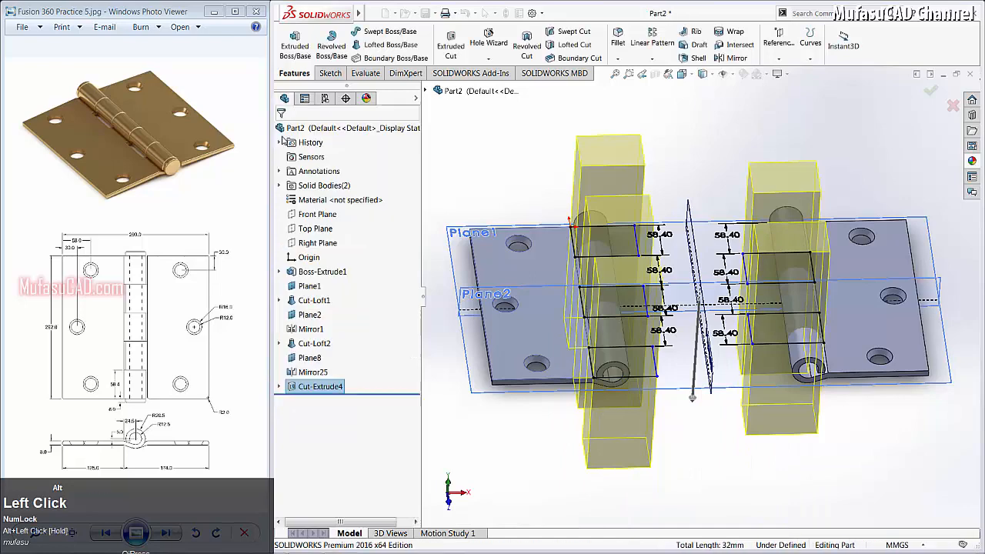
Choose the corner edges where one side of each of the original leaf's two knuckles meets the plate for a fillet.
{"action": "middle_click_drag", "start_coordinate": [690, 383], "coordinate": [642, 402], "text": "alt"}
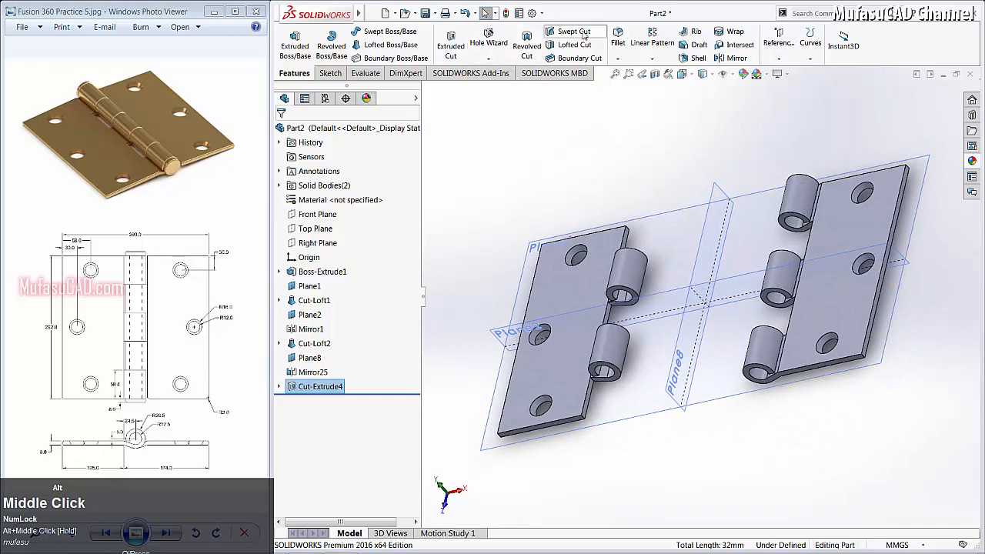
{"action": "left_click", "coordinate": [618, 39]}
{"action": "scroll", "coordinate": [596, 402], "scroll_direction": "down", "scroll_amount": 5}
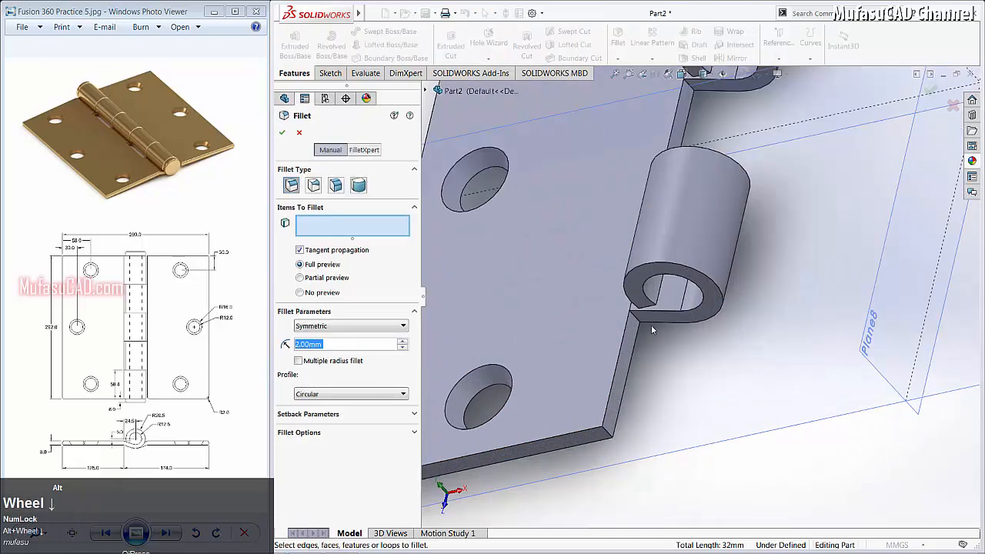
{"action": "left_click", "coordinate": [636, 319]}
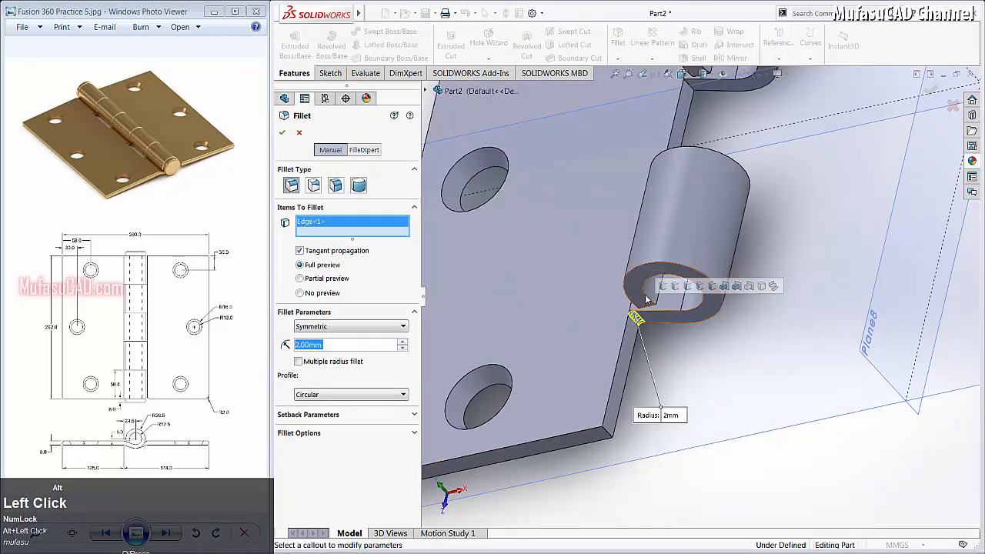
{"action": "left_click", "coordinate": [693, 91]}
{"action": "scroll", "coordinate": [693, 91], "scroll_direction": "down", "scroll_amount": 2}
{"action": "scroll", "coordinate": [678, 208], "scroll_direction": "up", "scroll_amount": 5}
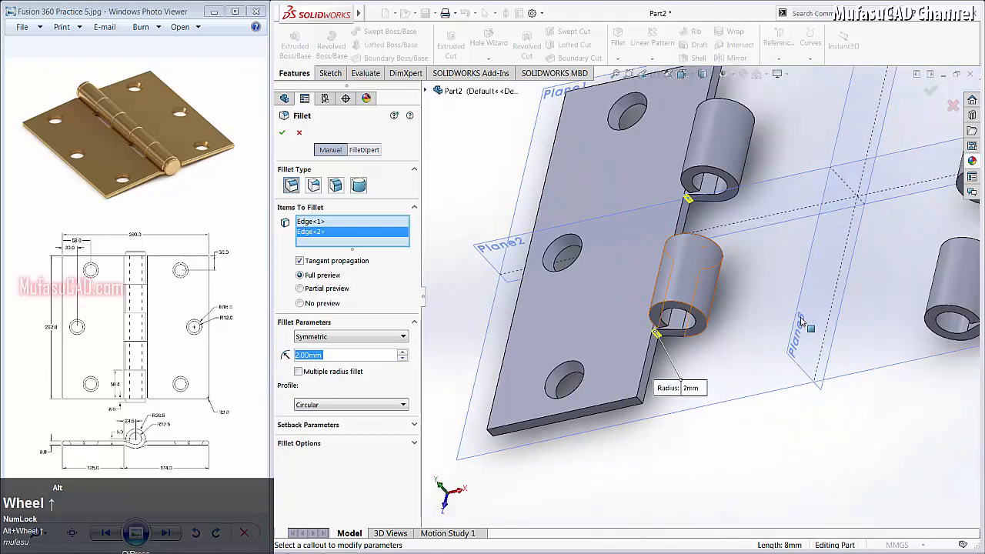
Add the corner edges on the other side of both knuckles and fillet the four selected edges with a 2 mm radius.
{"action": "middle_click_drag", "start_coordinate": [739, 331], "coordinate": [914, 274], "text": "alt"}
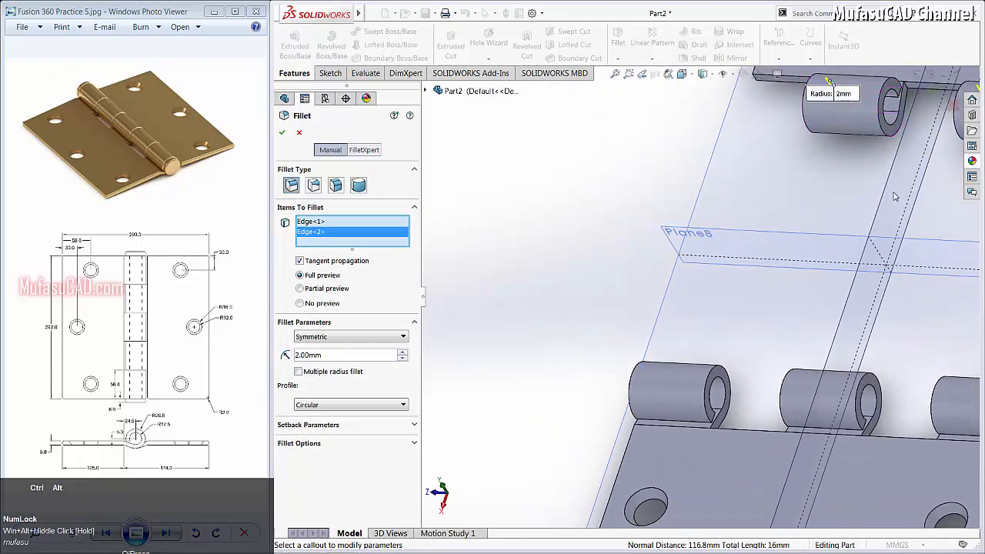
{"action": "middle_click_drag", "start_coordinate": [907, 204], "coordinate": [660, 293], "text": "ctrl+alt"}
{"action": "left_click", "coordinate": [723, 192]}
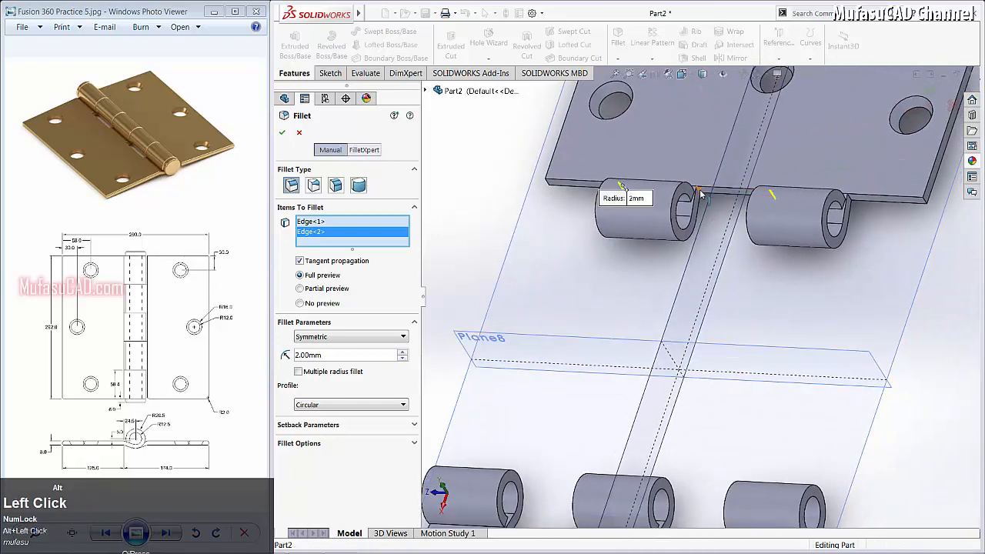
{"action": "left_click", "coordinate": [847, 206]}
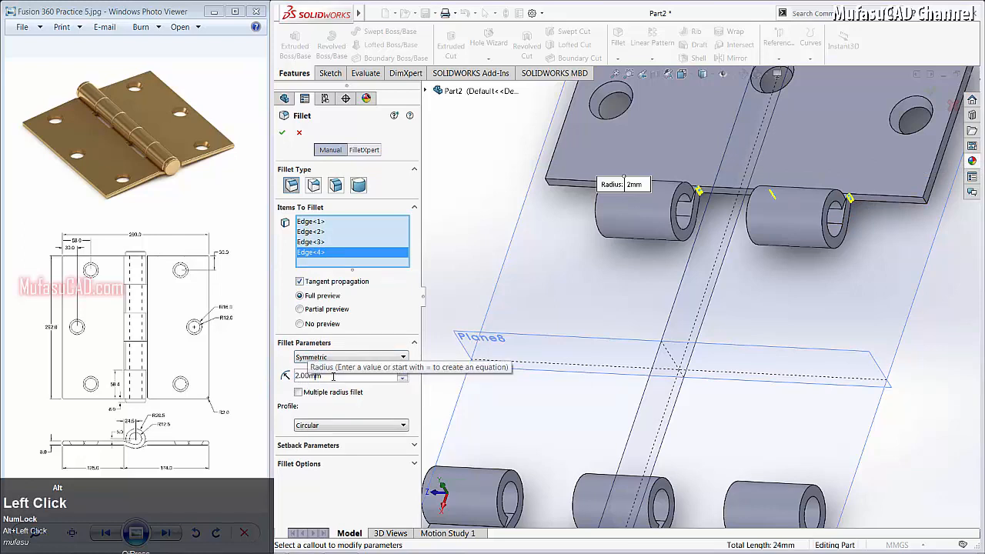
{"action": "type", "text": "2"}
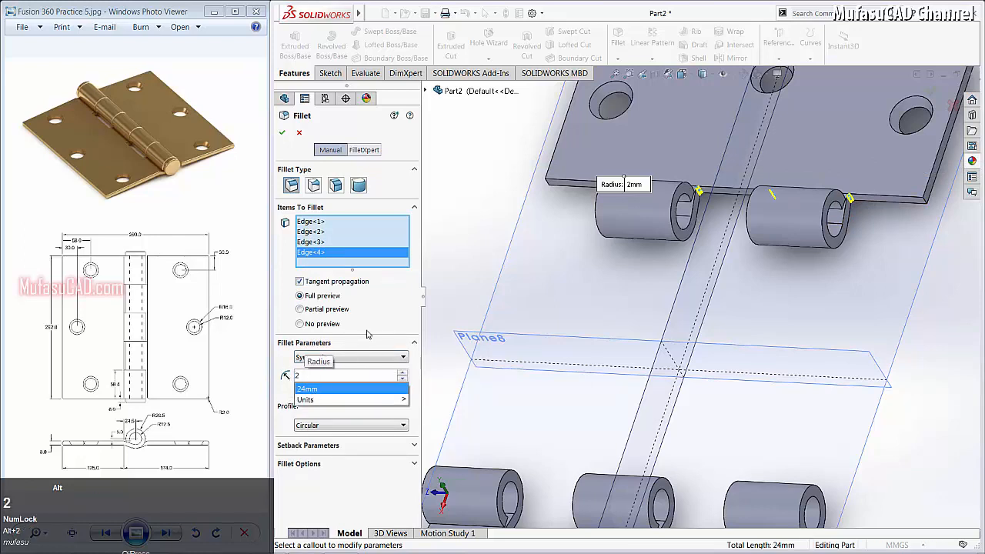
{"action": "left_click", "coordinate": [365, 342]}
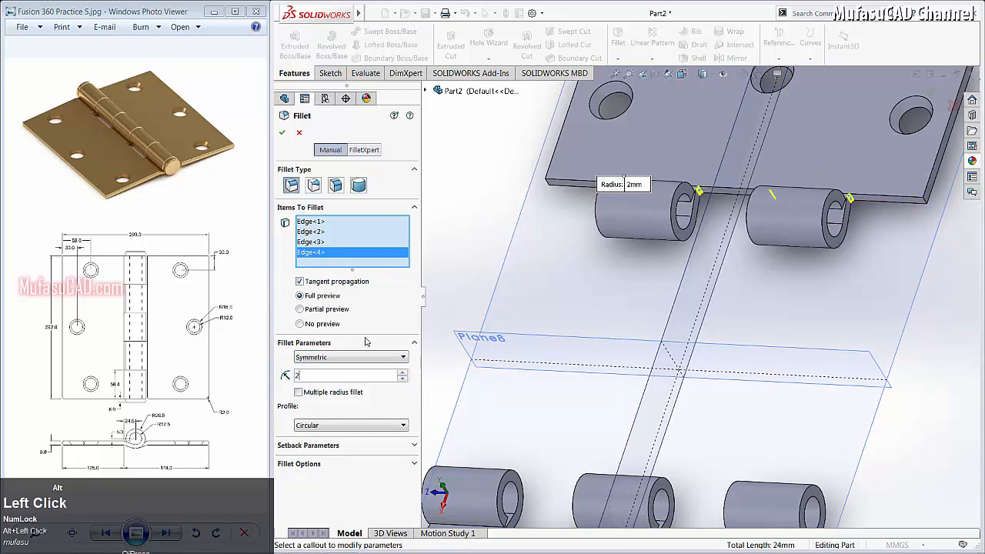
{"action": "left_click", "coordinate": [282, 133]}
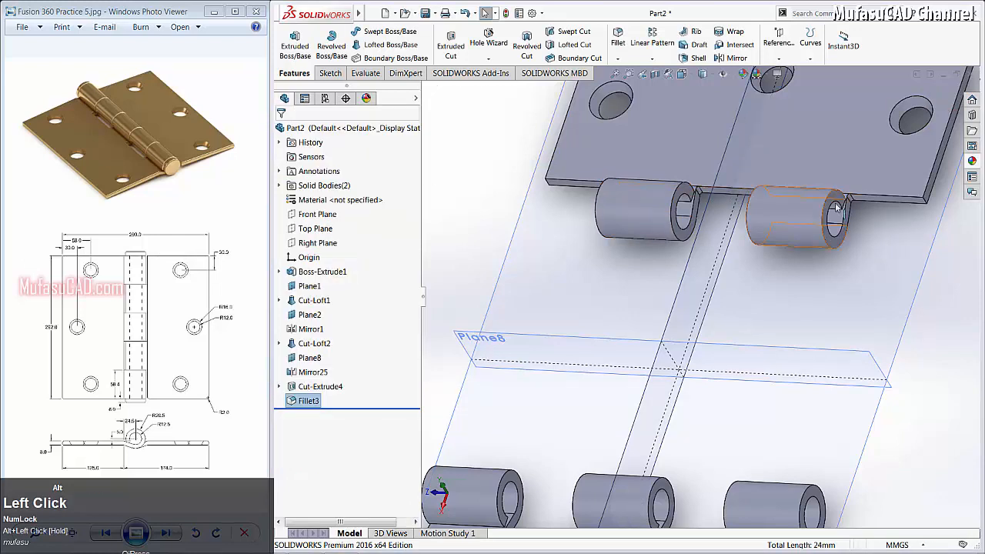
Set up a 2 mm fillet on the outer and inner edges of a knuckle end face bordering the original leaf's middle notch.
{"action": "left_click", "coordinate": [618, 39]}
{"action": "scroll", "coordinate": [714, 185], "scroll_direction": "down", "scroll_amount": 3}
{"action": "scroll", "coordinate": [714, 184], "scroll_direction": "down", "scroll_amount": 2}
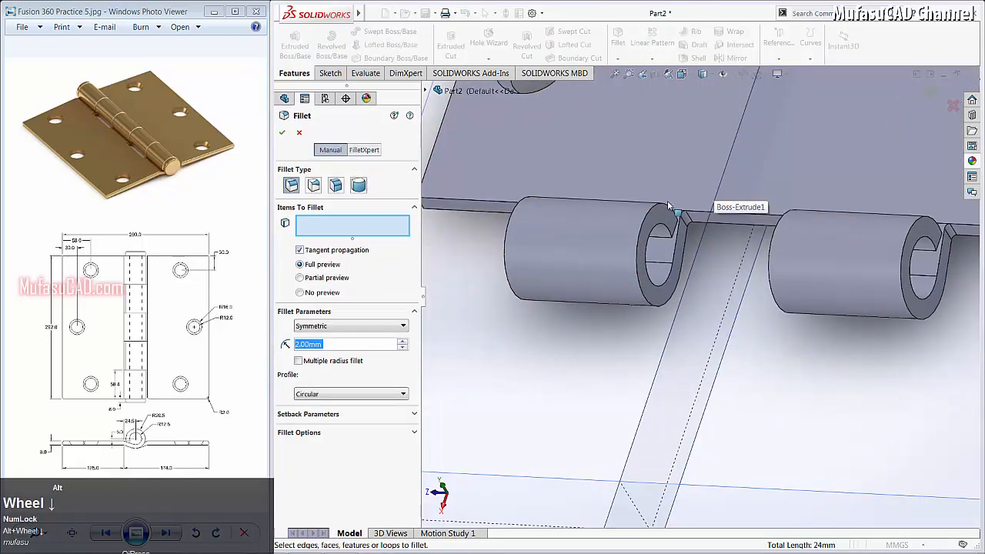
{"action": "left_click", "coordinate": [666, 224]}
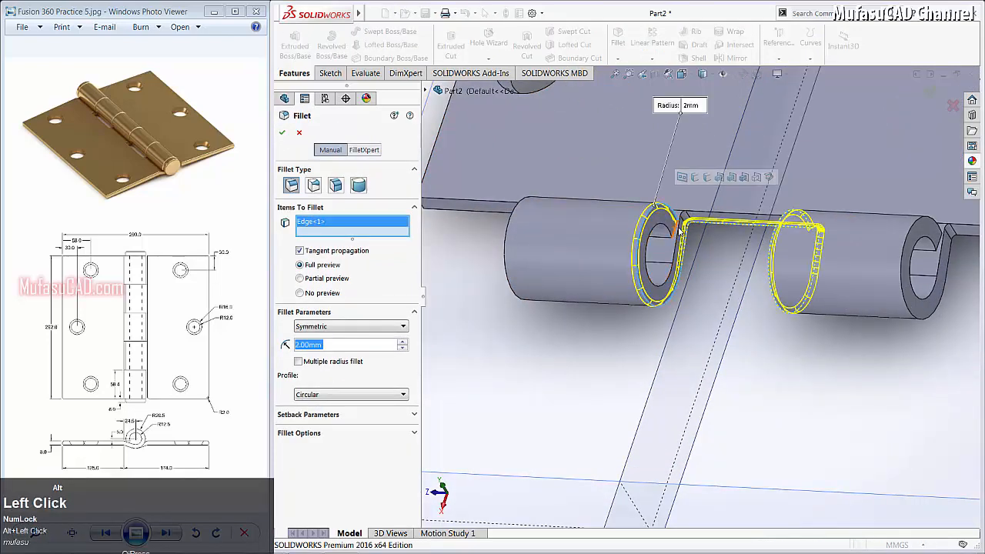
{"action": "left_click", "coordinate": [669, 233]}
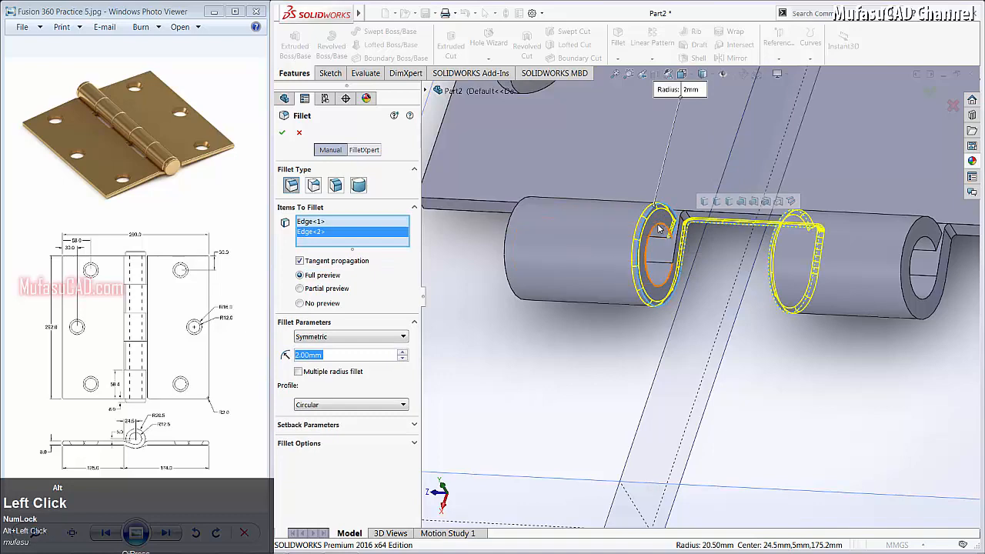
{"action": "left_click", "coordinate": [660, 231]}
{"action": "middle_click_drag", "start_coordinate": [660, 231], "coordinate": [793, 291], "text": "alt"}
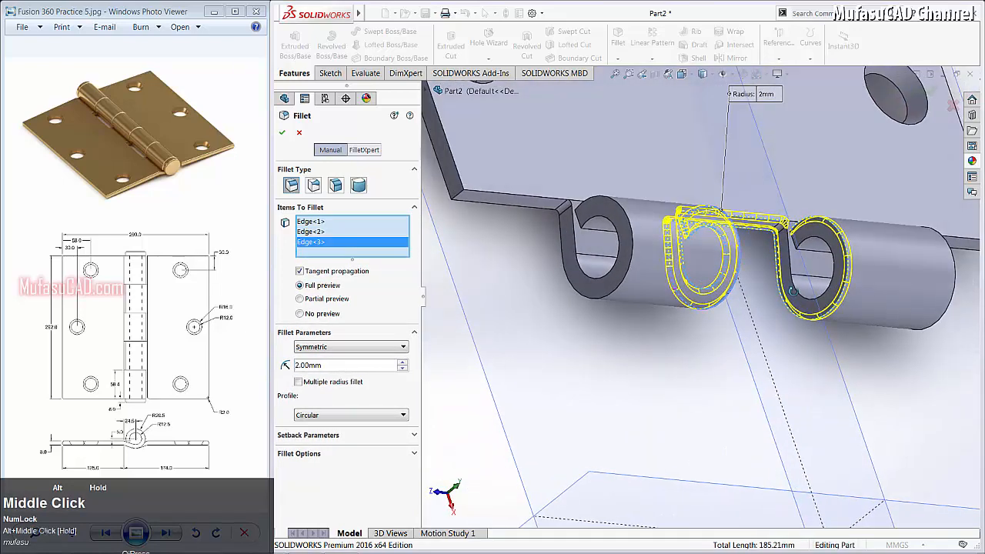
Include the edges of the facing knuckle's end face and of the first knuckle's opposite end face in the 2 mm fillet.
{"action": "left_click", "coordinate": [797, 244]}
{"action": "left_click", "coordinate": [819, 242]}
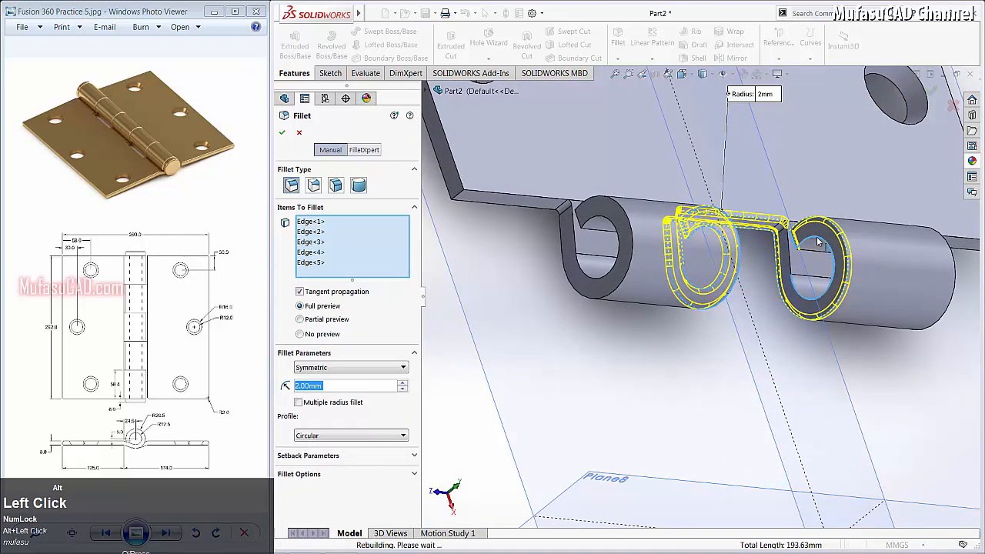
{"action": "left_click", "coordinate": [608, 209]}
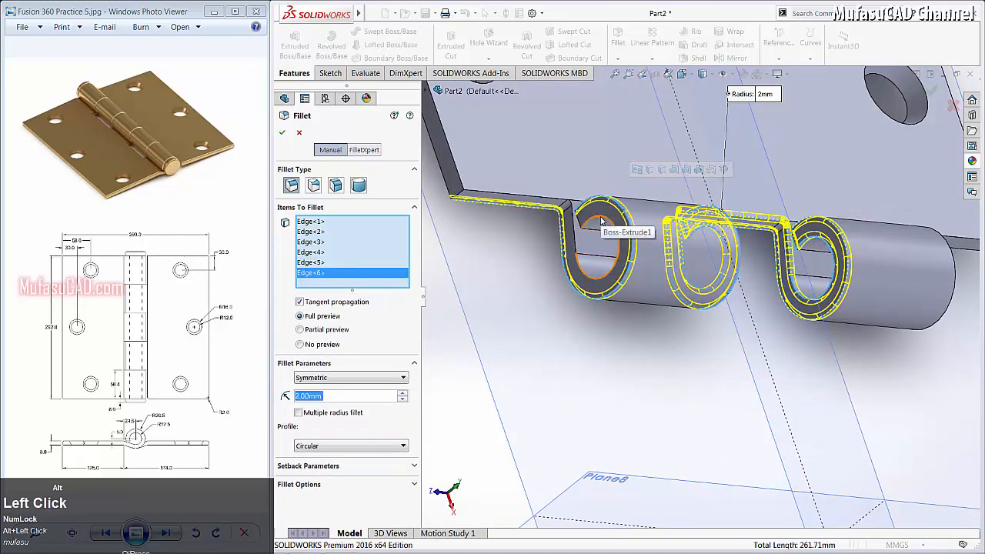
{"action": "left_click", "coordinate": [603, 222]}
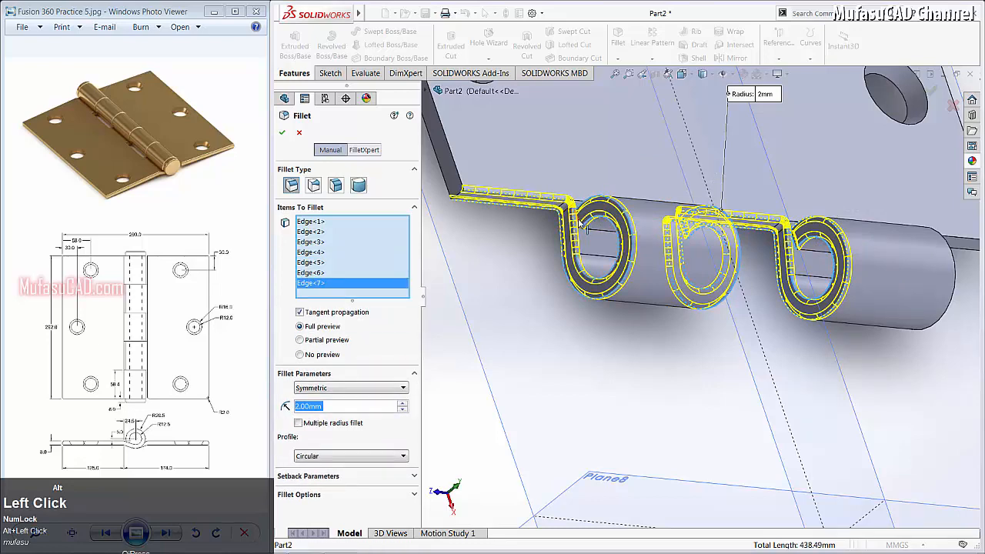
Add the plate's end edges beside the original leaf's first knuckle to the 2 mm fillet selection.
{"action": "left_click", "coordinate": [460, 174]}
{"action": "left_click", "coordinate": [451, 174]}
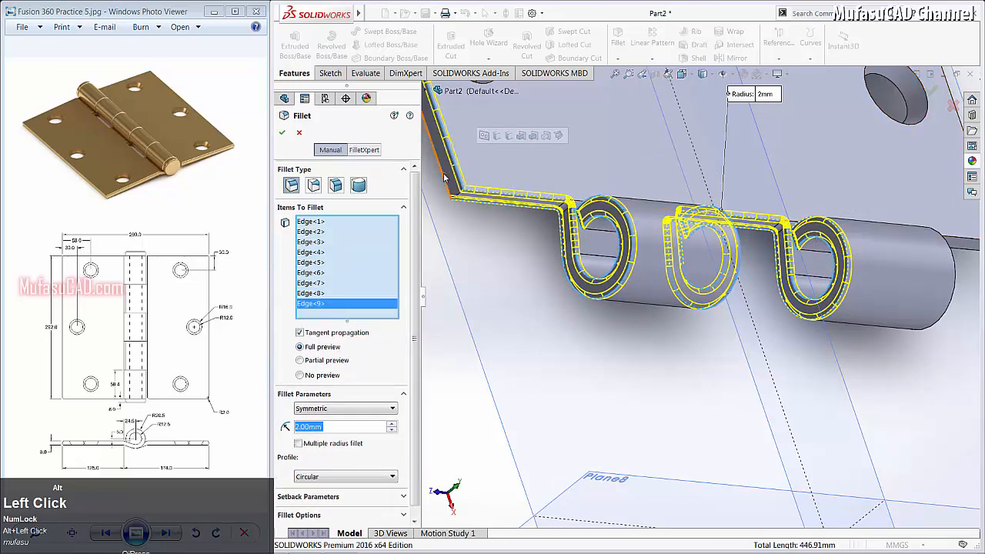
{"action": "left_click", "coordinate": [444, 178]}
{"action": "scroll", "coordinate": [675, 282], "scroll_direction": "up", "scroll_amount": 4}
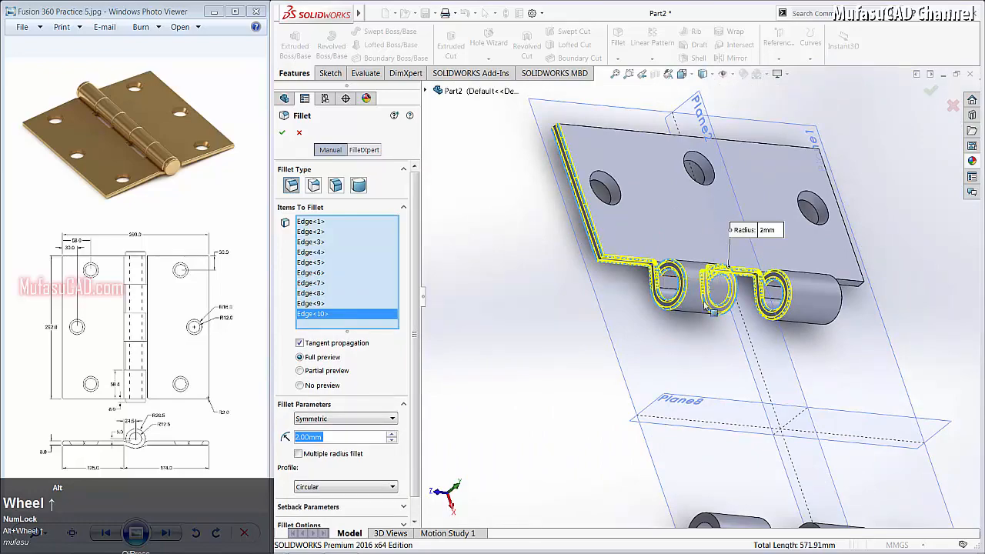
Include the last knuckle's remaining end-face edges and the adjoining plate end edges of the original leaf in the 2 mm fillet.
{"action": "middle_click_drag", "start_coordinate": [713, 344], "coordinate": [592, 300]}
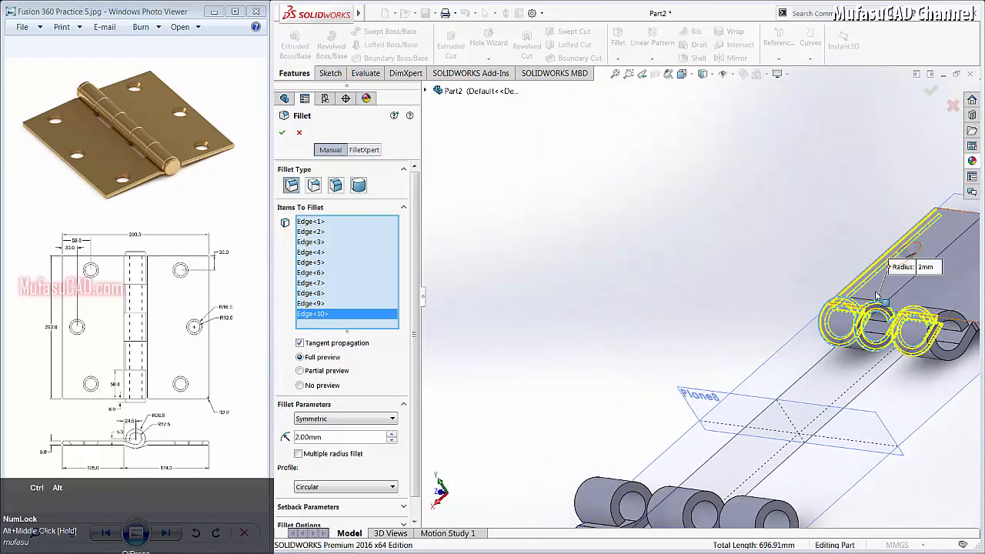
{"action": "middle_click_drag", "start_coordinate": [877, 296], "coordinate": [689, 350]}
{"action": "scroll", "coordinate": [685, 350], "scroll_direction": "down", "scroll_amount": 4}
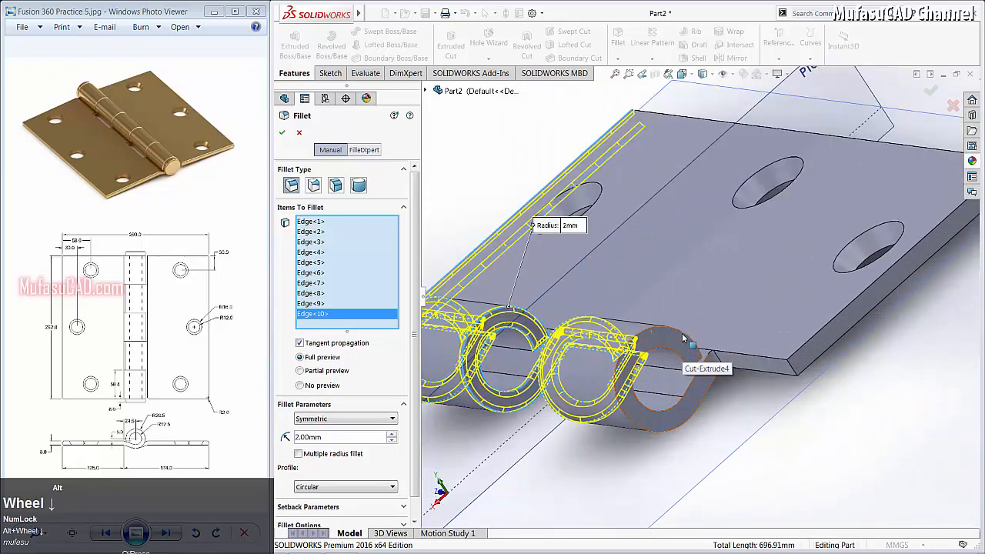
{"action": "left_click", "coordinate": [692, 361]}
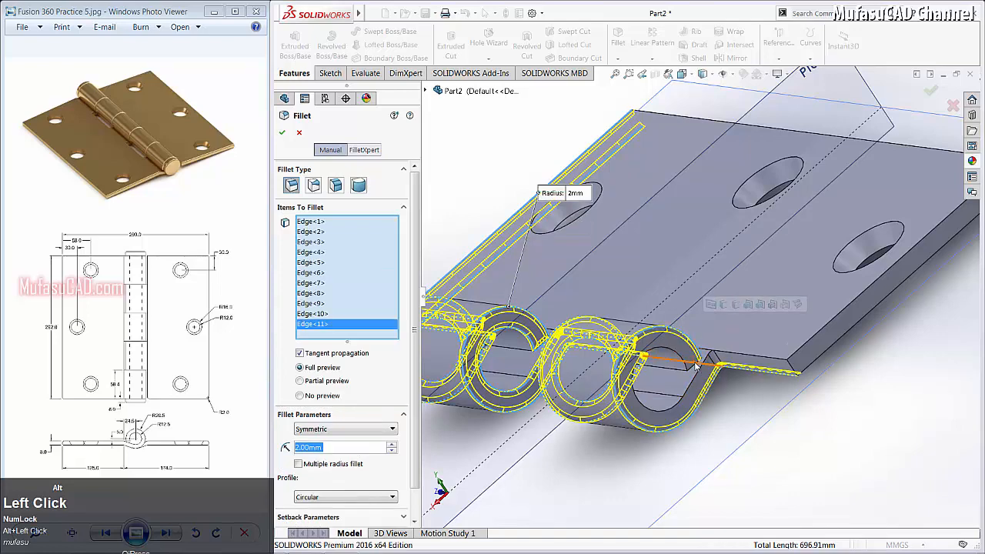
{"action": "left_click", "coordinate": [680, 361]}
{"action": "left_click", "coordinate": [701, 362]}
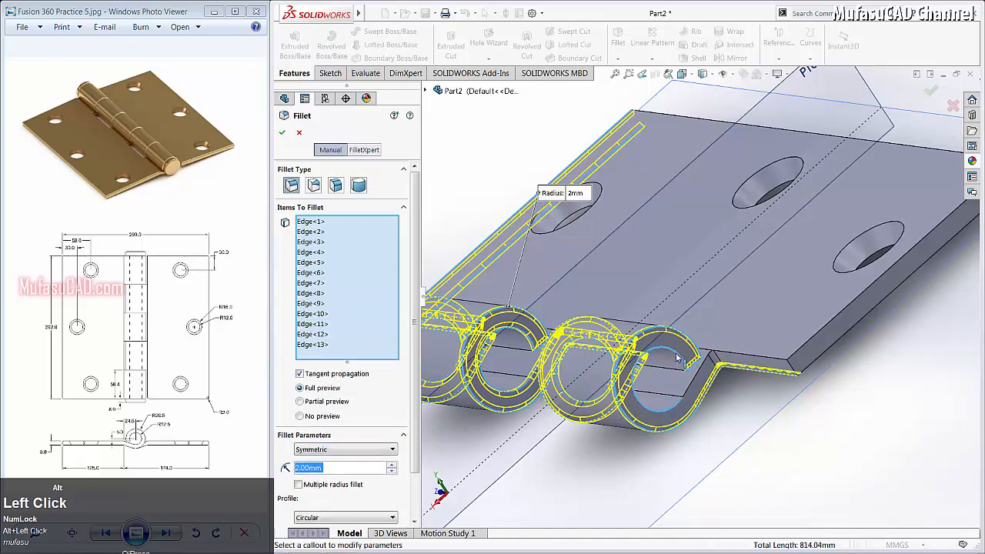
{"action": "left_click", "coordinate": [801, 357]}
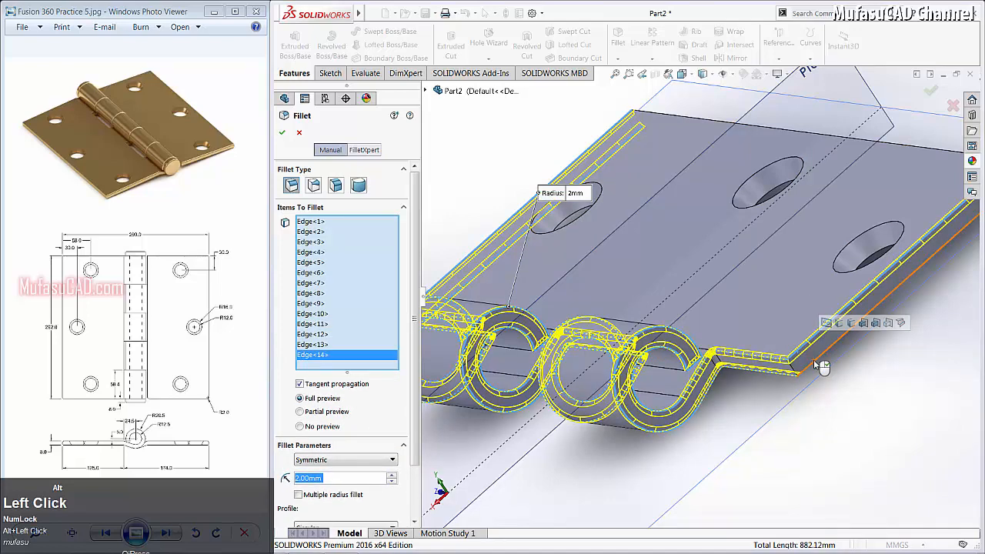
{"action": "left_click", "coordinate": [816, 362]}
Add the original leaf's long outer edges, opposite the knuckles, and apply the 2 mm fillet.
{"action": "scroll", "coordinate": [818, 360], "scroll_direction": "up", "scroll_amount": 5}
{"action": "middle_click_drag", "start_coordinate": [818, 346], "coordinate": [830, 271], "text": "ctrl"}
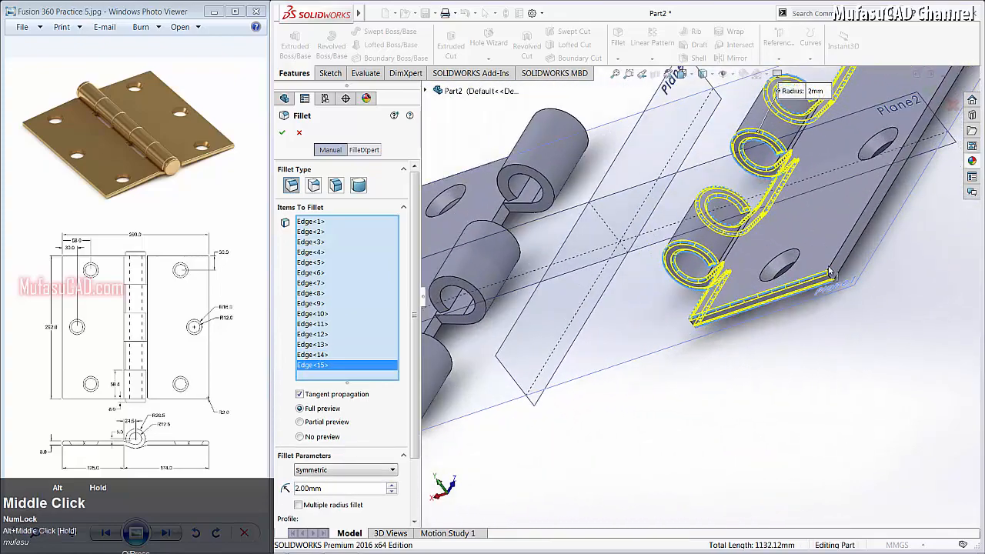
{"action": "left_click", "coordinate": [847, 262]}
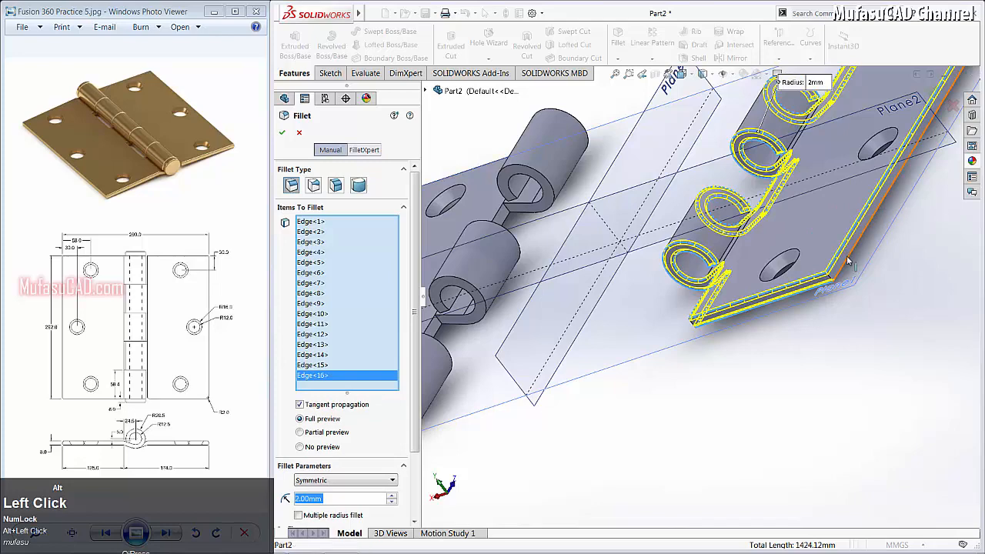
{"action": "left_click", "coordinate": [849, 262]}
{"action": "scroll", "coordinate": [823, 231], "scroll_direction": "up", "scroll_amount": 3, "text": "alt"}
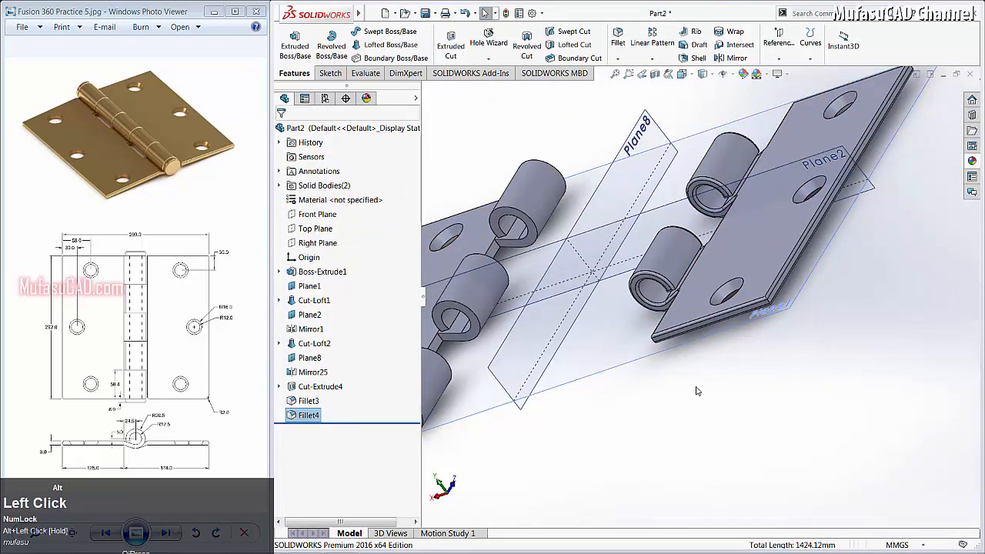
Fillet the four corner edges where the mirrored leaf's knuckles meet the plate at its two notches with a 2 mm radius.
{"action": "middle_click_drag", "start_coordinate": [699, 391], "coordinate": [662, 261], "text": "alt"}
{"action": "scroll", "coordinate": [665, 260], "scroll_direction": "down", "scroll_amount": 5, "text": "alt"}
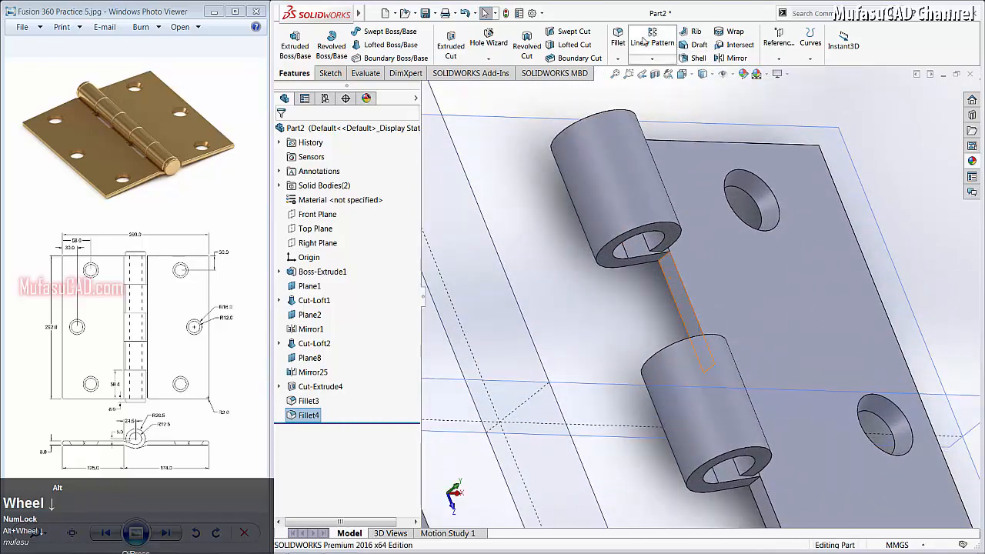
{"action": "left_click", "coordinate": [618, 38]}
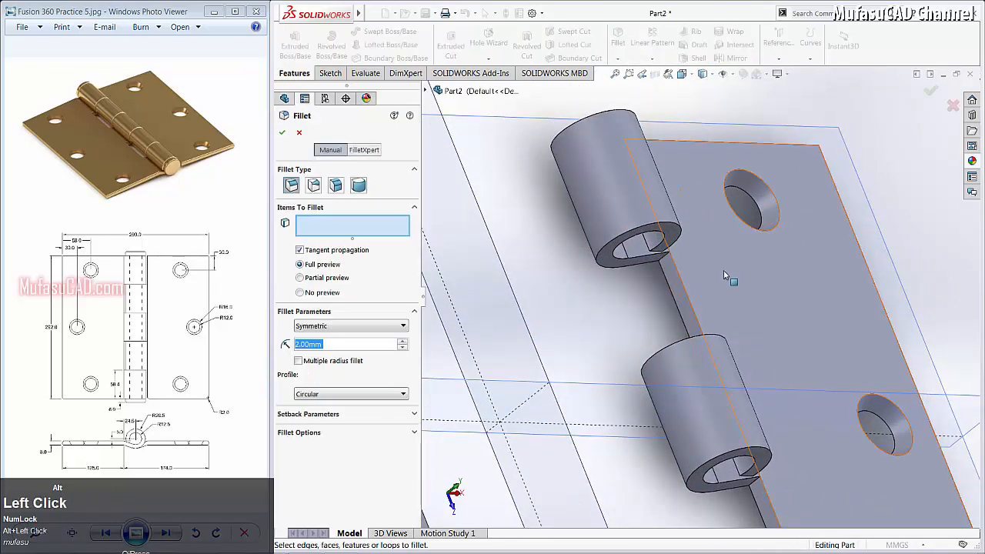
{"action": "left_click", "coordinate": [667, 260]}
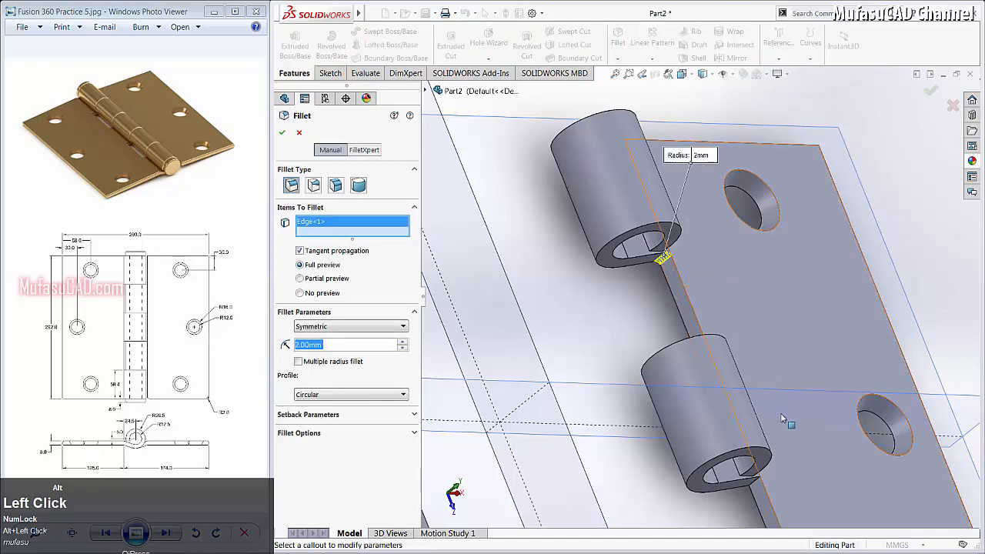
{"action": "left_click", "coordinate": [755, 488]}
{"action": "middle_click_drag", "start_coordinate": [599, 381], "coordinate": [566, 260], "text": "alt"}
{"action": "left_click", "coordinate": [542, 190]}
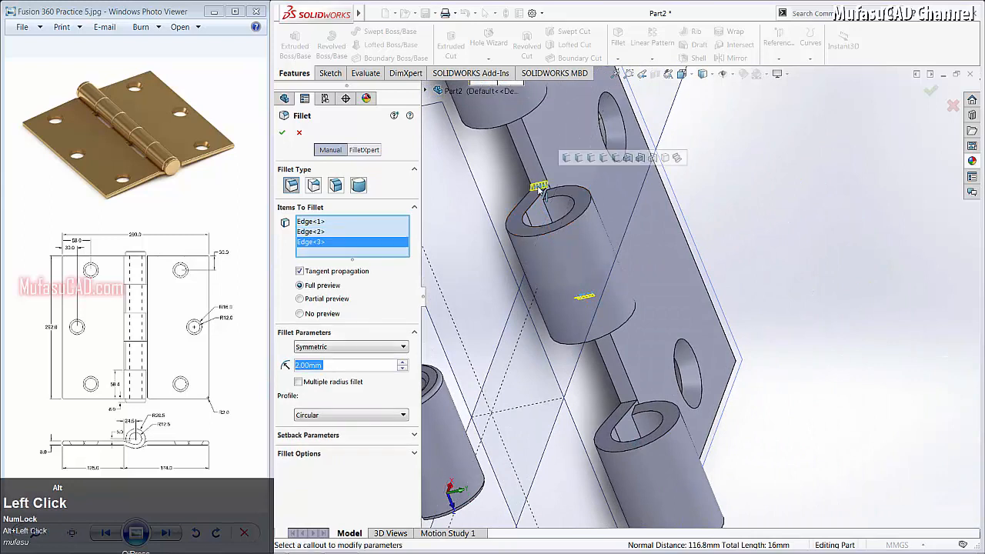
{"action": "left_click", "coordinate": [632, 408]}
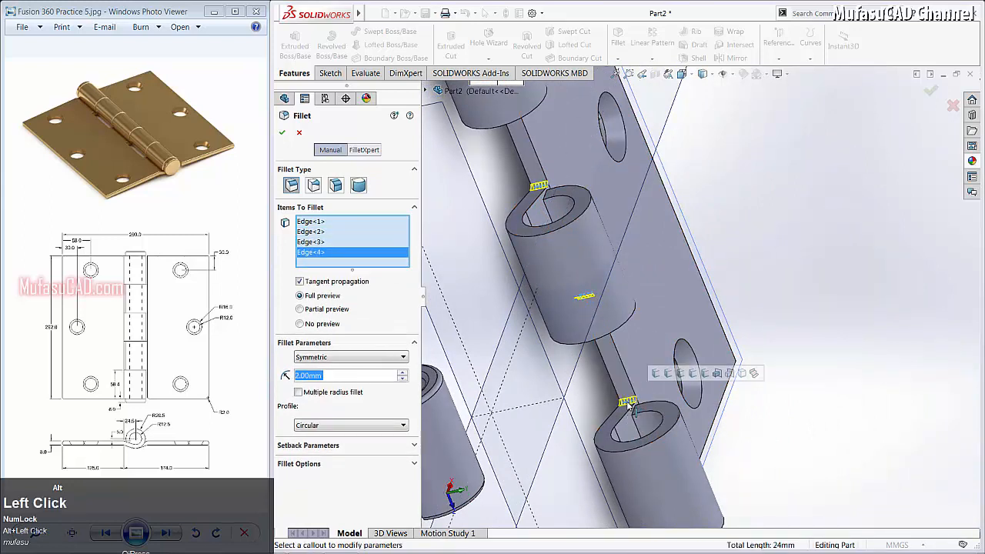
{"action": "left_click", "coordinate": [282, 133]}
Set up a 2 mm fillet on the mirrored leaf's first and middle knuckle end-face edges on the same side, including the first knuckle's bore face.
{"action": "left_click", "coordinate": [618, 35]}
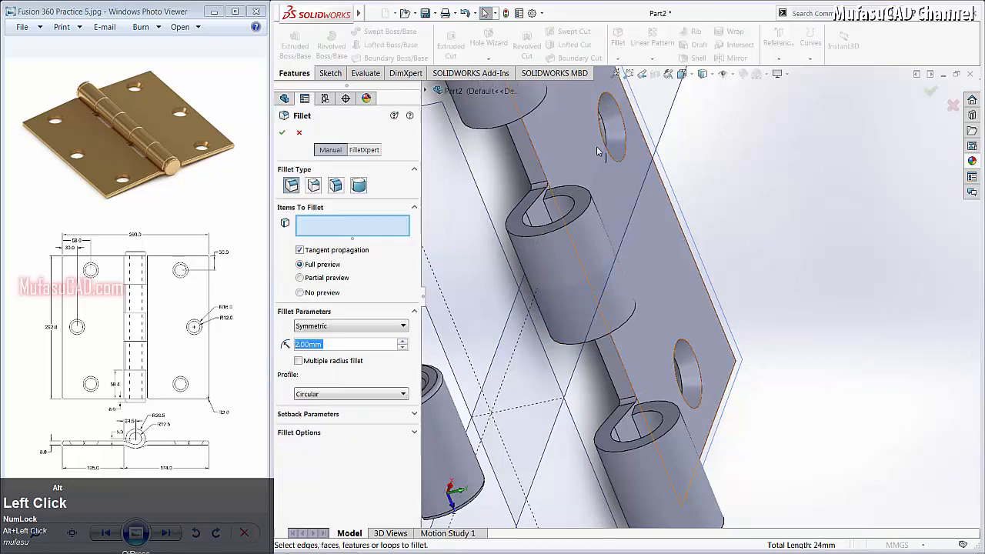
{"action": "middle_click_drag", "start_coordinate": [570, 180], "coordinate": [514, 118], "text": "alt"}
{"action": "left_click", "coordinate": [514, 117]}
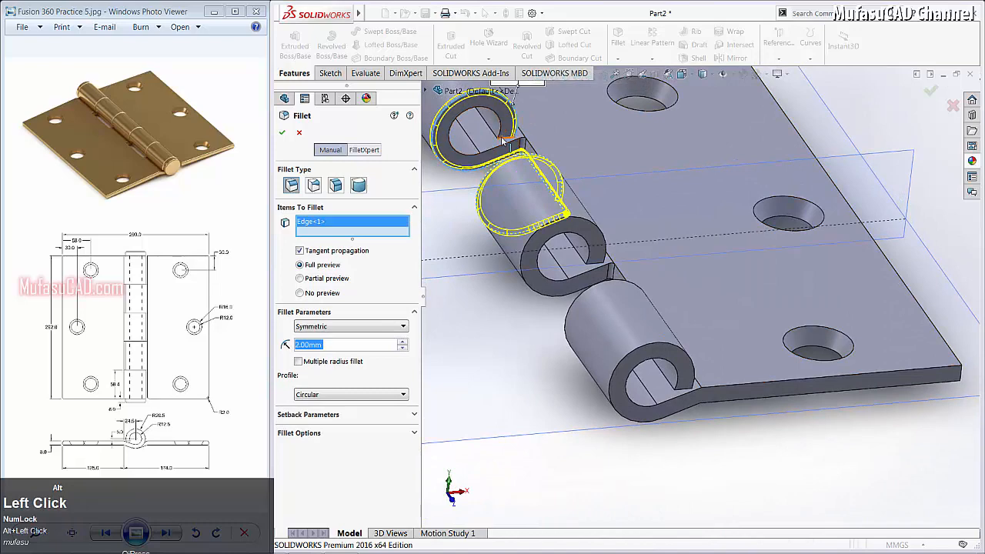
{"action": "left_click", "coordinate": [498, 121]}
{"action": "left_click", "coordinate": [499, 122]}
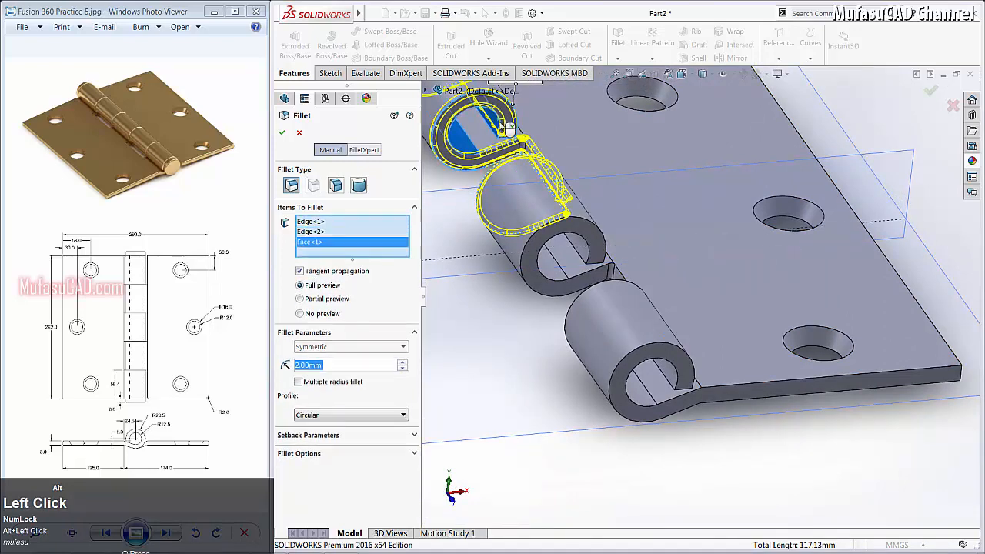
{"action": "left_click", "coordinate": [591, 235]}
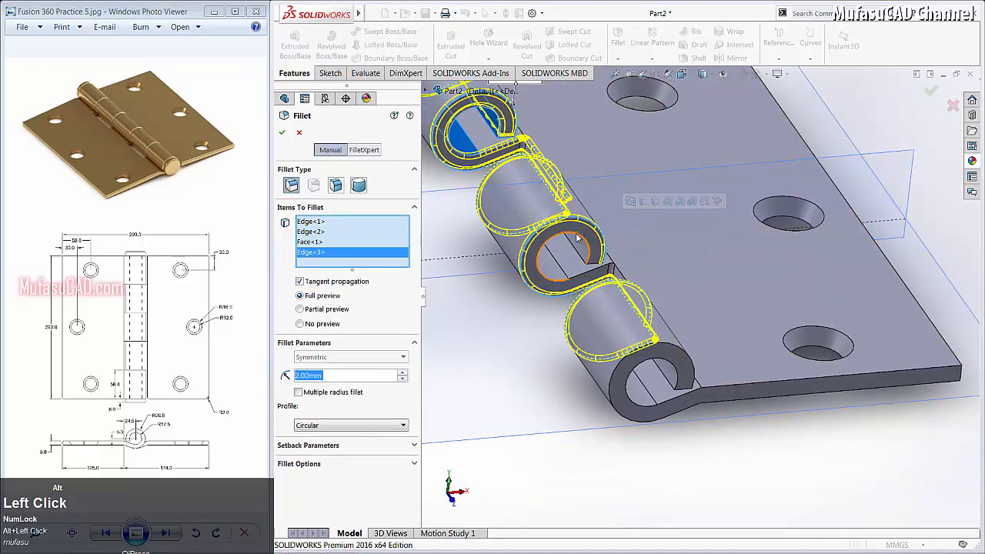
{"action": "left_click", "coordinate": [594, 266]}
{"action": "left_click", "coordinate": [595, 267]}
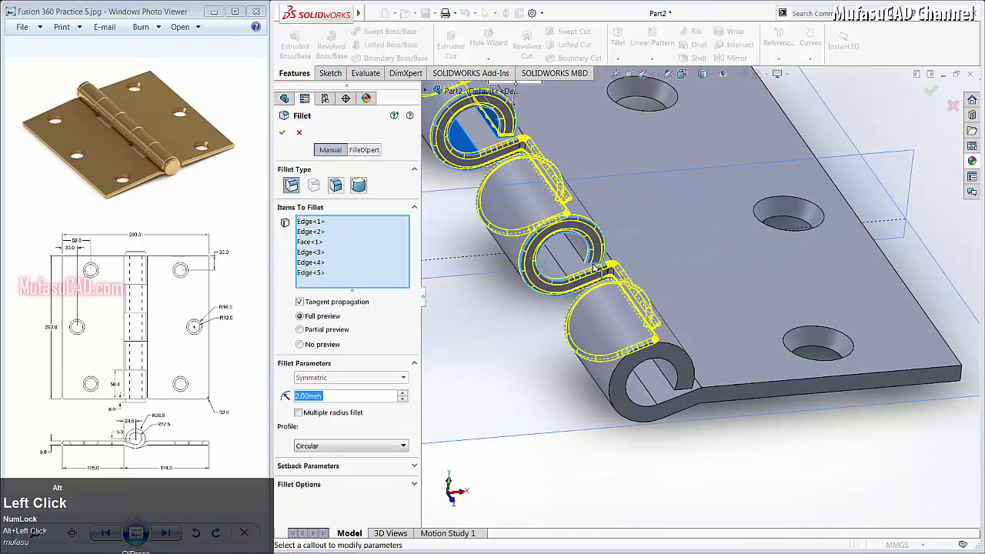
Add the third knuckle's outer end-face edges and the adjoining plate end edges to the 2 mm fillet.
{"action": "left_click", "coordinate": [690, 393]}
{"action": "left_click", "coordinate": [673, 368]}
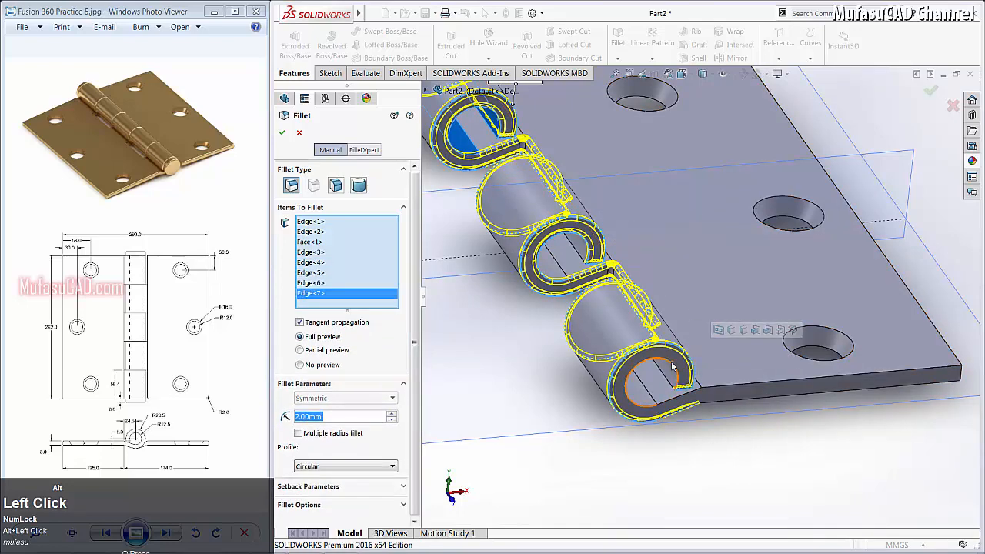
{"action": "left_click", "coordinate": [674, 369]}
{"action": "left_click", "coordinate": [726, 401]}
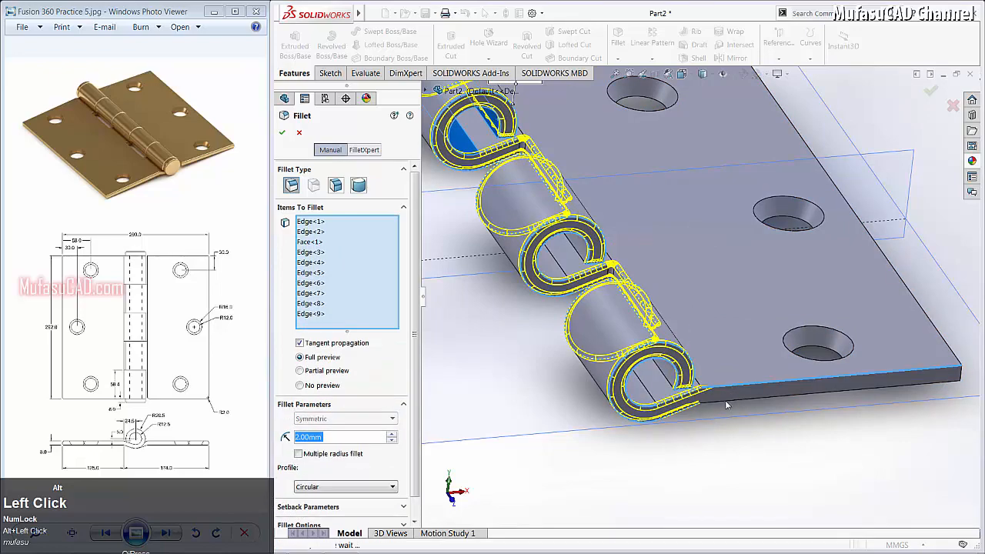
{"action": "left_click", "coordinate": [574, 339]}
Include the third knuckle's notch-side end-face edges in the 2 mm fillet, removing the bore face from the selection.
{"action": "middle_click_drag", "start_coordinate": [574, 338], "coordinate": [537, 319], "text": "alt"}
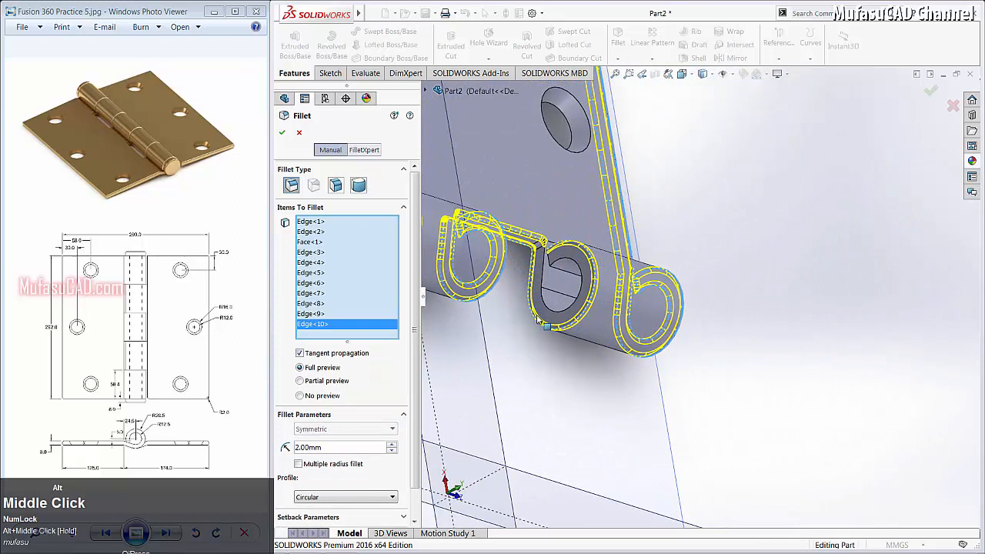
{"action": "left_click", "coordinate": [551, 265]}
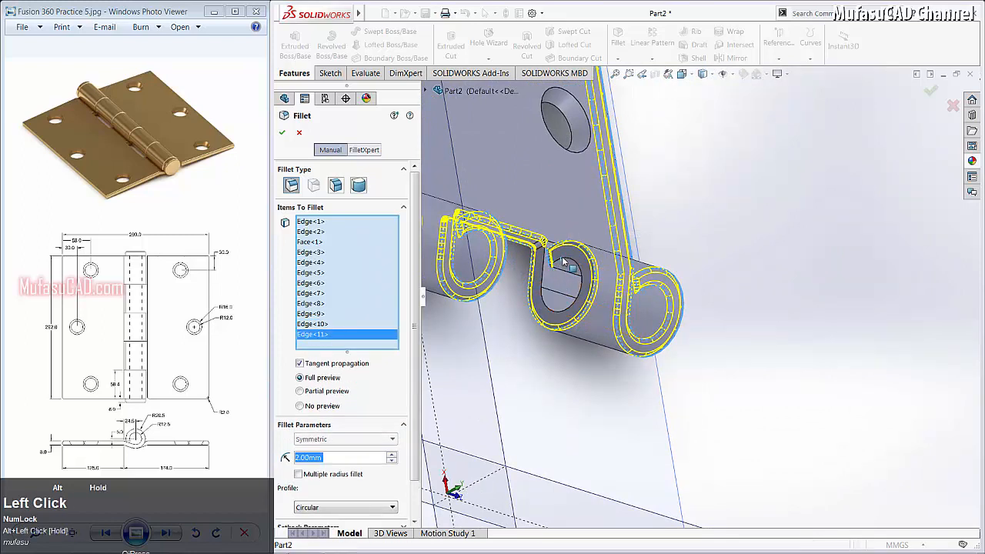
{"action": "left_click", "coordinate": [564, 263]}
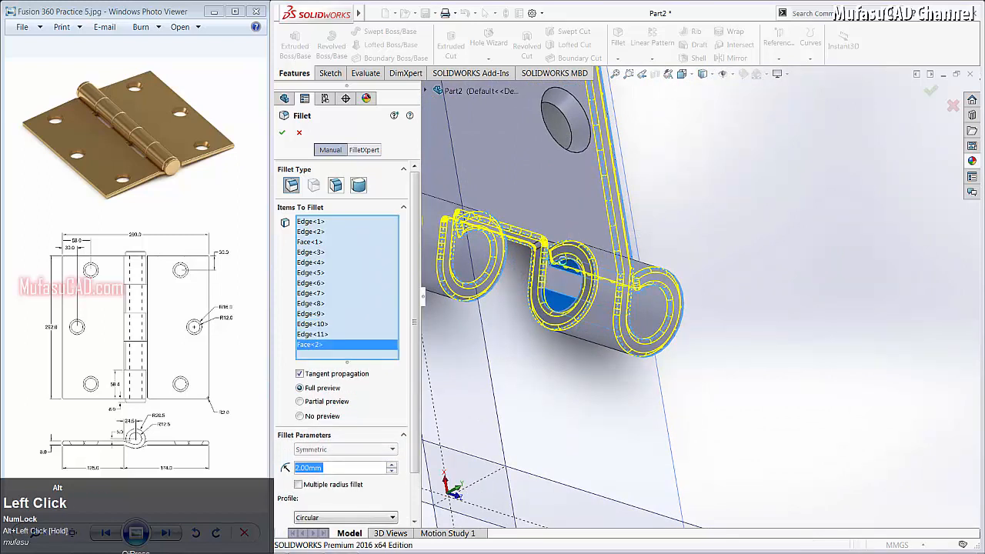
{"action": "right_click", "coordinate": [316, 349]}
{"action": "left_click", "coordinate": [344, 366]}
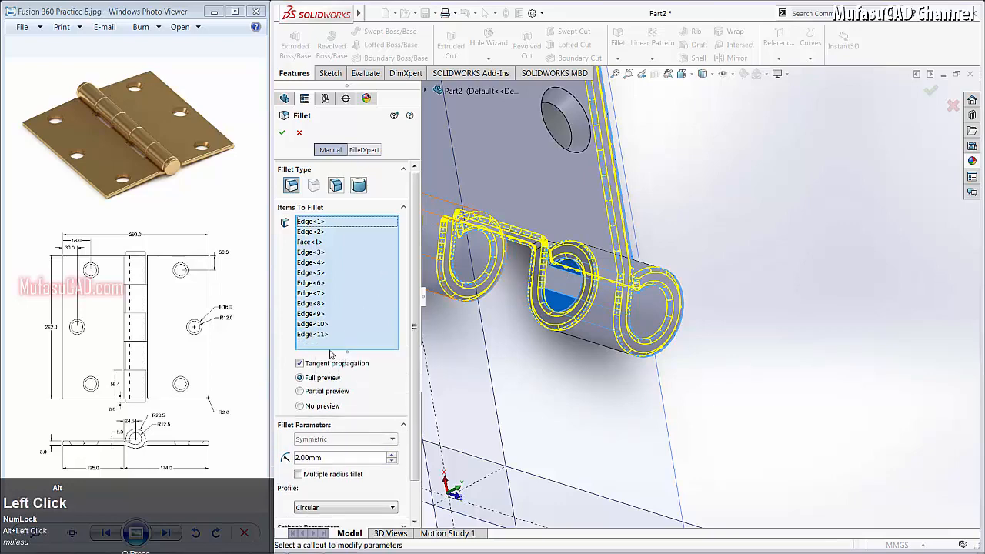
{"action": "left_click", "coordinate": [564, 263]}
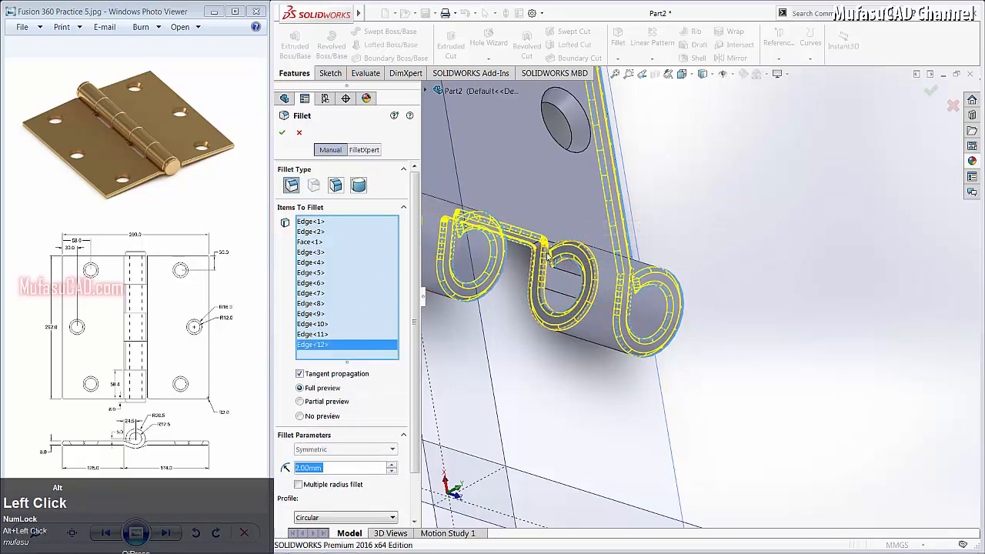
Add the outer and inner edges of the middle knuckle's end face that faces the first knuckle.
{"action": "scroll", "coordinate": [508, 212], "scroll_direction": "up", "scroll_amount": 3}
{"action": "scroll", "coordinate": [614, 301], "scroll_direction": "down", "scroll_amount": 4}
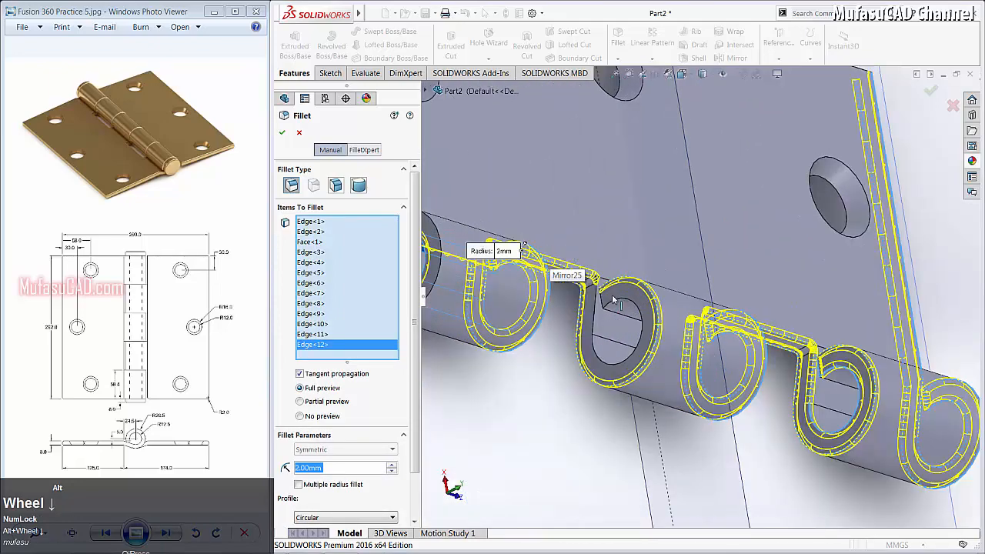
{"action": "left_click", "coordinate": [615, 306]}
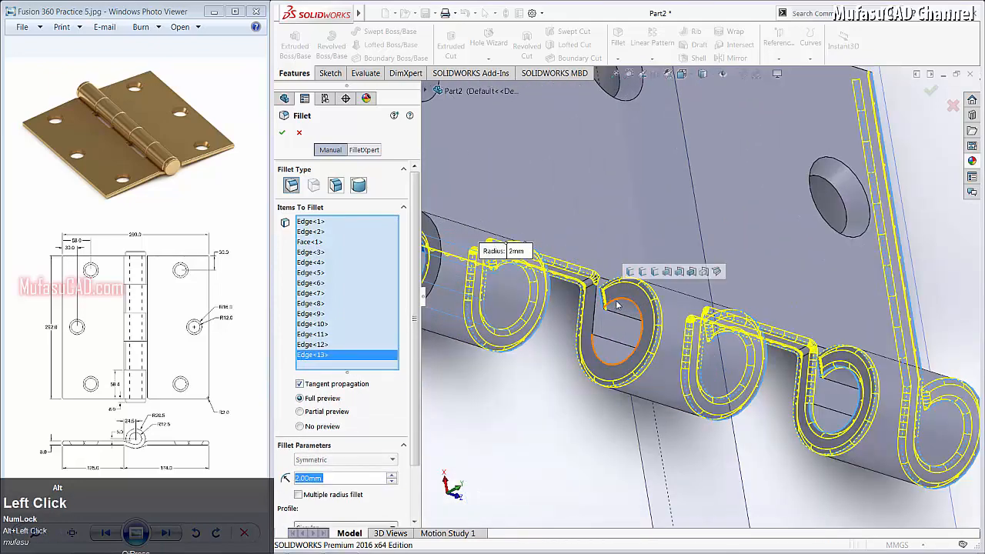
{"action": "left_click", "coordinate": [615, 306]}
Include the first knuckle's outer end-face edge and both plate end edges beside it in the 2 mm fillet.
{"action": "scroll", "coordinate": [631, 288], "scroll_direction": "down", "scroll_amount": 1}
{"action": "scroll", "coordinate": [622, 304], "scroll_direction": "up", "scroll_amount": 4}
{"action": "scroll", "coordinate": [574, 246], "scroll_direction": "down", "scroll_amount": 1}
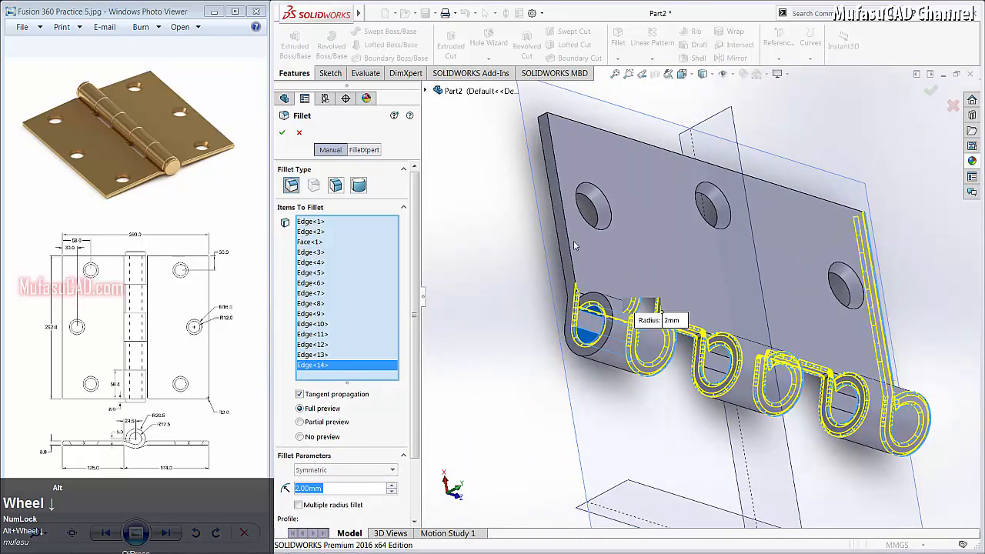
{"action": "left_click", "coordinate": [594, 308]}
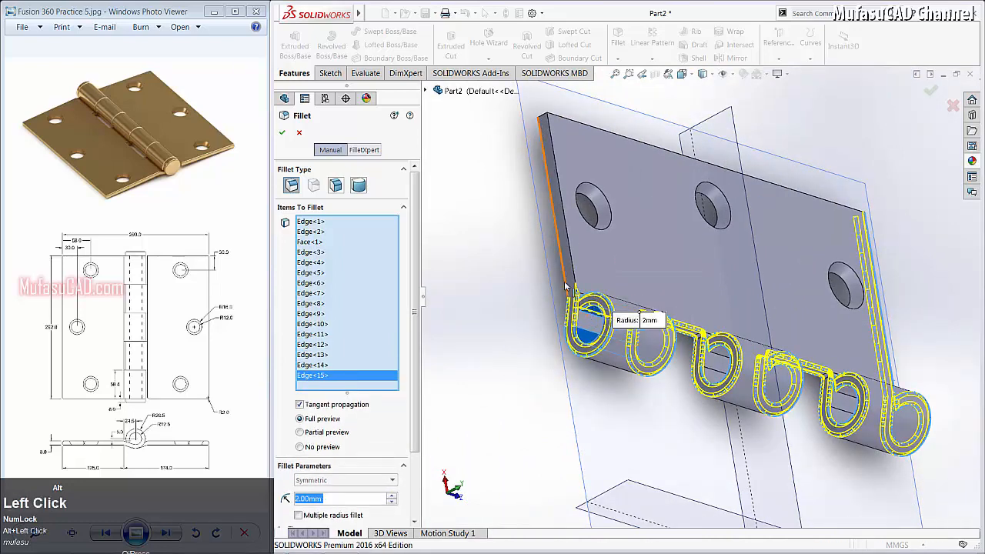
{"action": "left_click", "coordinate": [567, 283]}
{"action": "left_click", "coordinate": [574, 275]}
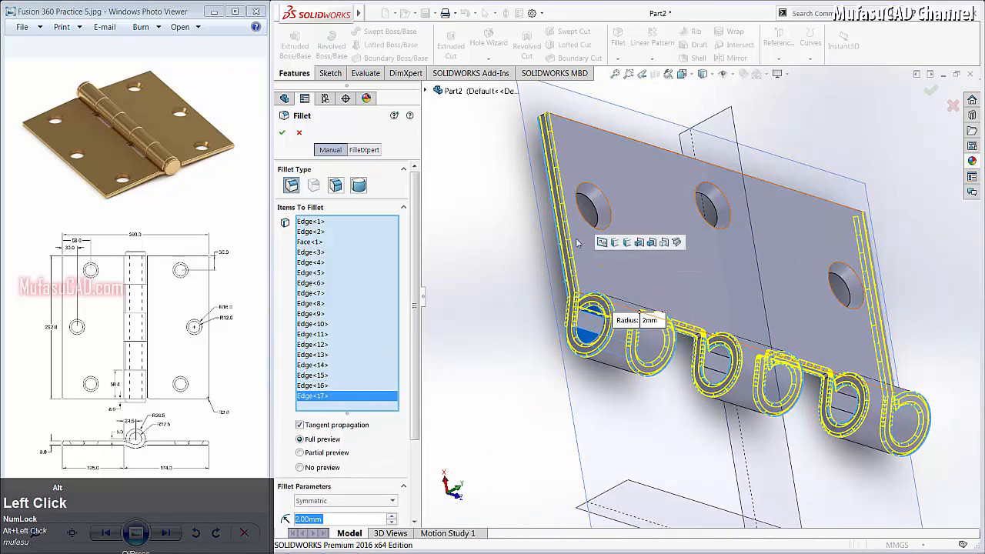
Add the mirrored leaf's two long outer edges, opposite the knuckles, and apply the 2 mm fillet.
{"action": "middle_click_drag", "start_coordinate": [573, 276], "coordinate": [566, 178]}
{"action": "left_click", "coordinate": [564, 171]}
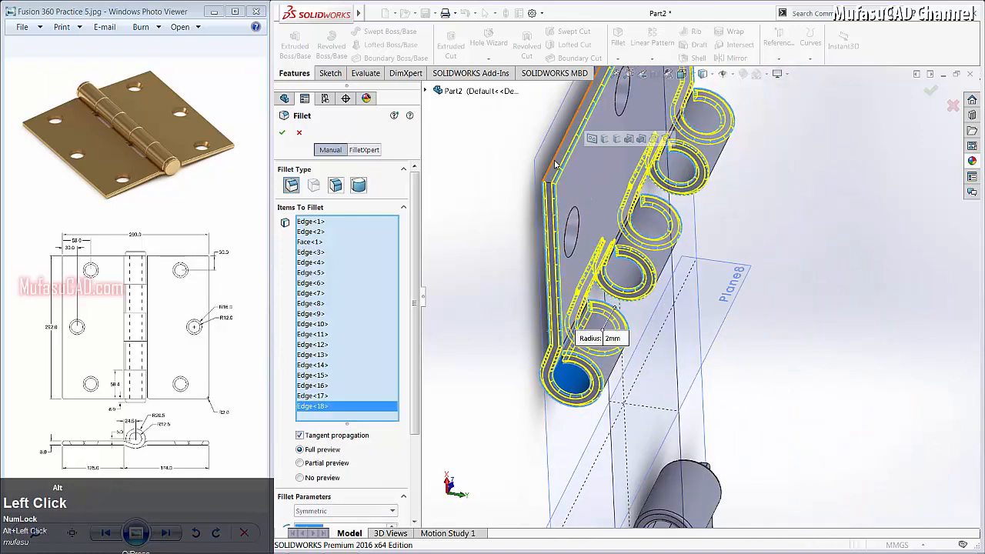
{"action": "left_click", "coordinate": [556, 165]}
{"action": "middle_click_drag", "start_coordinate": [658, 260], "coordinate": [399, 112], "text": "alt"}
{"action": "left_click", "coordinate": [282, 134]}
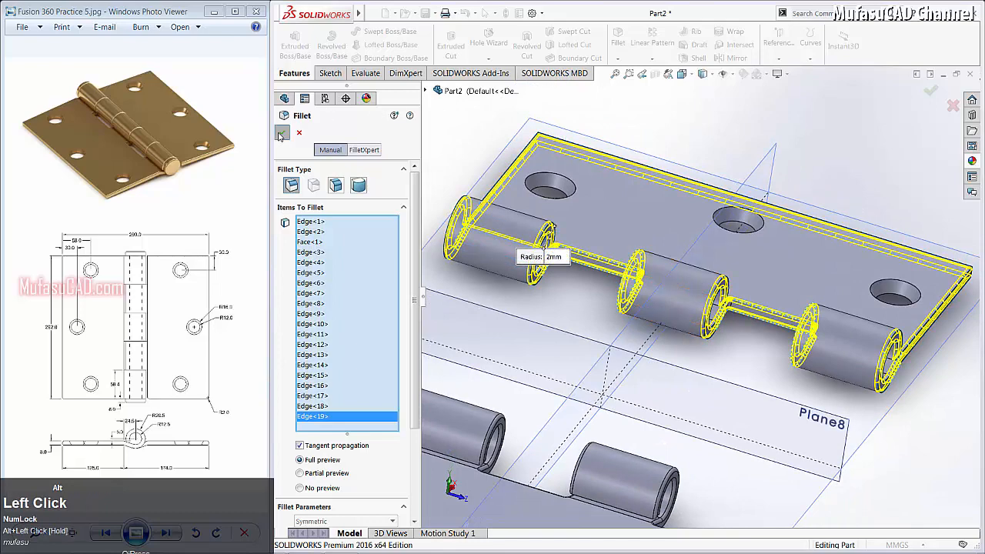
{"action": "scroll", "coordinate": [663, 285], "scroll_direction": "up", "scroll_amount": 2, "text": "alt"}
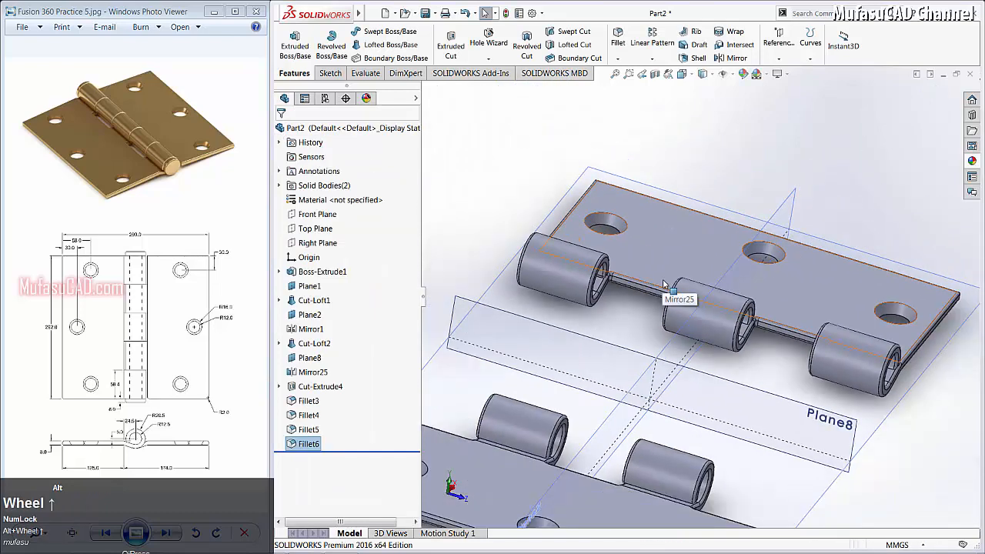
Start a Move/Copy Body operation on the two-knuckle leaf and shift it about 229 mm along X towards the three-knuckle leaf.
{"action": "left_click", "coordinate": [683, 75]}
{"action": "left_click", "coordinate": [769, 231]}
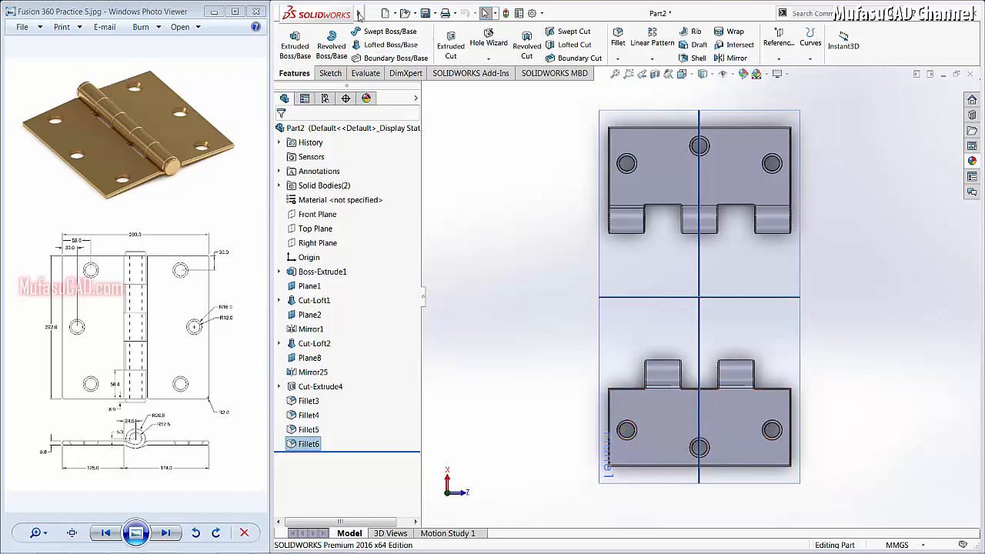
{"action": "left_click", "coordinate": [438, 13]}
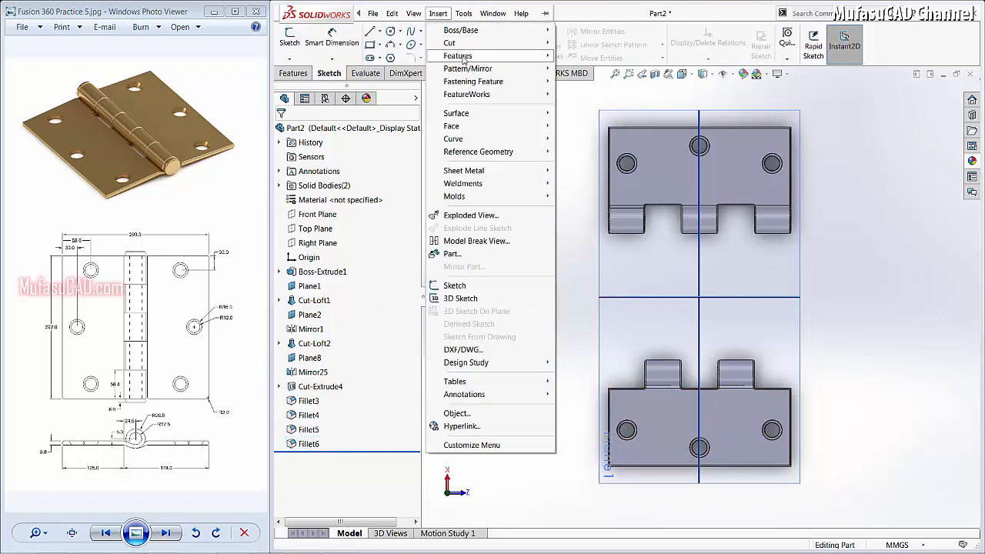
{"action": "mouse_move", "coordinate": [454, 59]}
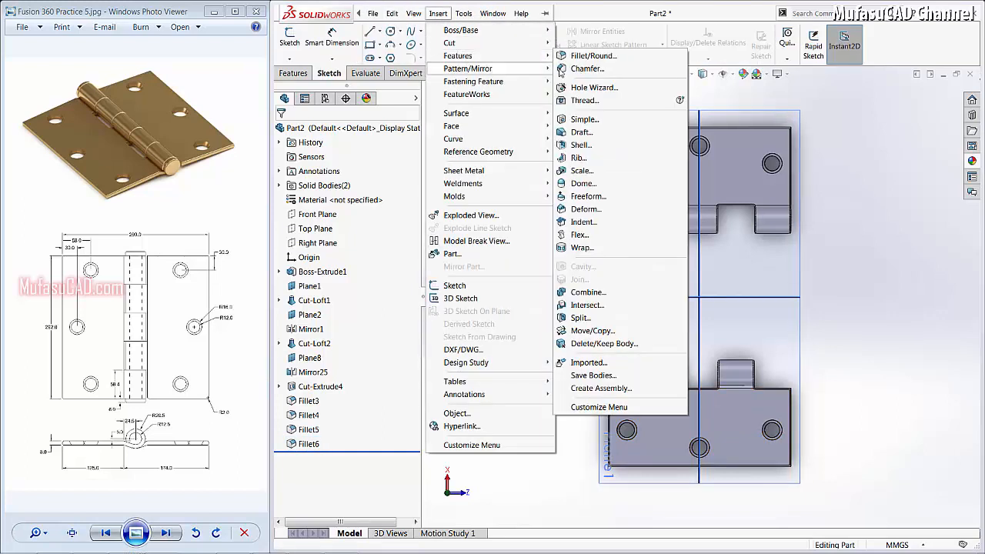
{"action": "left_click", "coordinate": [601, 337]}
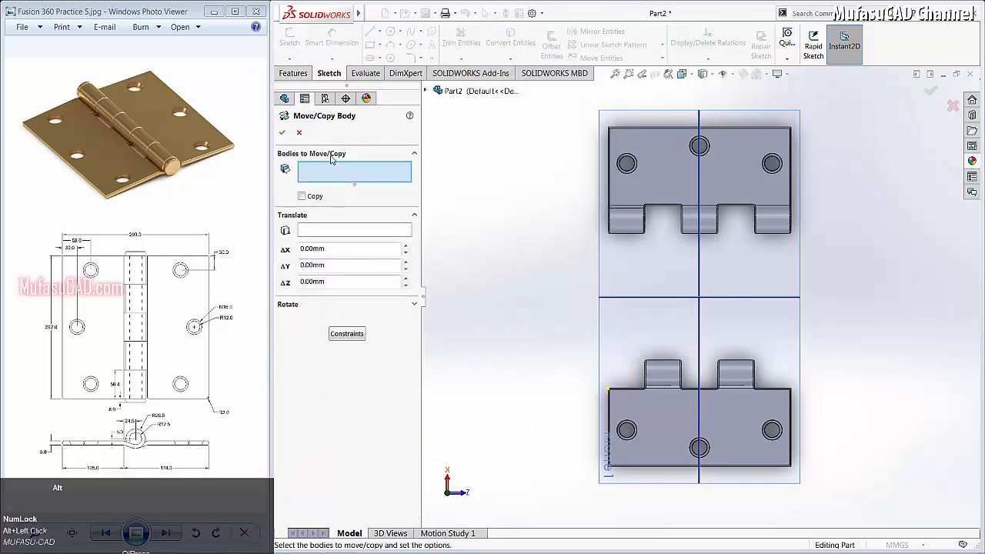
{"action": "left_click", "coordinate": [666, 422]}
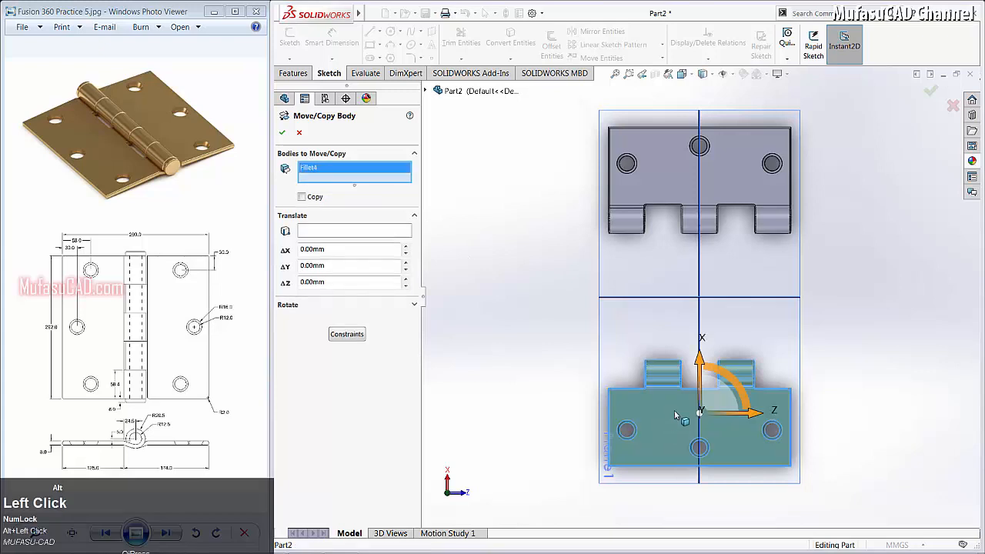
{"action": "left_click_drag", "start_coordinate": [709, 371], "coordinate": [708, 244], "text": "alt"}
{"action": "scroll", "coordinate": [708, 243], "scroll_direction": "down", "scroll_amount": 5}
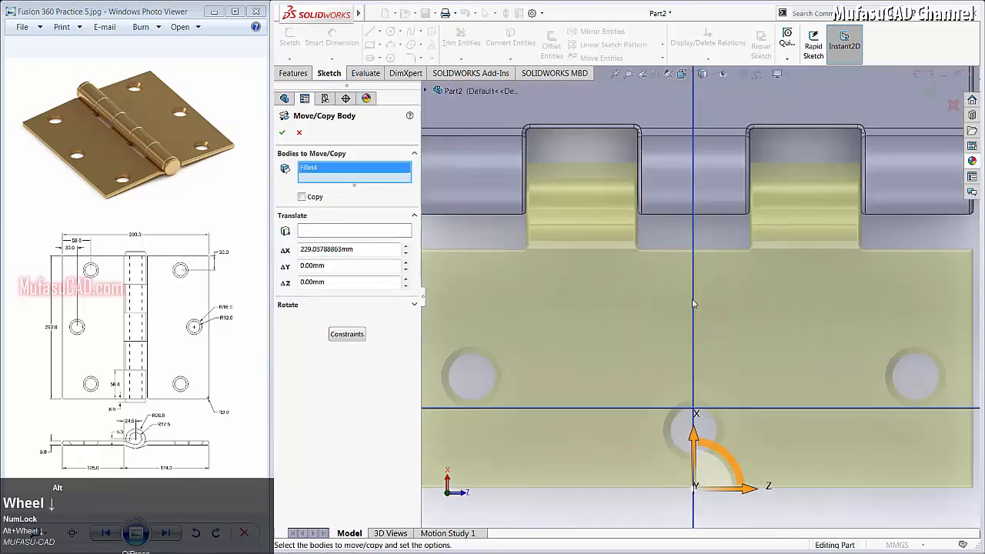
Extend the leaf's X translation to about 243 mm so its knuckles fill the opposite notches, and apply the move.
{"action": "scroll", "coordinate": [694, 316], "scroll_direction": "up", "scroll_amount": 1}
{"action": "left_click_drag", "start_coordinate": [696, 439], "coordinate": [704, 462], "text": "alt"}
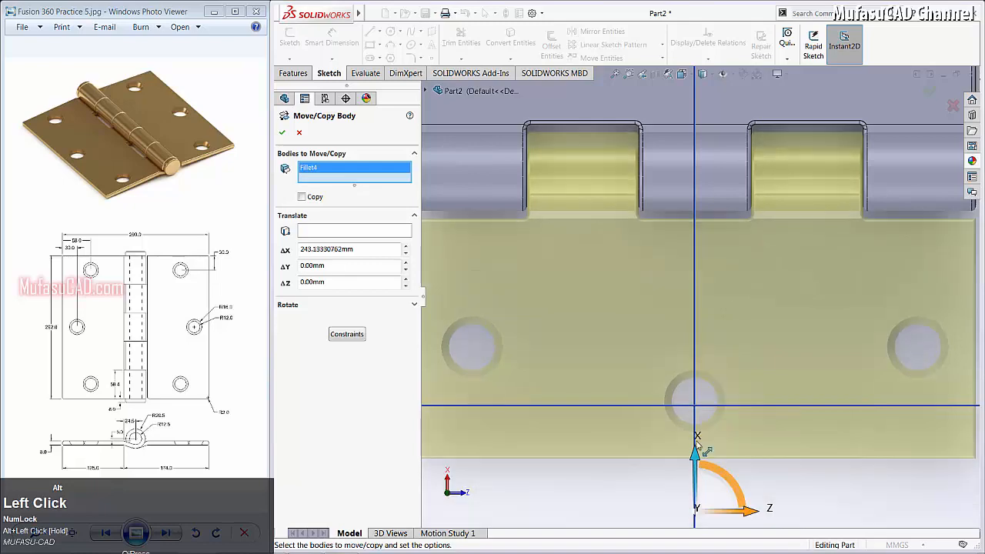
{"action": "scroll", "coordinate": [659, 275], "scroll_direction": "down", "scroll_amount": 3, "text": "alt"}
{"action": "scroll", "coordinate": [662, 279], "scroll_direction": "up", "scroll_amount": 5, "text": "alt"}
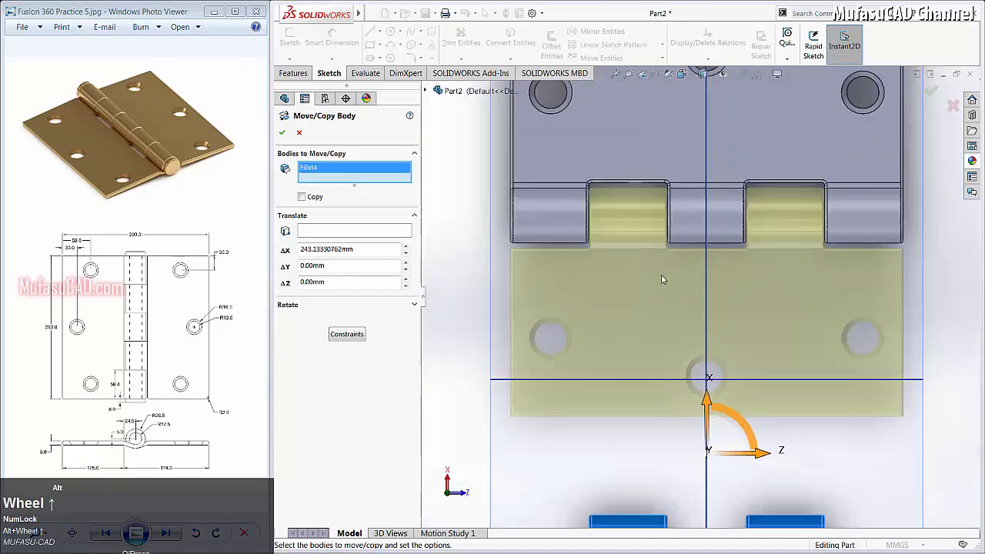
{"action": "left_click", "coordinate": [282, 135]}
{"action": "scroll", "coordinate": [645, 297], "scroll_direction": "up", "scroll_amount": 4, "text": "alt"}
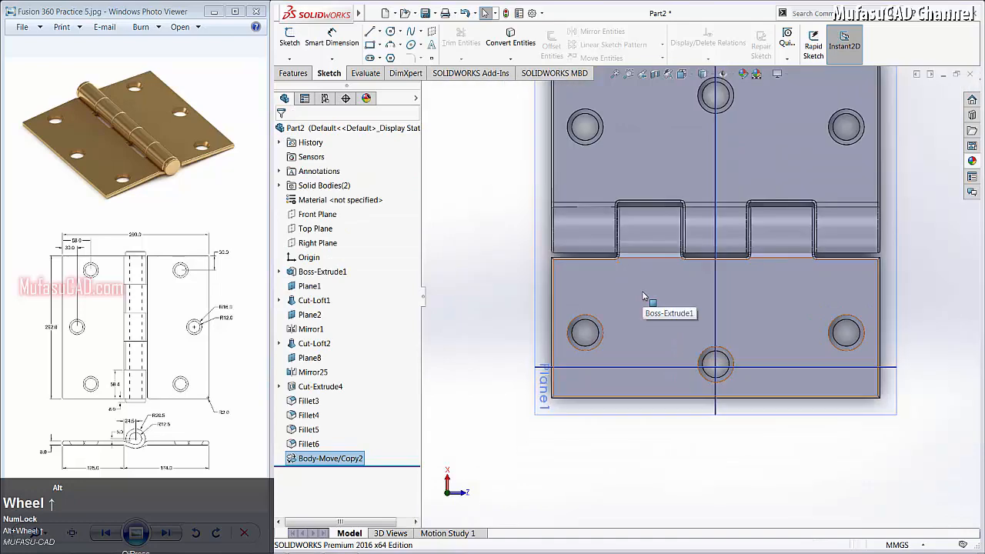
Create a reference plane slightly offset from the Front Plane, with the offset direction flipped outward beyond the leaf ends.
{"action": "left_click", "coordinate": [317, 214]}
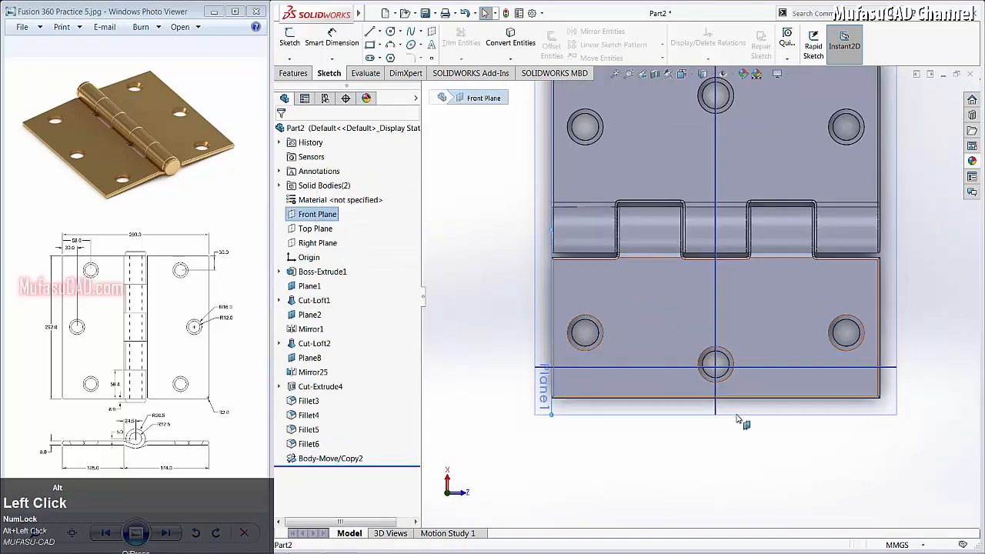
{"action": "middle_click", "coordinate": [736, 440], "text": "alt"}
{"action": "middle_click_drag", "start_coordinate": [737, 440], "coordinate": [740, 396], "text": "alt"}
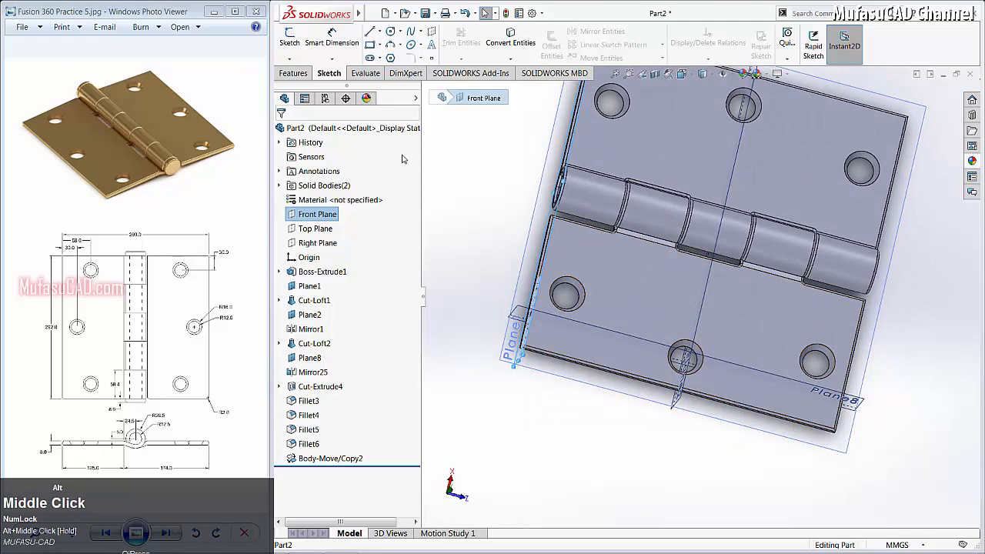
{"action": "left_click", "coordinate": [295, 74]}
{"action": "left_click", "coordinate": [781, 61]}
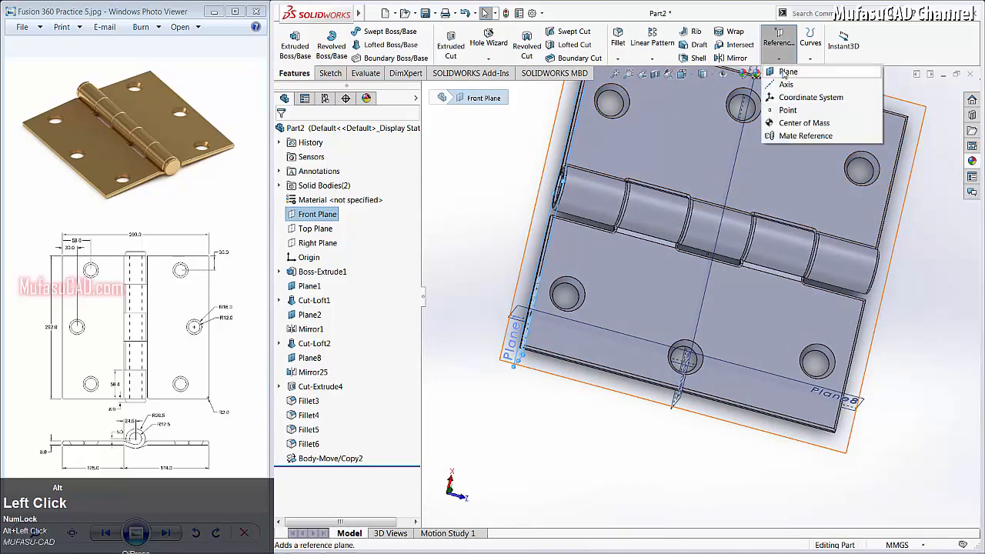
{"action": "left_click", "coordinate": [786, 71]}
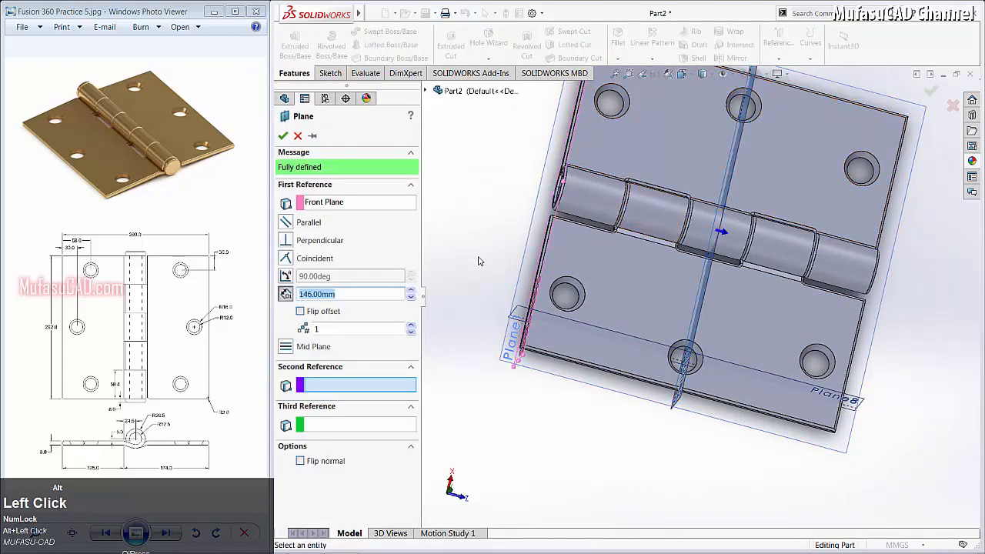
{"action": "left_click", "coordinate": [300, 311]}
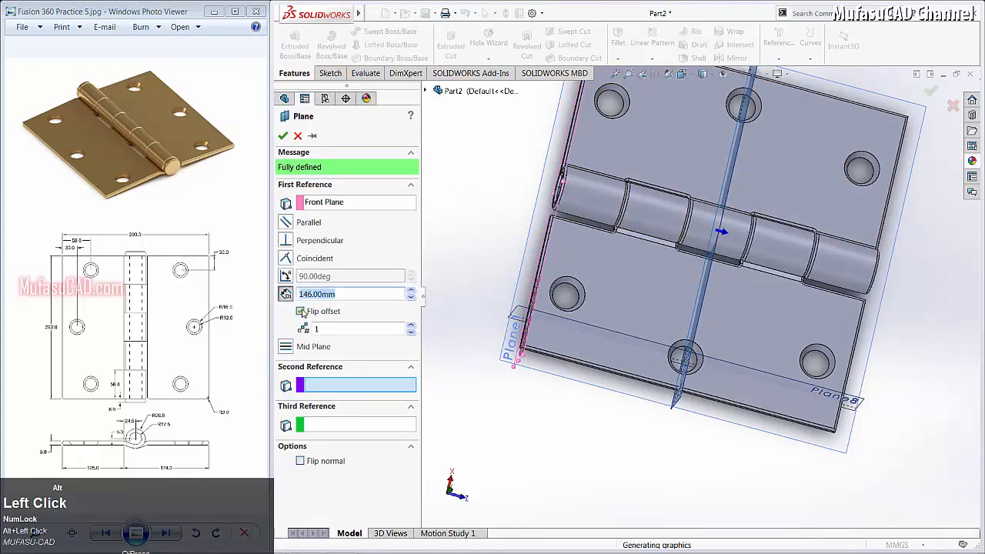
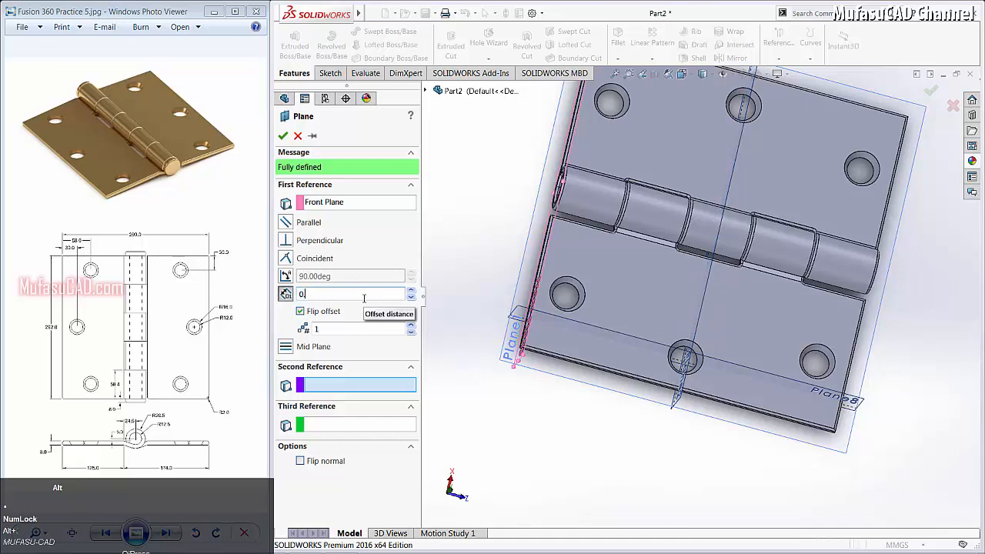
{"action": "left_click", "coordinate": [283, 137]}
Sketch a circle about 87 mm in diameter on the new offset plane, centred on the end knuckle's bore.
{"action": "middle_click_drag", "start_coordinate": [558, 239], "coordinate": [568, 287], "text": "alt"}
{"action": "scroll", "coordinate": [568, 287], "scroll_direction": "down", "scroll_amount": 3, "text": "alt"}
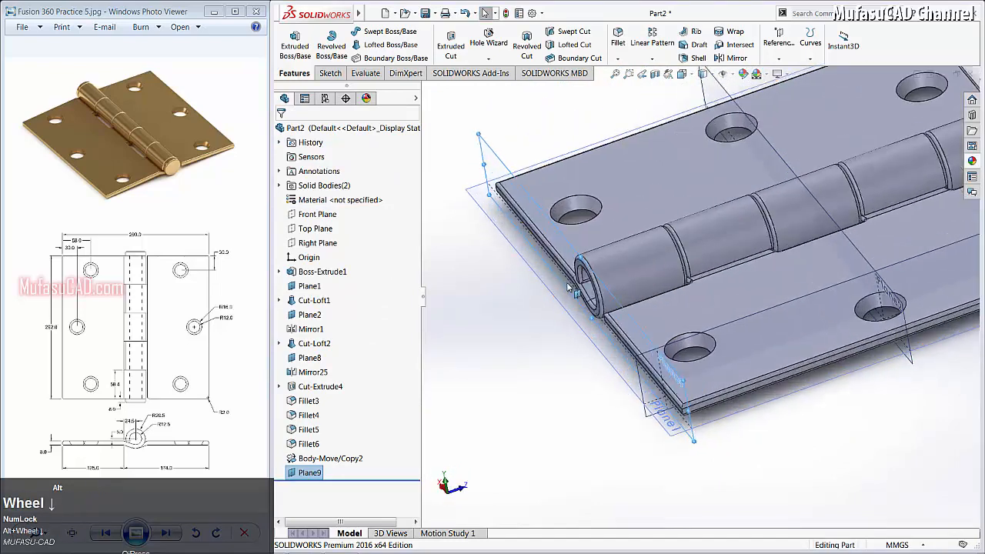
{"action": "scroll", "coordinate": [568, 287], "scroll_direction": "down", "scroll_amount": 1, "text": "alt"}
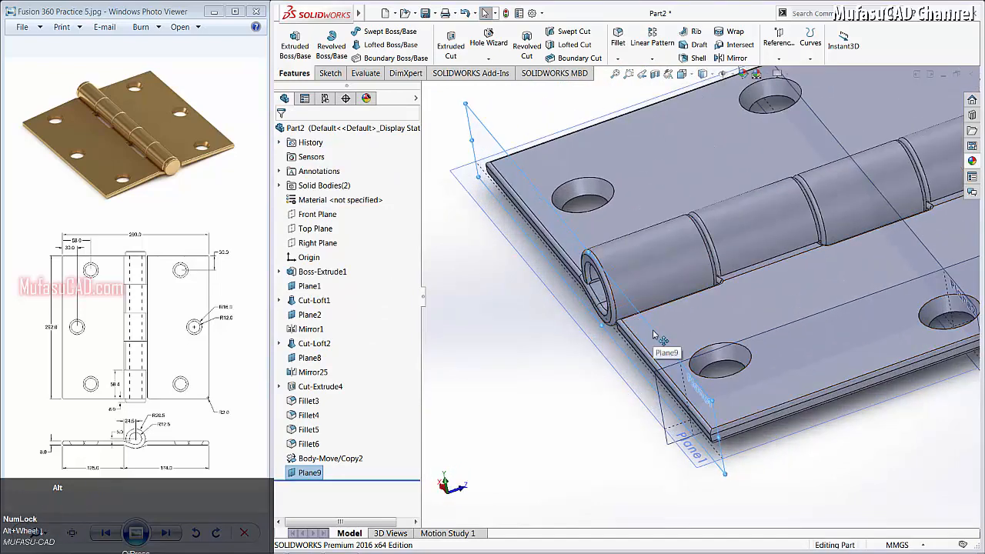
{"action": "left_click", "coordinate": [329, 73]}
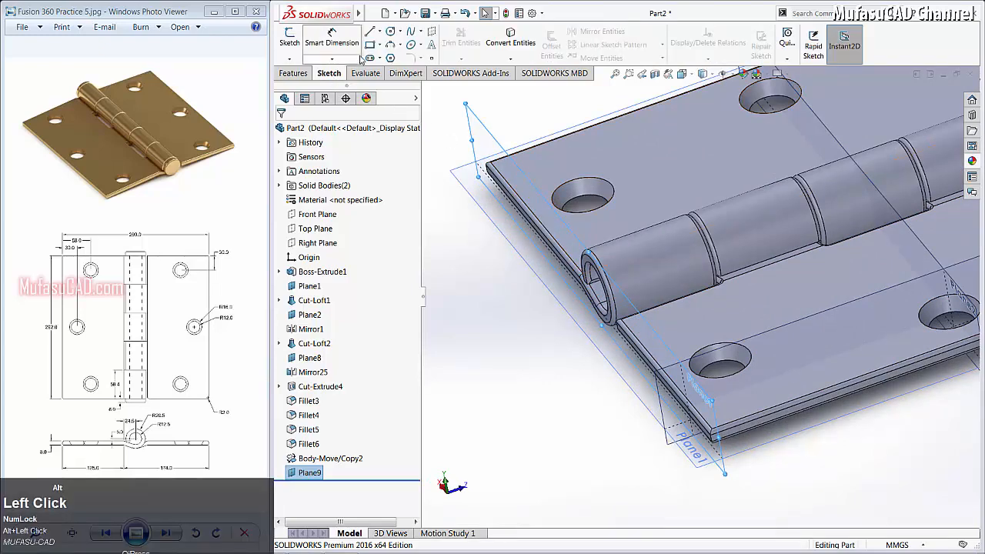
{"action": "left_click", "coordinate": [388, 34]}
{"action": "scroll", "coordinate": [610, 299], "scroll_direction": "down", "scroll_amount": 2, "text": "alt"}
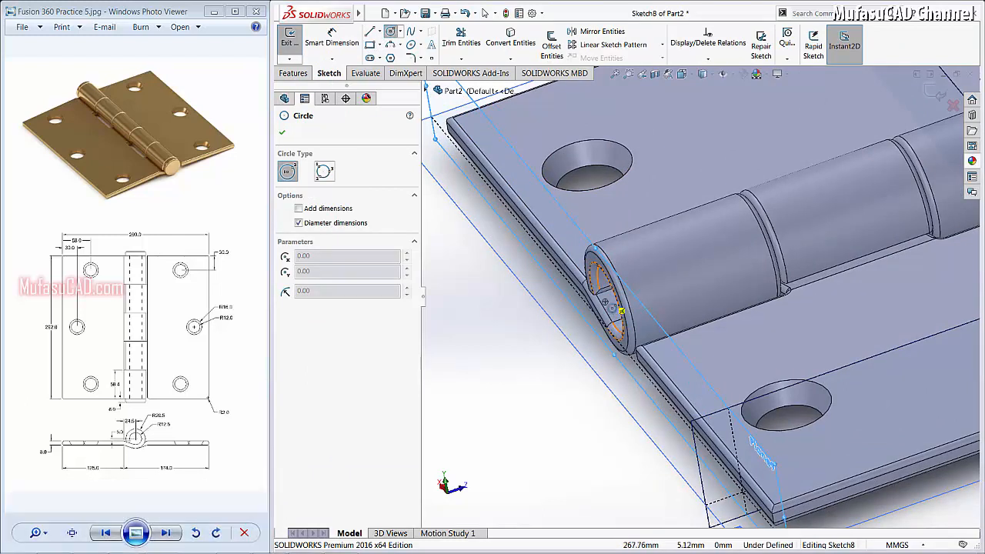
{"action": "left_click", "coordinate": [605, 303], "text": "alt"}
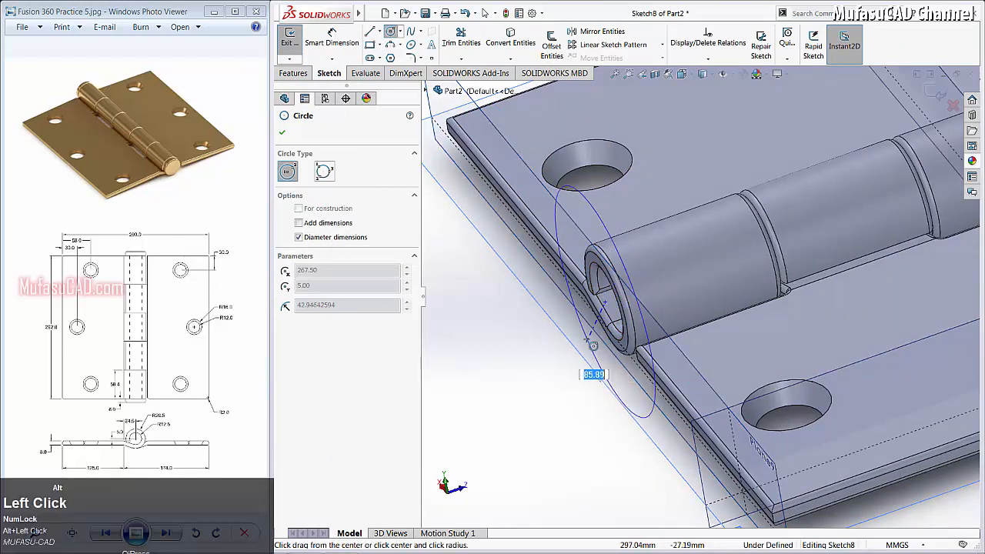
{"action": "left_click", "coordinate": [583, 329]}
Dimension the circle's diameter and set it to 24.5 mm.
{"action": "left_click", "coordinate": [331, 37]}
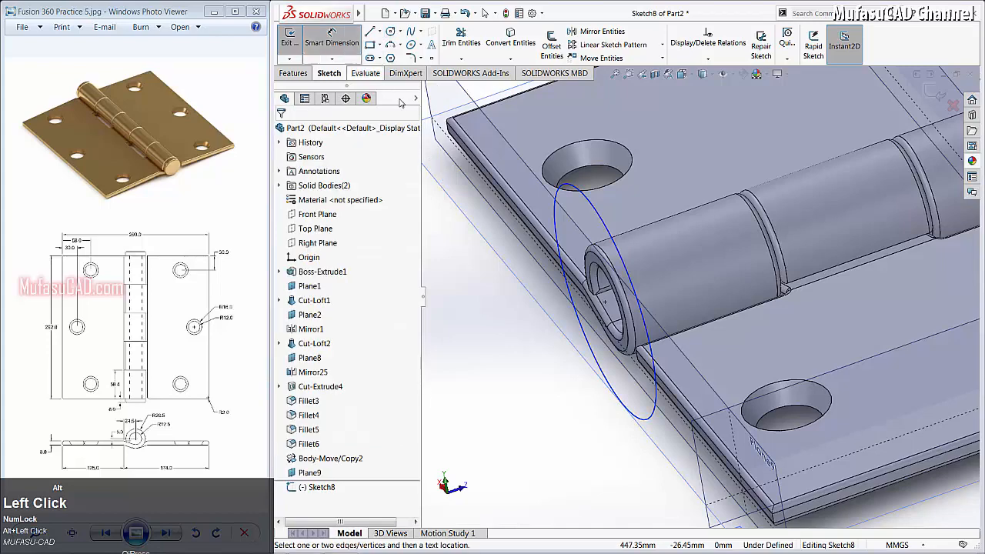
{"action": "left_click", "coordinate": [602, 223]}
{"action": "left_click", "coordinate": [650, 210]}
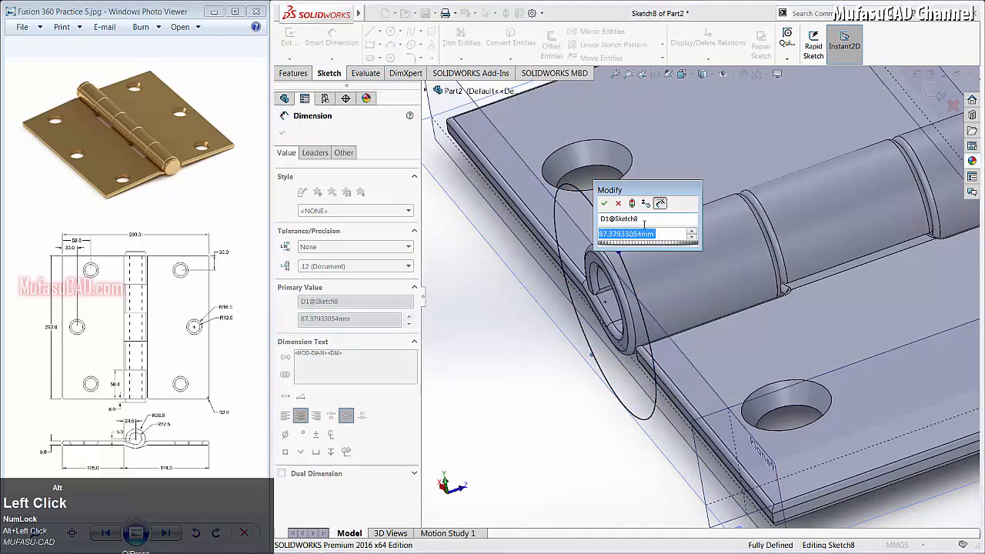
{"action": "type", "text": "24."}
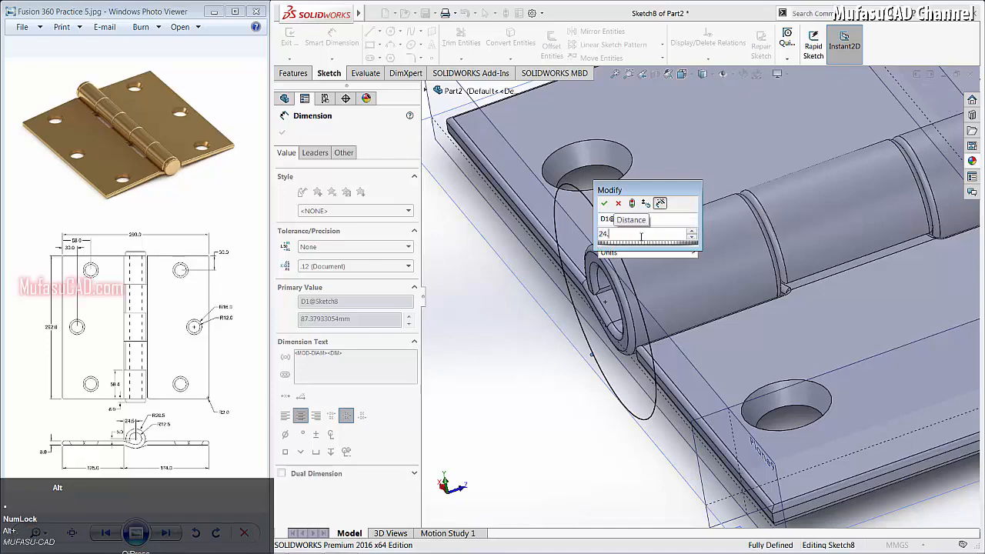
{"action": "type", "text": "5"}
{"action": "left_click", "coordinate": [605, 203]}
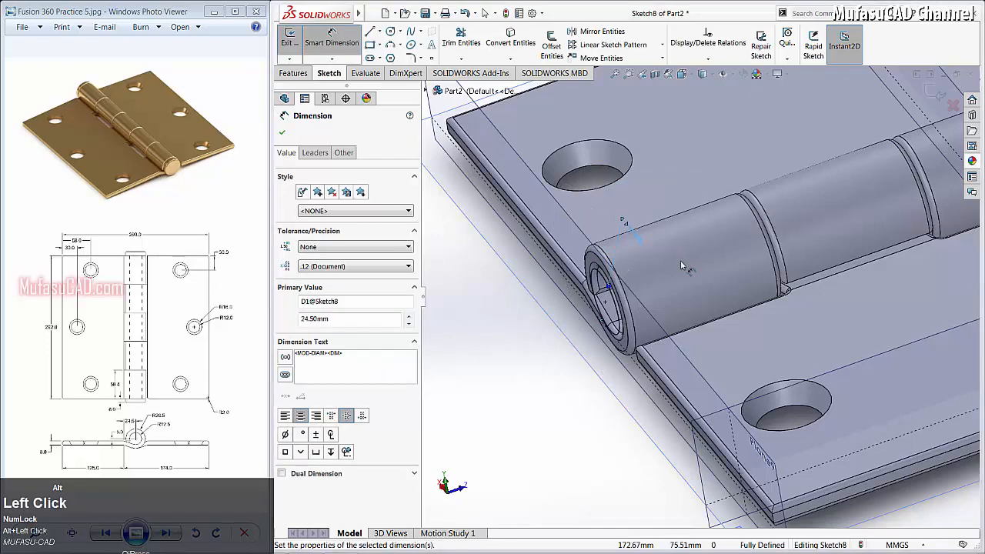
Extrude the pin circle as a blind boss 293 mm deep through all the knuckles.
{"action": "scroll", "coordinate": [680, 260], "scroll_direction": "up", "scroll_amount": 3, "text": "alt"}
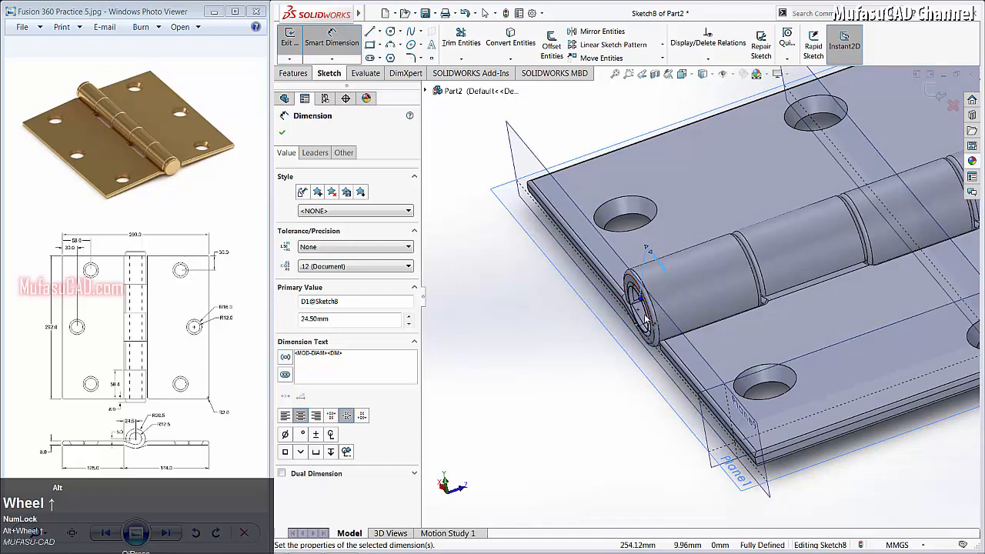
{"action": "left_click", "coordinate": [293, 73]}
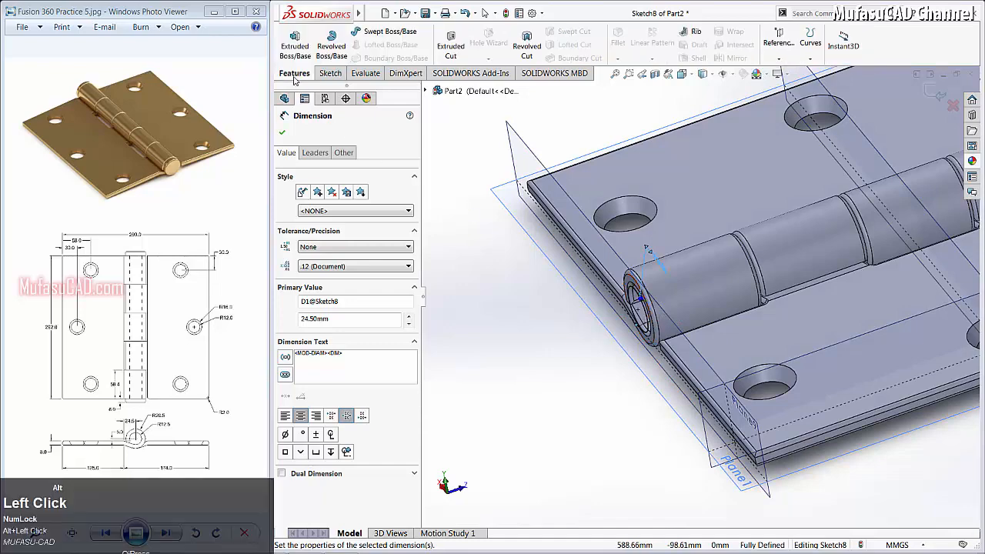
{"action": "left_click", "coordinate": [296, 48]}
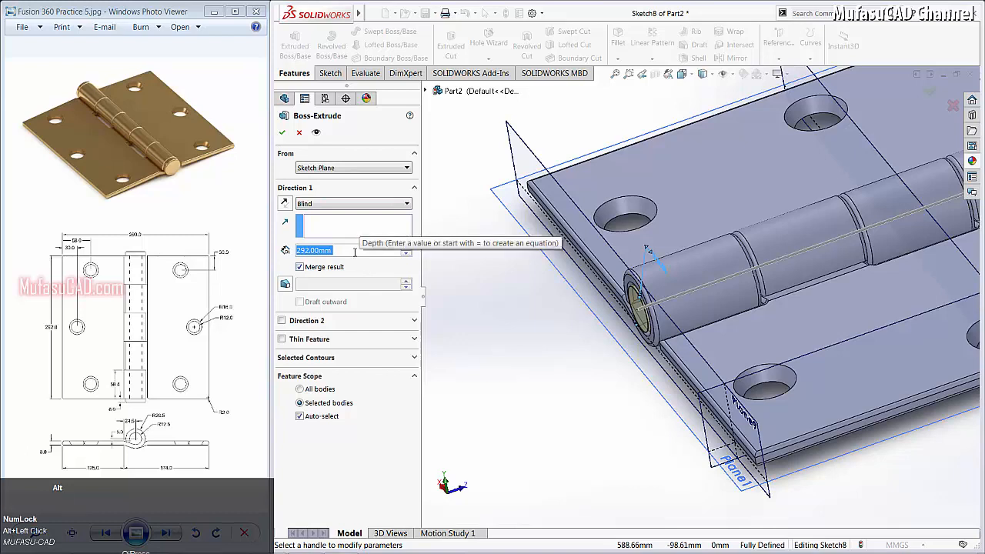
{"action": "type", "text": "29"}
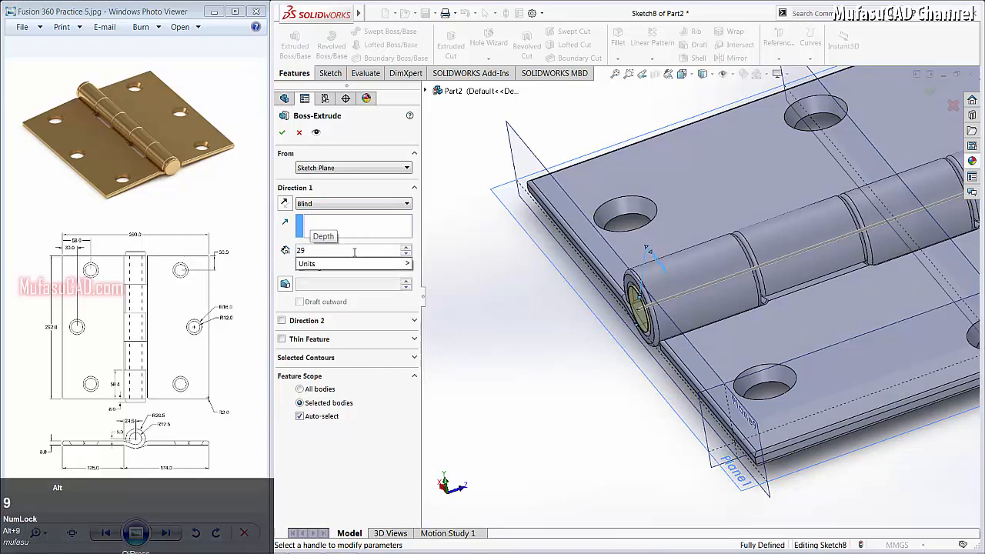
{"action": "type", "text": "3"}
{"action": "left_click", "coordinate": [282, 134], "text": "alt"}
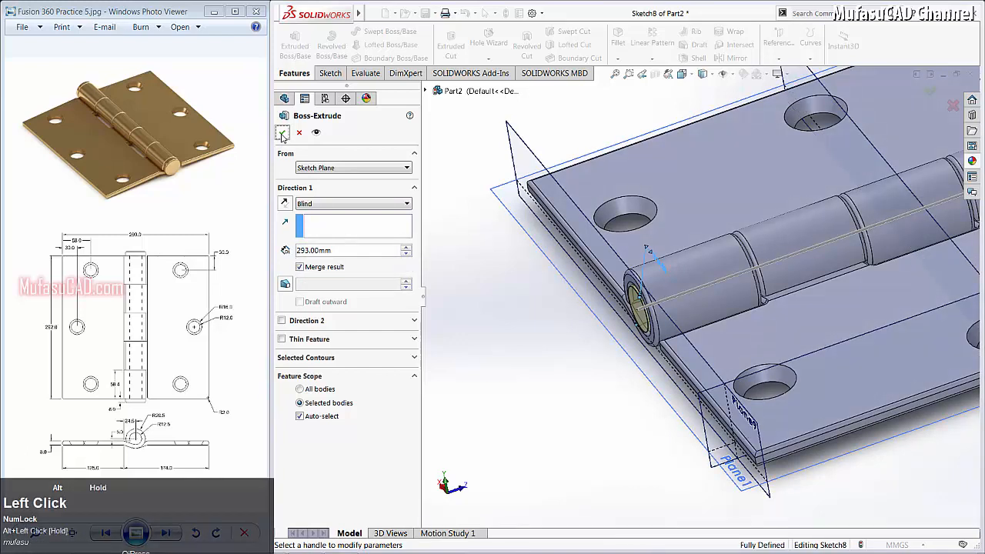
Sketch a circle about 76 mm in diameter on the pin's exposed end face, centred on the pin axis.
{"action": "scroll", "coordinate": [735, 291], "scroll_direction": "down", "scroll_amount": 4}
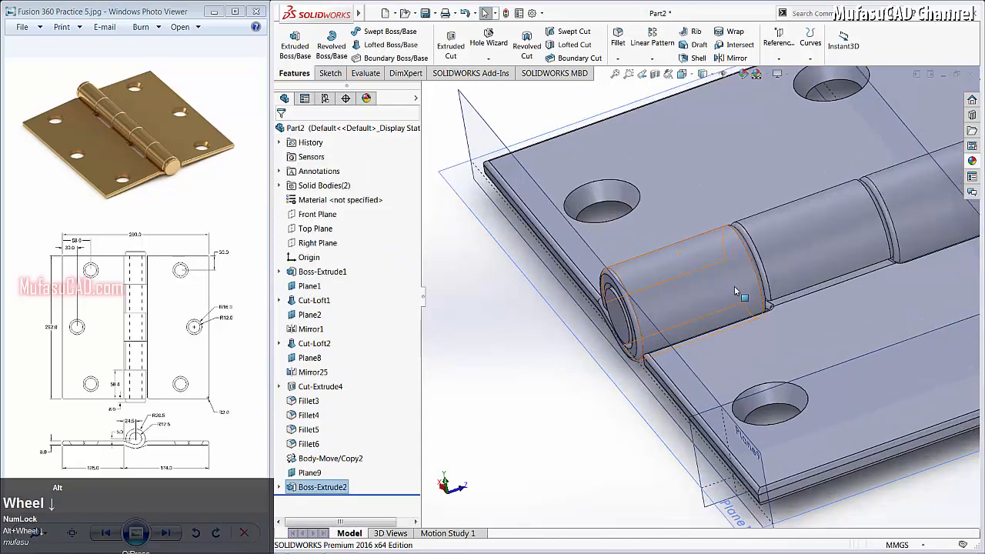
{"action": "middle_click_drag", "start_coordinate": [647, 290], "coordinate": [660, 279], "text": "alt"}
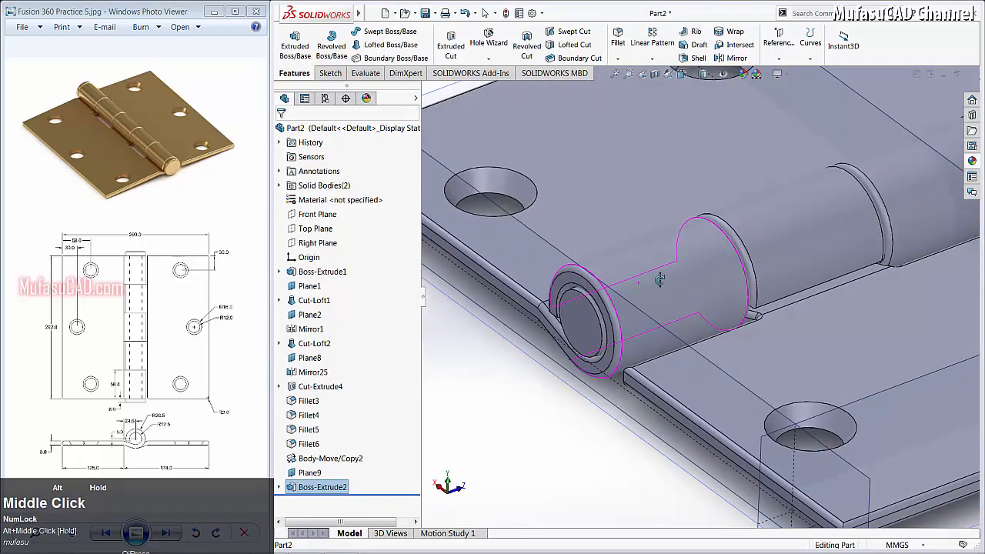
{"action": "left_click", "coordinate": [329, 73], "text": "alt"}
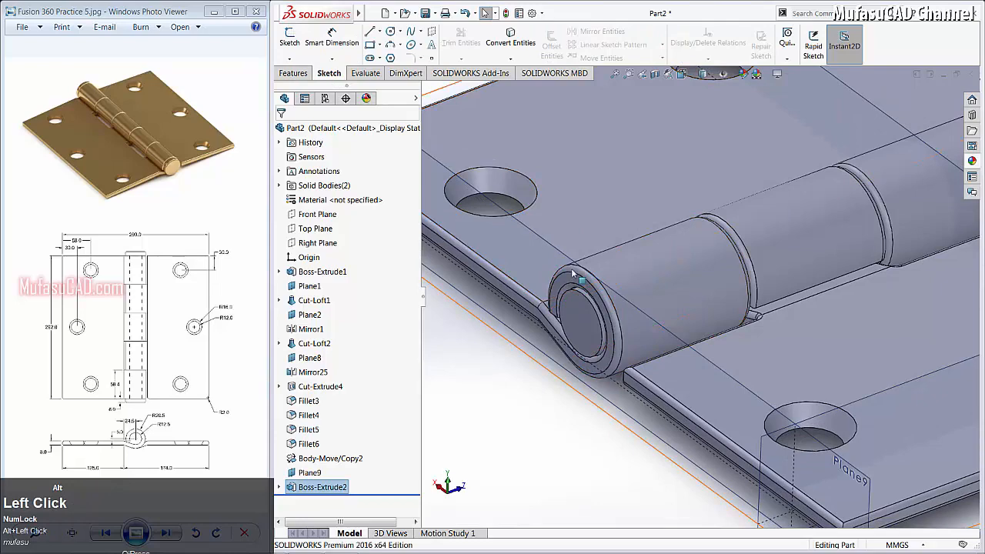
{"action": "left_click", "coordinate": [589, 339], "text": "alt"}
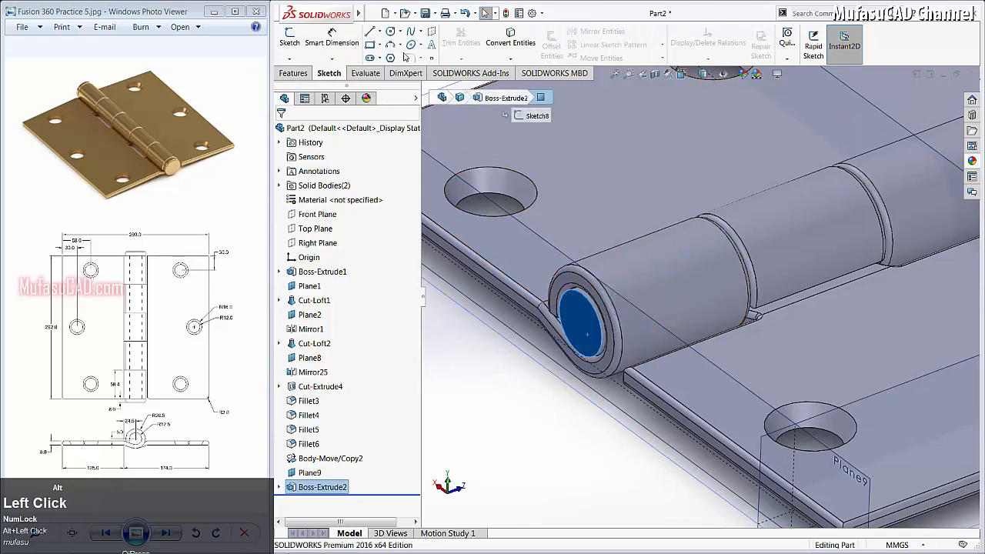
{"action": "left_click", "coordinate": [391, 34]}
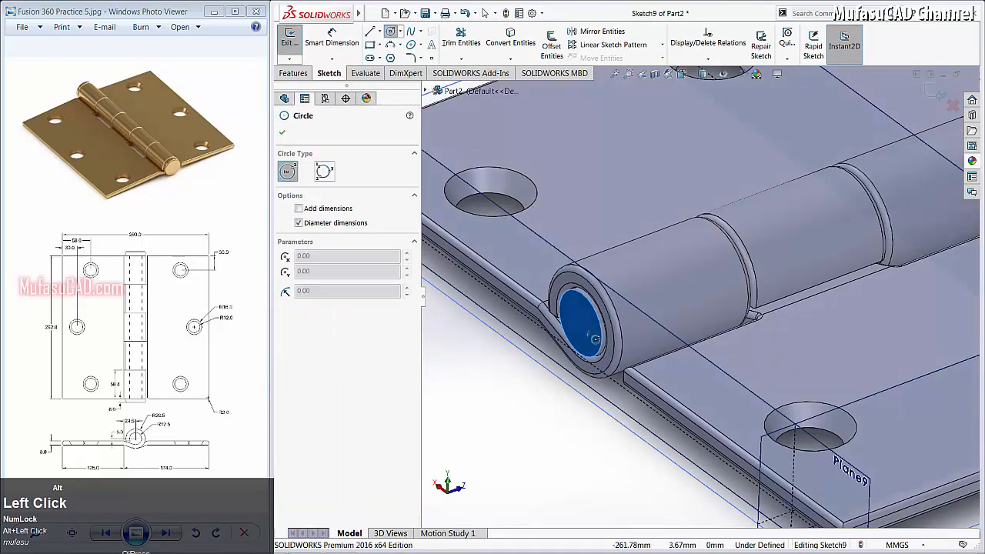
{"action": "left_click", "coordinate": [581, 326]}
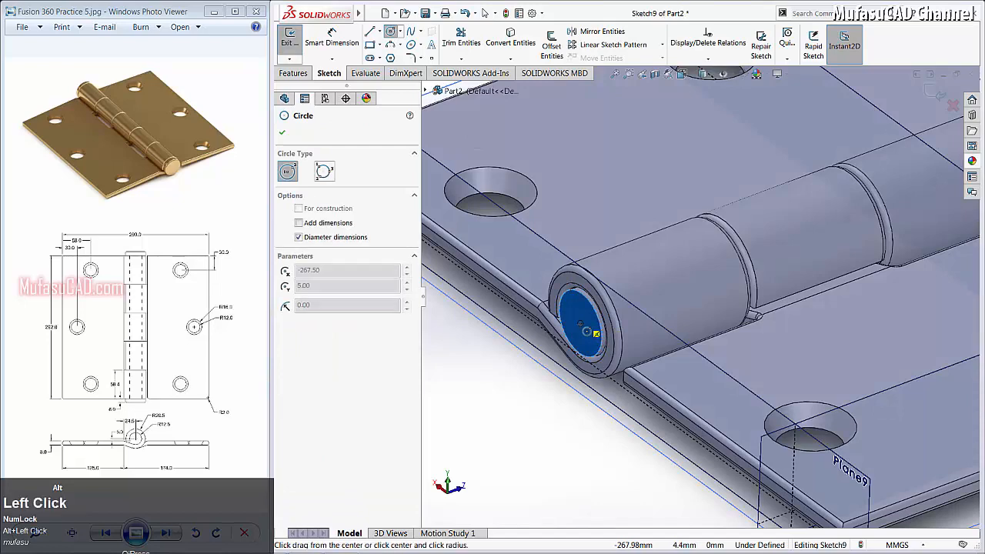
{"action": "left_click", "coordinate": [545, 376]}
Dimension the cap circle's diameter and set it to 41 mm.
{"action": "left_click", "coordinate": [332, 38]}
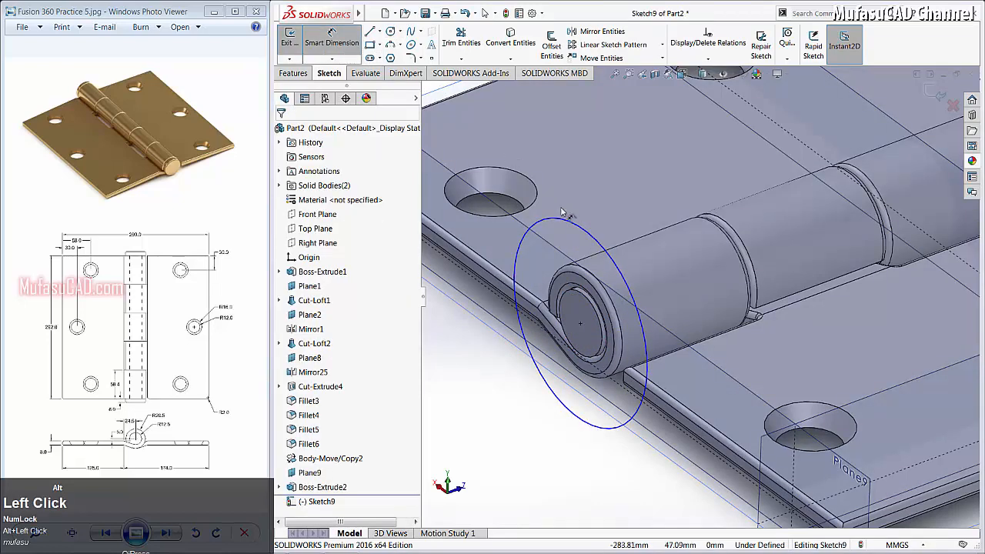
{"action": "left_click", "coordinate": [579, 231]}
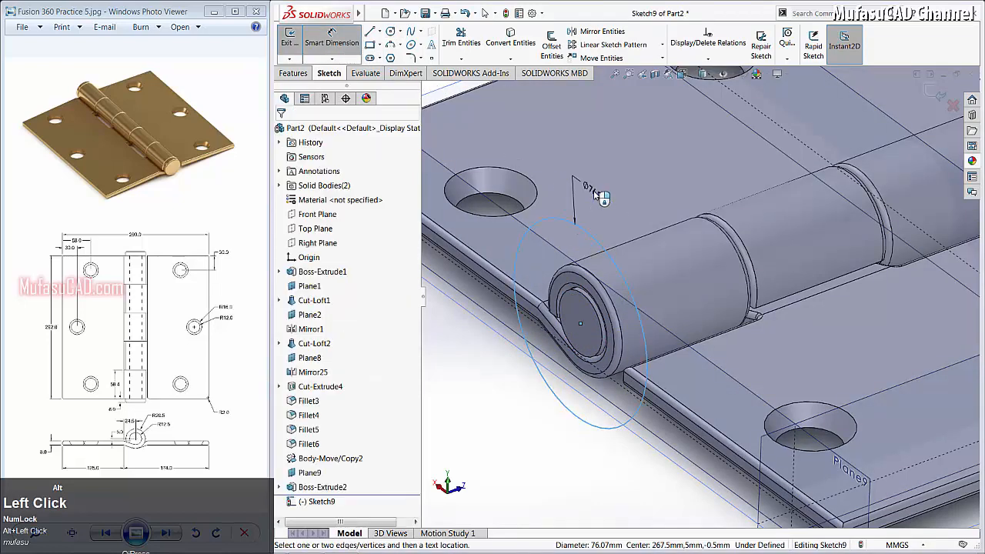
{"action": "left_click", "coordinate": [643, 185]}
{"action": "type", "text": "41"}
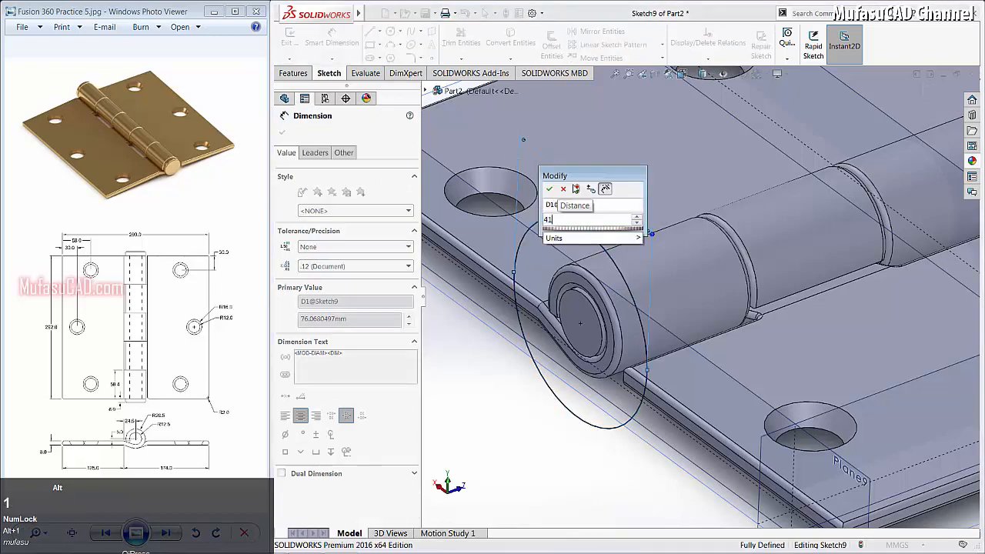
{"action": "left_click", "coordinate": [549, 190]}
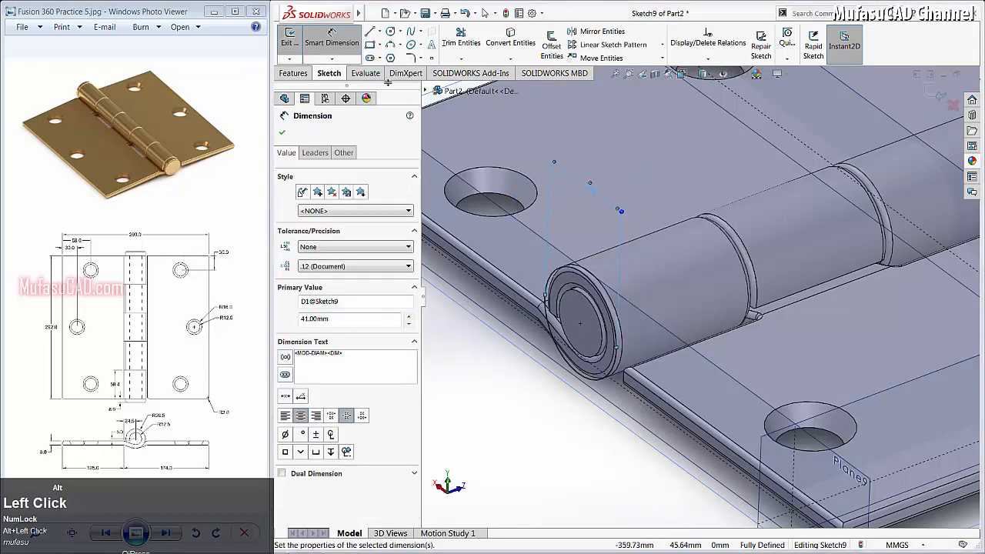
Extrude the 41 mm circle outward as a 7 mm blind boss to form the first end cap.
{"action": "left_click", "coordinate": [295, 74]}
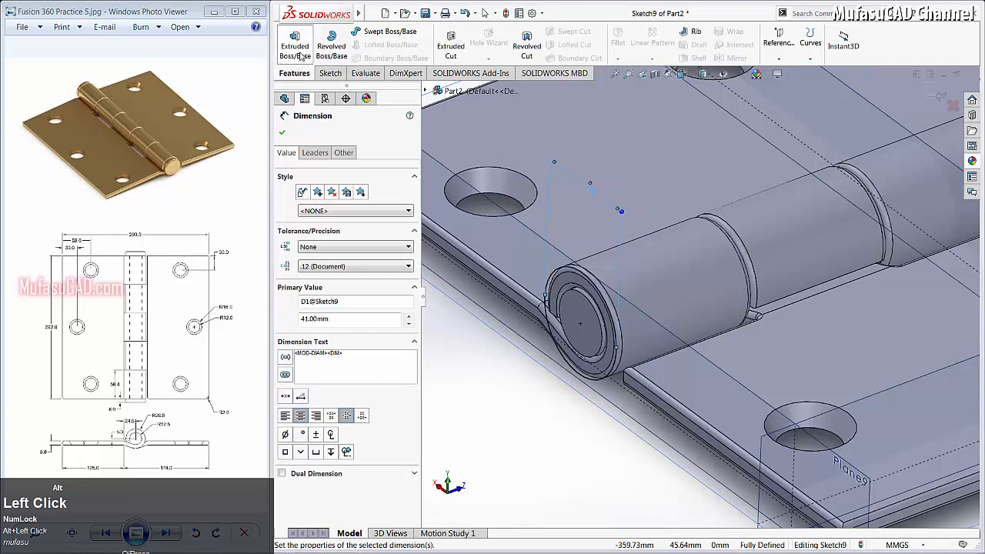
{"action": "left_click", "coordinate": [299, 55]}
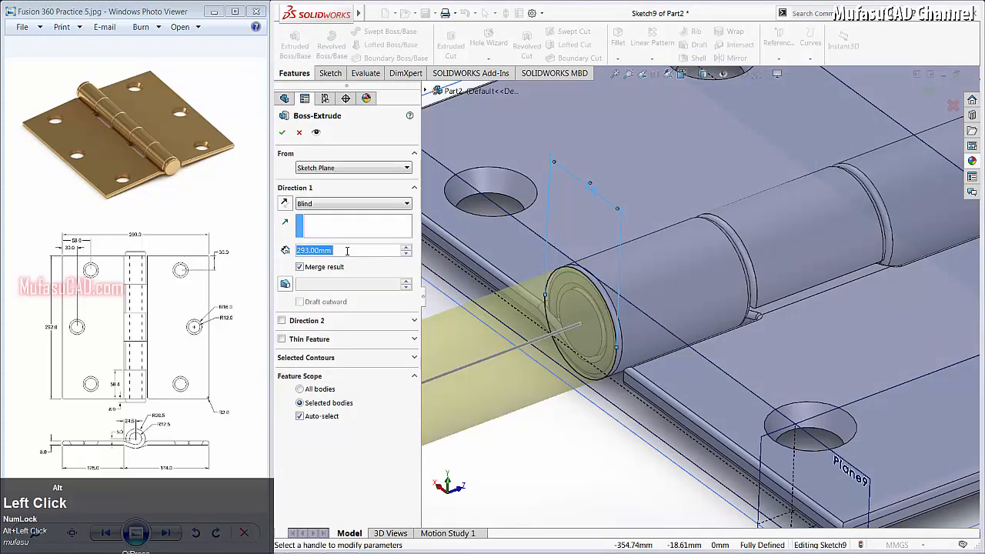
{"action": "type", "text": "7"}
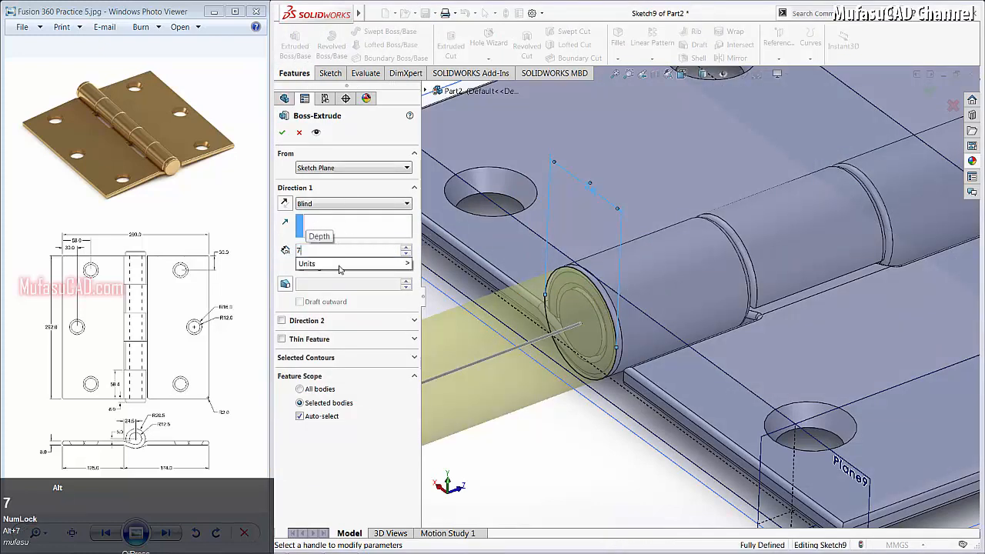
{"action": "left_click", "coordinate": [343, 281]}
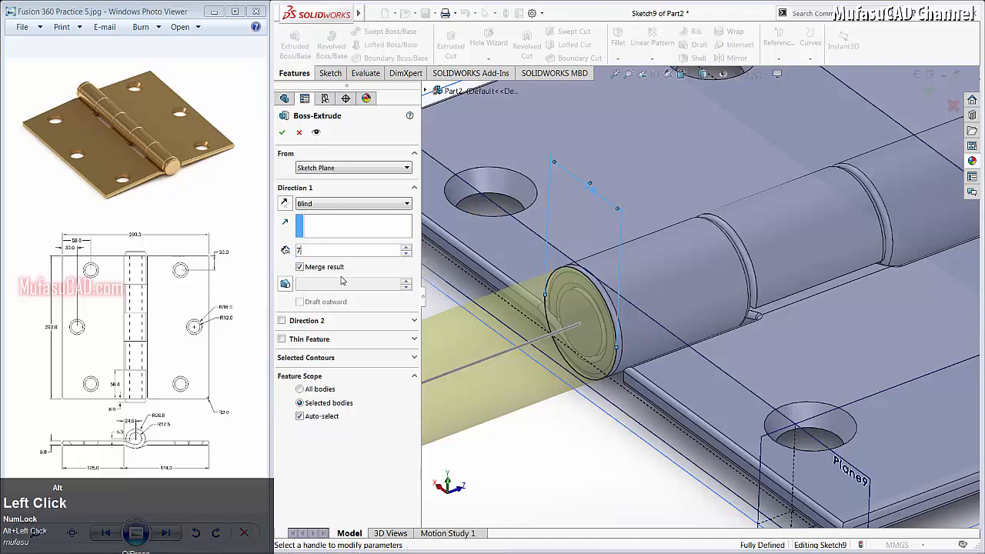
{"action": "left_click", "coordinate": [284, 134]}
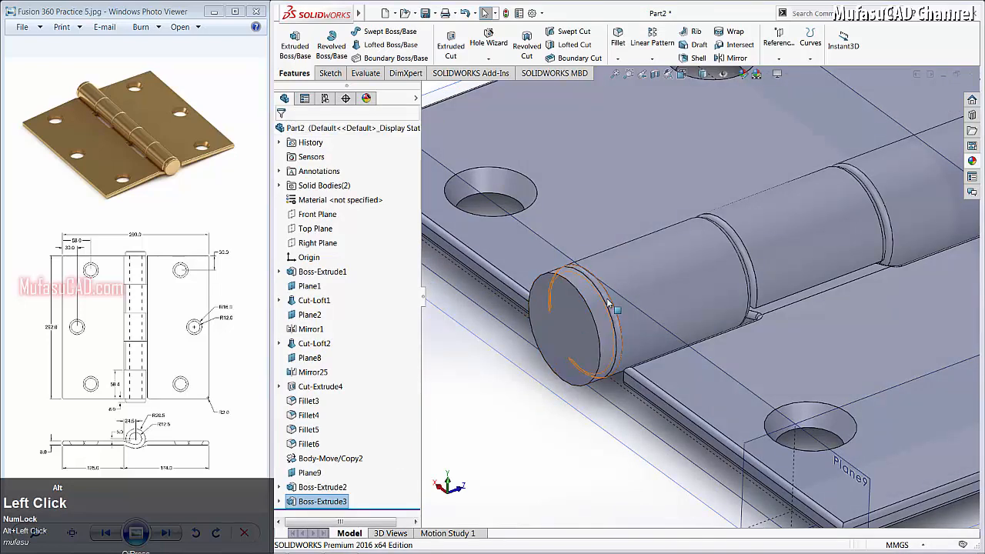
Fillet the inner and outer circular edges of the first end cap with a 2 mm radius.
{"action": "scroll", "coordinate": [608, 303], "scroll_direction": "down", "scroll_amount": 2}
{"action": "left_click", "coordinate": [618, 42]}
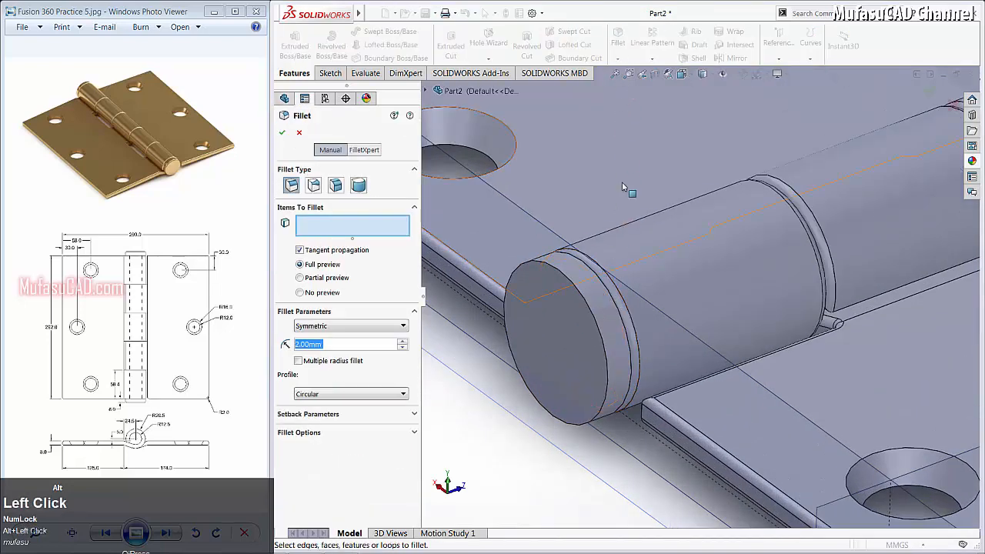
{"action": "scroll", "coordinate": [621, 273], "scroll_direction": "down", "scroll_amount": 3}
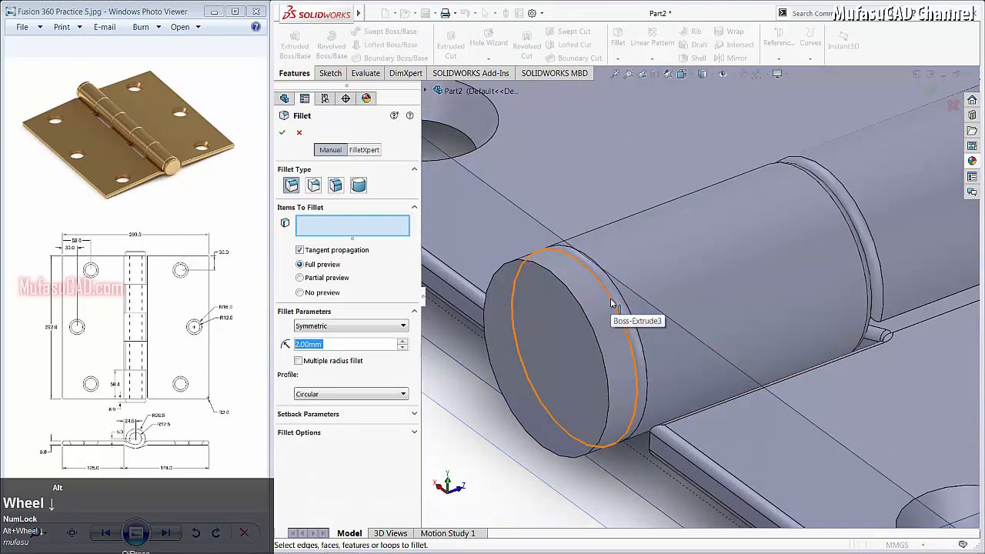
{"action": "left_click", "coordinate": [611, 306]}
{"action": "left_click", "coordinate": [589, 320]}
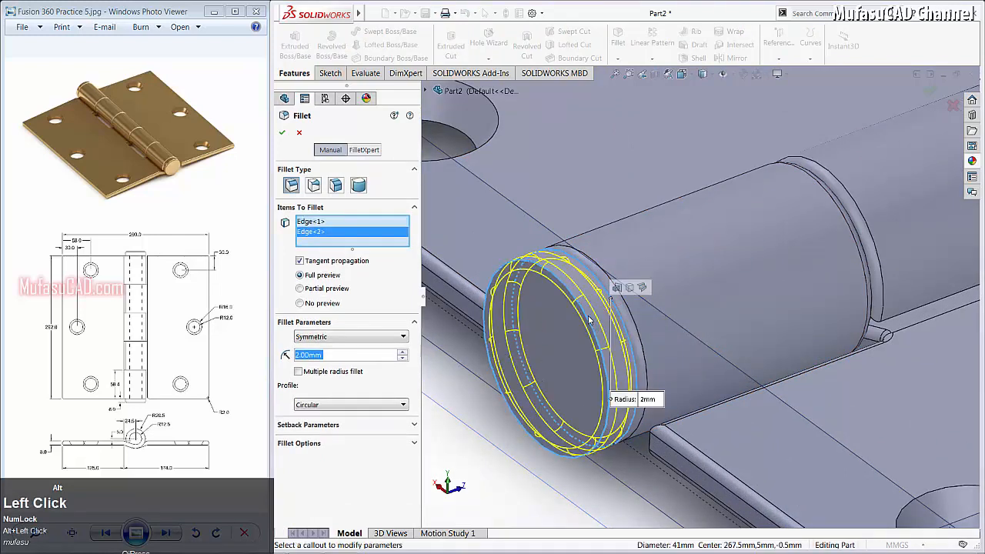
{"action": "left_click", "coordinate": [284, 133]}
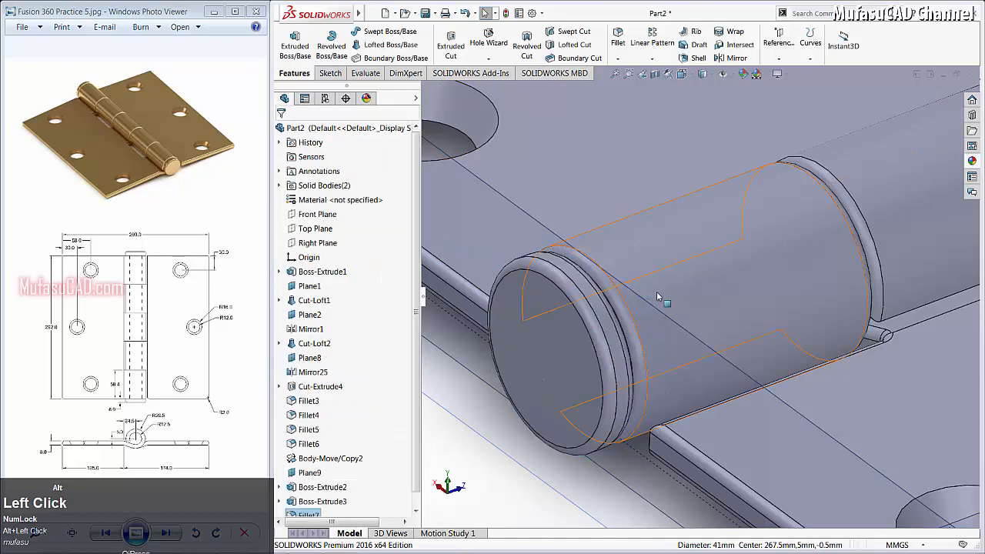
Sketch a circle about 51 mm in diameter on the pin's opposite end face, centred on the pin axis.
{"action": "scroll", "coordinate": [798, 365], "scroll_direction": "up", "scroll_amount": 6}
{"action": "scroll", "coordinate": [798, 365], "scroll_direction": "up", "scroll_amount": 2}
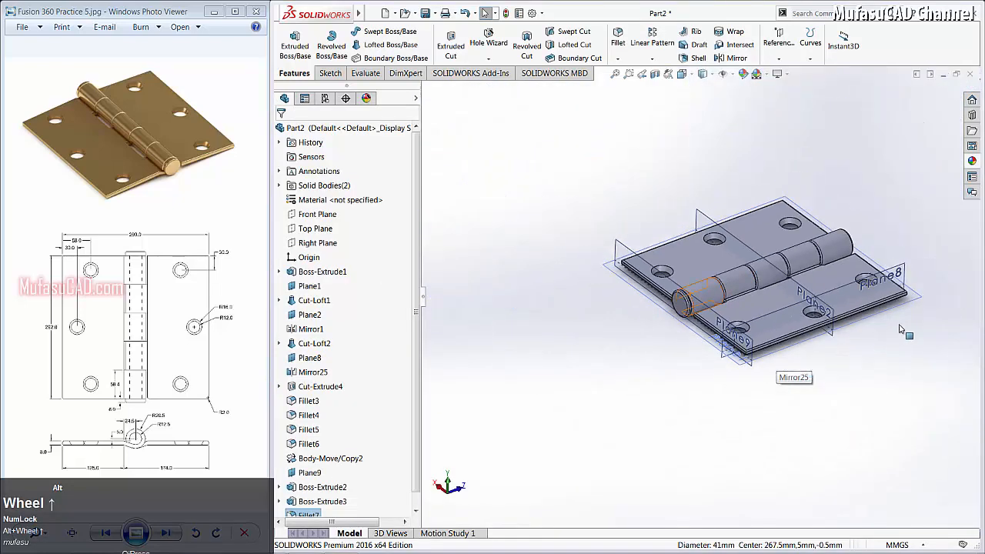
{"action": "middle_click_drag", "start_coordinate": [799, 374], "coordinate": [778, 316], "text": "alt"}
{"action": "scroll", "coordinate": [777, 314], "scroll_direction": "down", "scroll_amount": 3, "text": "alt"}
{"action": "scroll", "coordinate": [777, 314], "scroll_direction": "down", "scroll_amount": 4, "text": "alt"}
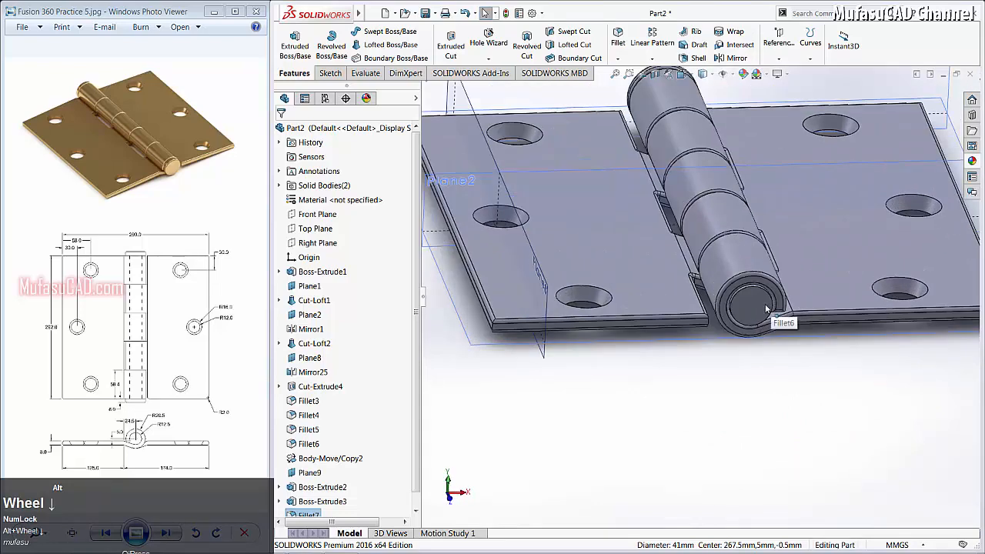
{"action": "left_click", "coordinate": [724, 307], "text": "alt"}
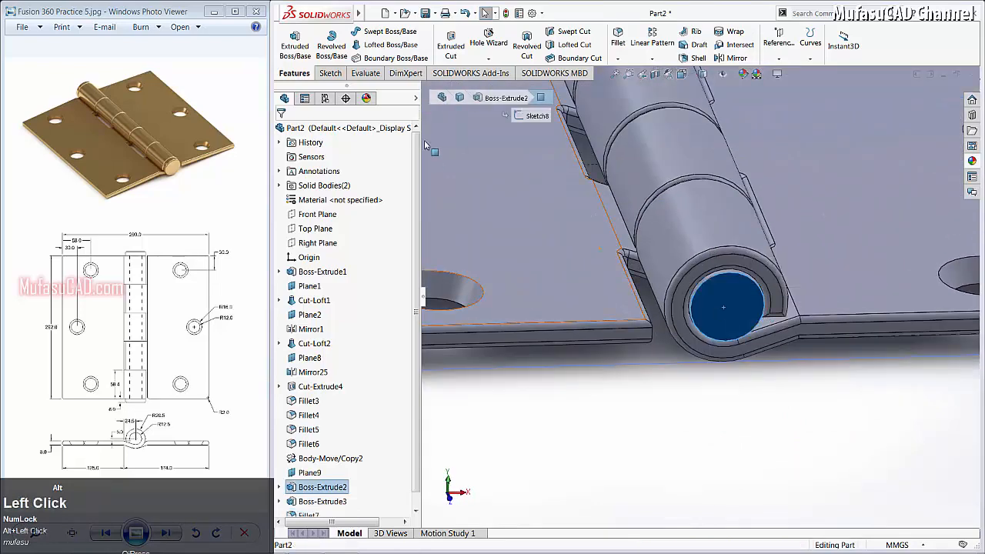
{"action": "left_click", "coordinate": [330, 73]}
{"action": "left_click", "coordinate": [391, 31]}
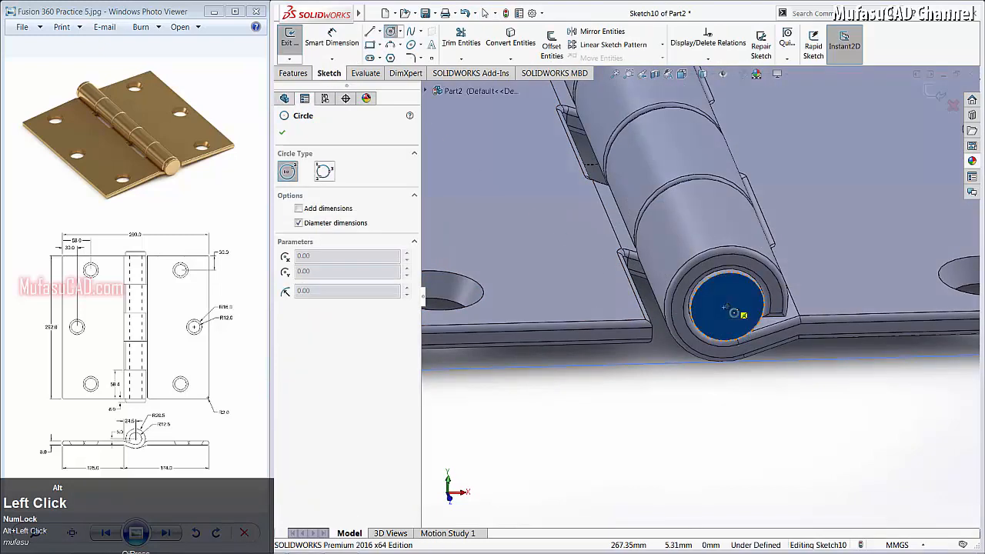
{"action": "left_click", "coordinate": [726, 307]}
{"action": "left_click", "coordinate": [762, 379]}
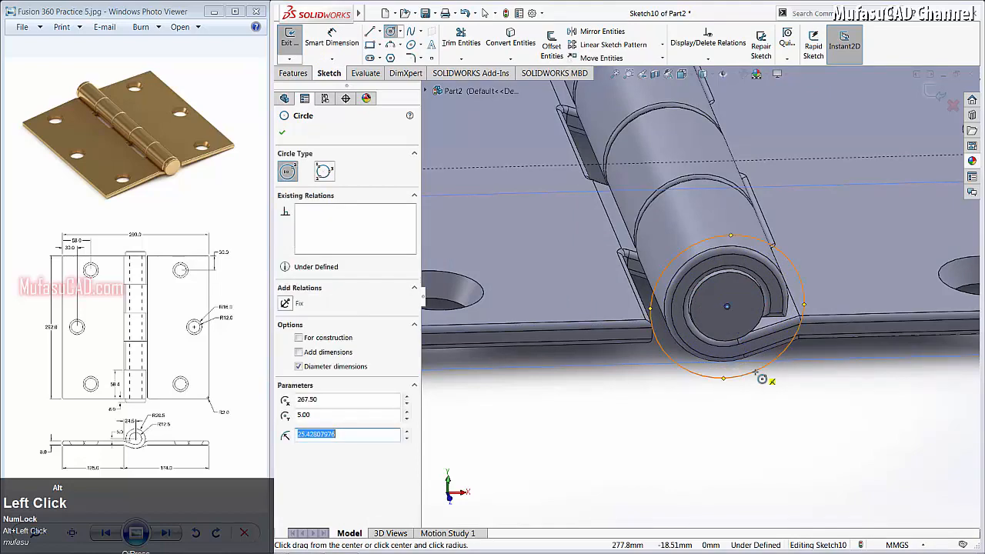
{"action": "key", "text": "Escape"}
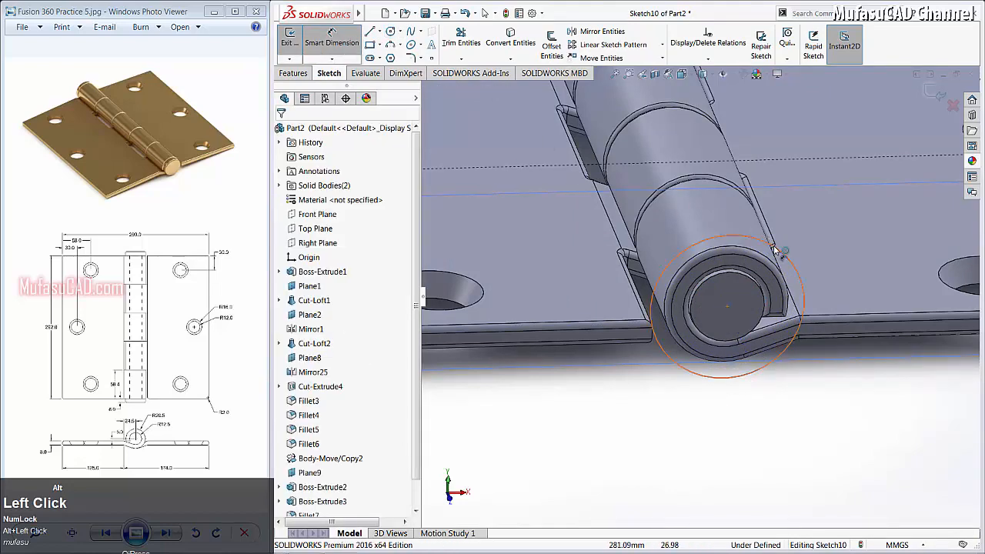
Dimension the second cap circle and set its diameter to 41 mm.
{"action": "left_click", "coordinate": [788, 259]}
{"action": "left_click", "coordinate": [818, 229]}
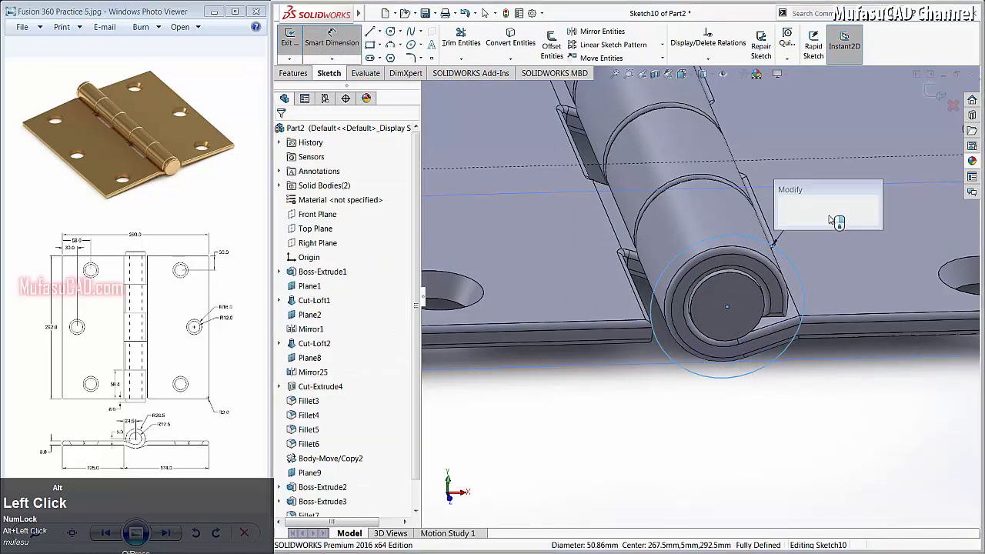
{"action": "type", "text": "41"}
{"action": "left_click", "coordinate": [784, 214]}
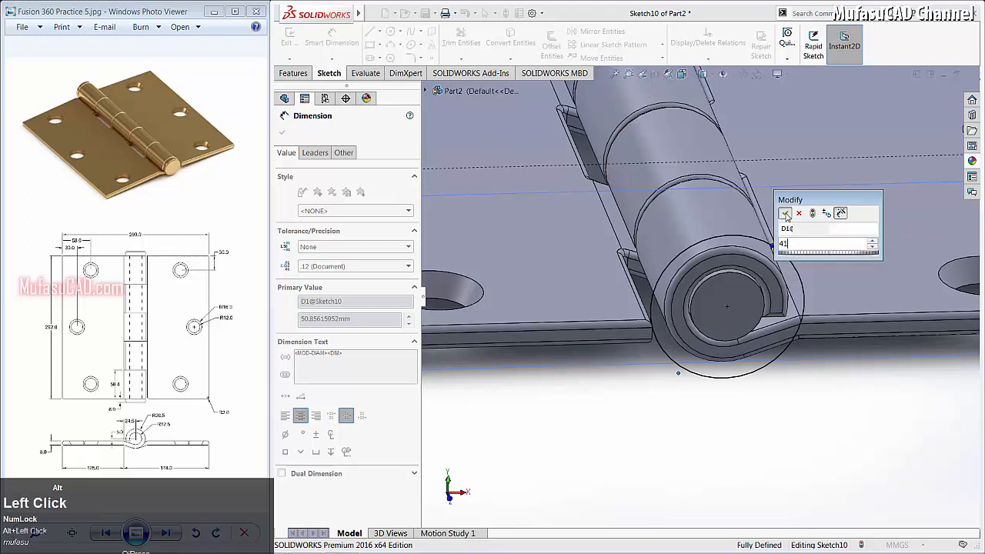
Extrude the second cap circle as a 7 mm blind boss outward from the pin's opposite end.
{"action": "left_click", "coordinate": [293, 72]}
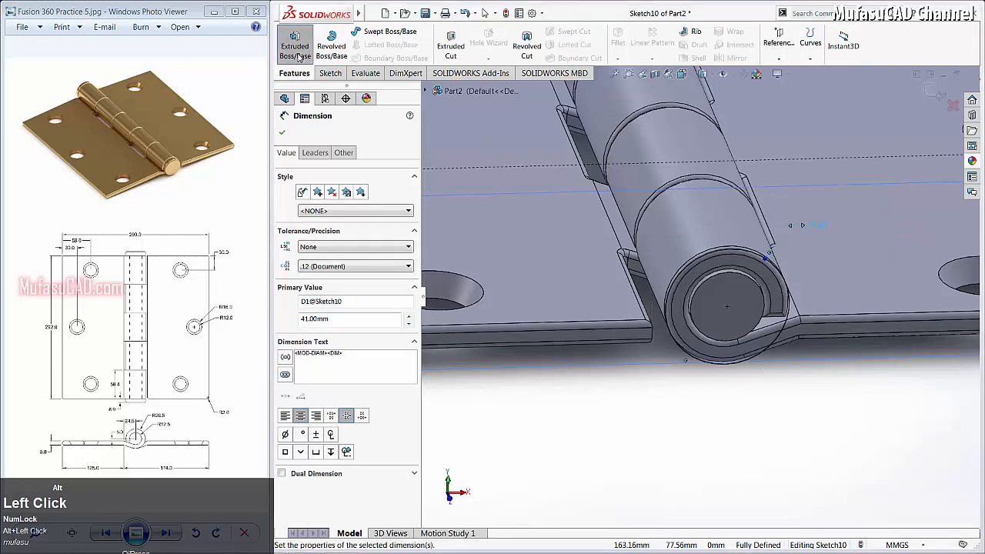
{"action": "left_click", "coordinate": [294, 40]}
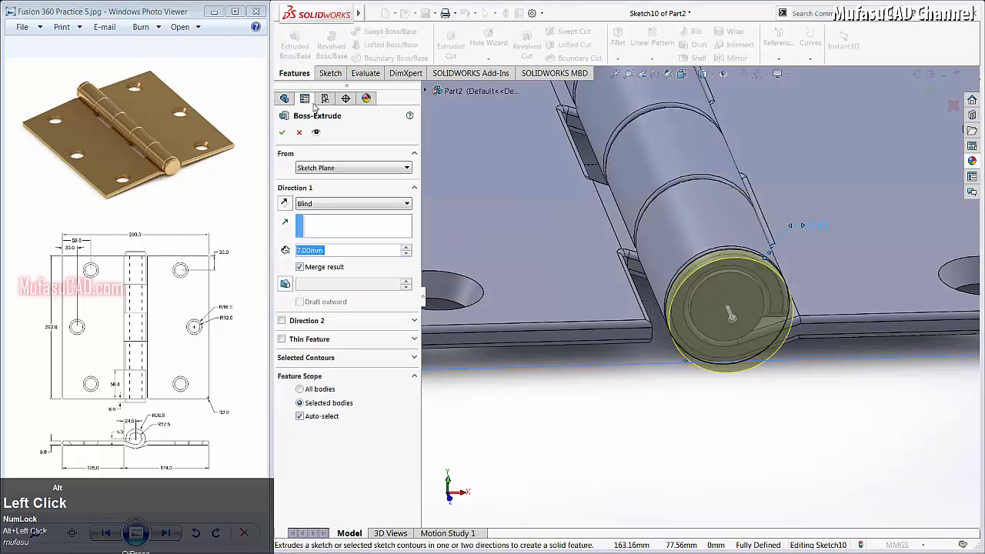
{"action": "left_click", "coordinate": [281, 133]}
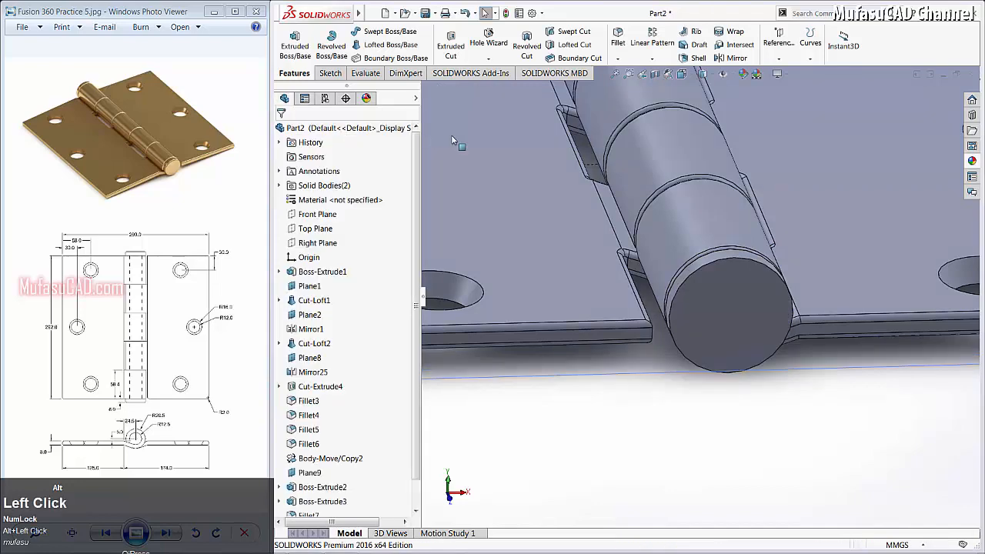
Fillet both circular edges of the second end cap with a 2 mm radius.
{"action": "left_click", "coordinate": [618, 43]}
{"action": "scroll", "coordinate": [728, 266], "scroll_direction": "down", "scroll_amount": 3}
{"action": "left_click", "coordinate": [724, 266]}
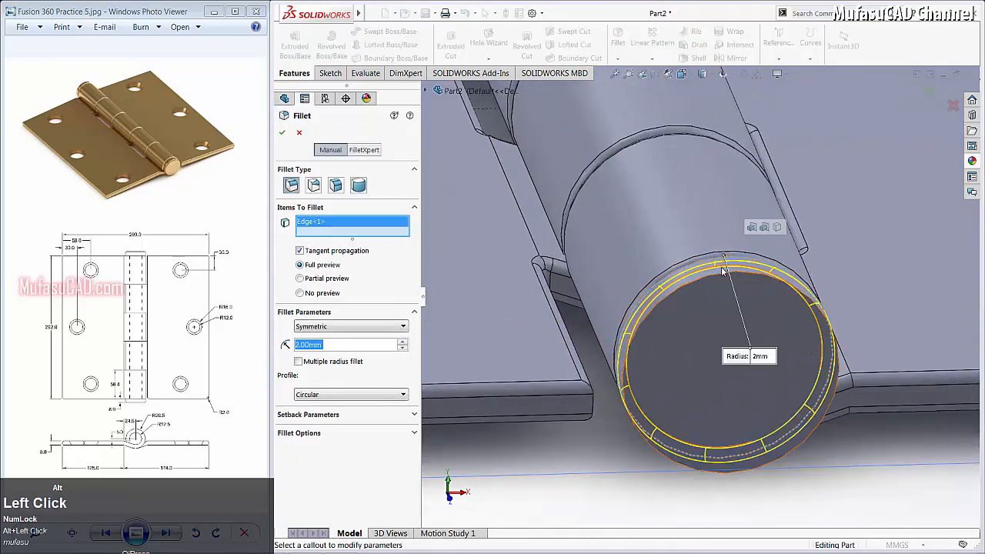
{"action": "left_click", "coordinate": [722, 277]}
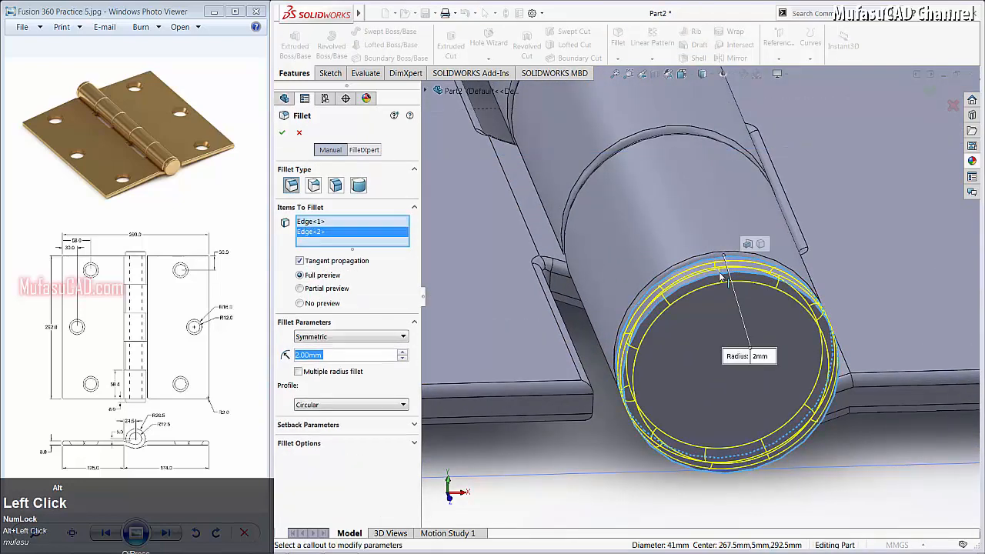
{"action": "left_click", "coordinate": [282, 134]}
Examine the whole hinge and both pin end caps from several angles.
{"action": "scroll", "coordinate": [625, 291], "scroll_direction": "up", "scroll_amount": 3}
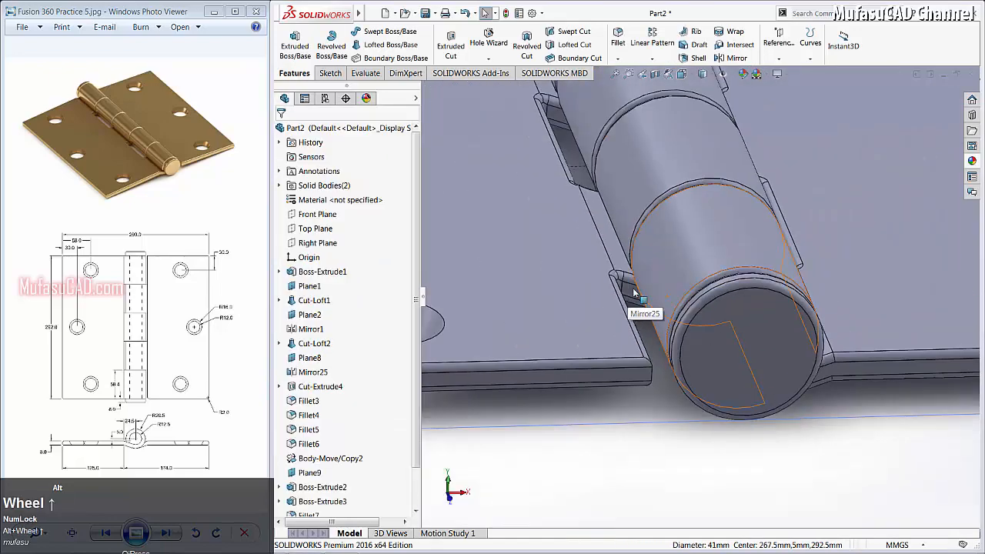
{"action": "scroll", "coordinate": [634, 292], "scroll_direction": "up", "scroll_amount": 5}
{"action": "middle_click_drag", "start_coordinate": [656, 314], "coordinate": [550, 282], "text": "alt"}
{"action": "scroll", "coordinate": [758, 179], "scroll_direction": "up", "scroll_amount": 5, "text": "alt"}
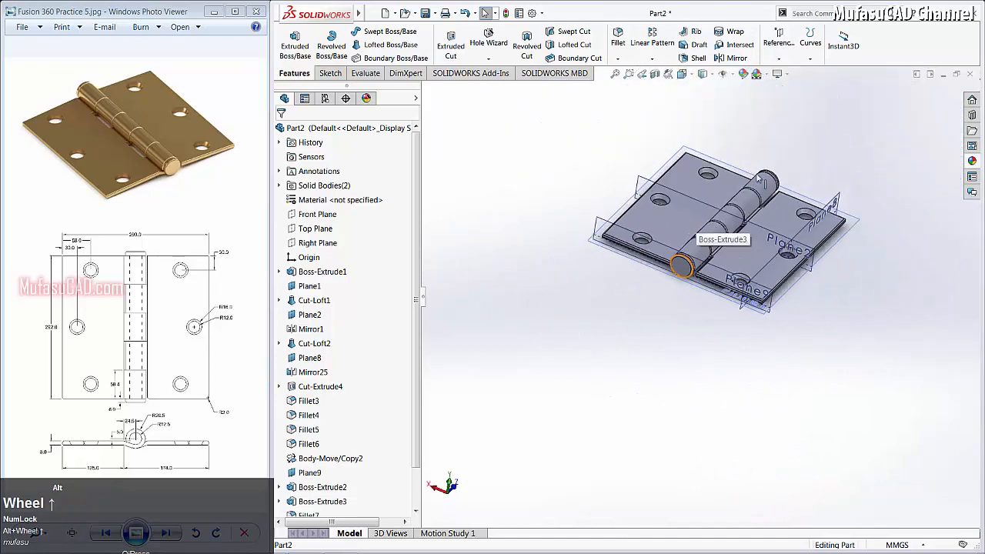
{"action": "scroll", "coordinate": [776, 167], "scroll_direction": "down", "scroll_amount": 3, "text": "alt"}
{"action": "scroll", "coordinate": [762, 279], "scroll_direction": "down", "scroll_amount": 3, "text": "alt"}
{"action": "middle_click_drag", "start_coordinate": [762, 278], "coordinate": [486, 323], "text": "alt"}
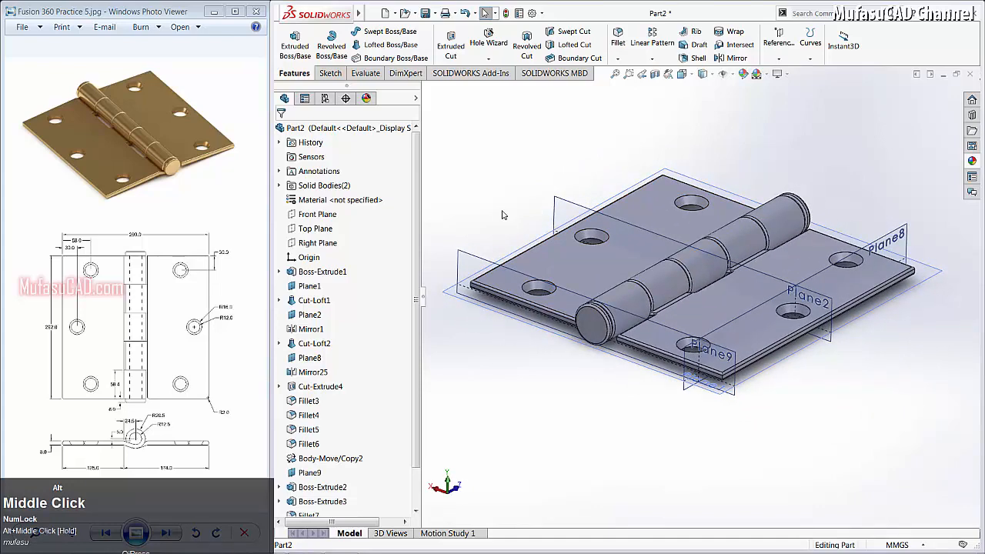
Enable the PhotoView 360 add-in for the current session.
{"action": "left_click", "coordinate": [542, 13]}
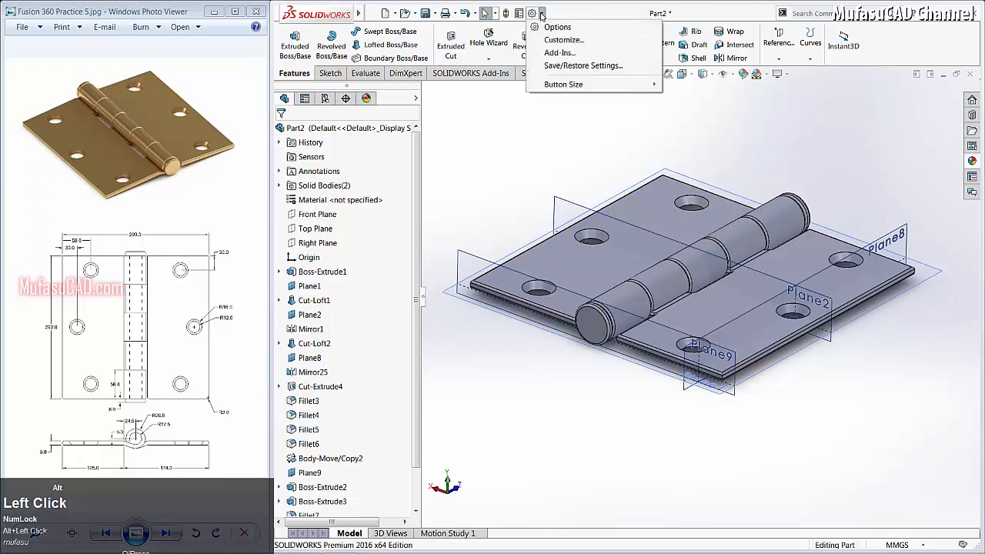
{"action": "left_click", "coordinate": [558, 52]}
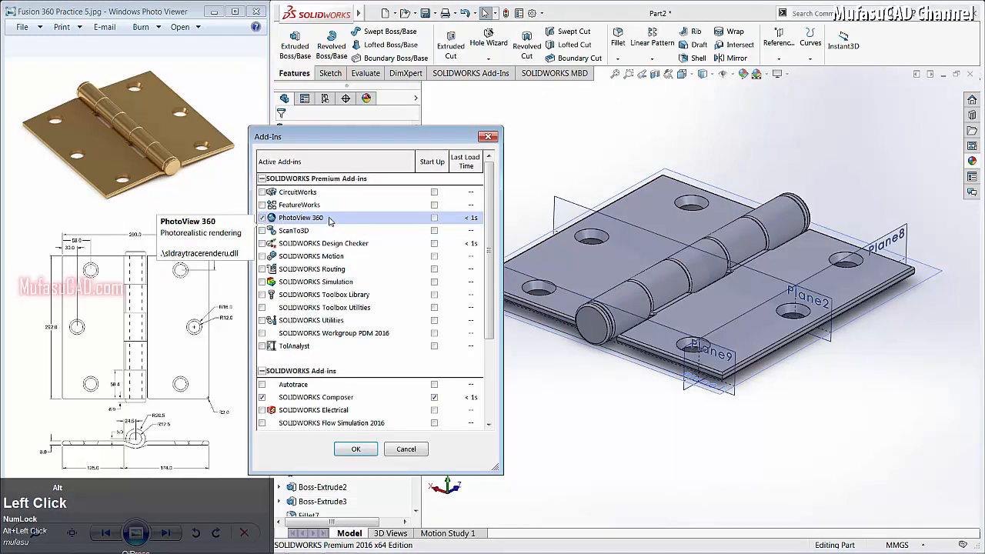
{"action": "left_click", "coordinate": [356, 449]}
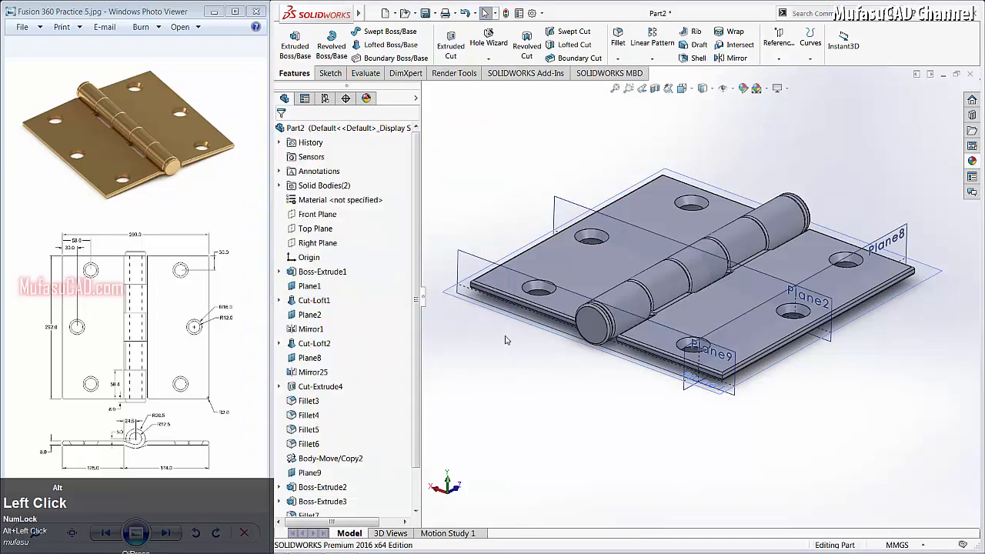
Apply the polished brass metal appearance to the whole hinge part.
{"action": "left_click", "coordinate": [453, 77]}
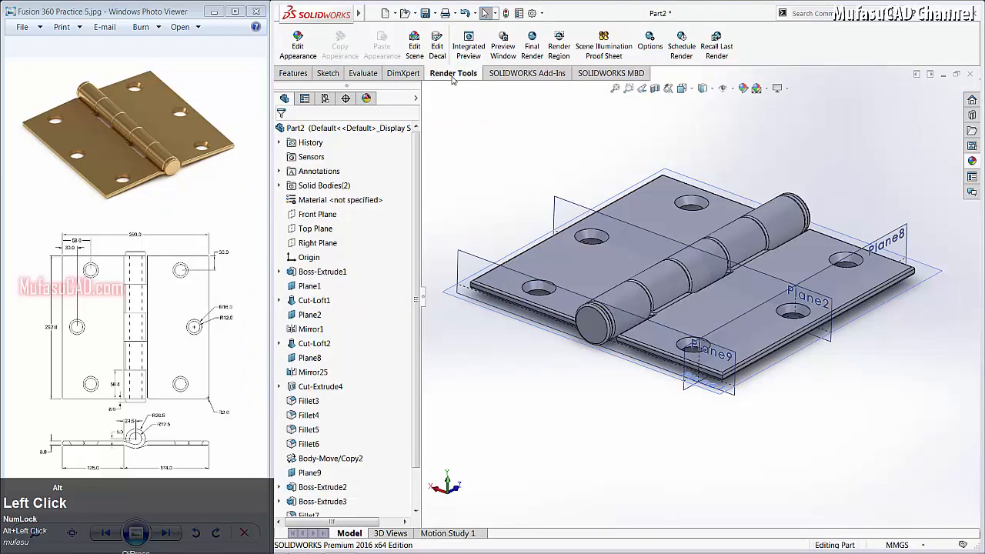
{"action": "left_click", "coordinate": [972, 160]}
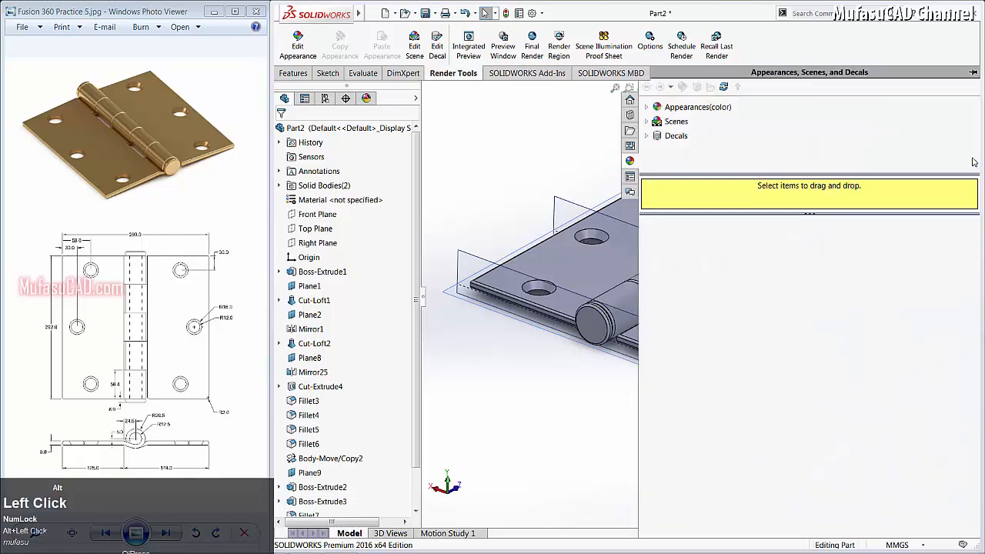
{"action": "left_click", "coordinate": [708, 108]}
{"action": "double_click", "coordinate": [709, 108]}
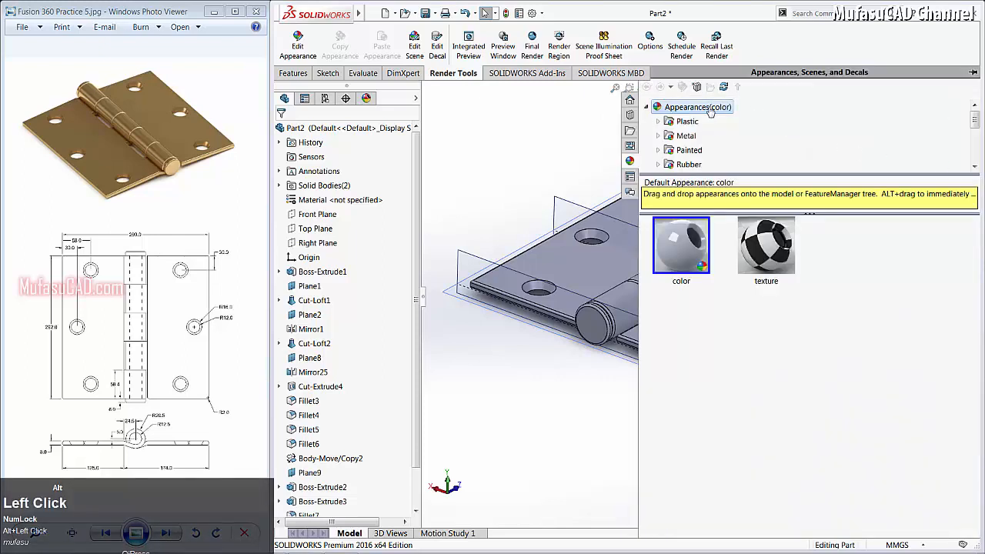
{"action": "double_click", "coordinate": [685, 137]}
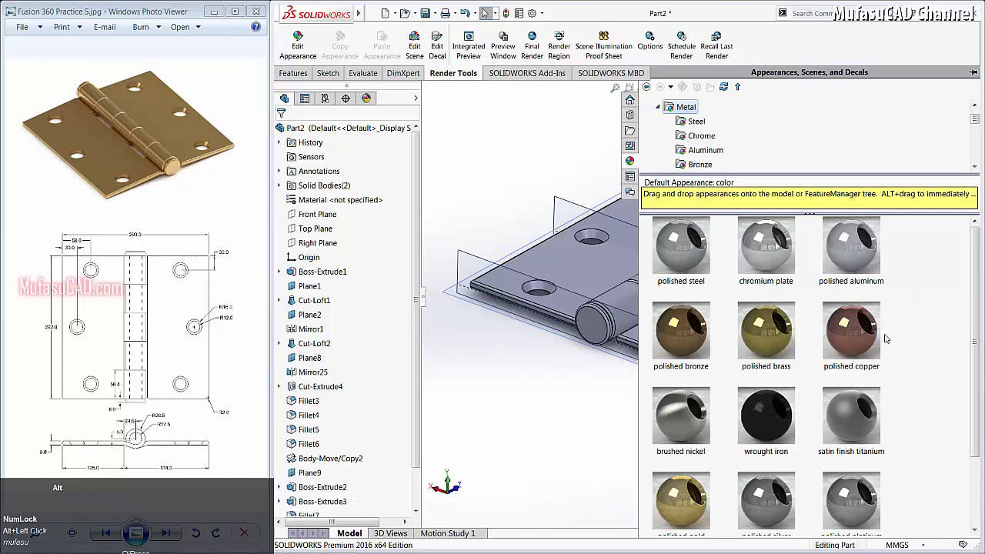
{"action": "left_click_drag", "start_coordinate": [768, 341], "coordinate": [341, 123], "text": "alt"}
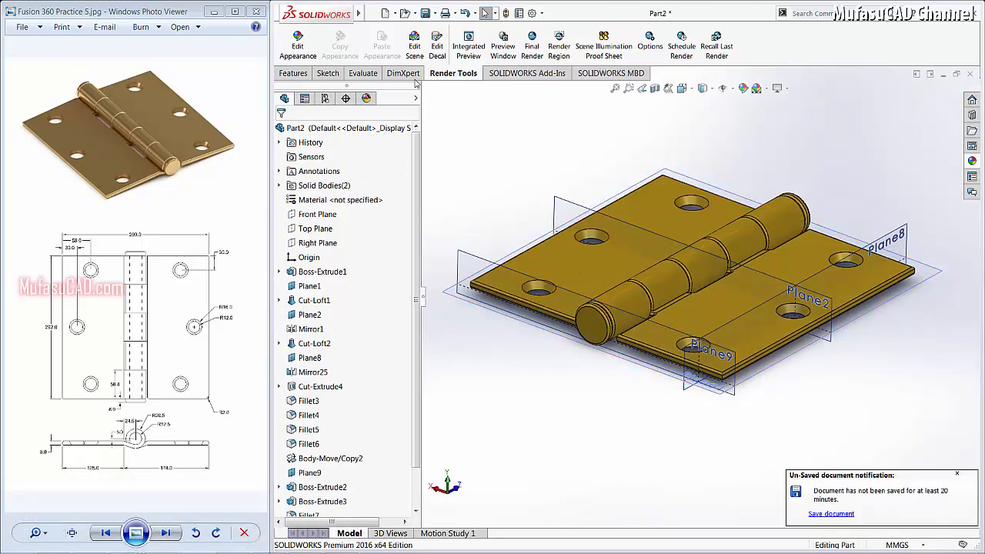
Change the scene to the basic scene Backdrop - Studio Room 2.
{"action": "left_click", "coordinate": [414, 46]}
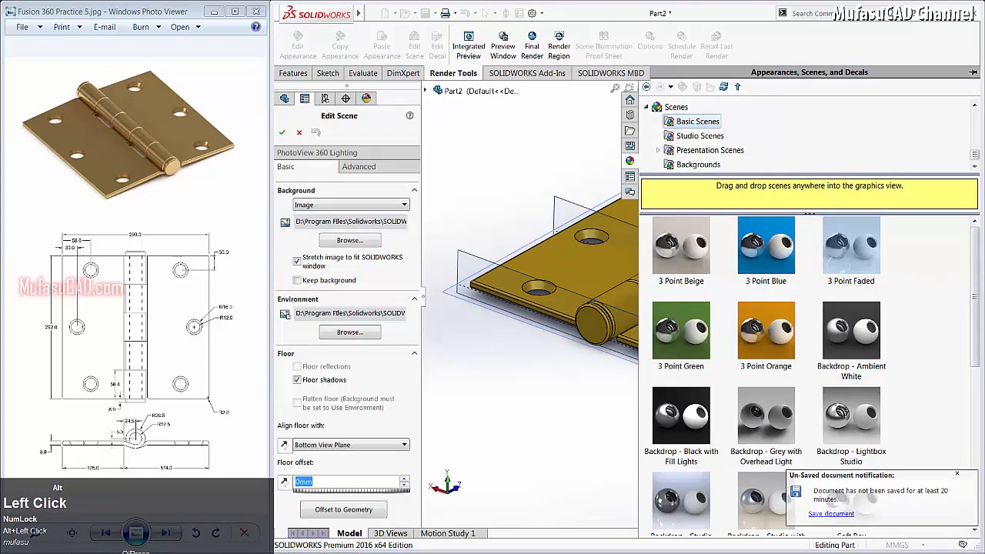
{"action": "left_click_drag", "start_coordinate": [978, 285], "coordinate": [863, 459]}
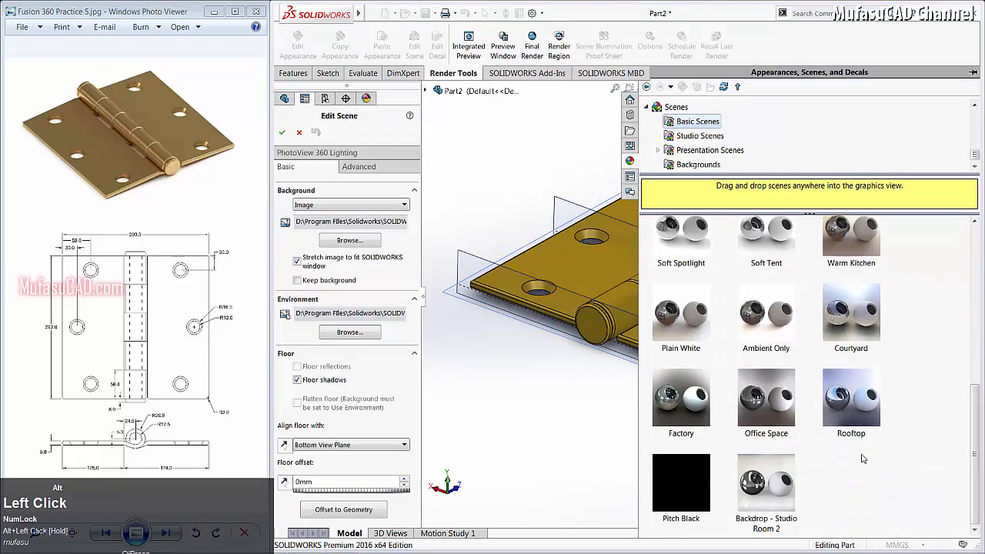
{"action": "left_click", "coordinate": [773, 484]}
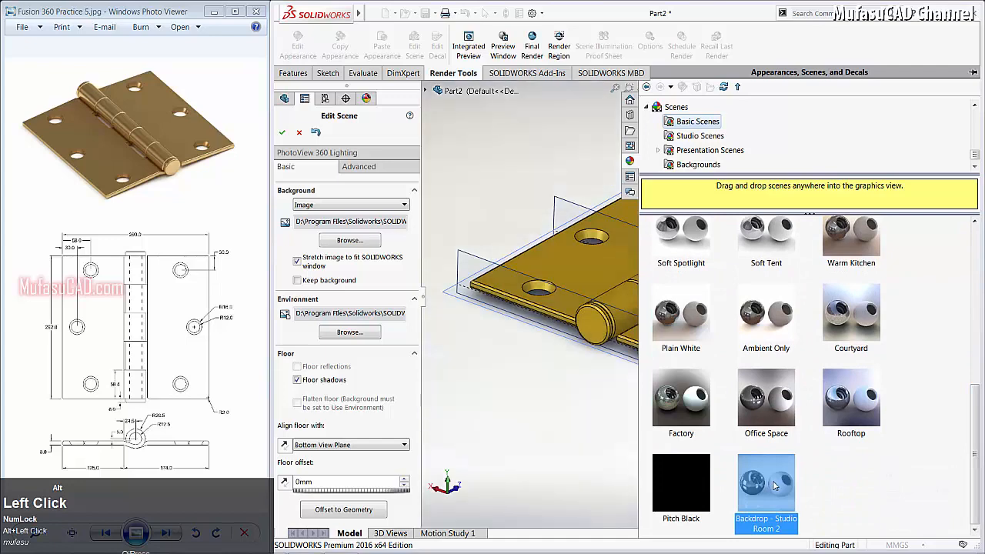
{"action": "left_click", "coordinate": [283, 133]}
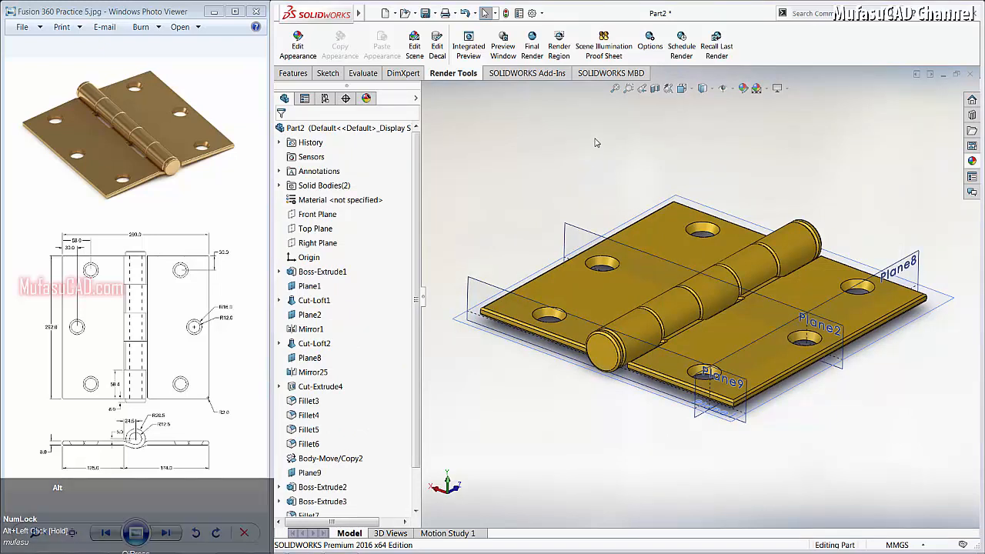
Raise the scene reflectivity to 3.4 W/srm^2 with the Scene Illumination Proof Sheet, comparing the current selection with the original before accepting.
{"action": "left_click", "coordinate": [601, 50]}
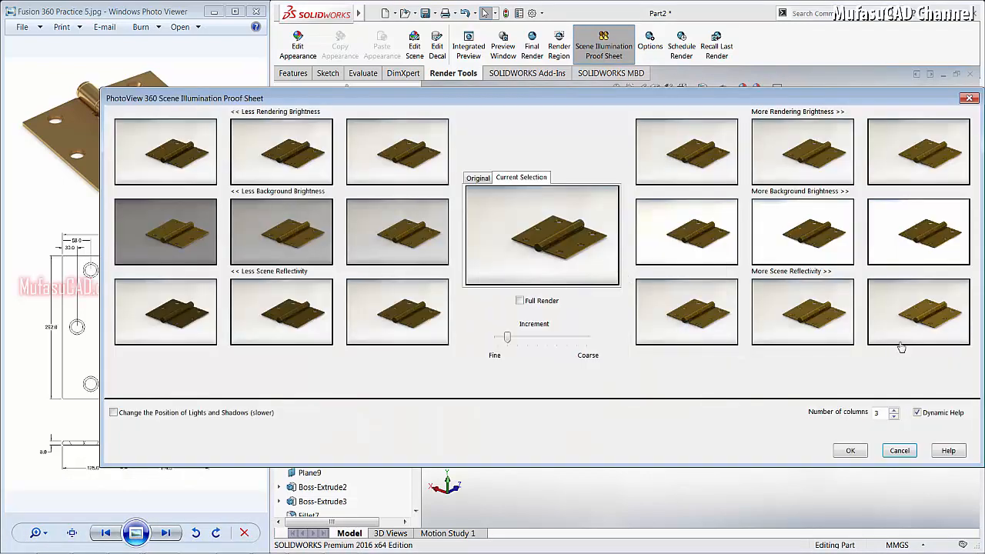
{"action": "left_click", "coordinate": [920, 317]}
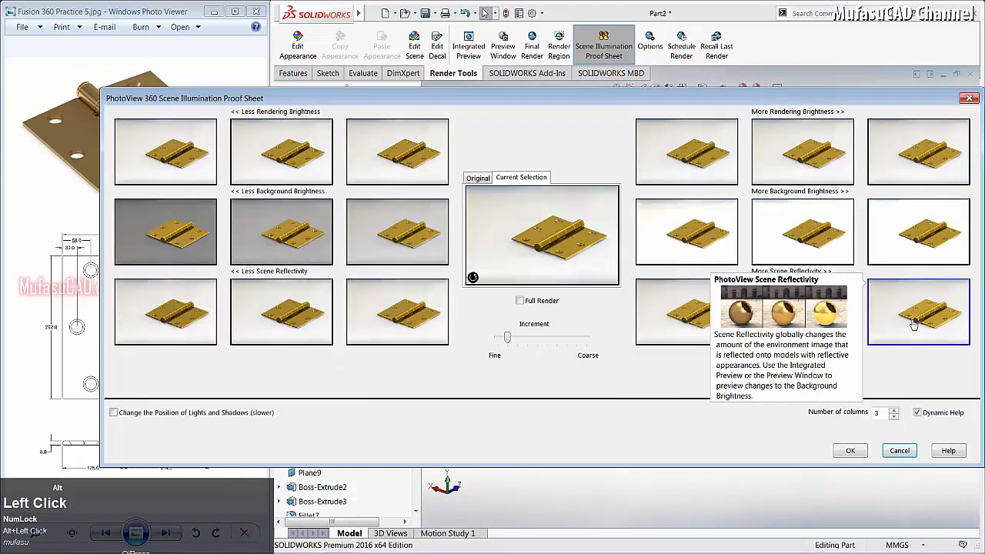
{"action": "mouse_move", "coordinate": [532, 259]}
{"action": "left_click", "coordinate": [478, 179]}
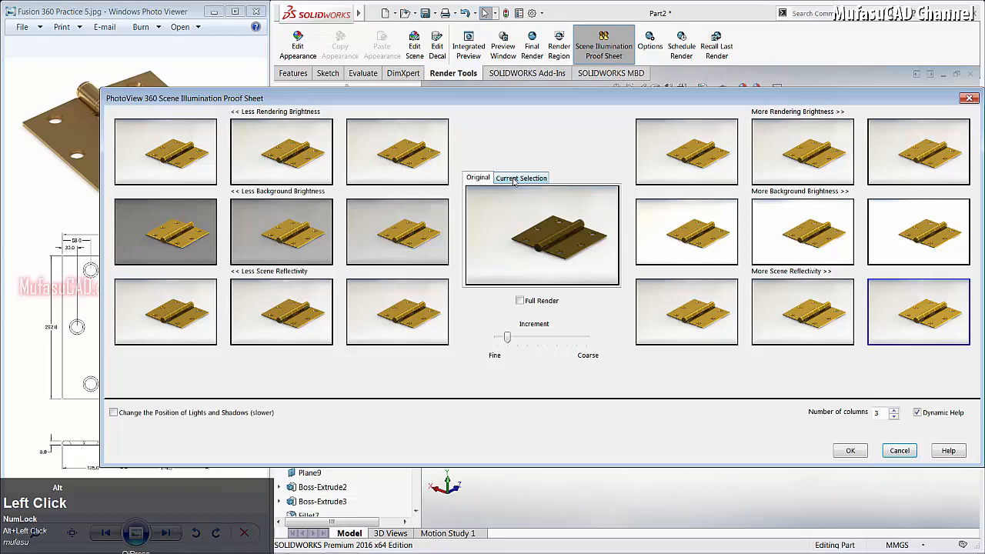
{"action": "left_click", "coordinate": [514, 179]}
{"action": "mouse_move", "coordinate": [553, 257]}
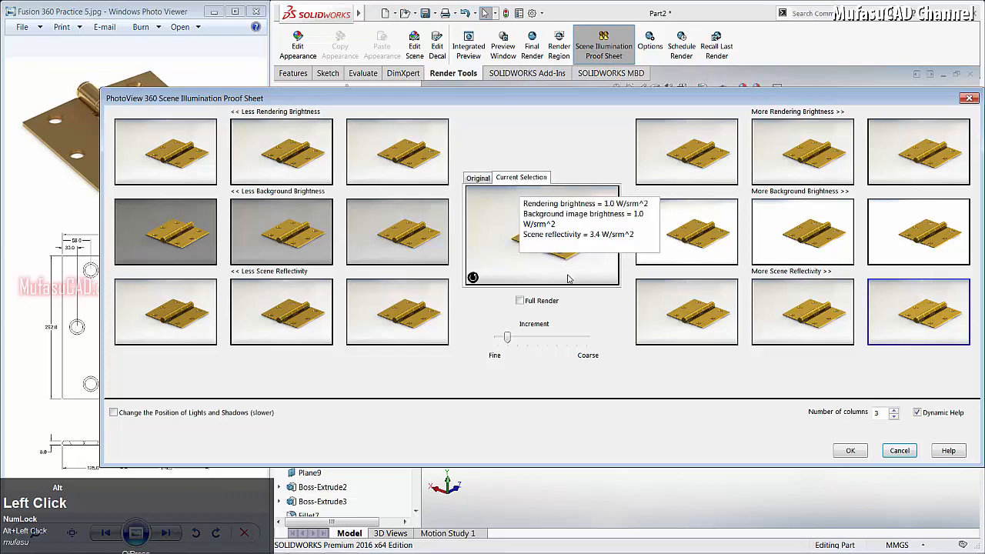
{"action": "left_click", "coordinate": [851, 451]}
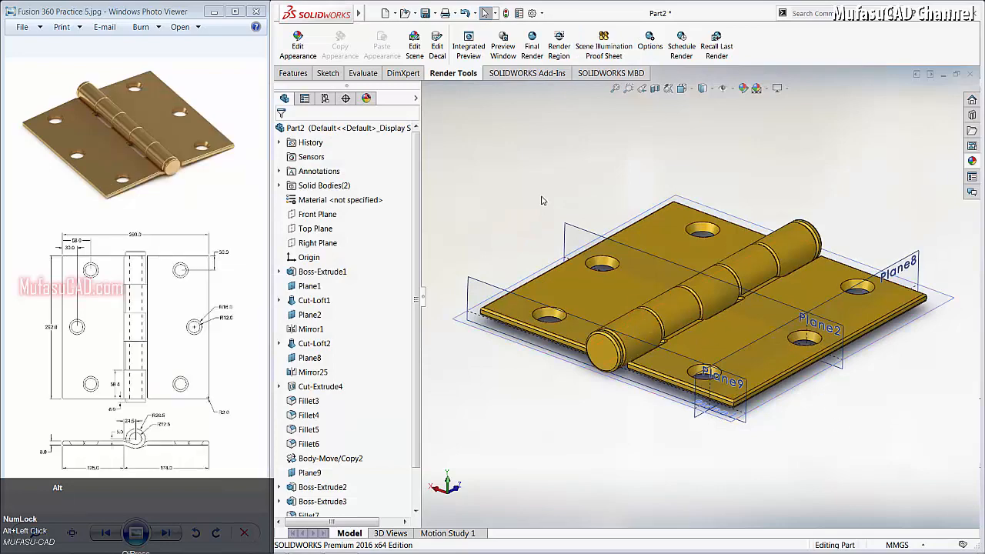
Start the PhotoView 360 render preview of the hinge with perspective view turned on.
{"action": "left_click", "coordinate": [504, 51]}
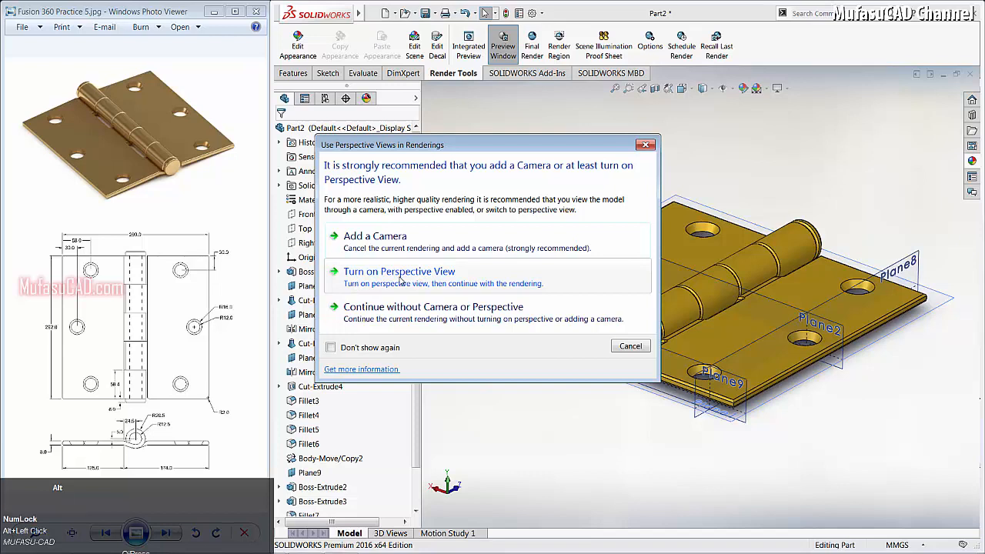
{"action": "left_click", "coordinate": [428, 281]}
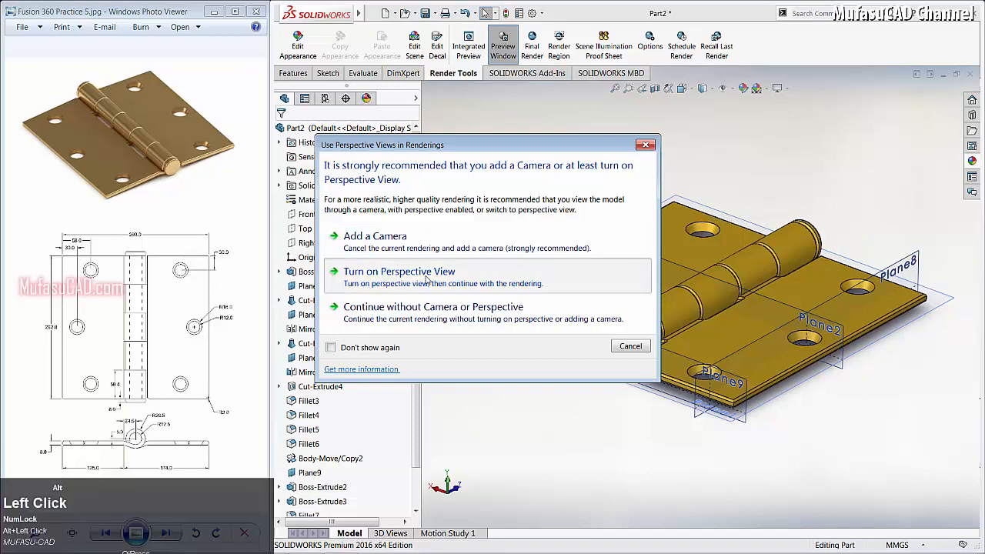